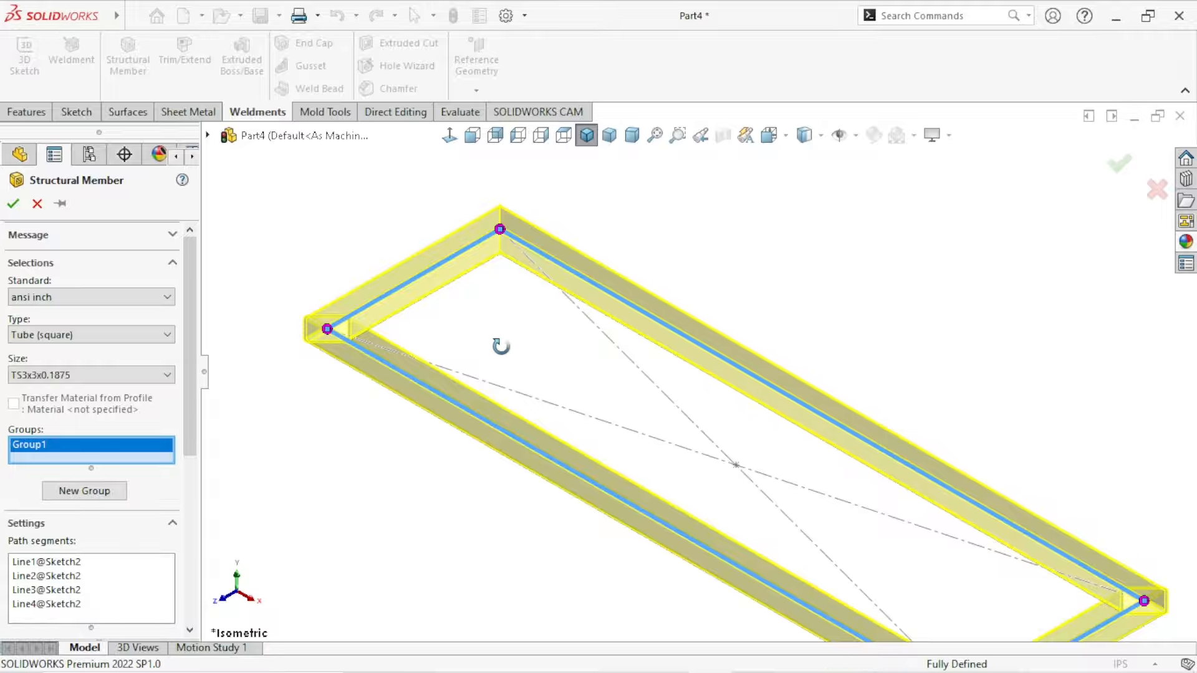
Step: Create the rectangular frame as an ansi inch TS3x3x0.1875 square-tube structural member along the four sketch lines
middle_drag(499, 344, 516, 499)
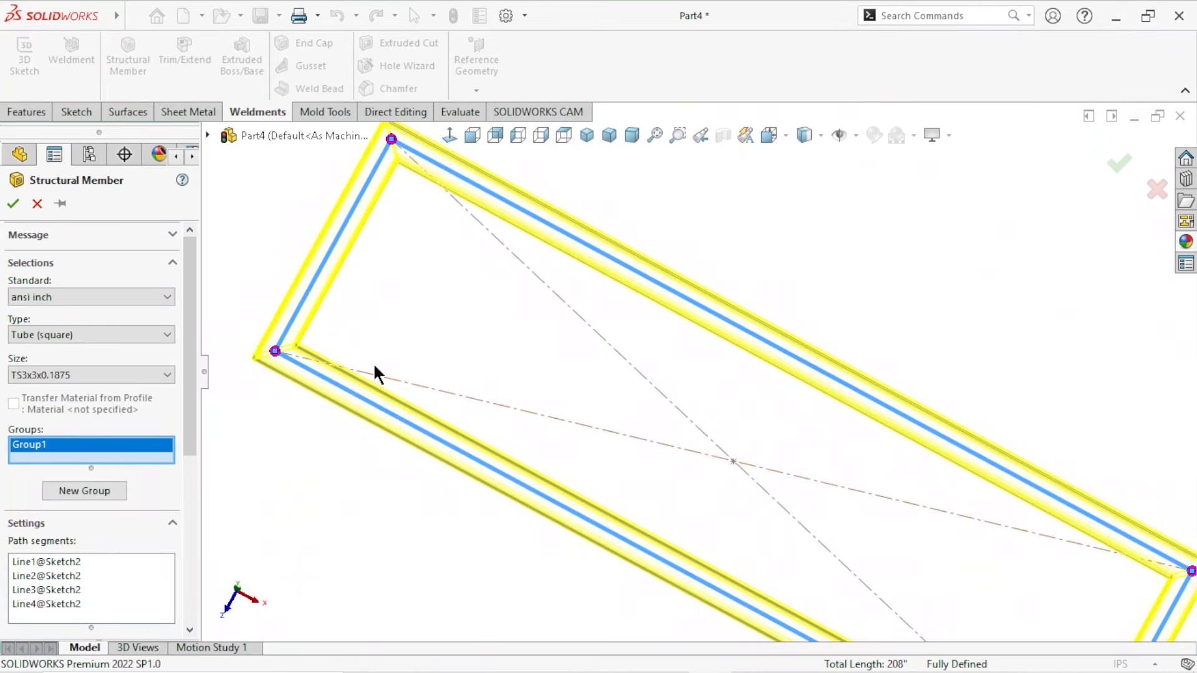
scroll(299, 399, down, 5)
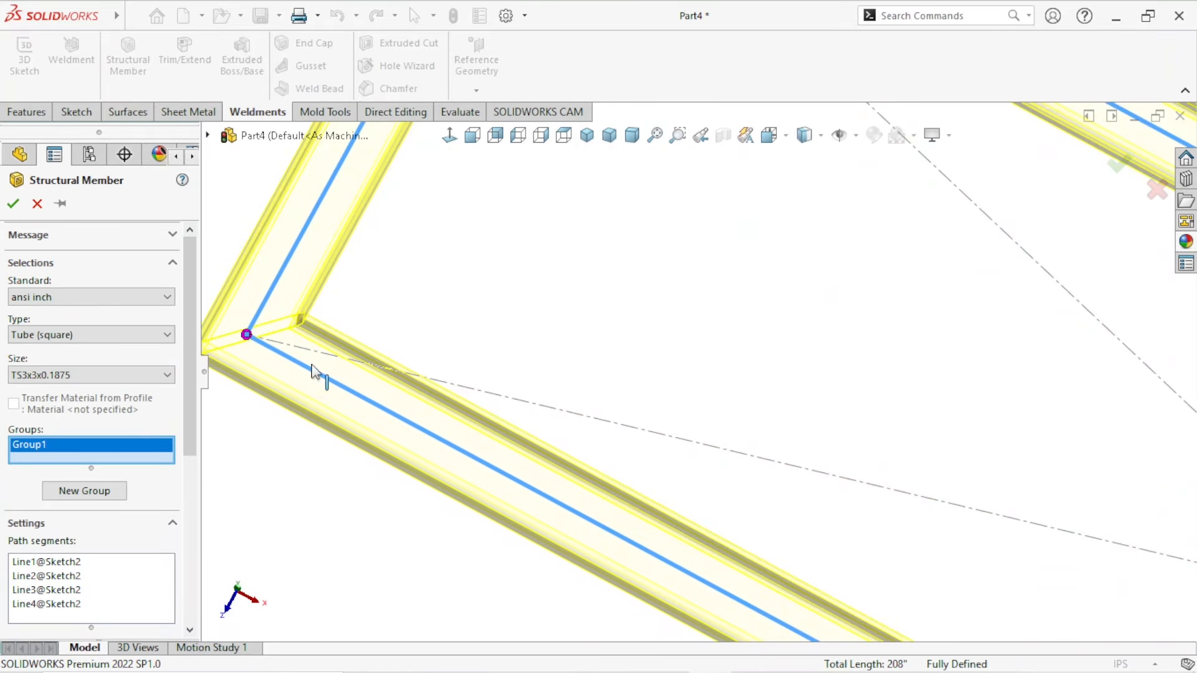
scroll(315, 374, up, 3)
scroll(492, 334, down, 2)
middle_drag(495, 403, 484, 412)
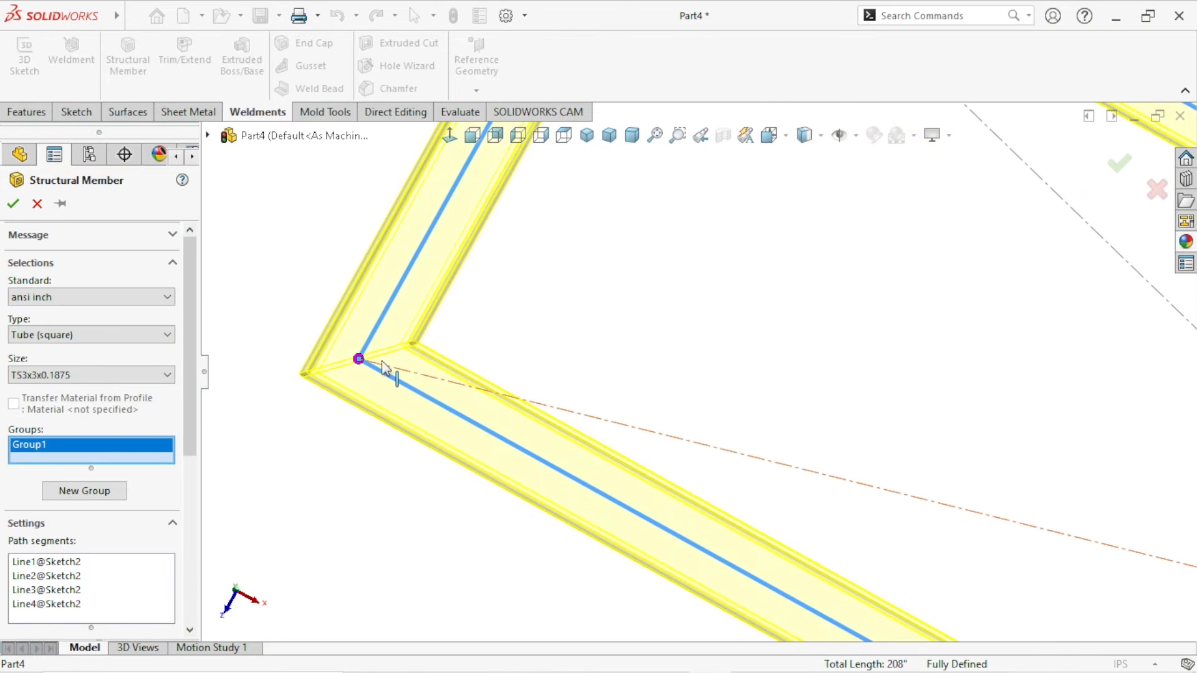
middle_drag(494, 501, 400, 545)
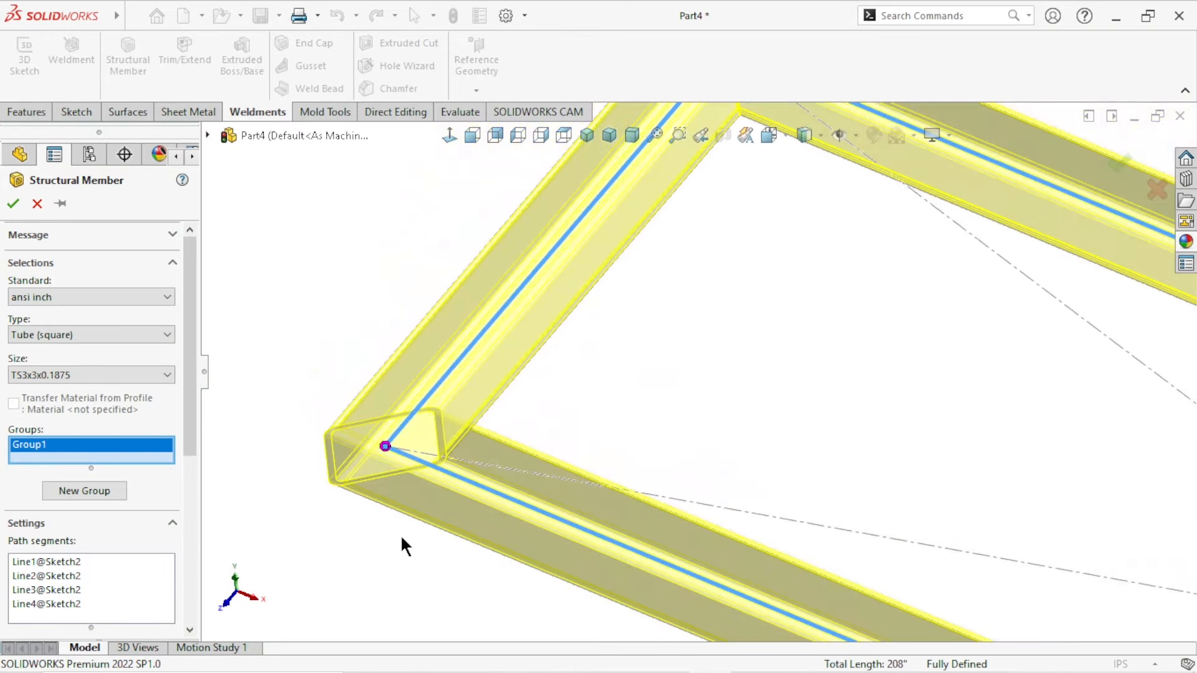
scroll(611, 536, up, 3)
middle_drag(1086, 508, 1015, 476)
scroll(1017, 444, down, 2)
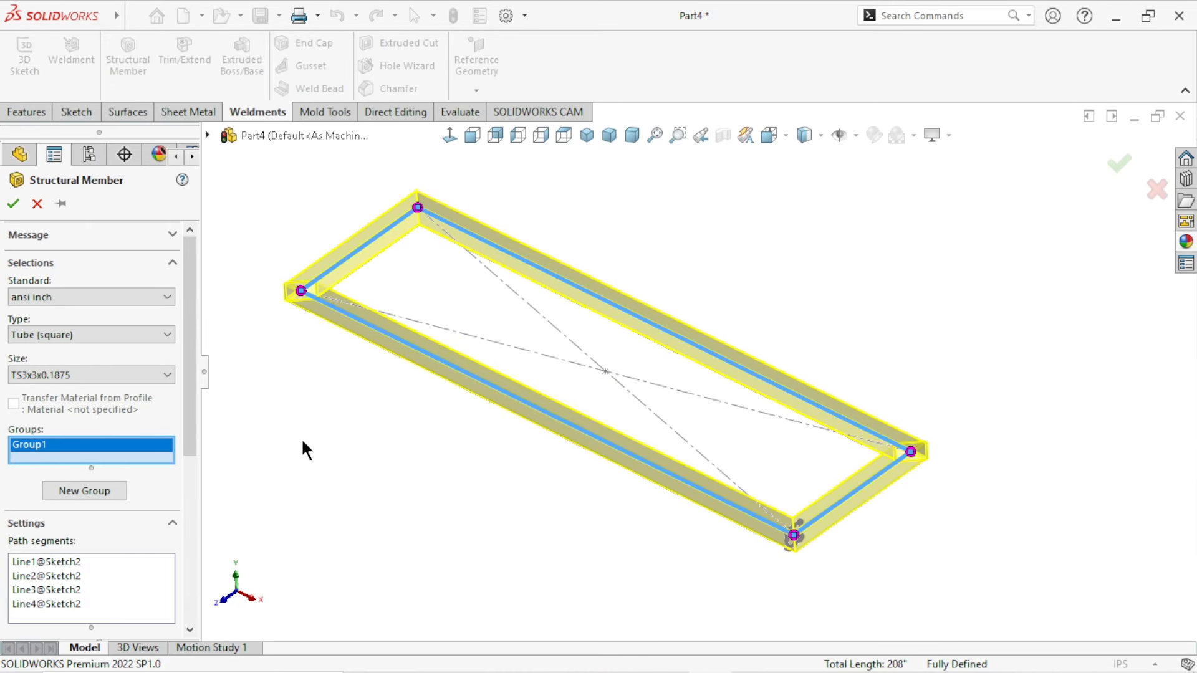
click(13, 205)
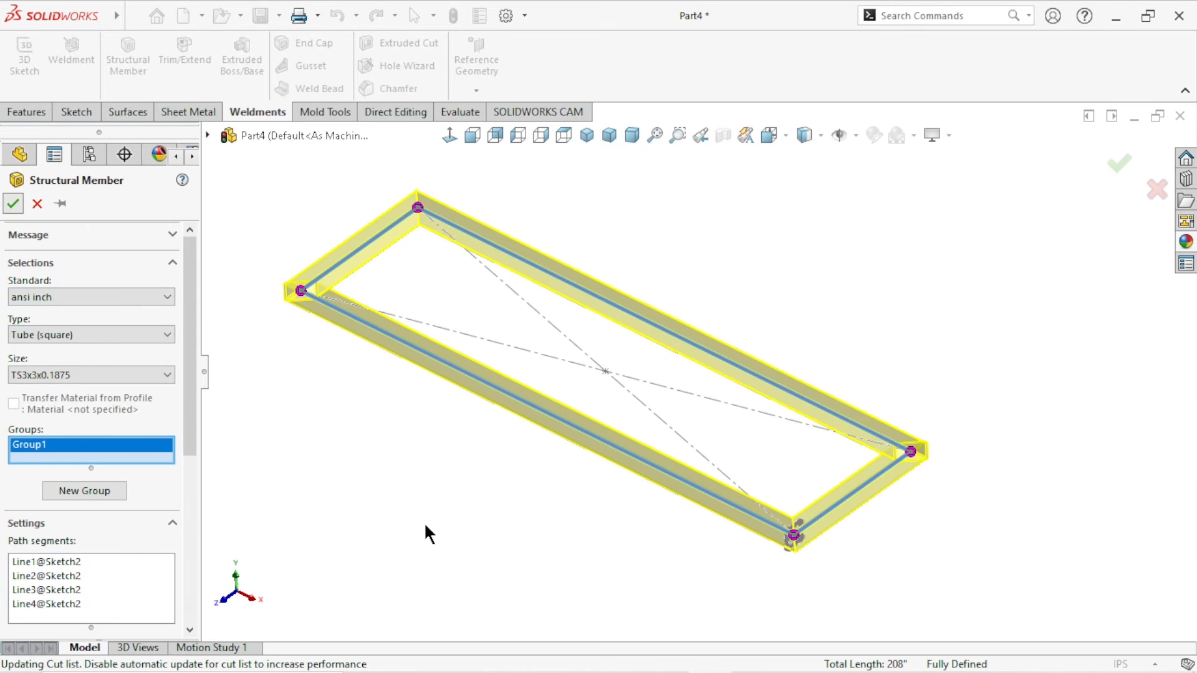
Step: Hide the rectangle path sketch that shows on the finished tube frame
scroll(615, 373, up, 4)
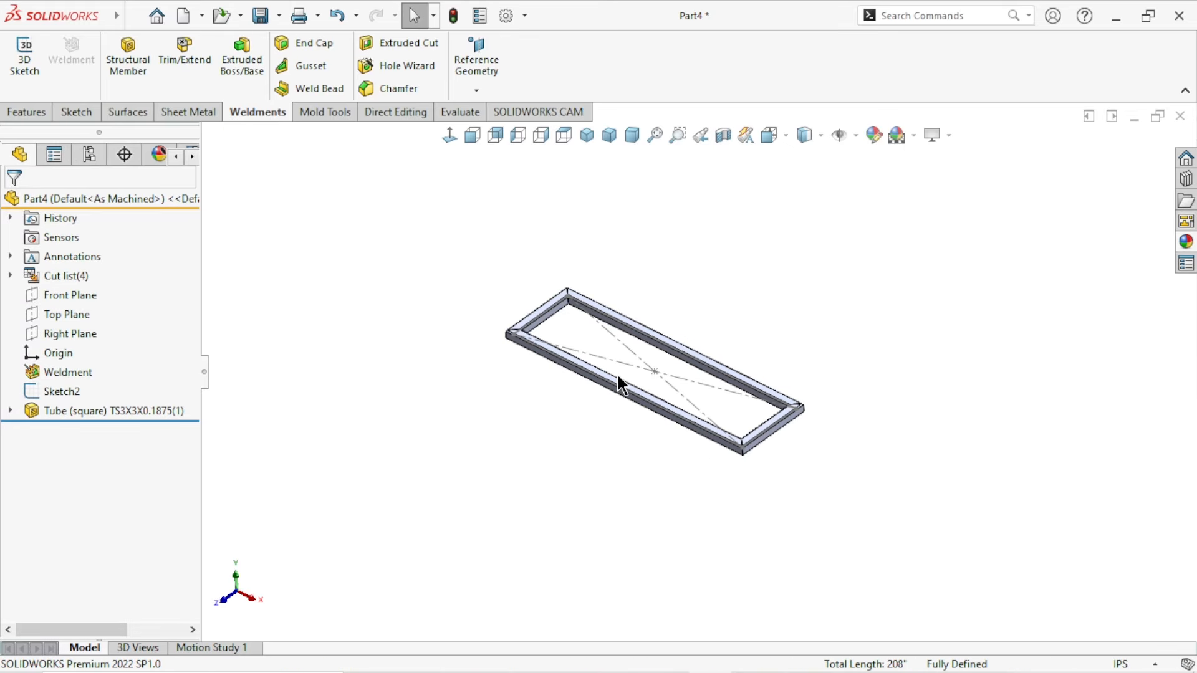
scroll(710, 339, down, 5)
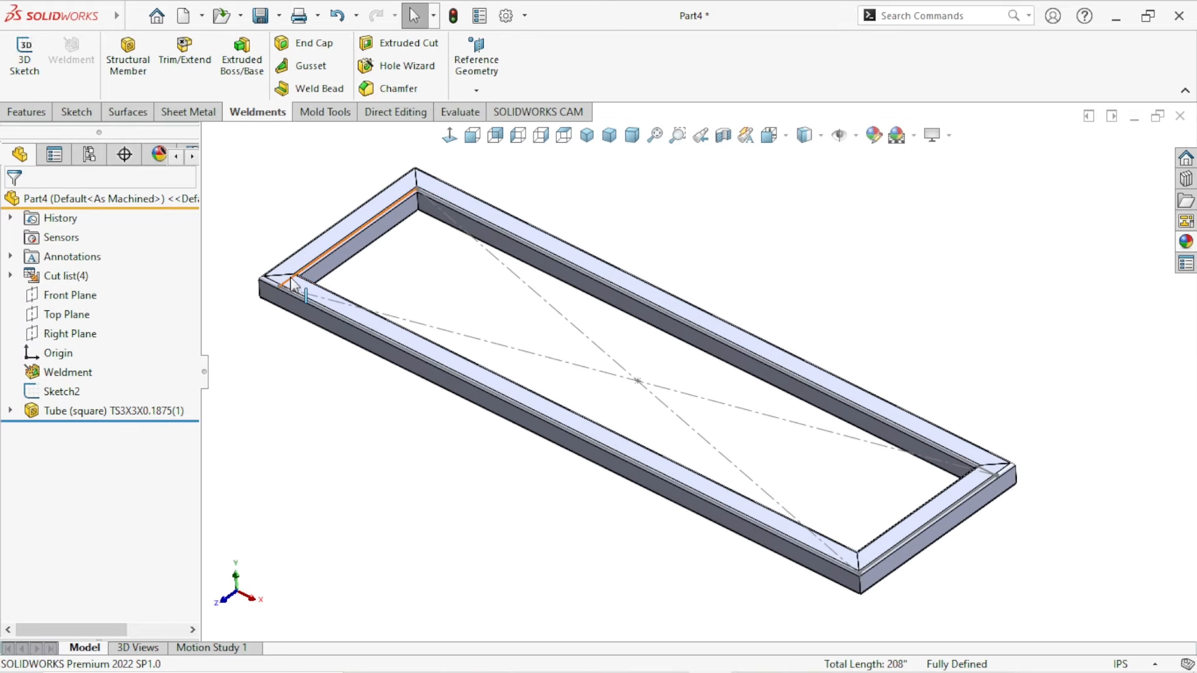
click(293, 283)
click(368, 229)
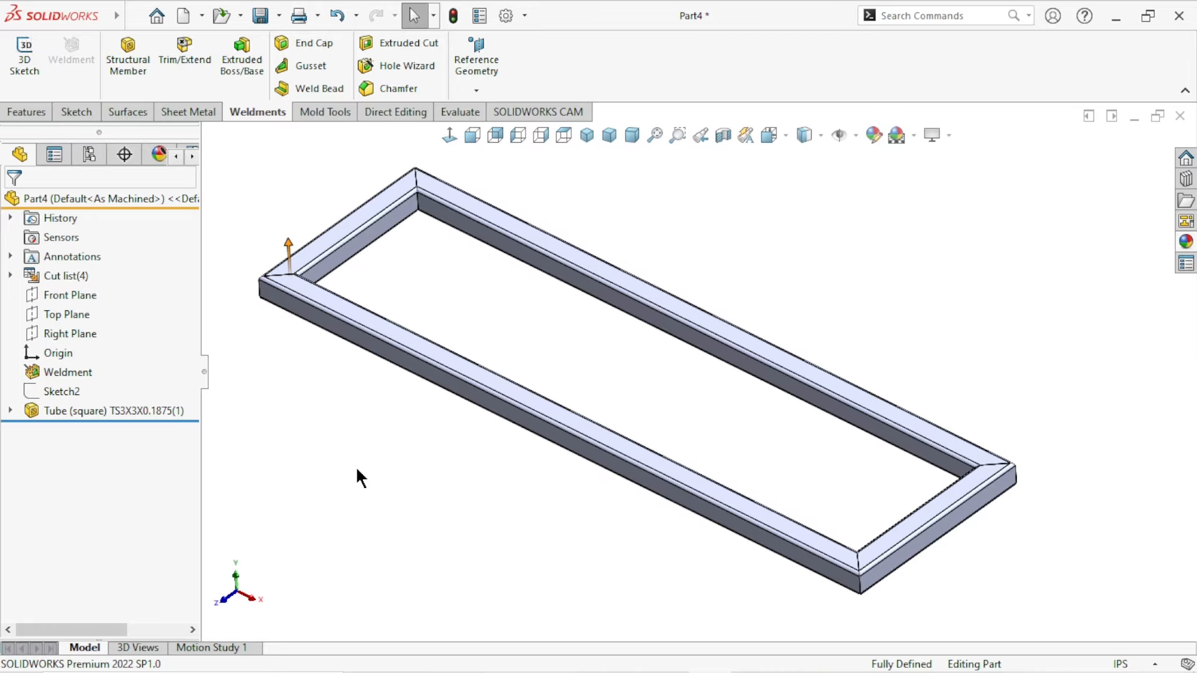
Step: Start a sketch on the top face of the frame's long rear tube and convert Sketch2's rectangle into it
middle_drag(357, 472, 569, 459)
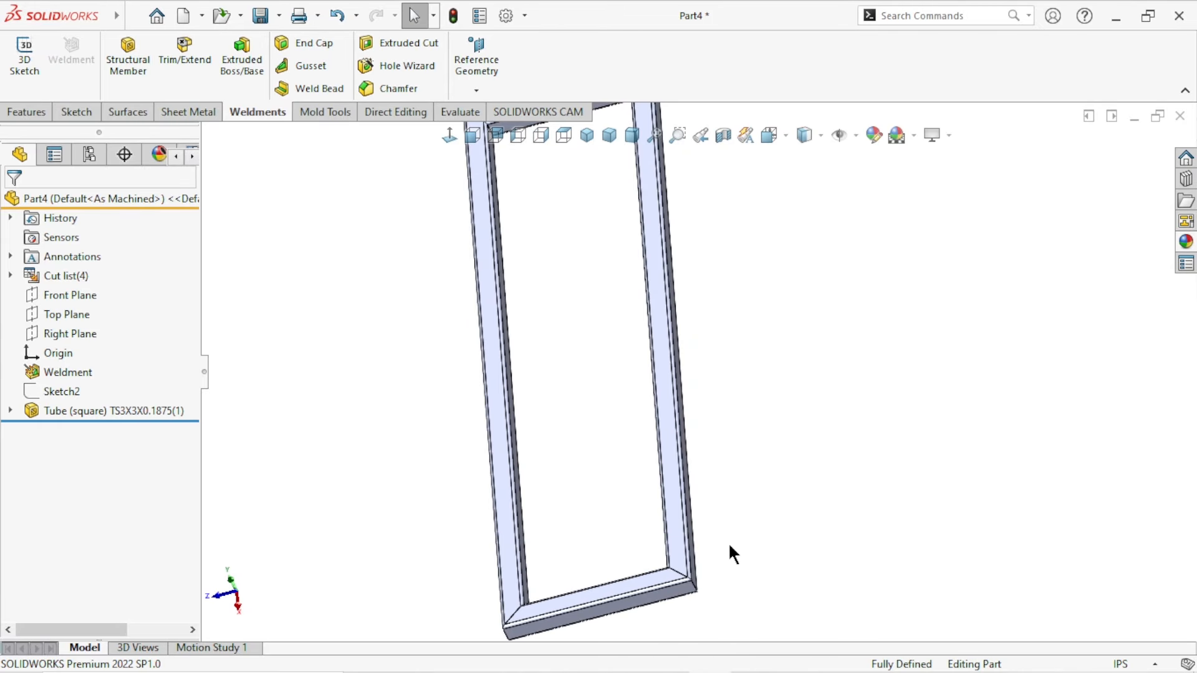
scroll(707, 351, up, 3)
scroll(710, 346, down, 1)
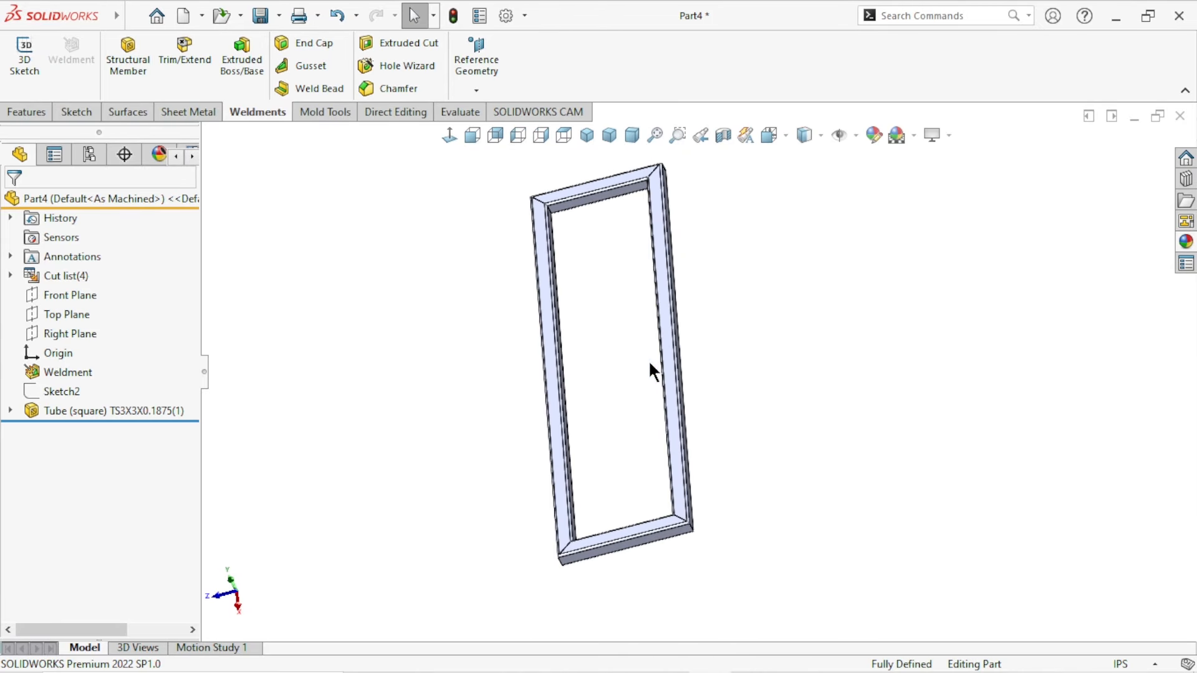
click(586, 137)
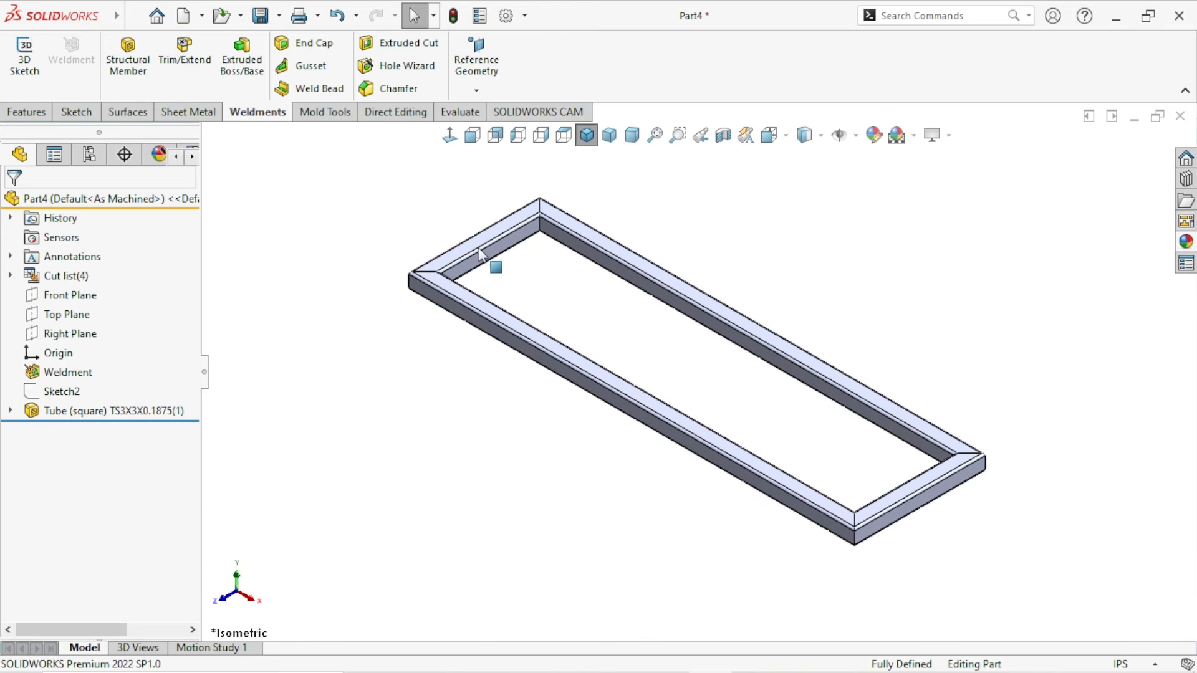
click(739, 324)
click(815, 271)
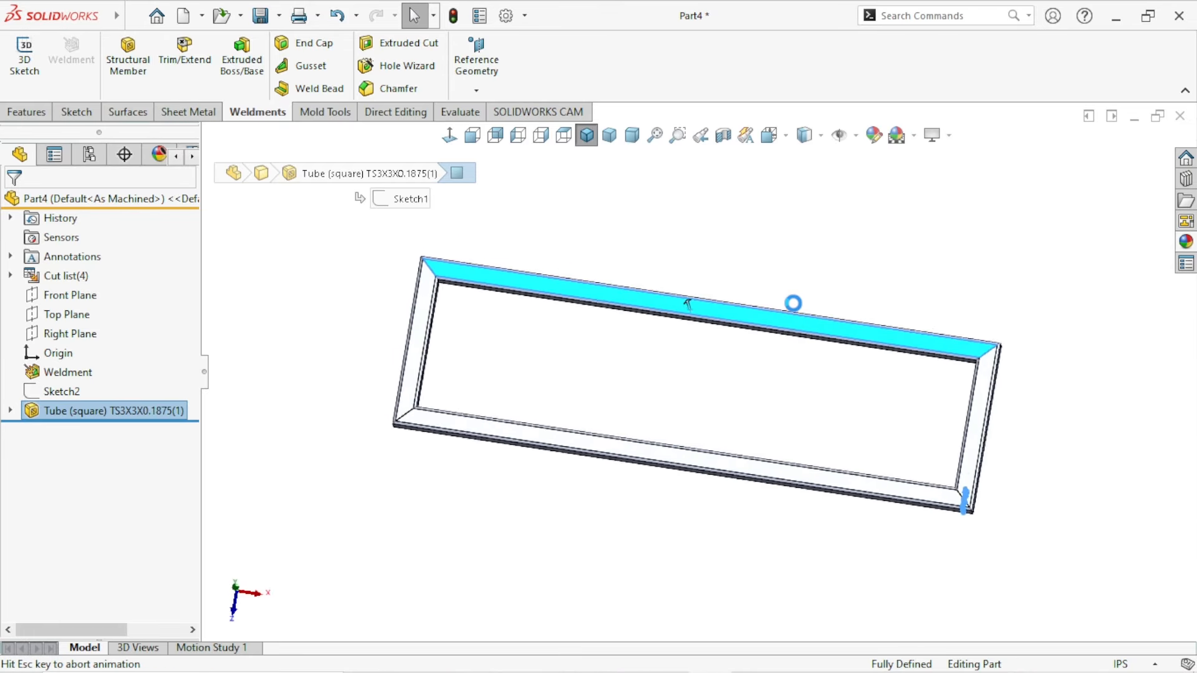
click(366, 444)
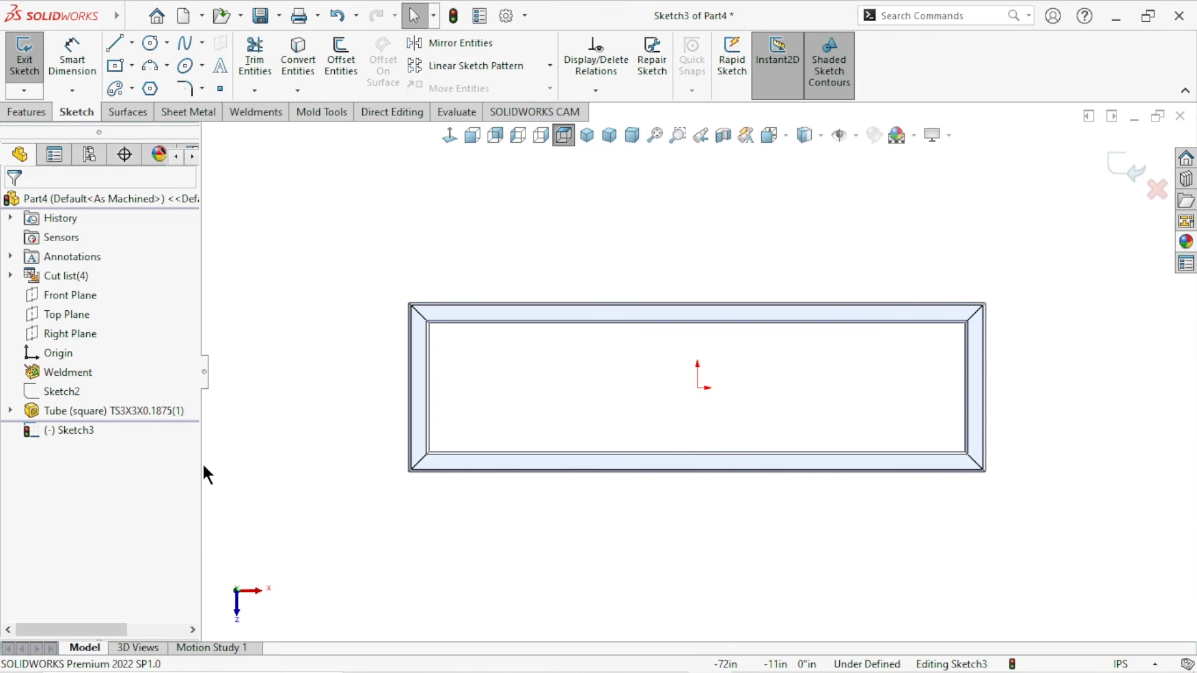
click(36, 390)
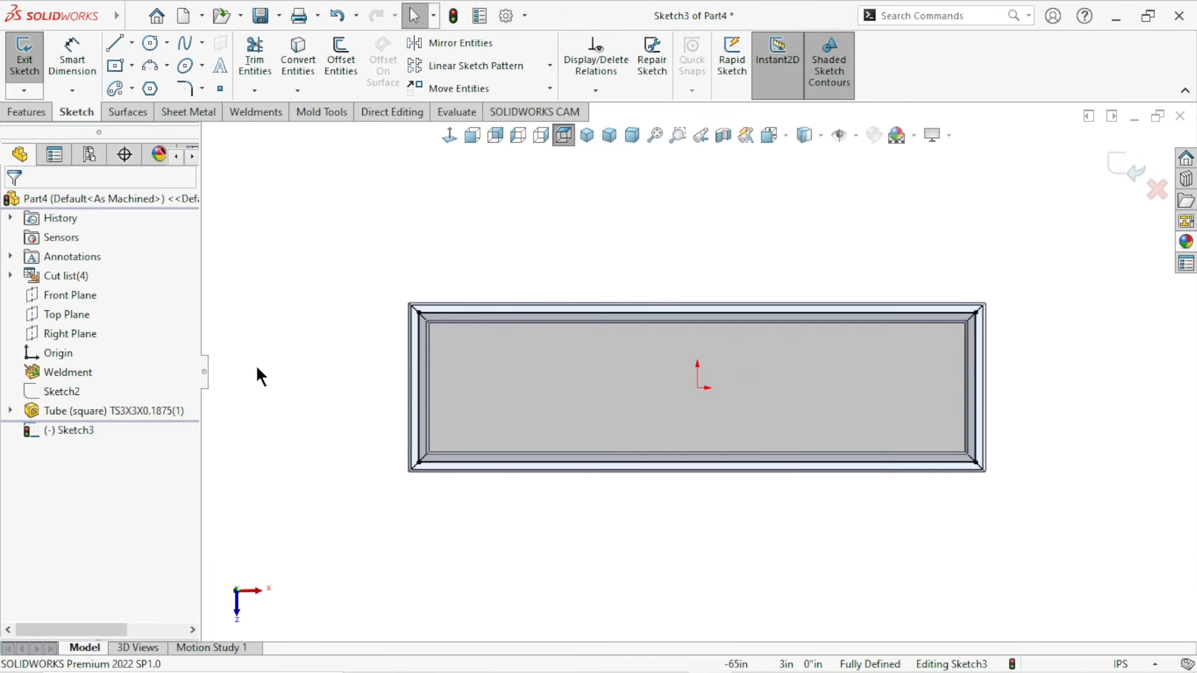
Step: Change the four converted rectangle lines to construction geometry and close the sketch
click(575, 320)
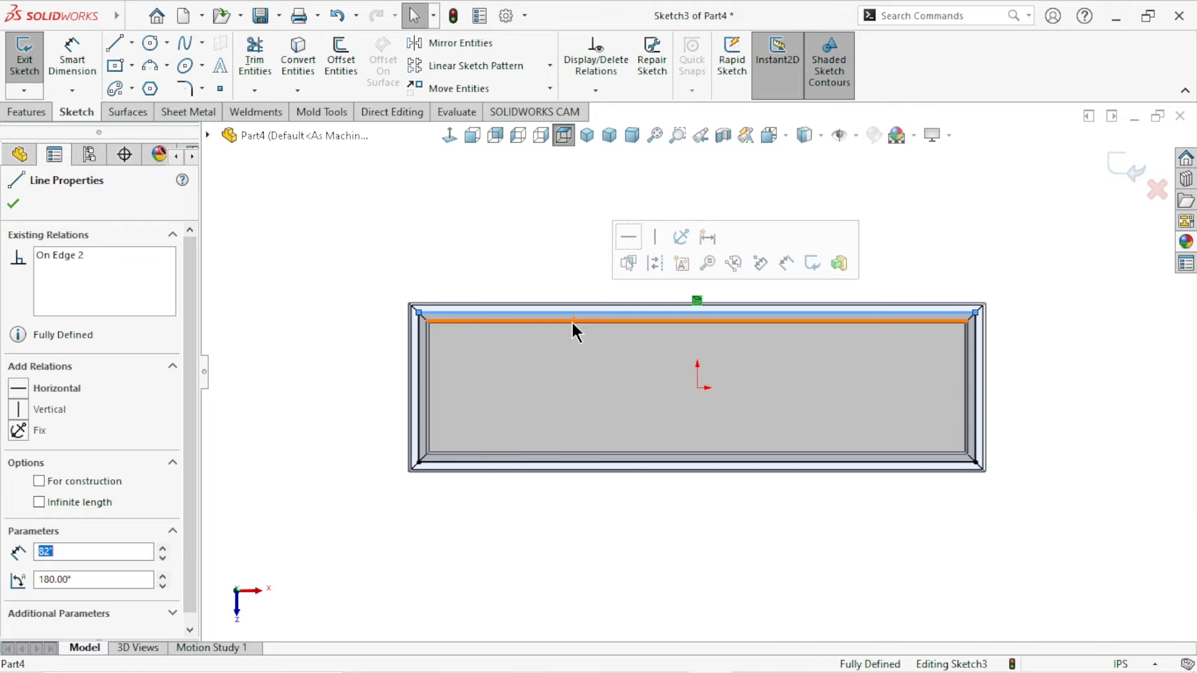
ctrl+click(419, 362)
ctrl+click(583, 461)
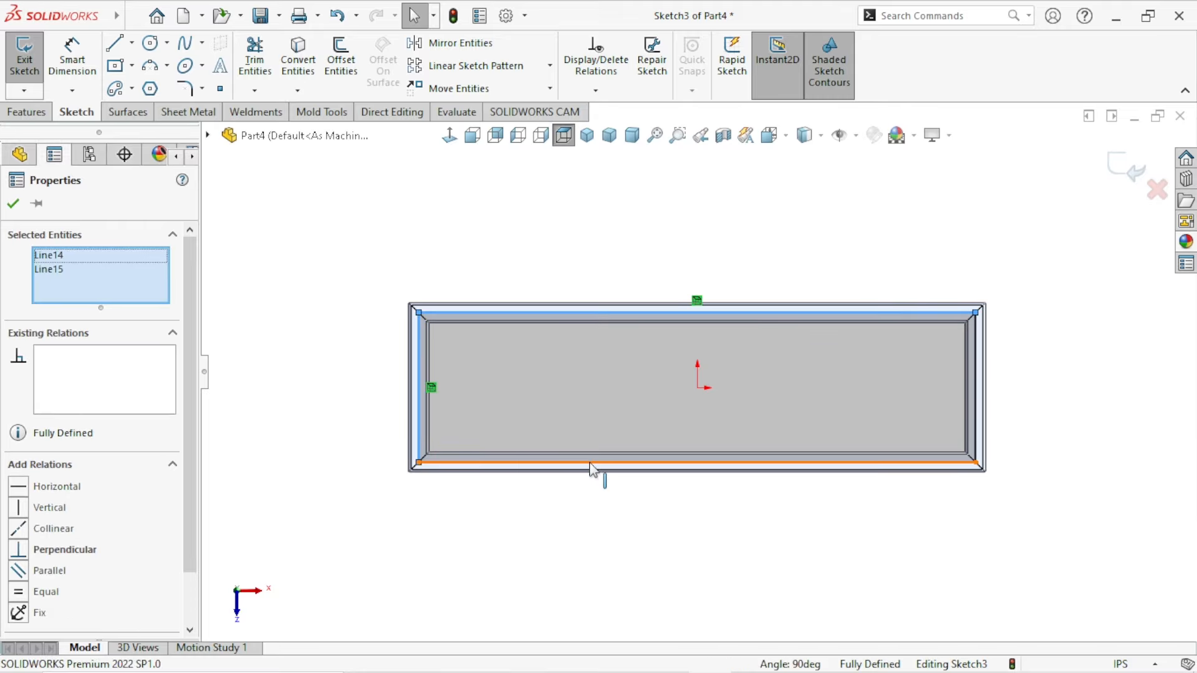
ctrl+click(975, 391)
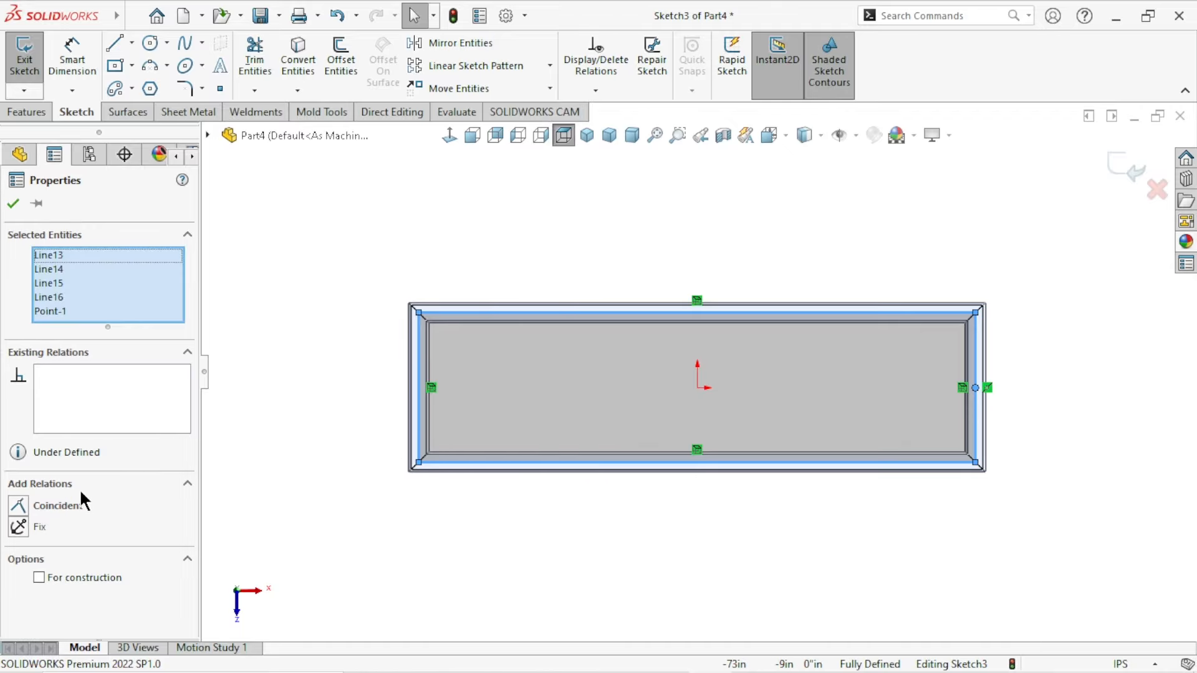
click(38, 576)
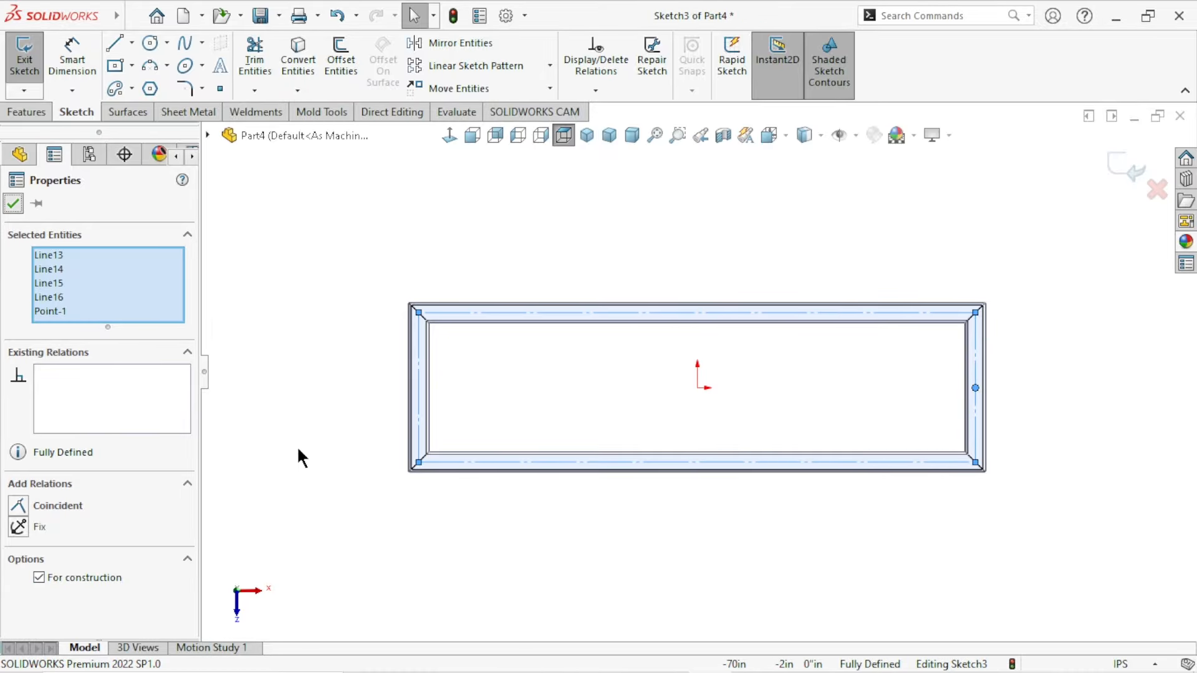
click(320, 395)
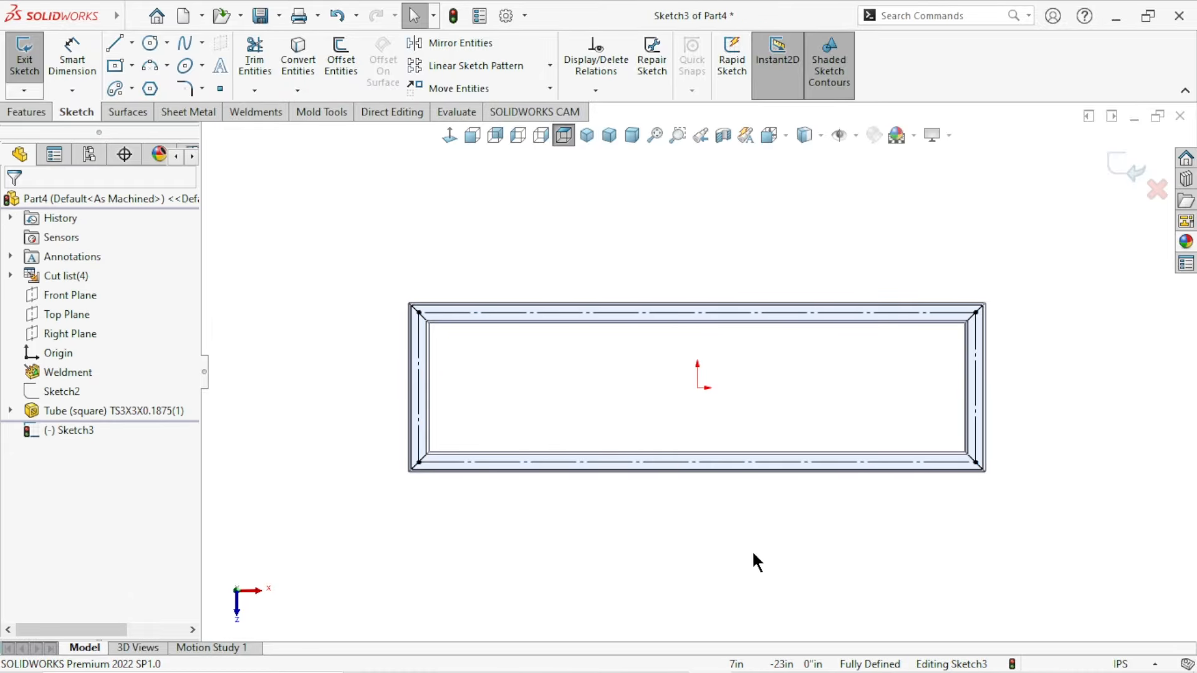
scroll(920, 529, up, 1)
scroll(923, 432, down, 1)
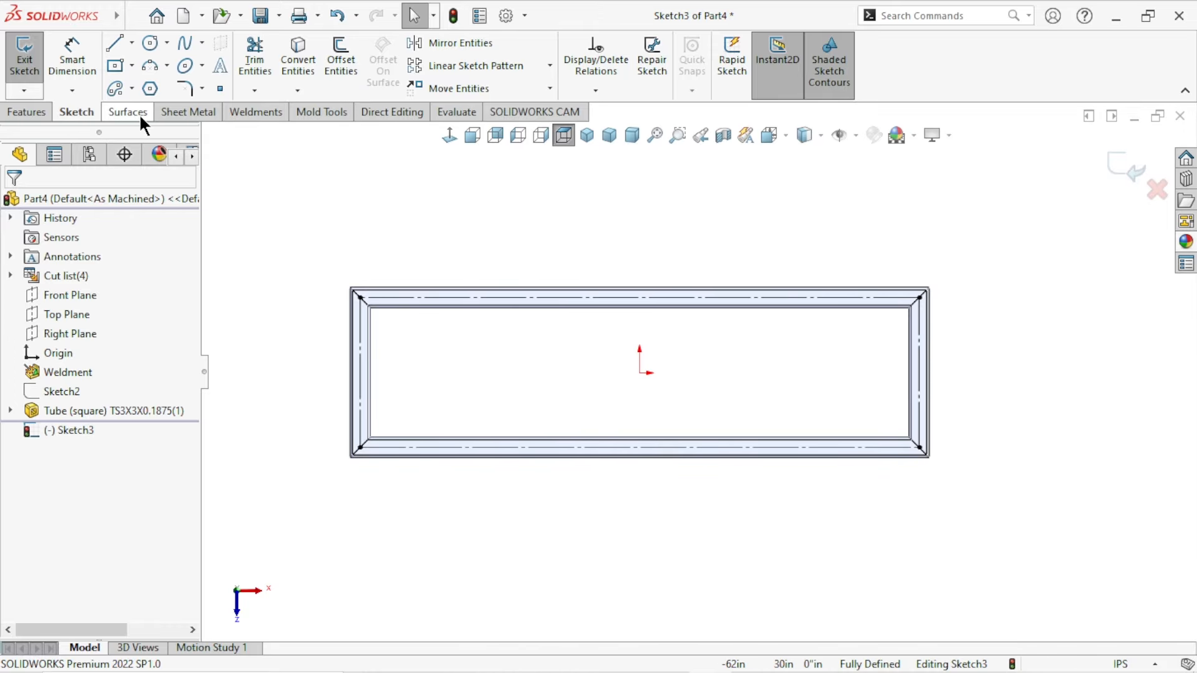
click(31, 112)
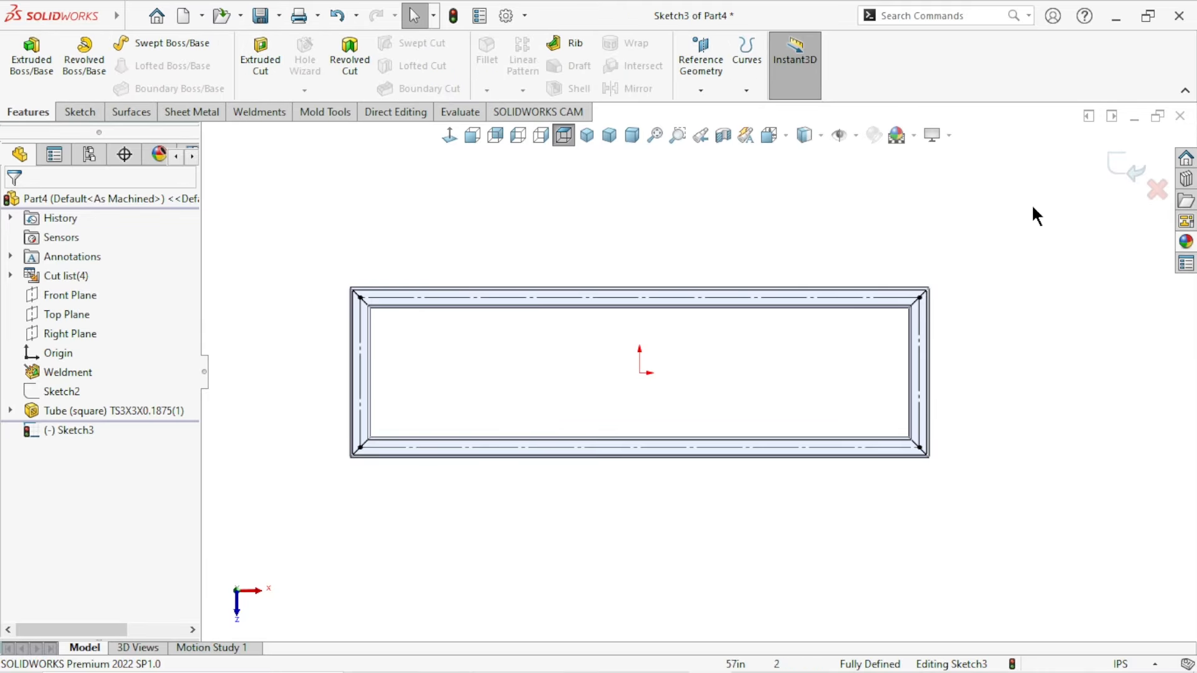
click(1115, 176)
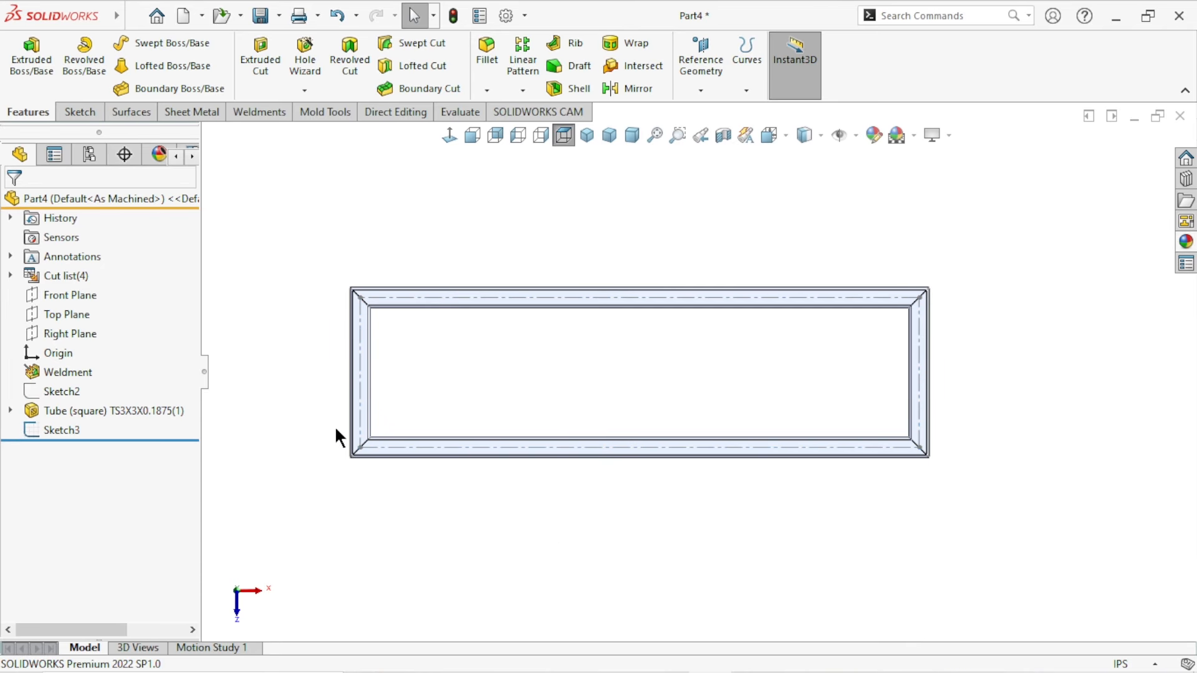
Step: Define a Hole Wizard plain hole with the ISO standard, Drill sizes type and size Ø12.5
click(305, 66)
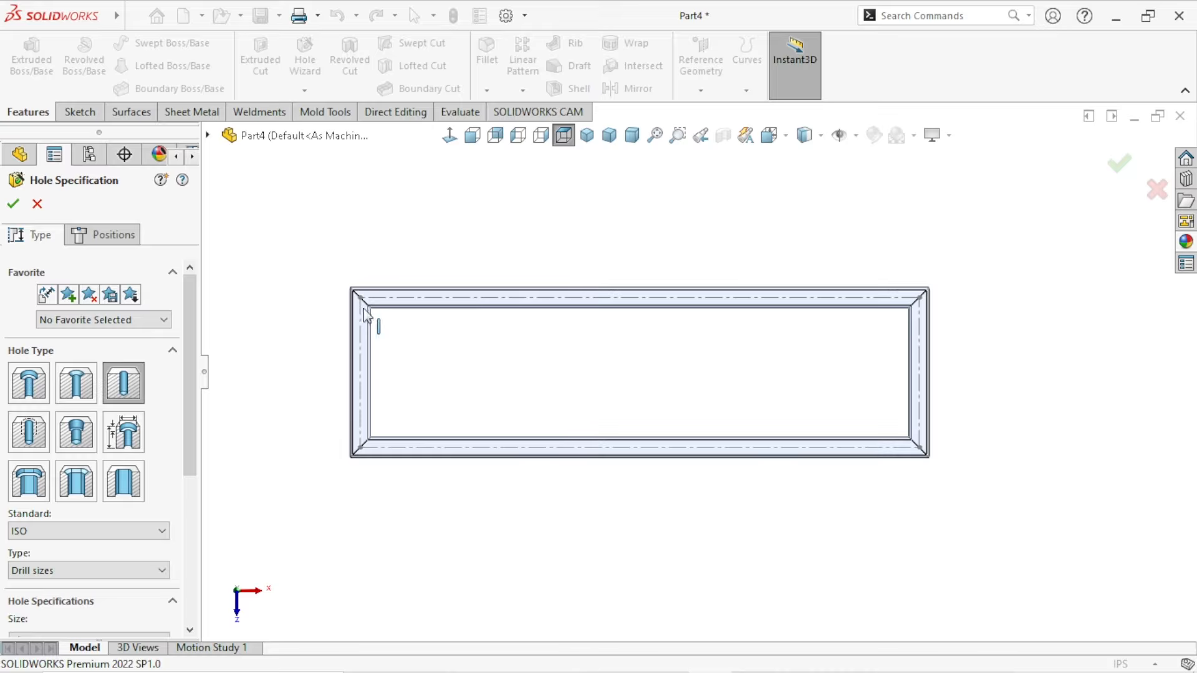
click(126, 372)
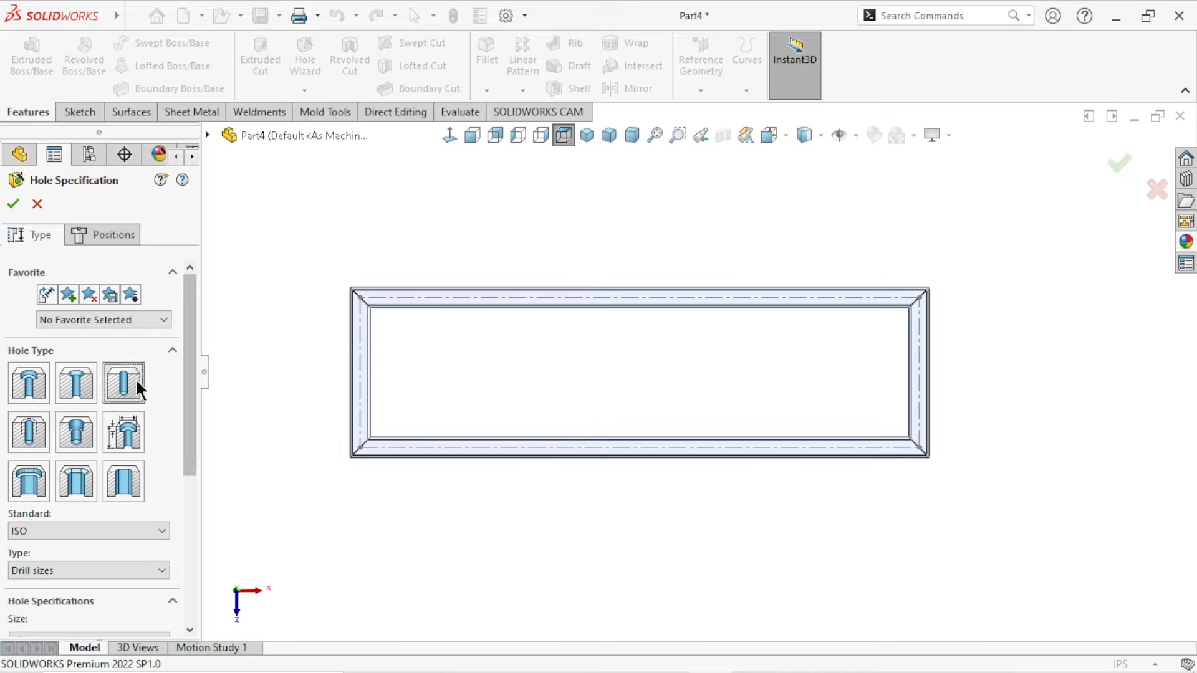
drag(192, 350, 185, 469)
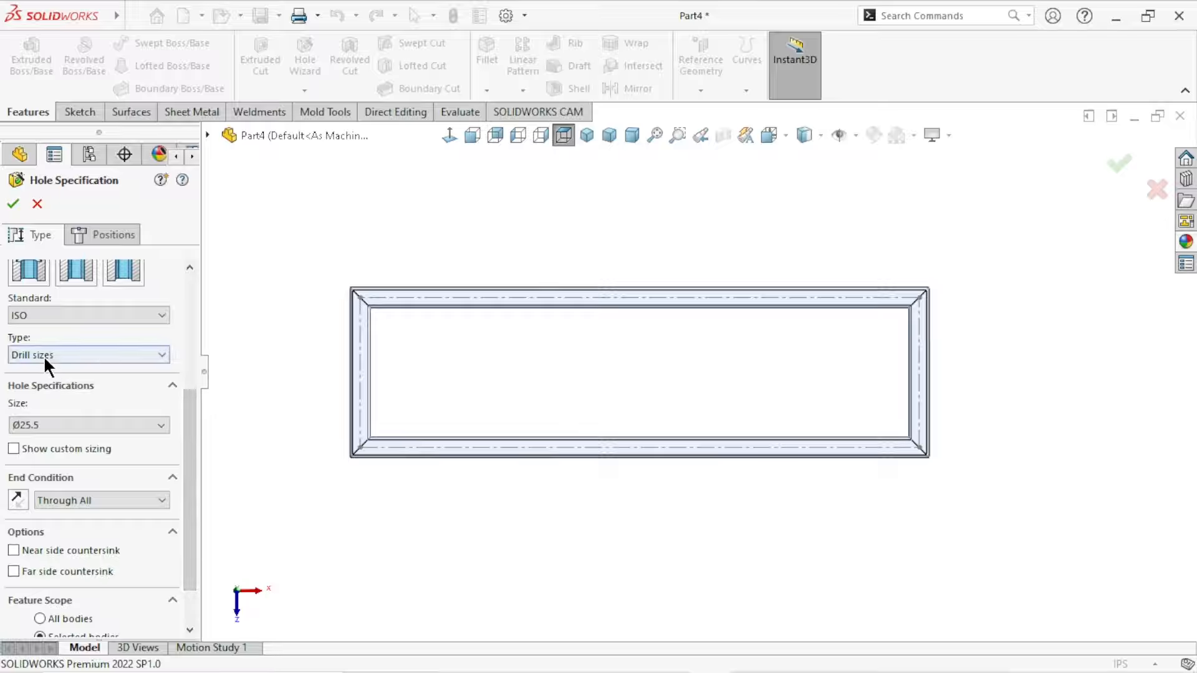
click(49, 317)
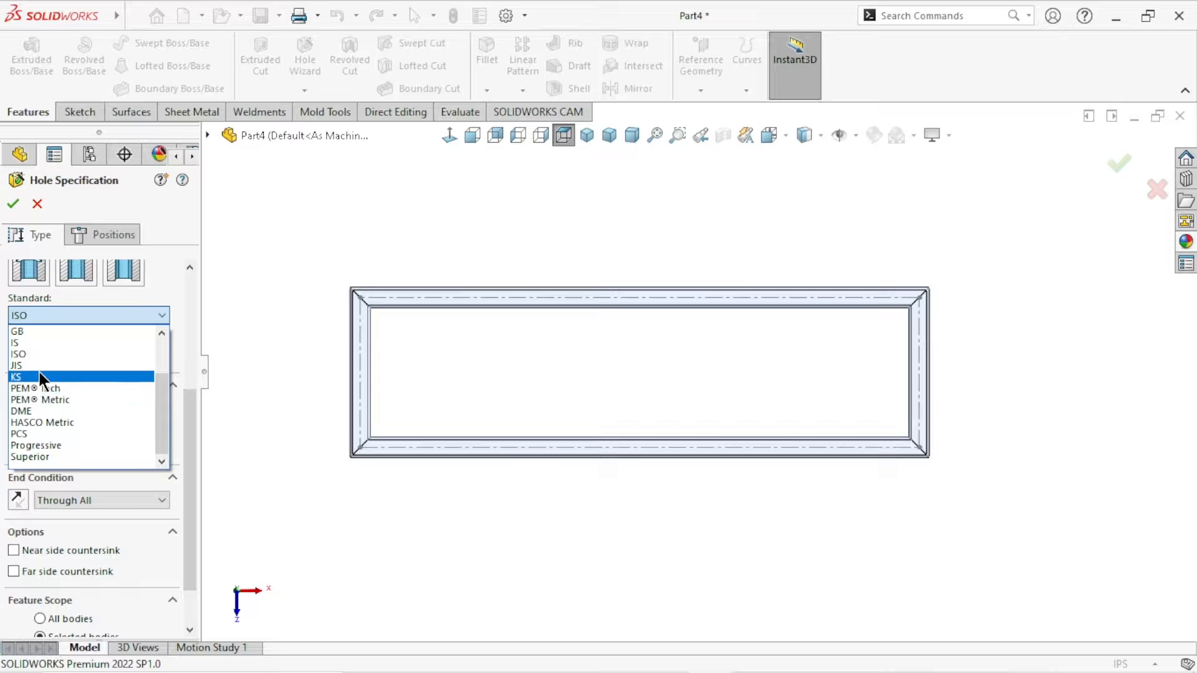
click(40, 354)
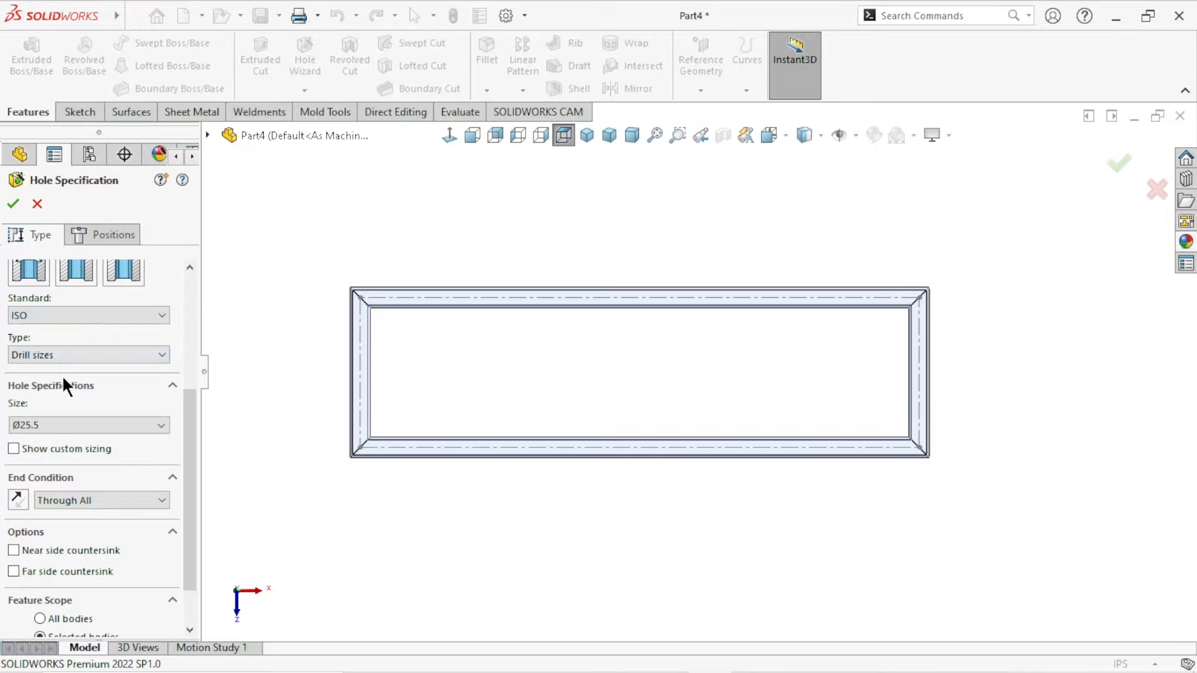
click(66, 358)
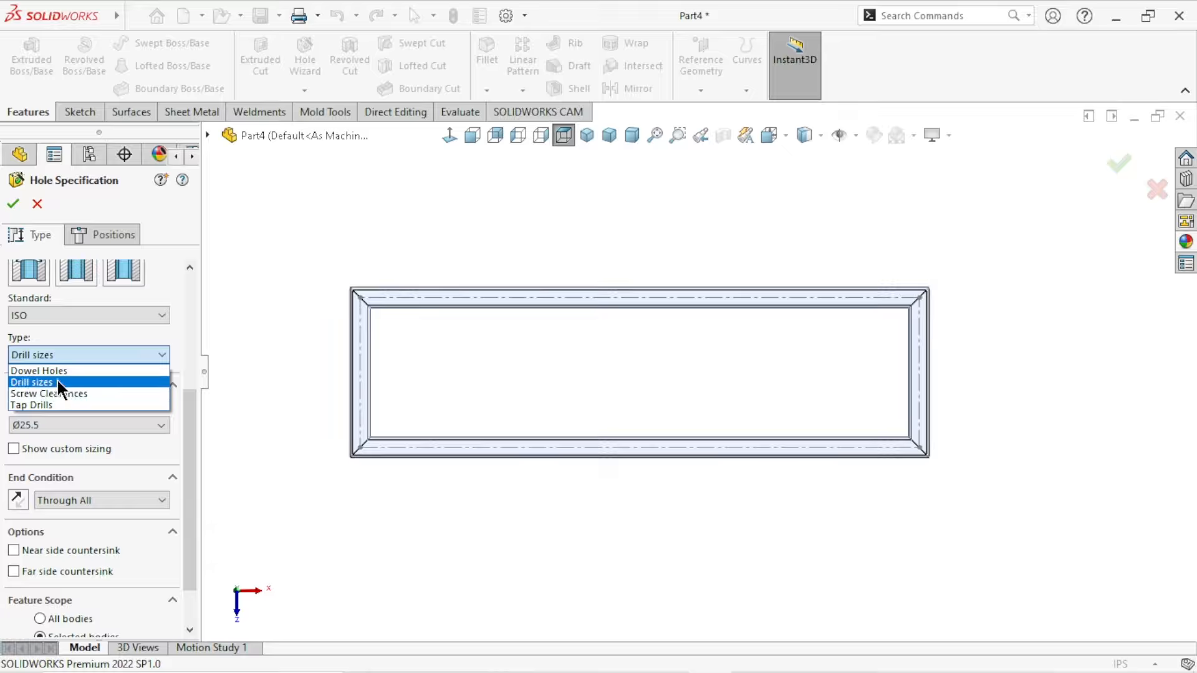
click(55, 385)
click(60, 419)
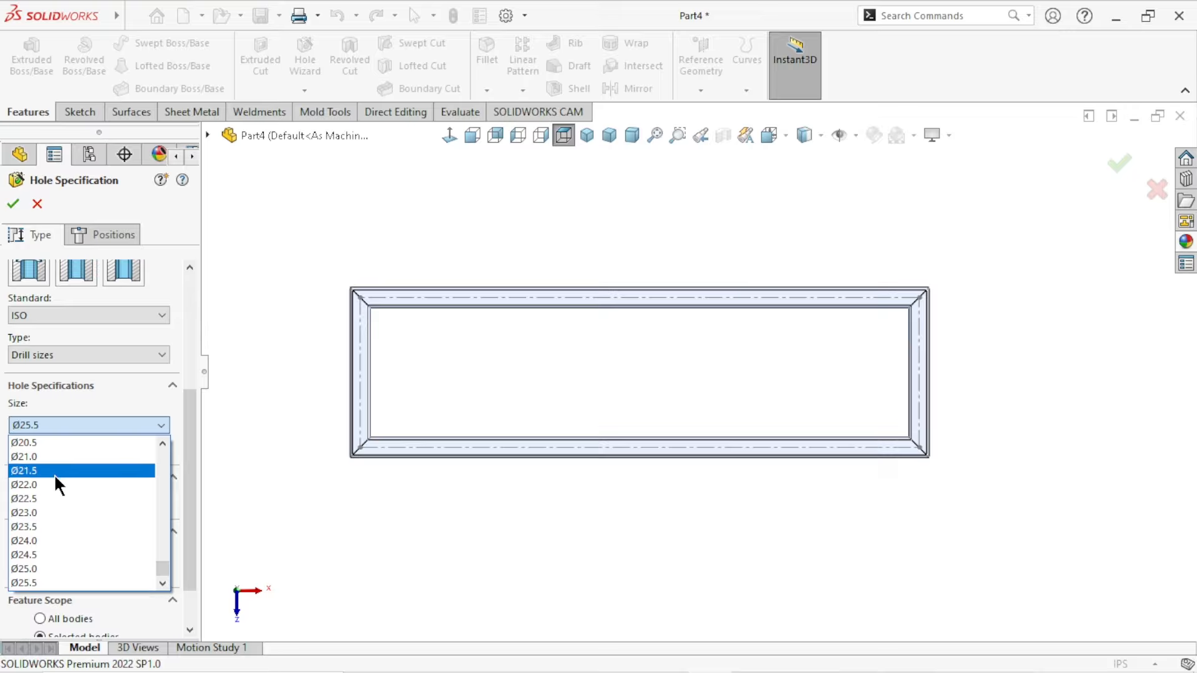
scroll(59, 498, up, 7)
scroll(63, 505, up, 2)
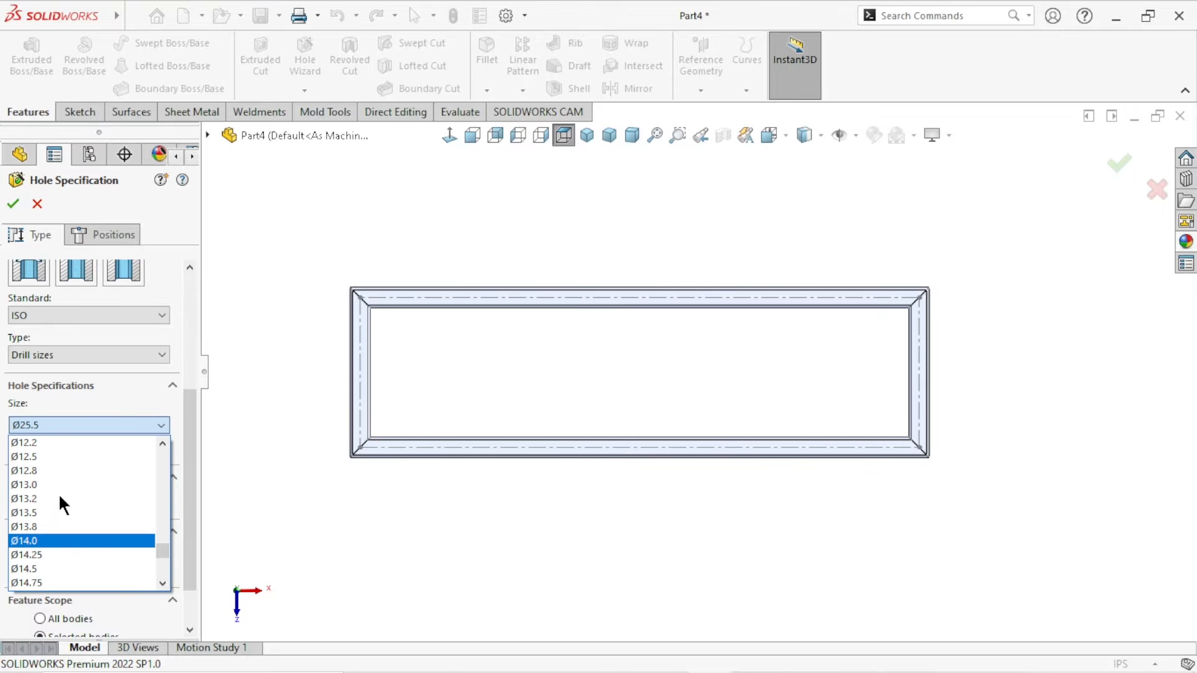
click(28, 457)
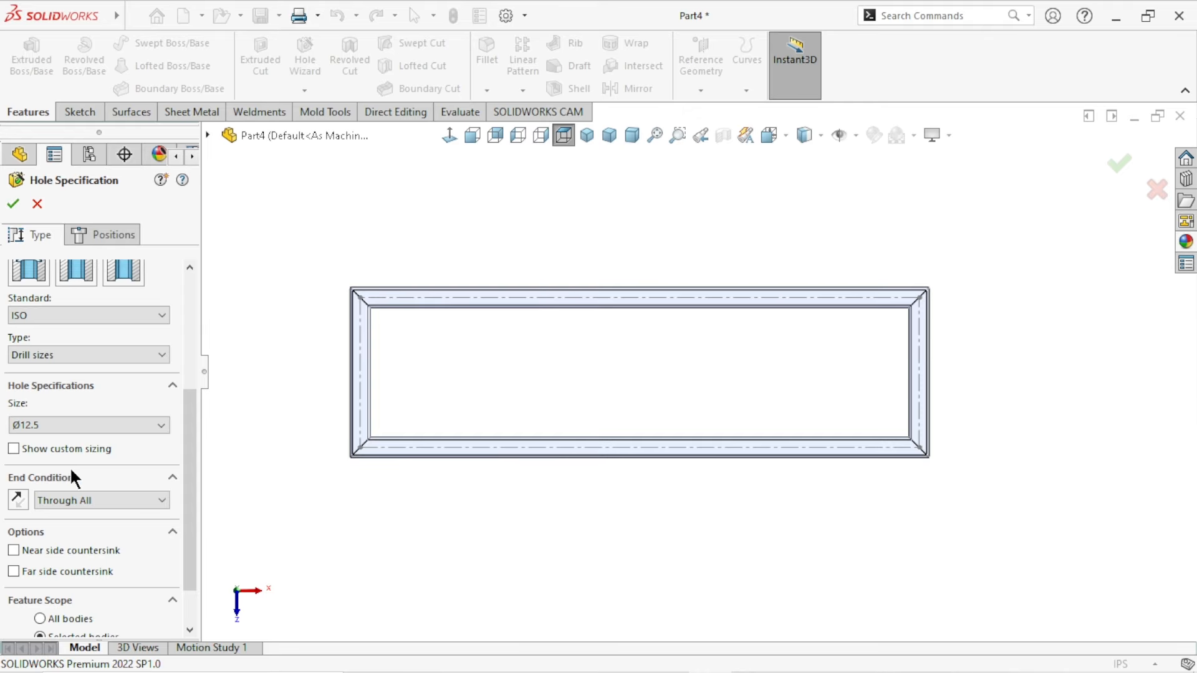
Step: Place the hole's position point on the long rear tube's top face, on its construction line near the left mitred corner
click(112, 235)
scroll(458, 321, down, 4)
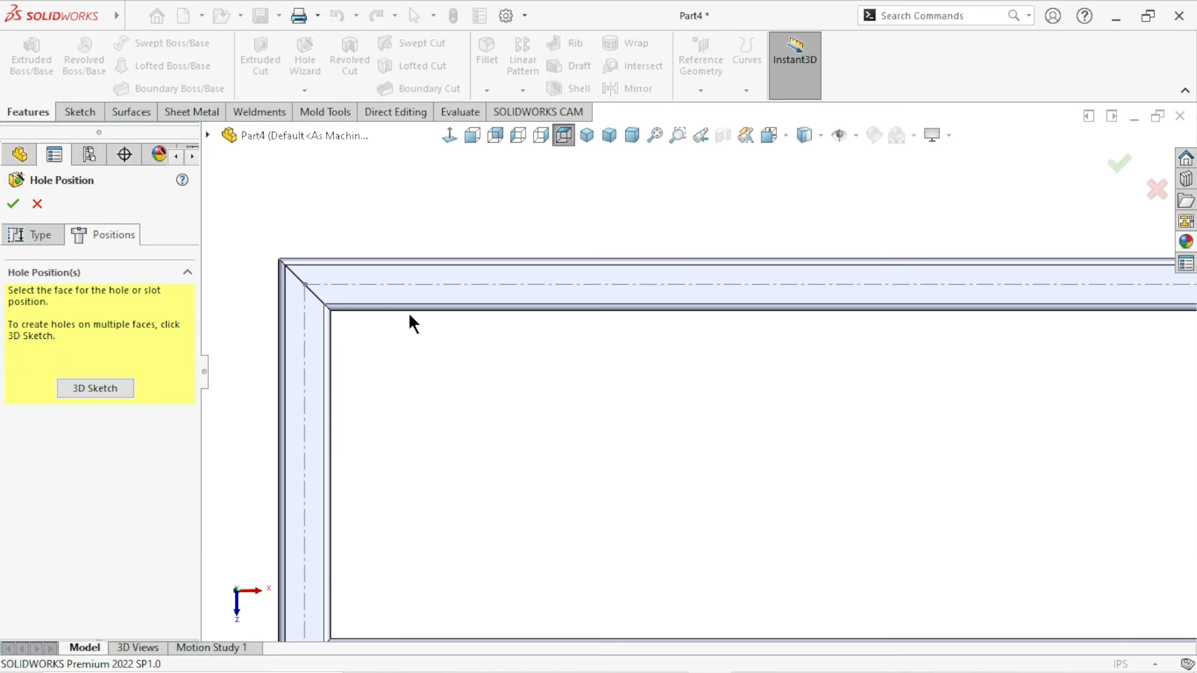
click(596, 387)
scroll(572, 366, down, 6)
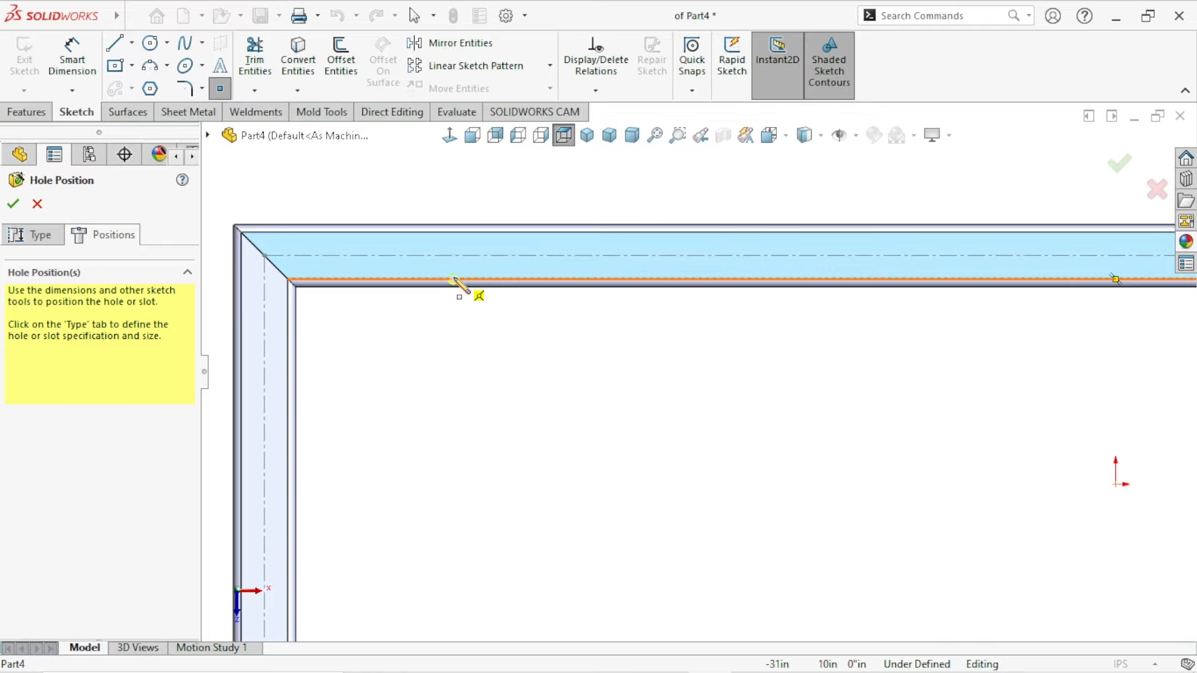
click(321, 255)
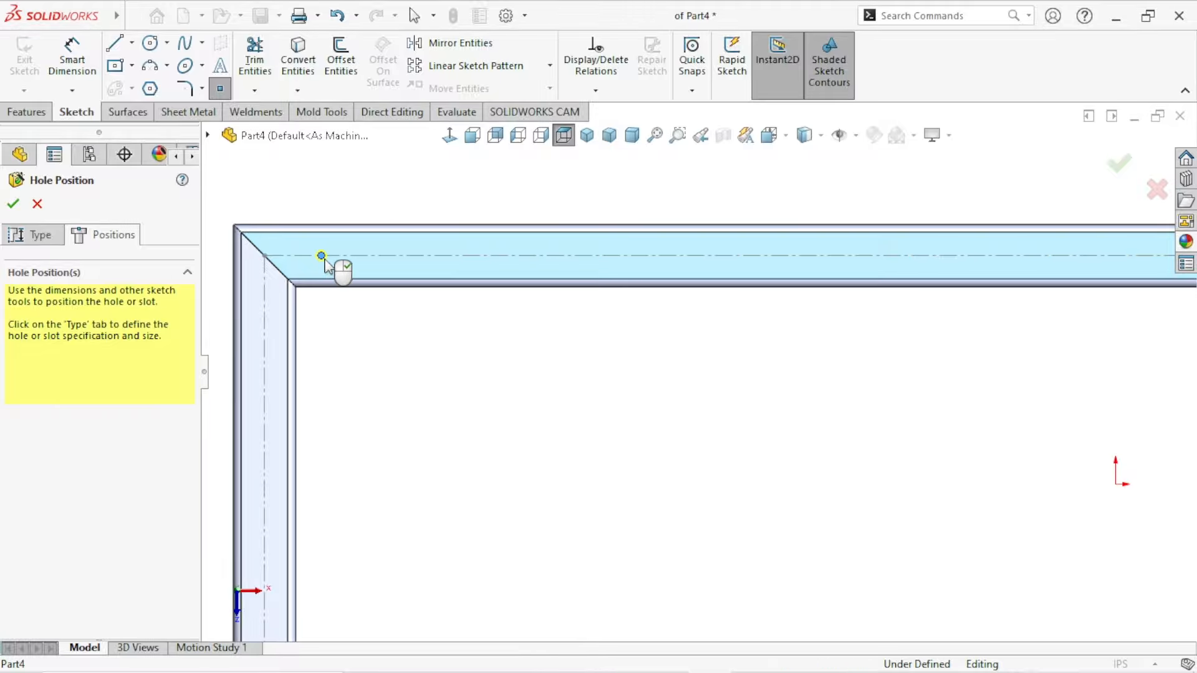
Step: Place a second hole position point on the long rear tube's construction line, farther from the mitred corner, and finish placing points
click(421, 255)
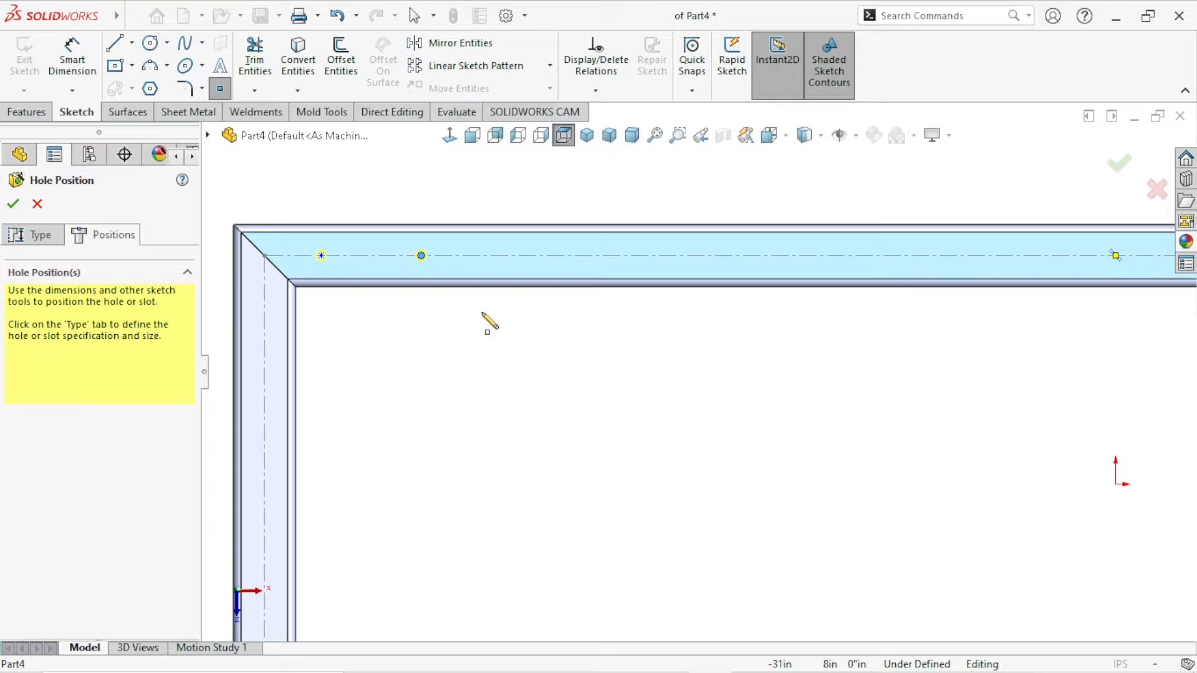
right_click(539, 329)
click(541, 328)
scroll(436, 286, down, 2)
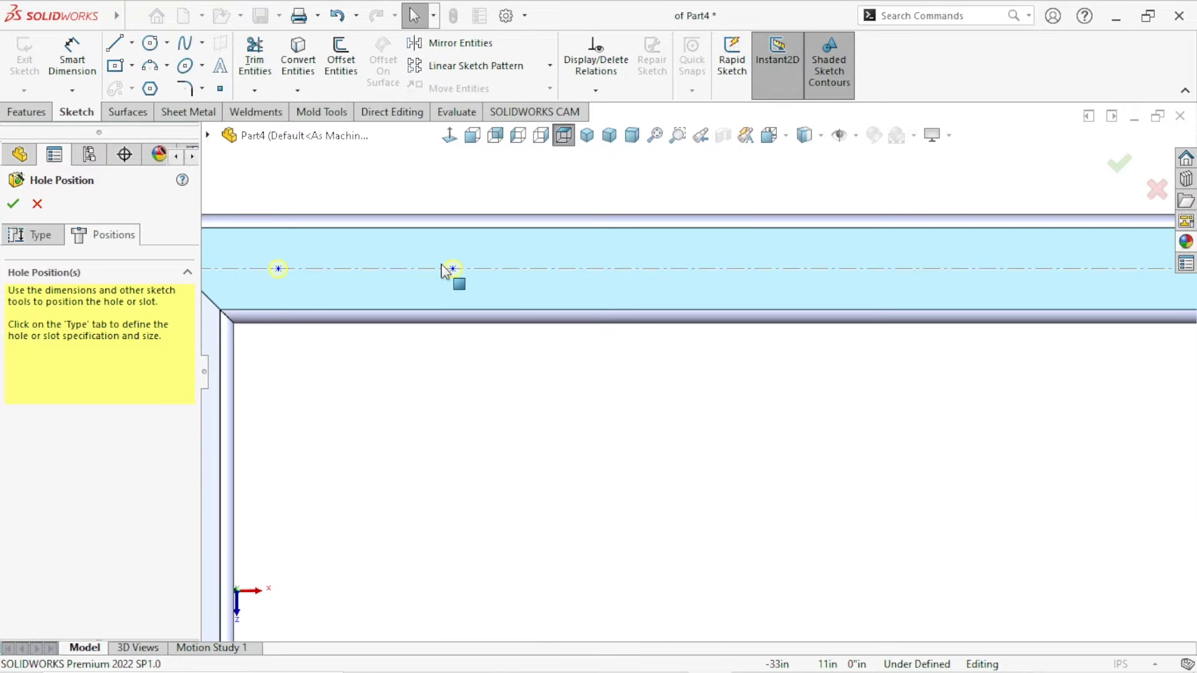
scroll(592, 331, down, 2)
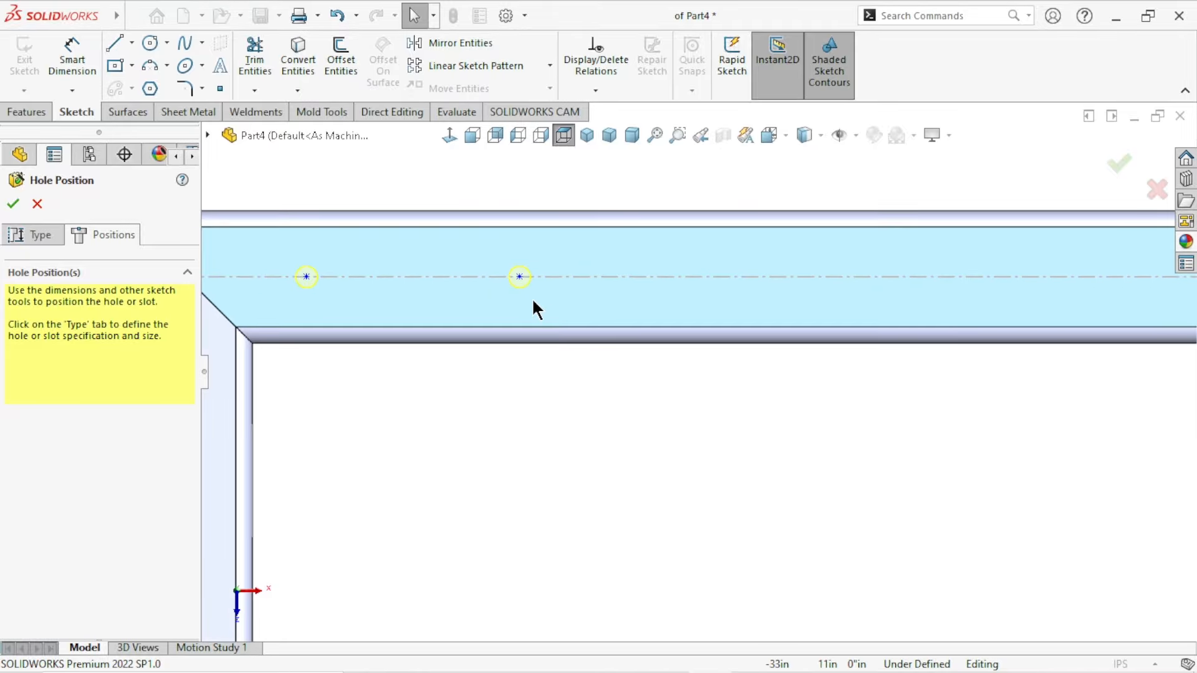
scroll(561, 324, up, 4)
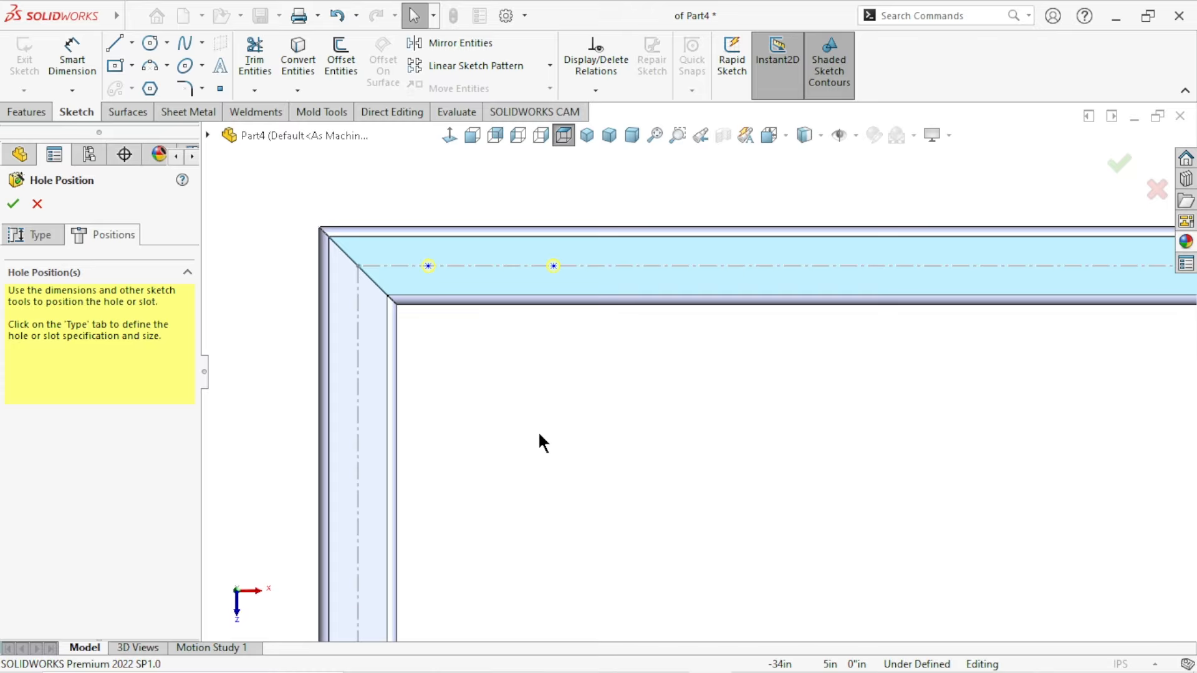
Step: Dimension the first hole point 3 in from the frame's left outer edge
click(72, 51)
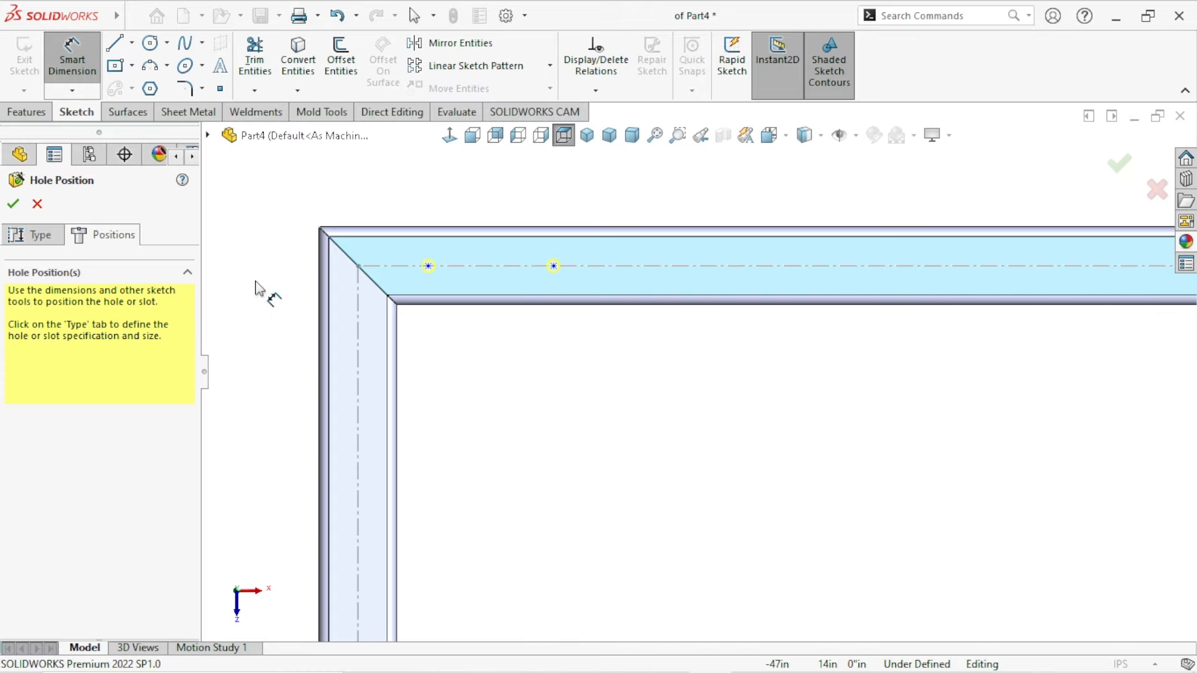
click(321, 274)
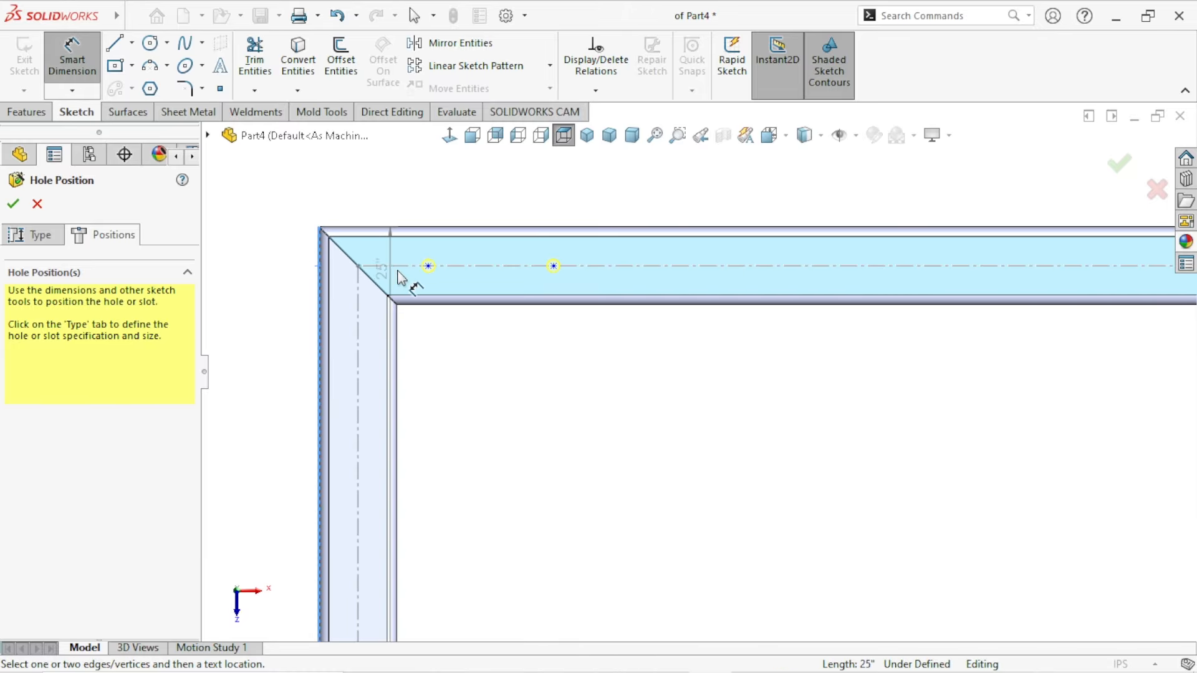
click(428, 266)
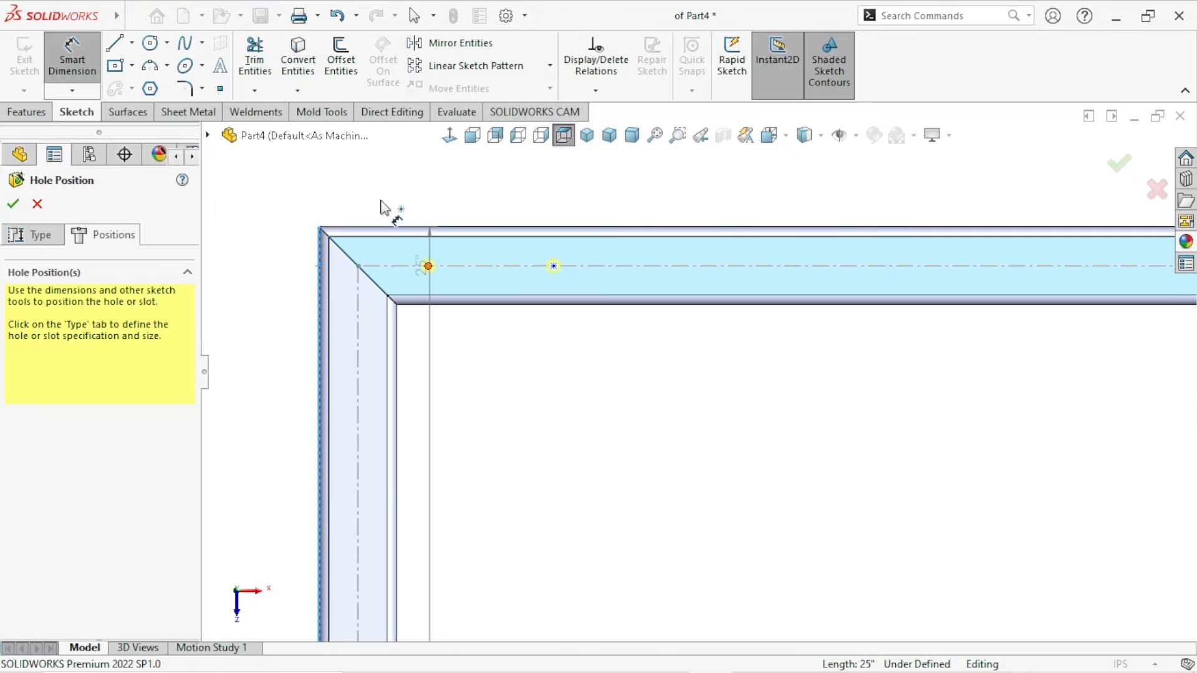
click(387, 207)
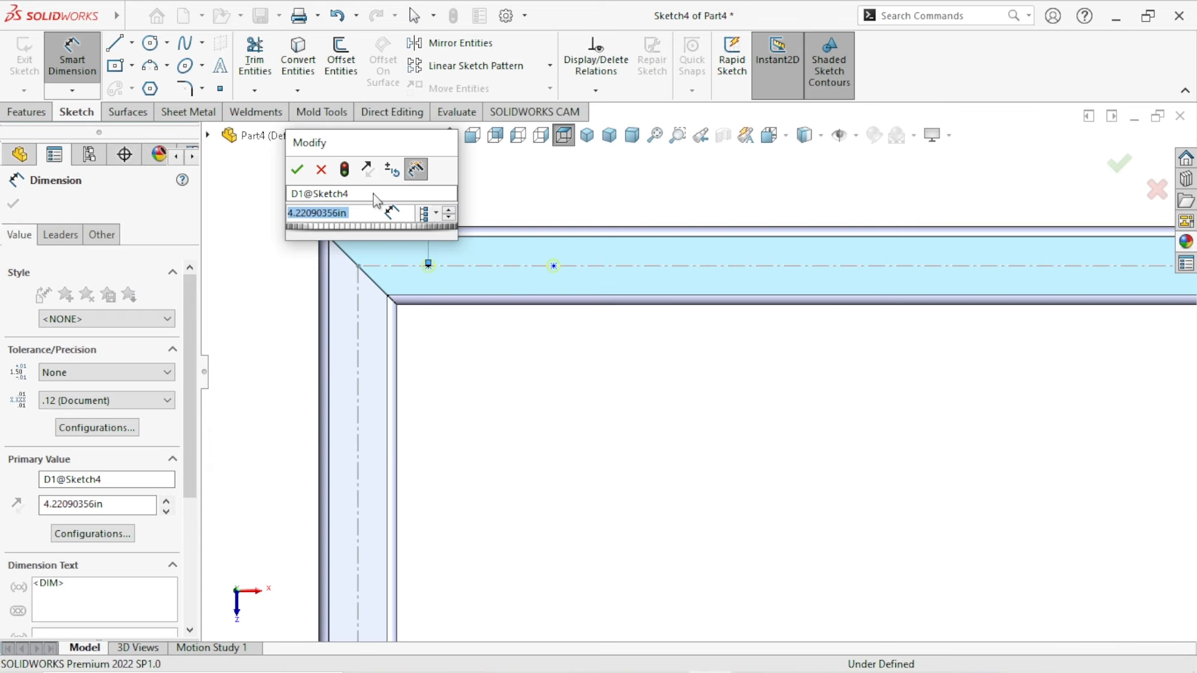
text(3)
key(Return)
click(620, 404)
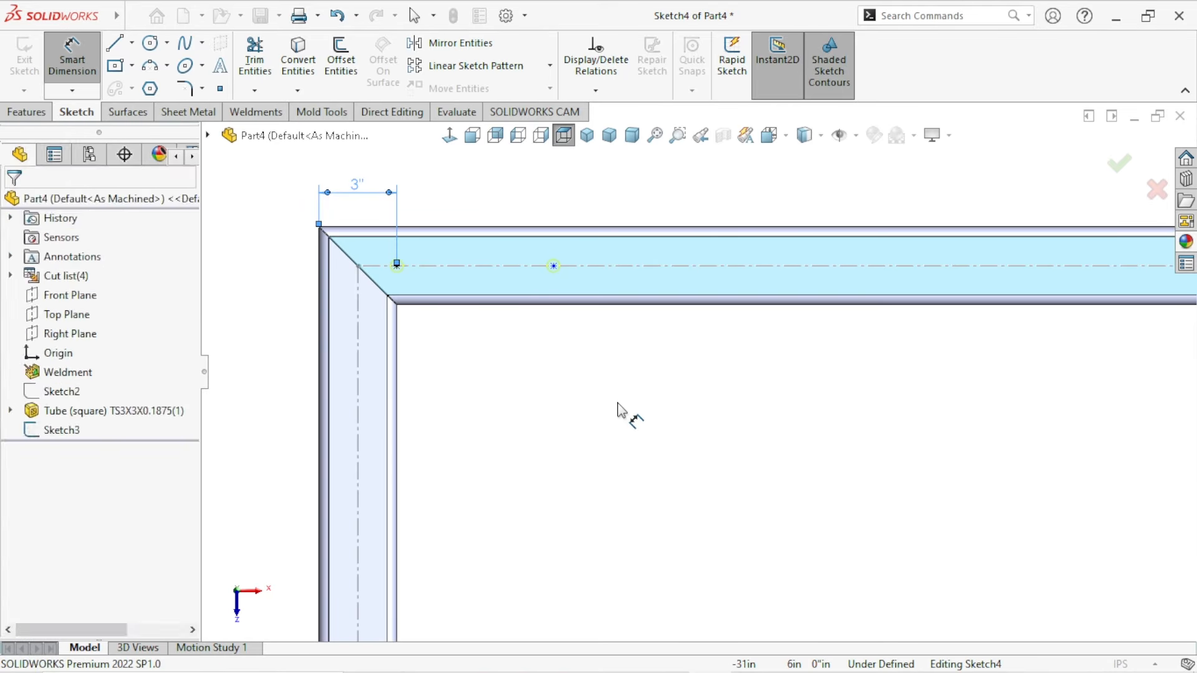
Step: Dimension the second hole point 3 in from the first and accept the Ø12.5 hole feature
click(397, 268)
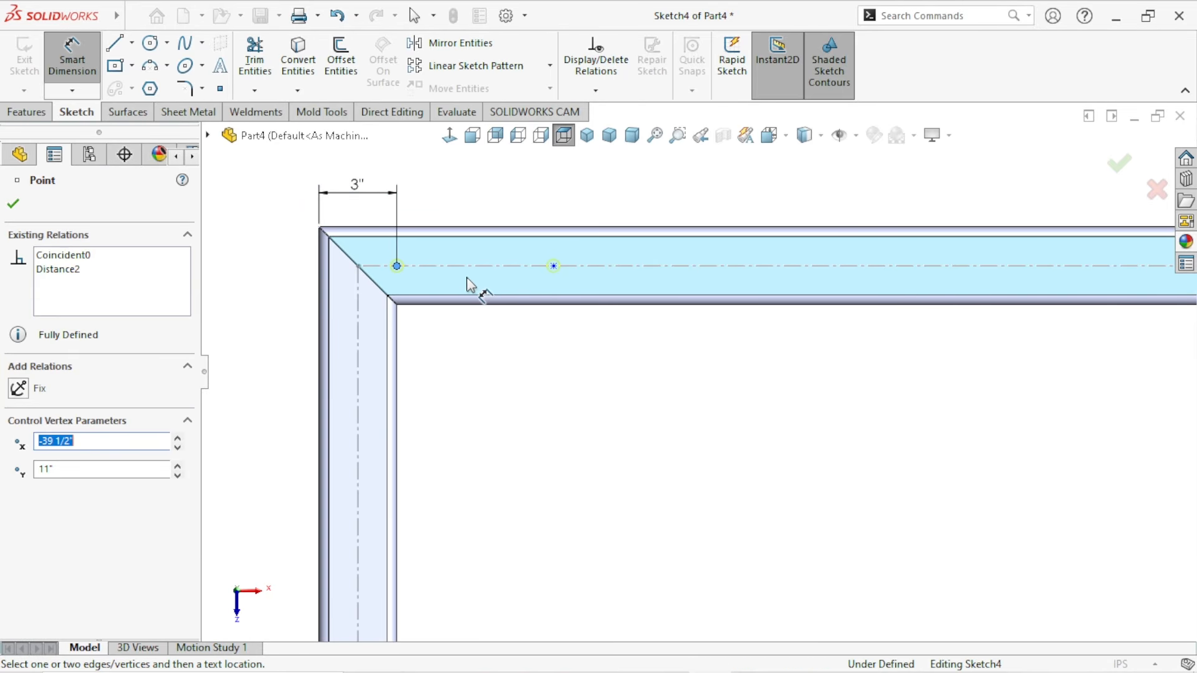
click(554, 266)
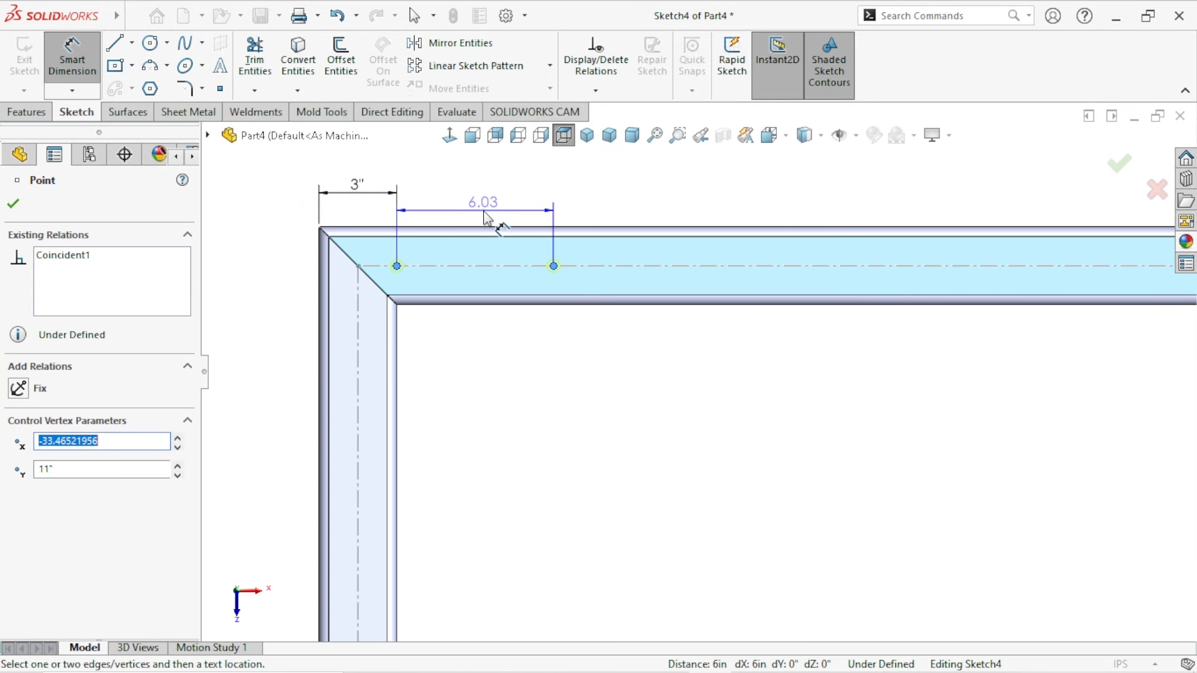
click(487, 217)
text(3)
key(Return)
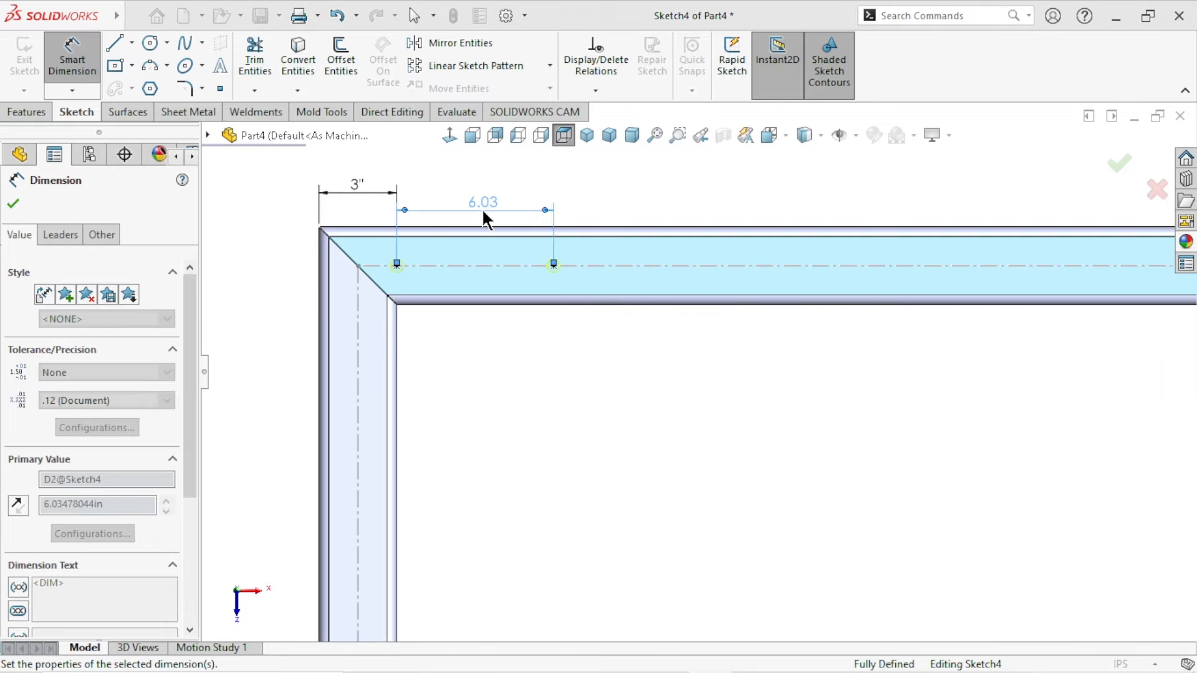
click(531, 401)
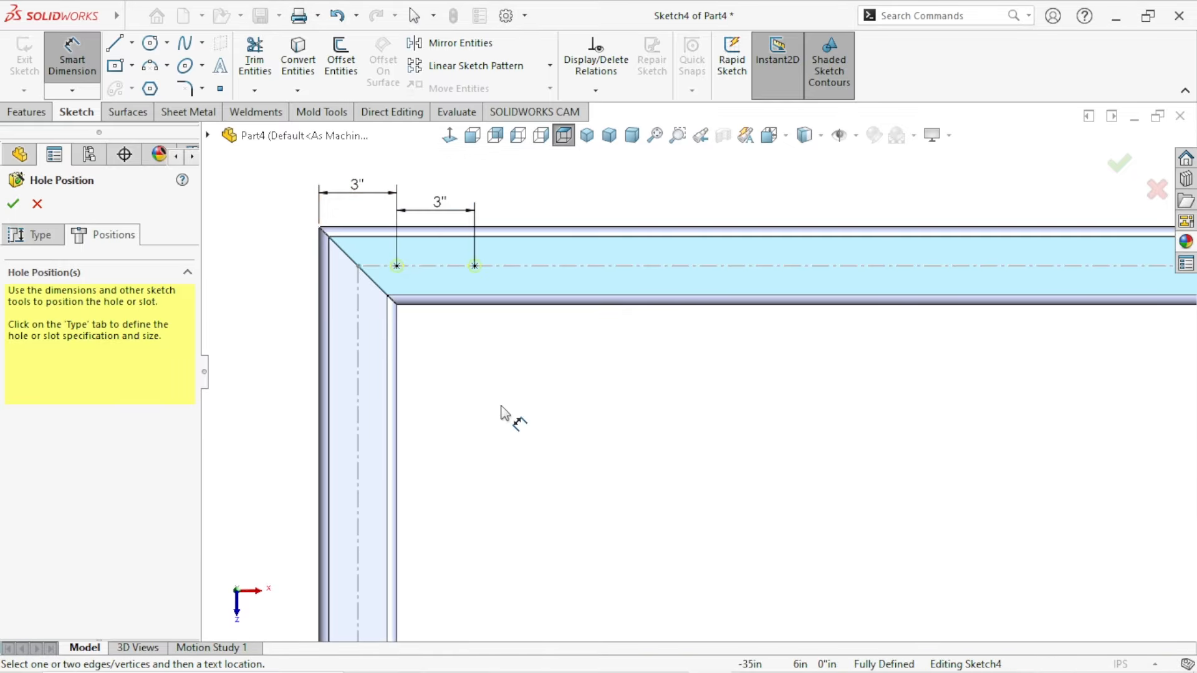
click(13, 204)
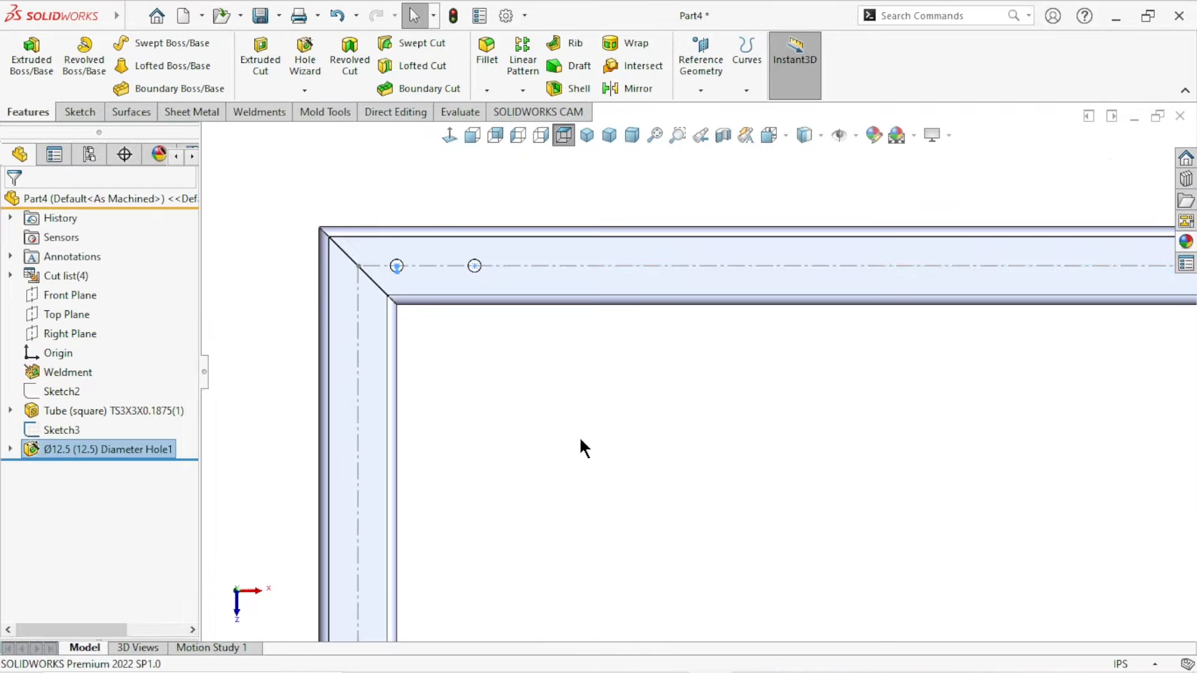
Step: Hide the construction rectangle sketch on the frame's top face
scroll(582, 446, up, 5)
key(f)
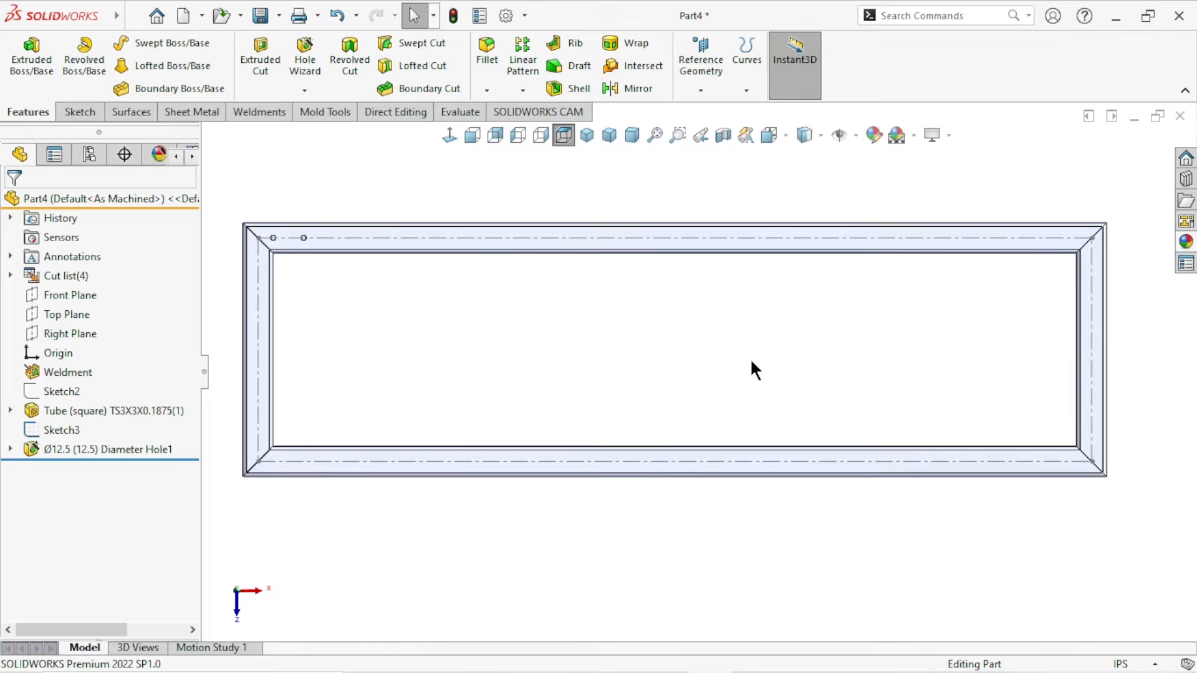
click(499, 236)
click(570, 190)
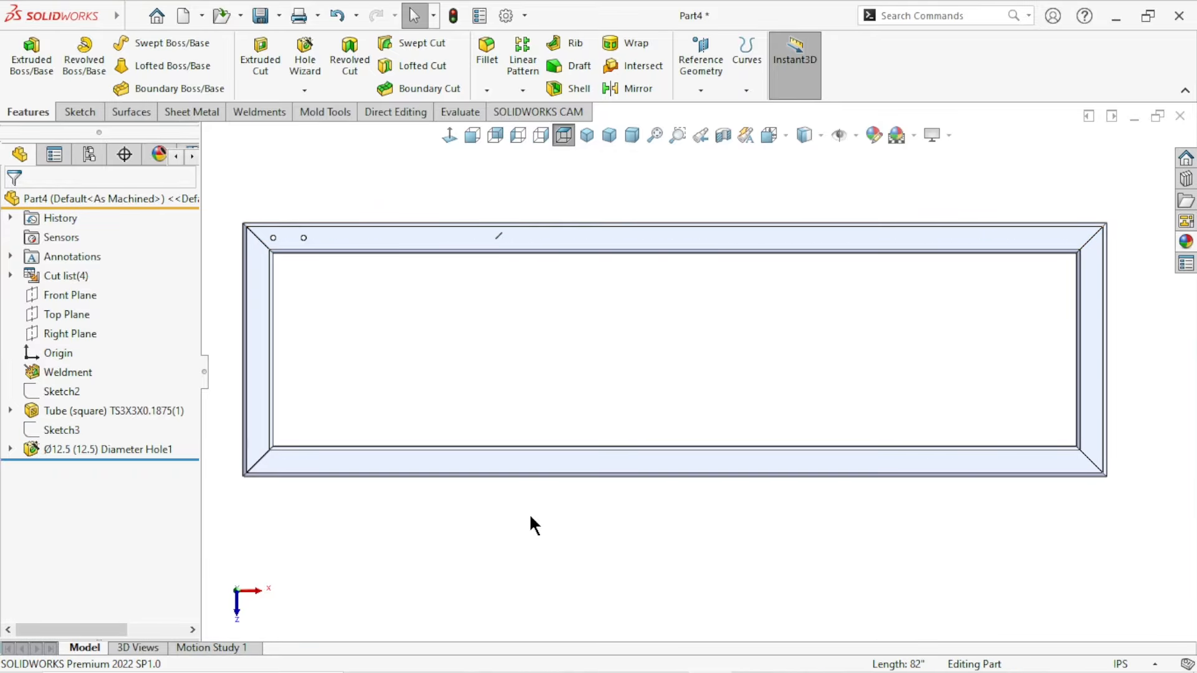
Step: Examine the two drilled holes near the rear tube's corner and show the whole frame in isometric view
scroll(708, 364, up, 4)
scroll(708, 364, down, 3)
middle_drag(511, 399, 477, 263)
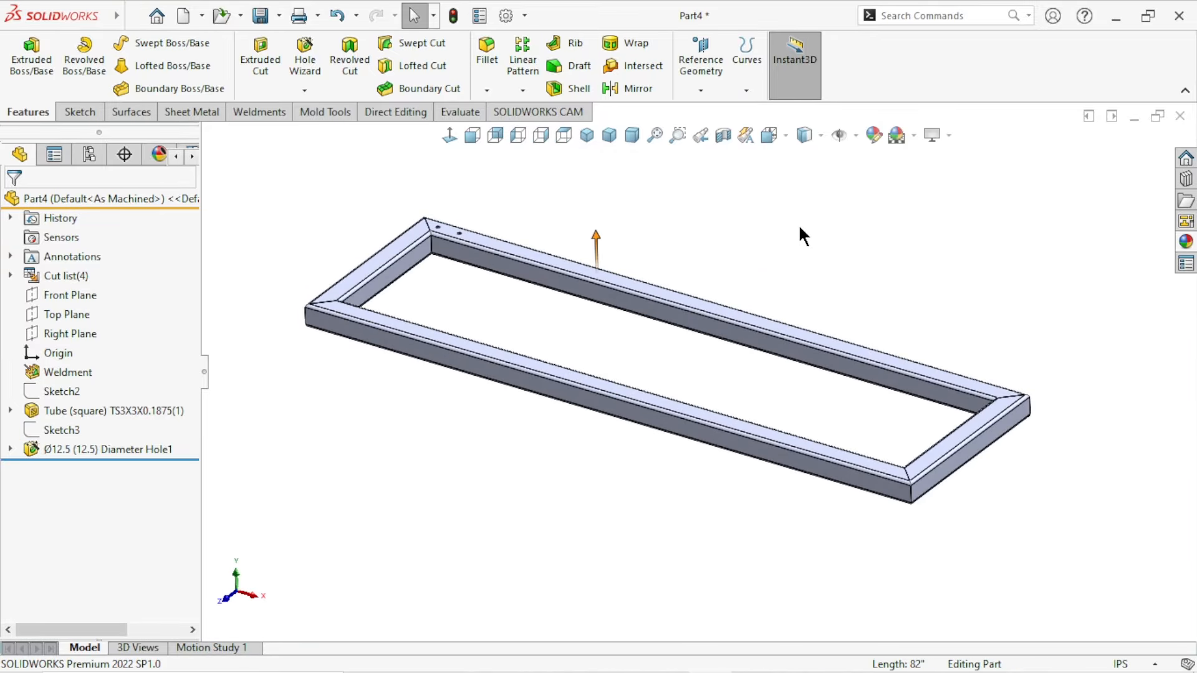
scroll(511, 237, down, 5)
middle_drag(489, 316, 456, 490)
scroll(561, 423, up, 6)
scroll(601, 459, up, 2)
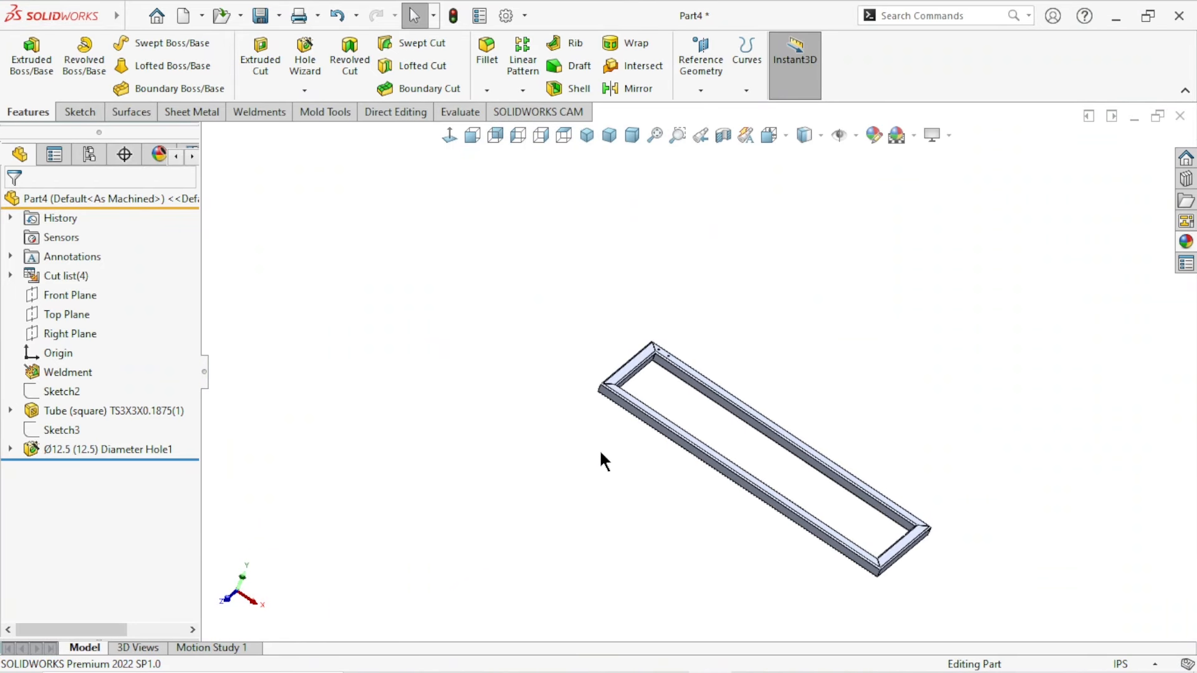
scroll(762, 376, down, 2)
click(586, 135)
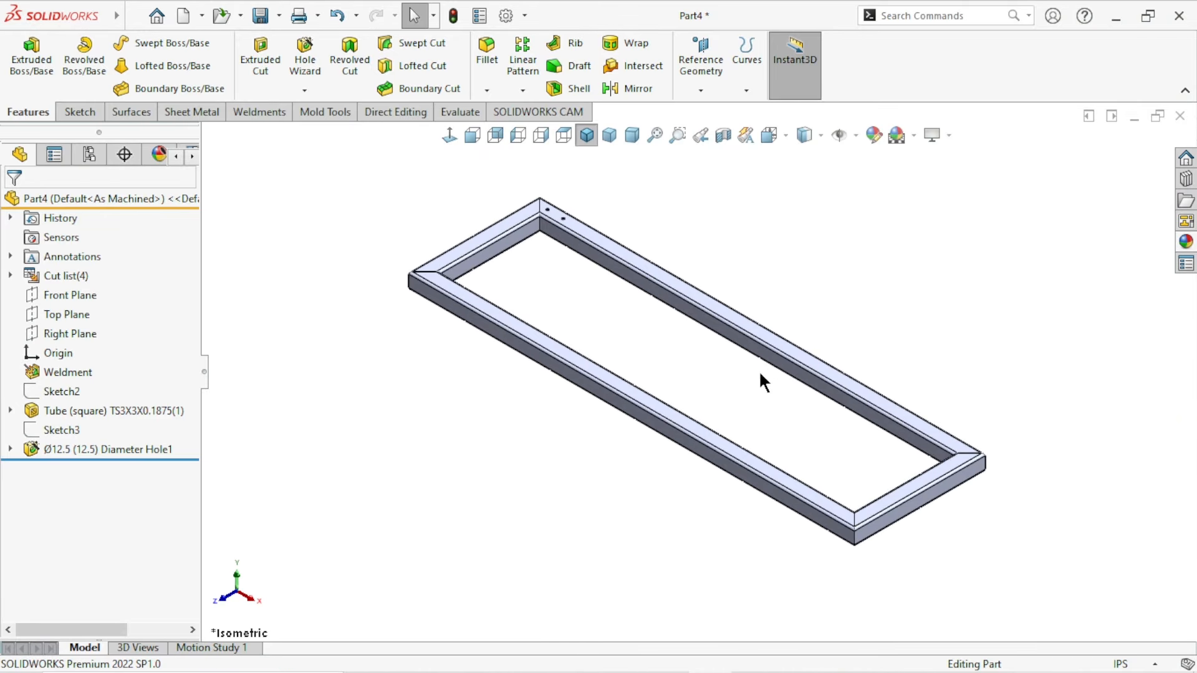
scroll(829, 357, up, 2)
scroll(711, 368, down, 4)
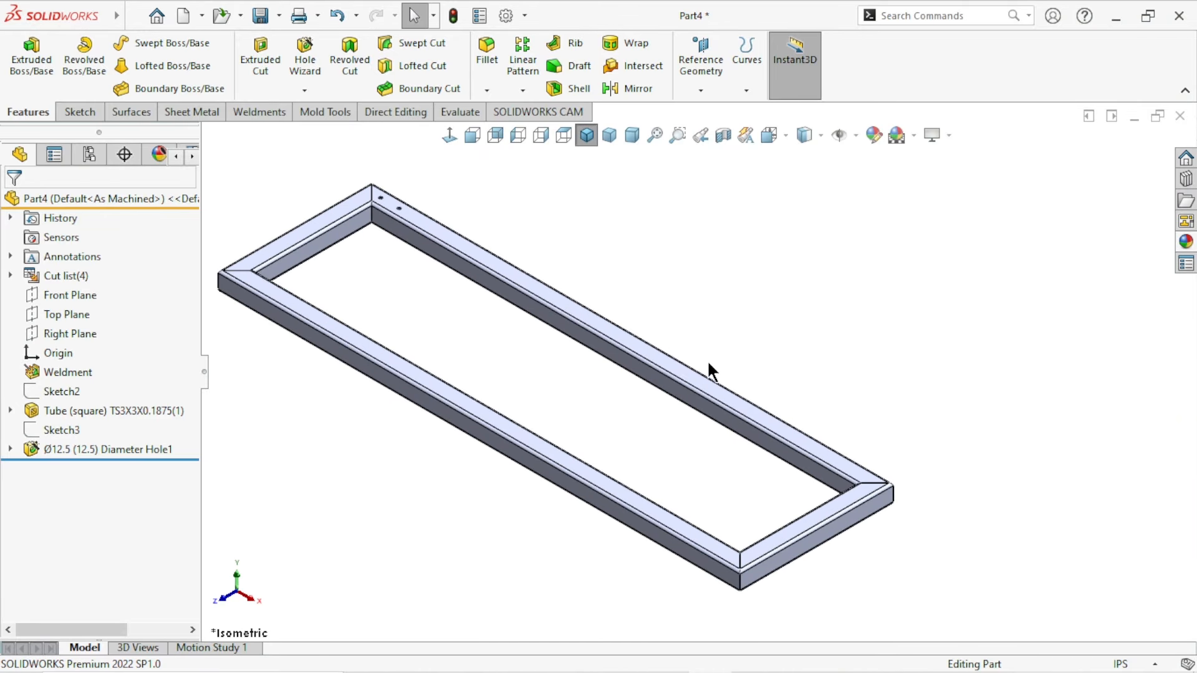
Step: Start a linear pattern with the long rear tube's inner top edge as Direction 1
click(524, 60)
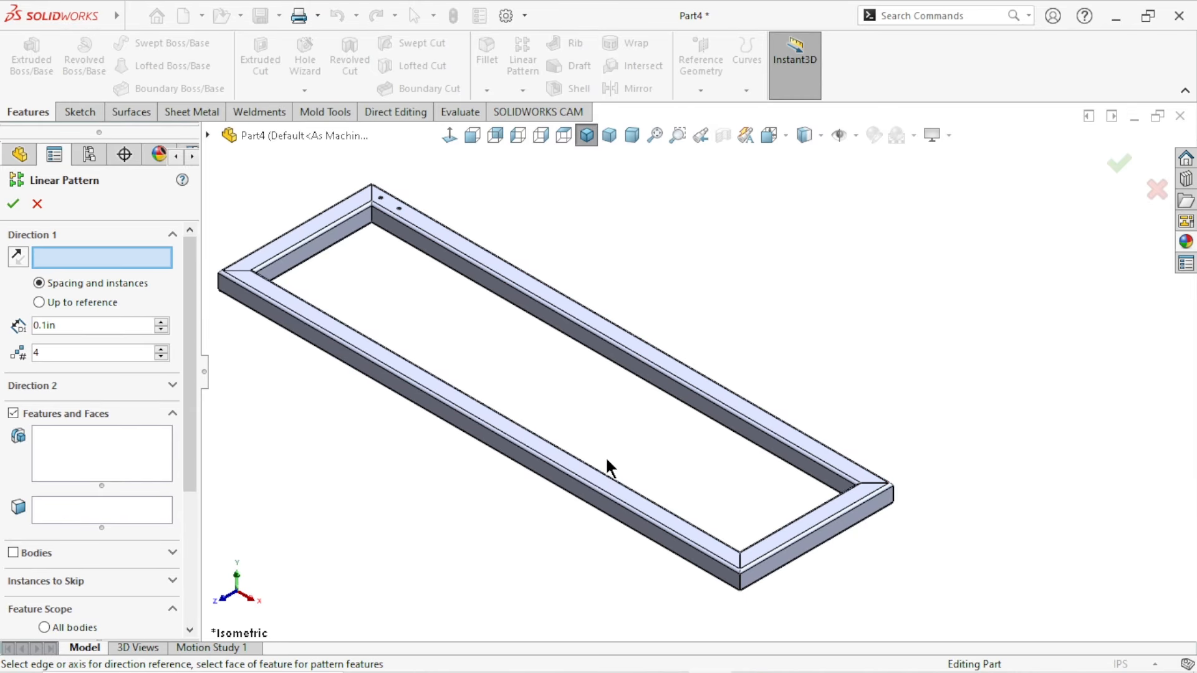
scroll(592, 436, down, 2)
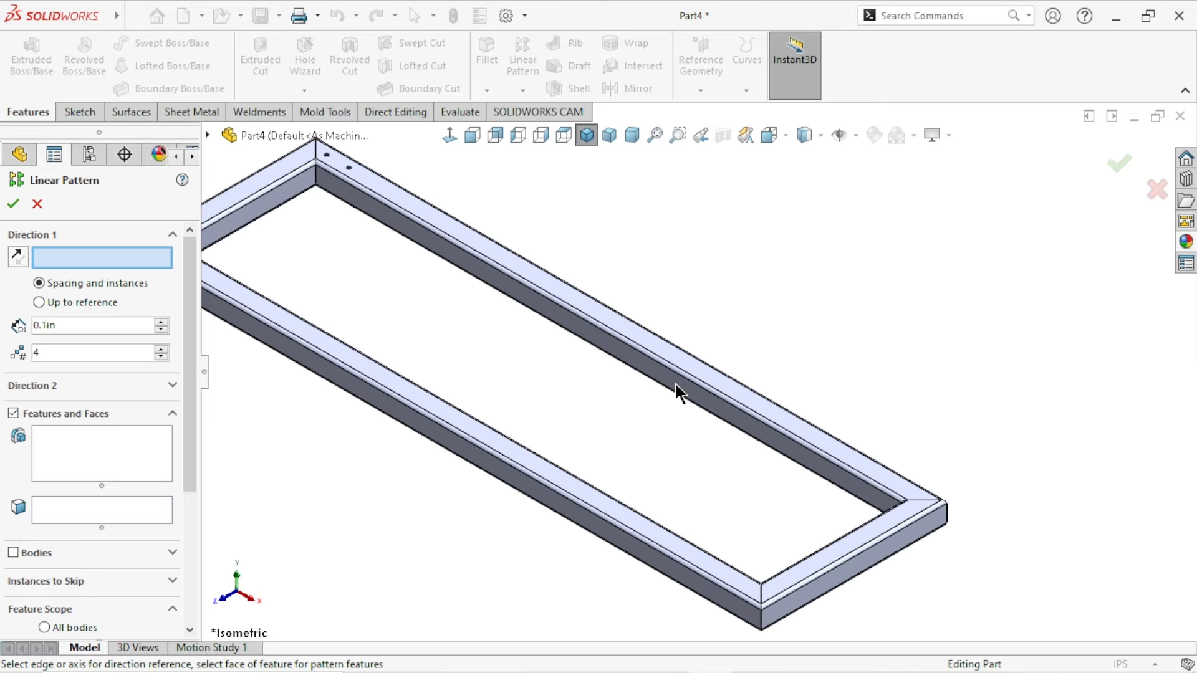
click(621, 350)
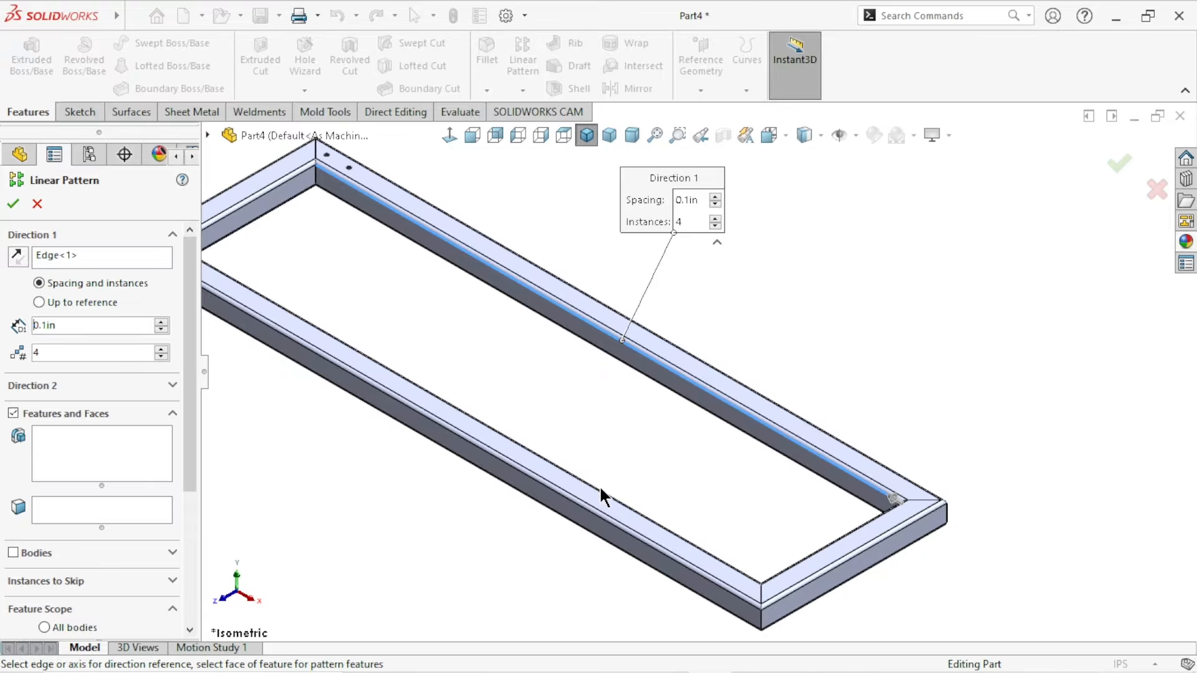
scroll(585, 461, up, 2)
scroll(670, 376, down, 2)
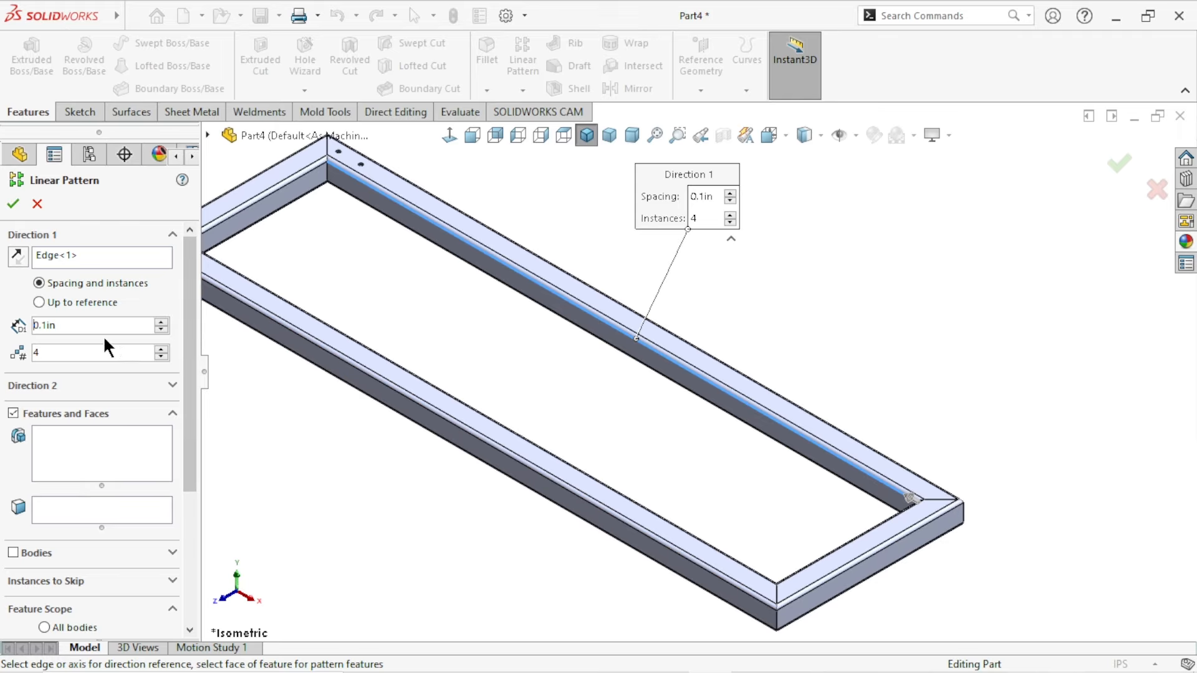
Step: Choose the Ø12.5 (12.5) Diameter Hole1 feature as the feature to pattern
click(57, 458)
scroll(562, 388, up, 2)
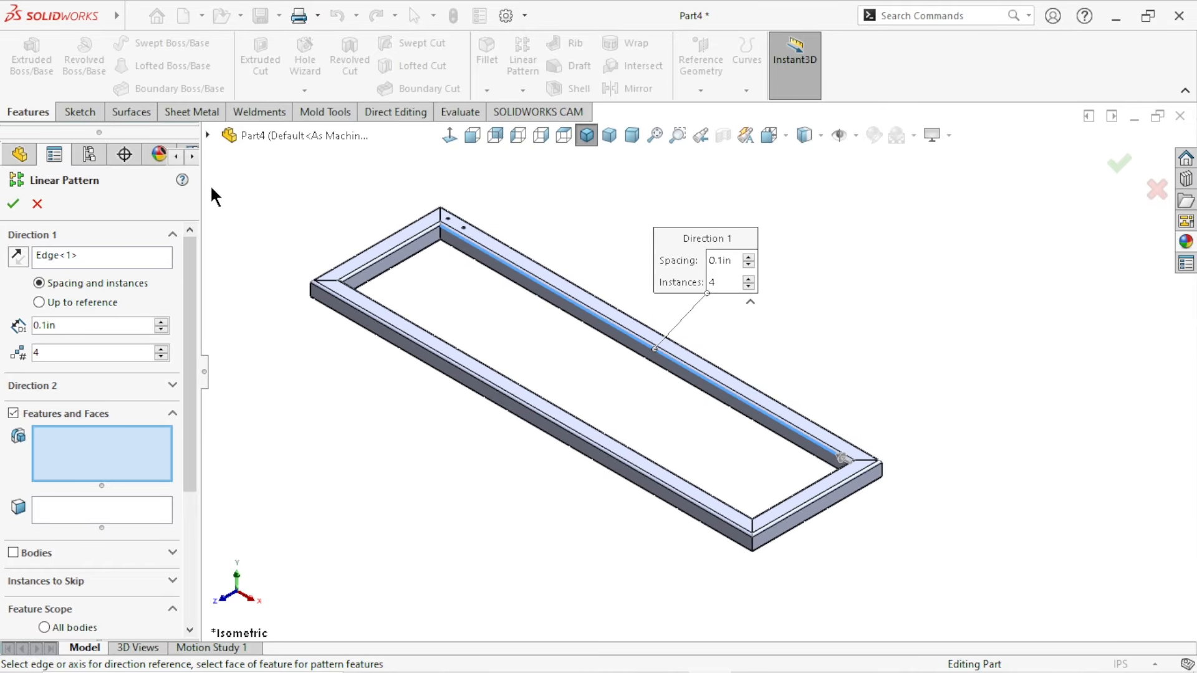
click(207, 134)
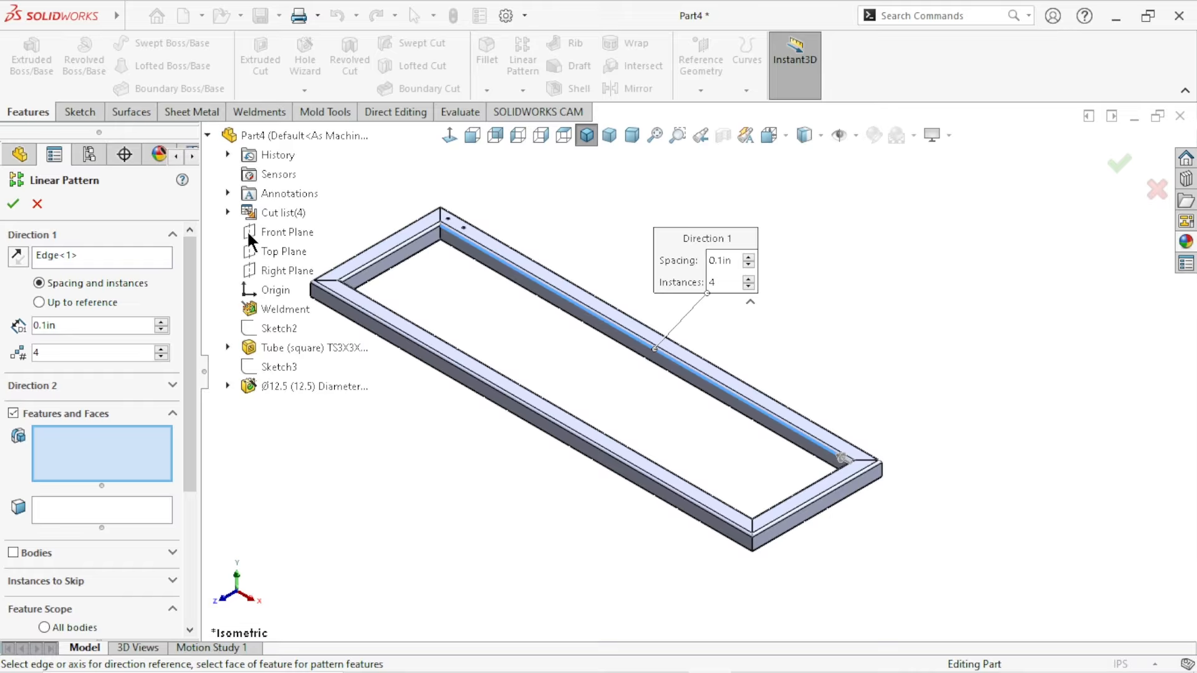
click(291, 384)
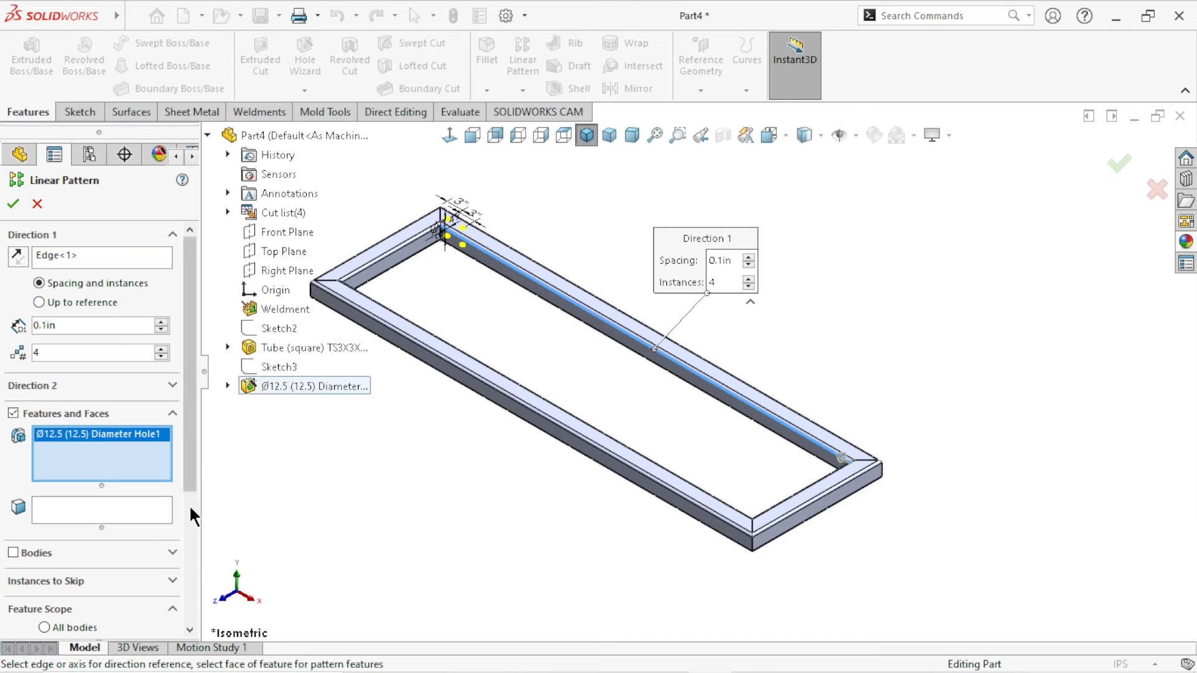
click(207, 134)
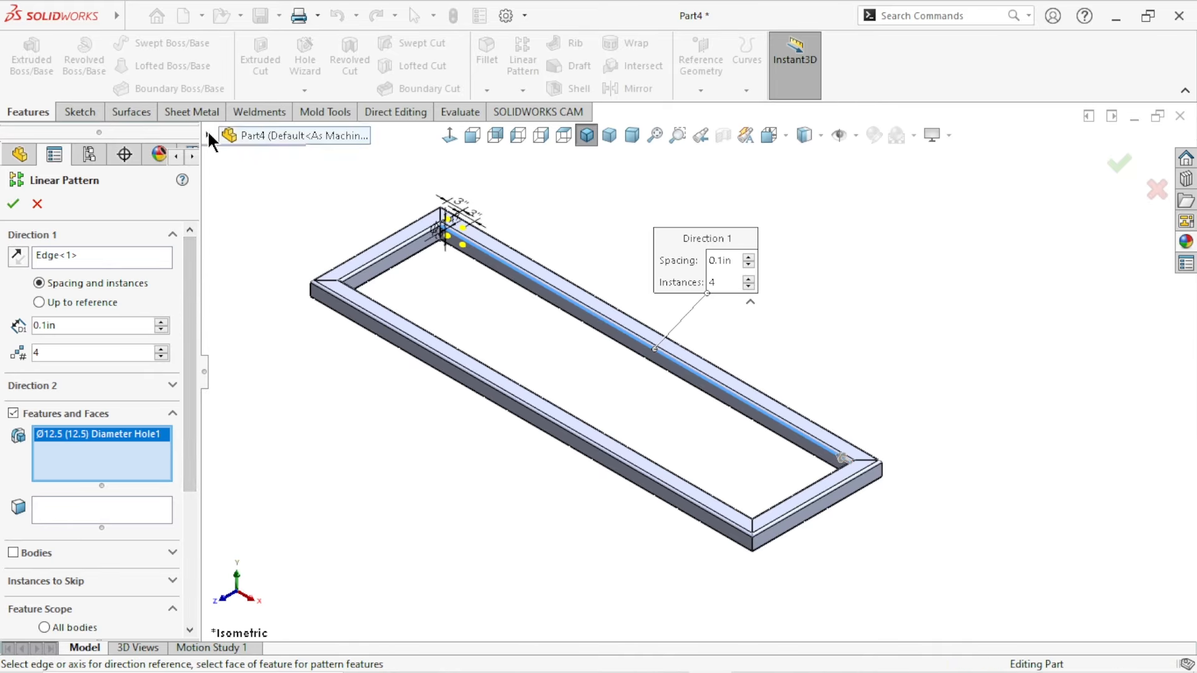
Step: Set the pattern spacing to 9.5 in, reverse its direction along the rear tube, set 9 instances and accept the pattern
double_click(73, 327)
text(9.5)
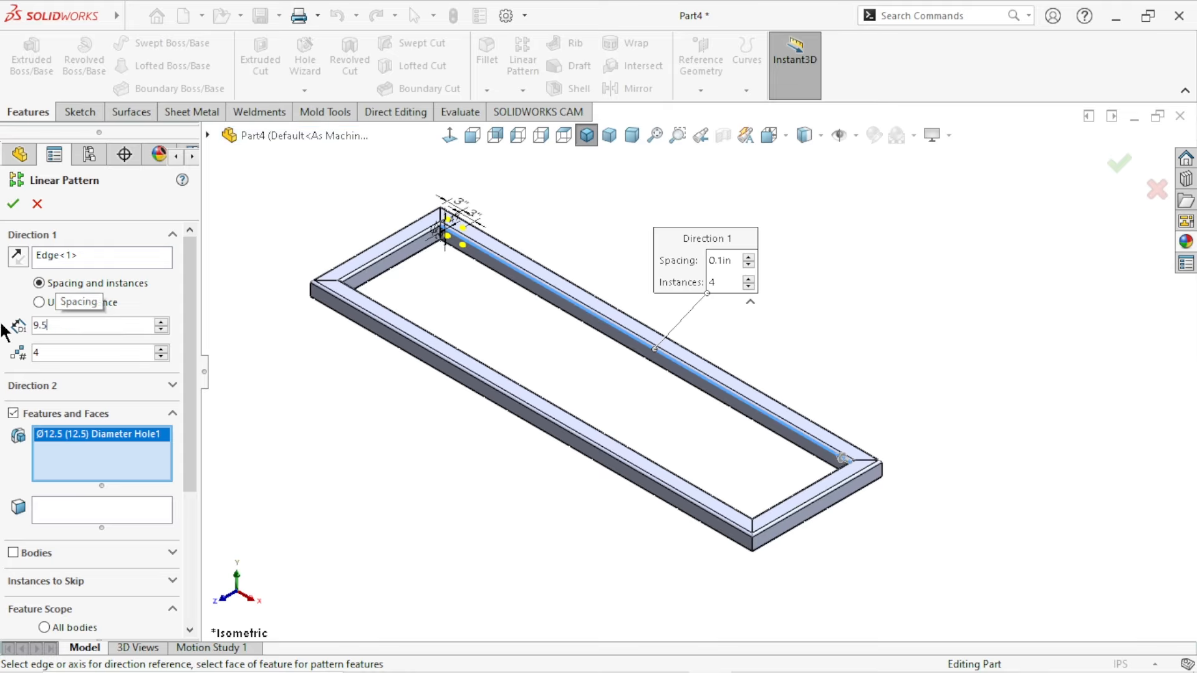
key(Return)
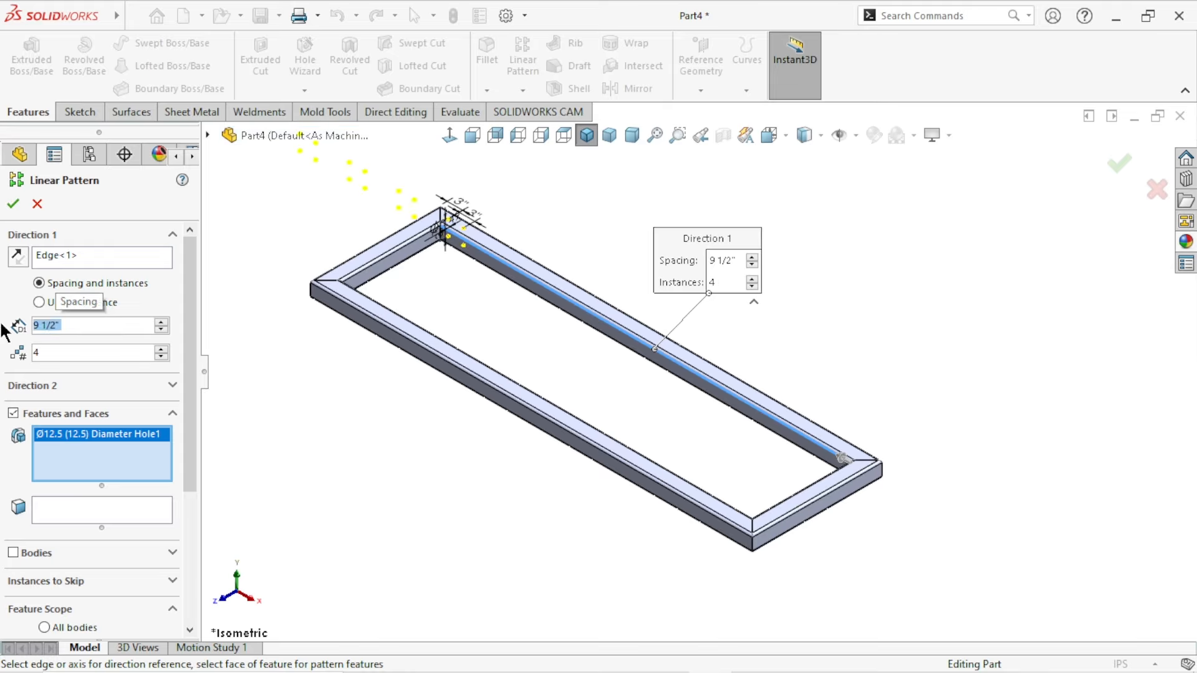
click(23, 256)
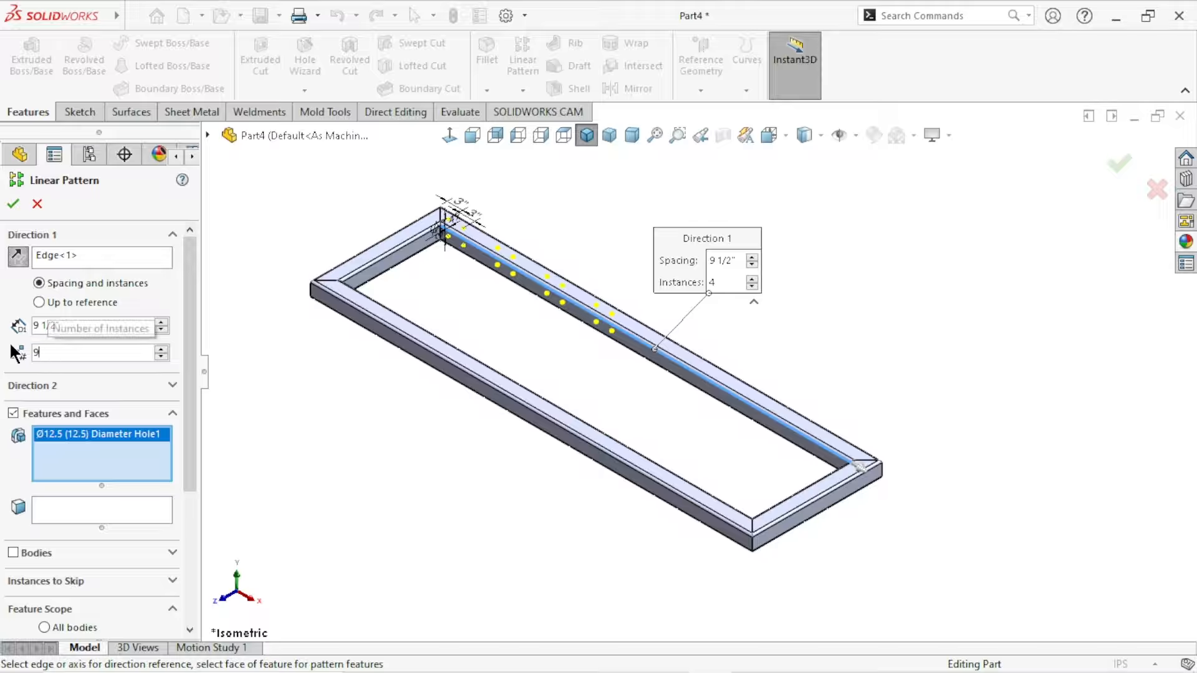
text(9)
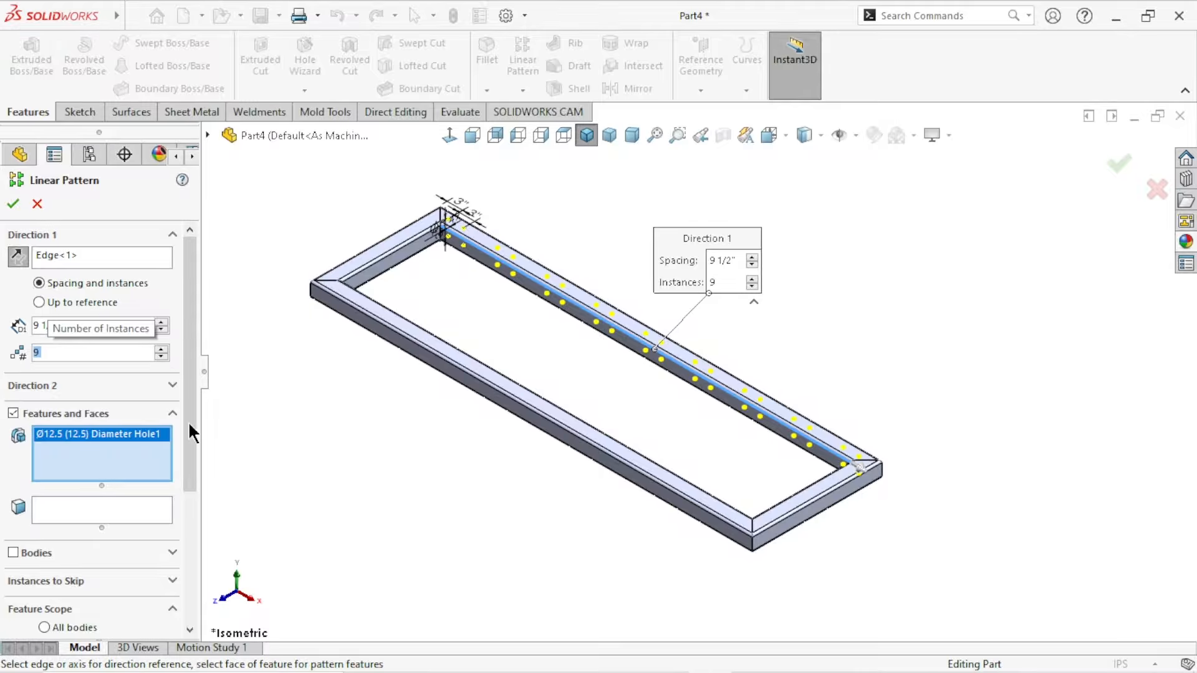
click(11, 207)
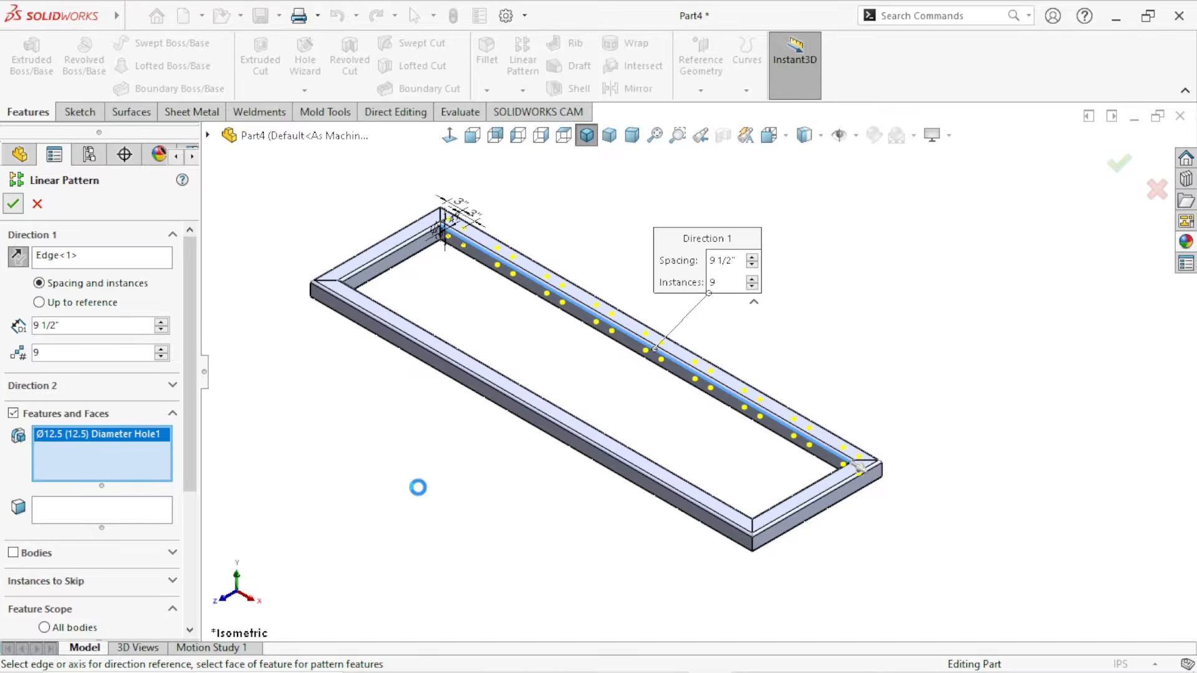
scroll(627, 489, up, 3)
scroll(858, 475, down, 5)
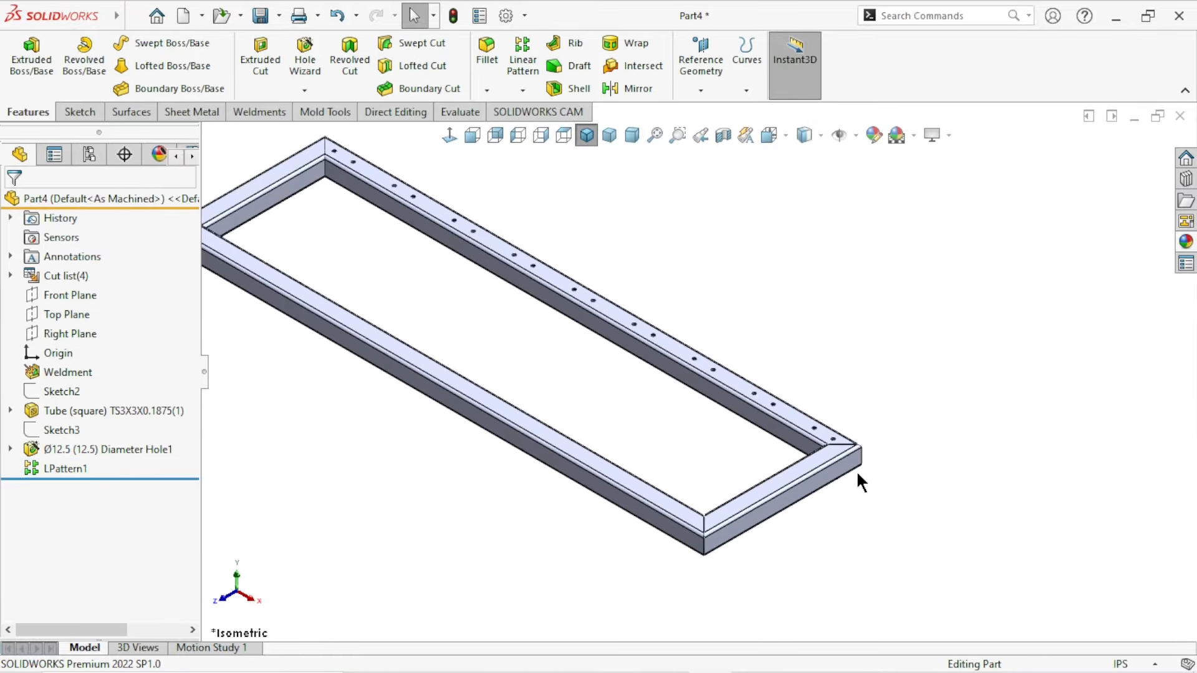
scroll(858, 475, down, 2)
middle_drag(736, 414, 749, 444)
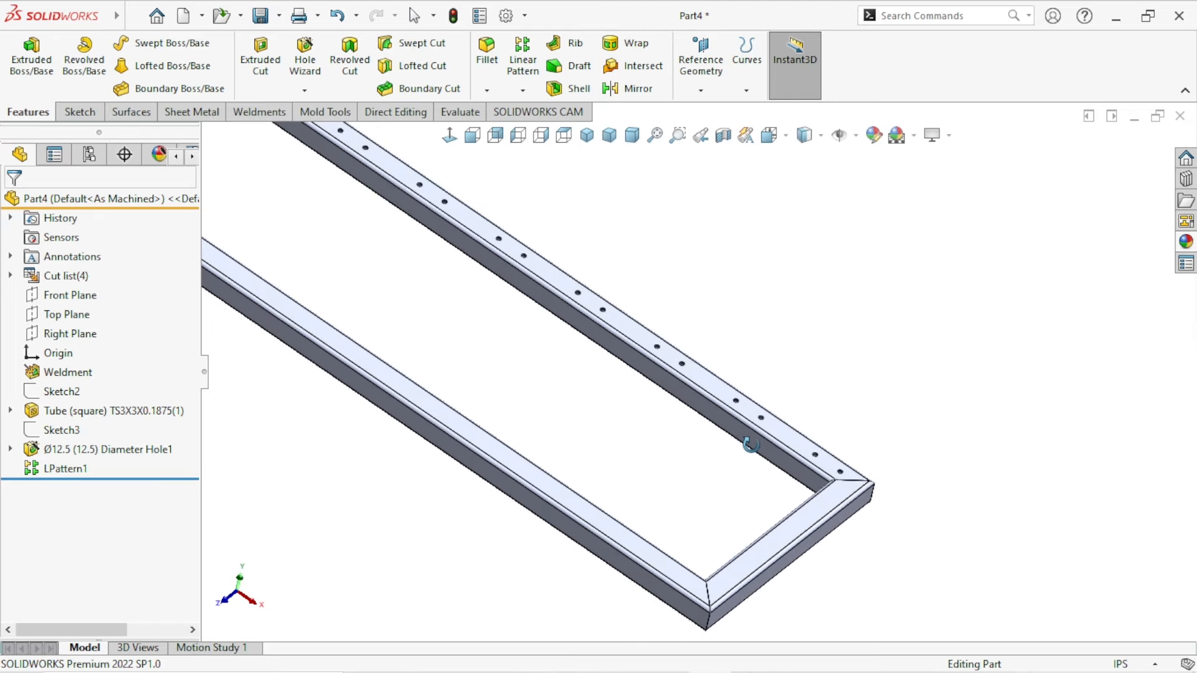
Step: Start a feature mirror with the Front Plane as the mirror plane
scroll(716, 465, up, 6)
scroll(630, 341, down, 3)
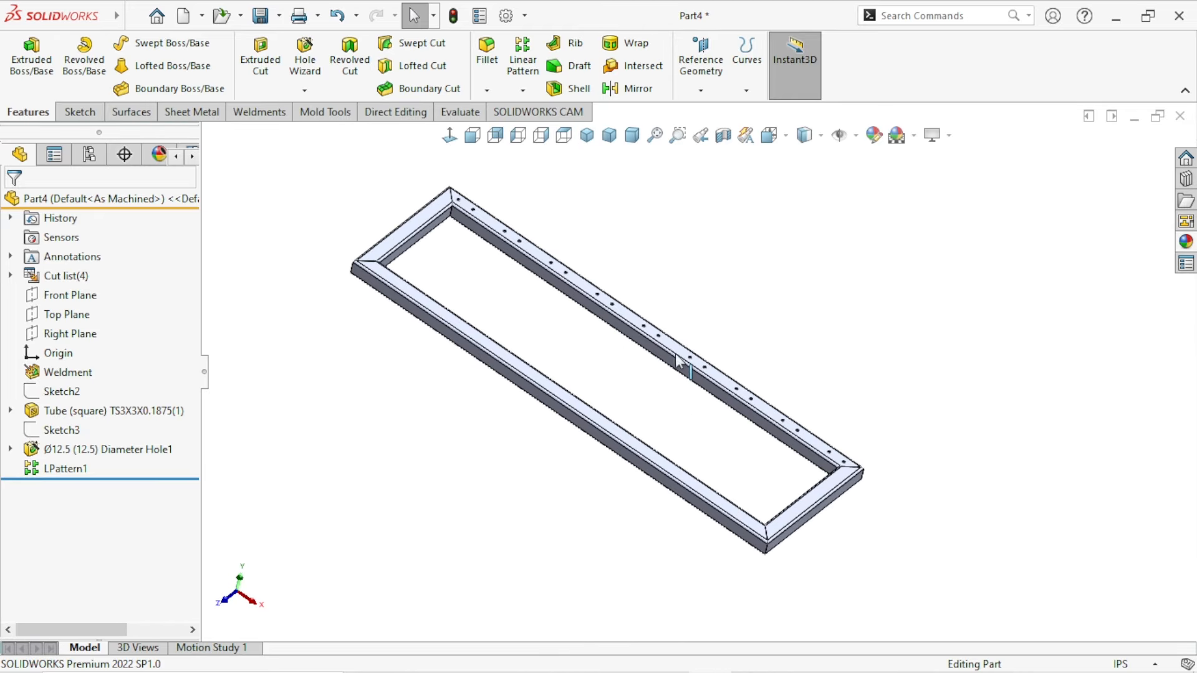
middle_drag(788, 454, 731, 404)
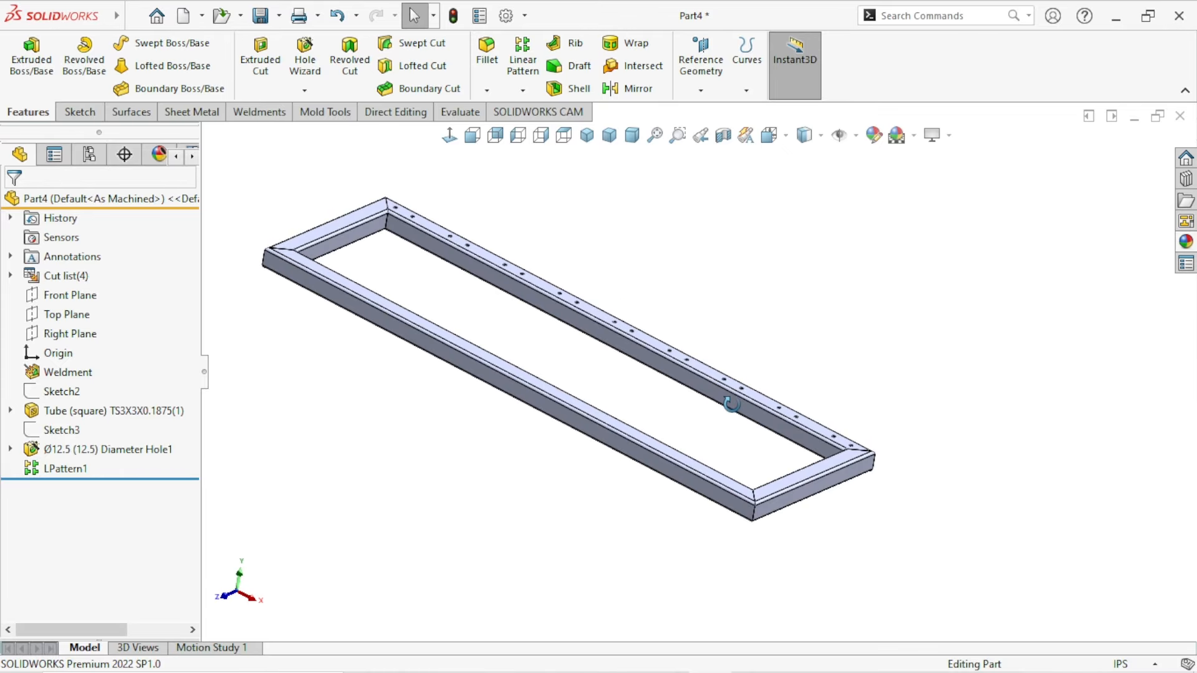
click(633, 87)
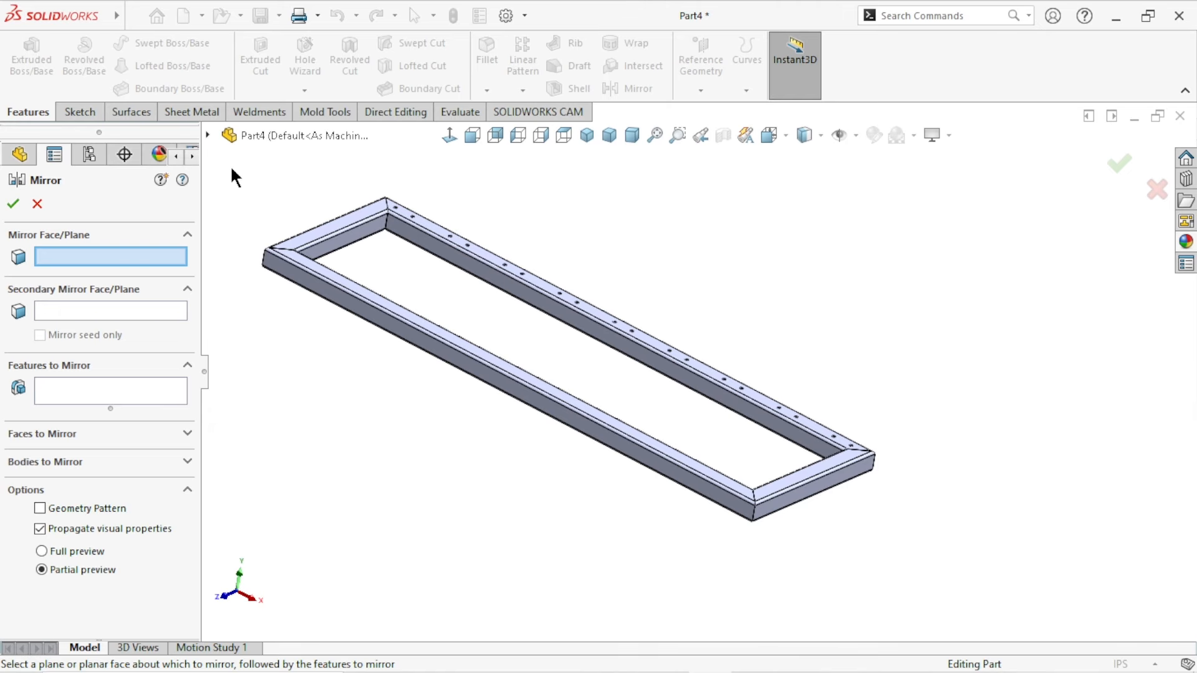
click(208, 135)
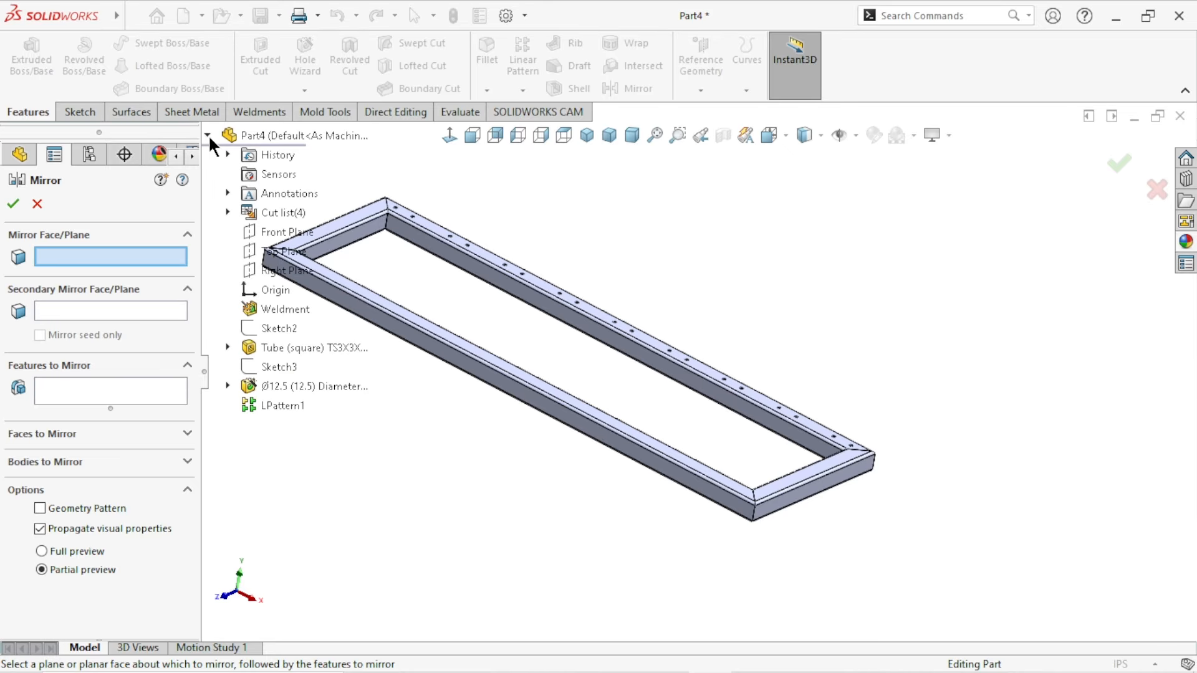
click(274, 234)
Step: Mirror the Ø12.5 (12.5) Diameter Hole1 and LPattern1 features onto the front long tube with Geometry Pattern enabled
click(72, 399)
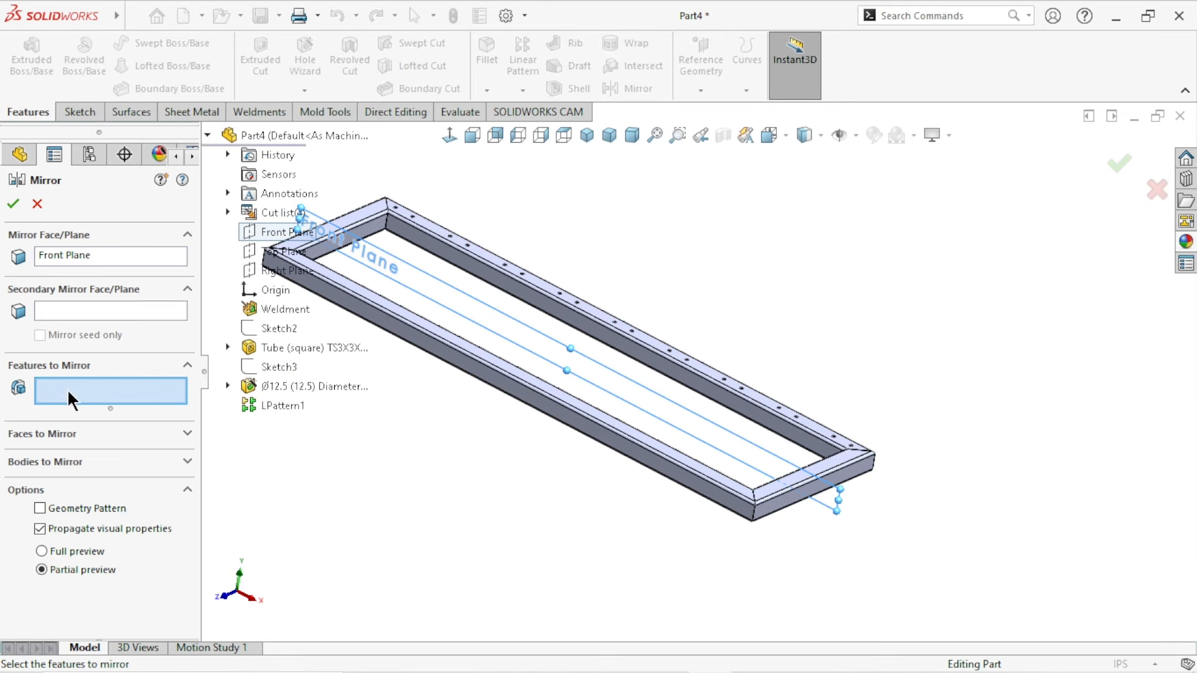
click(287, 386)
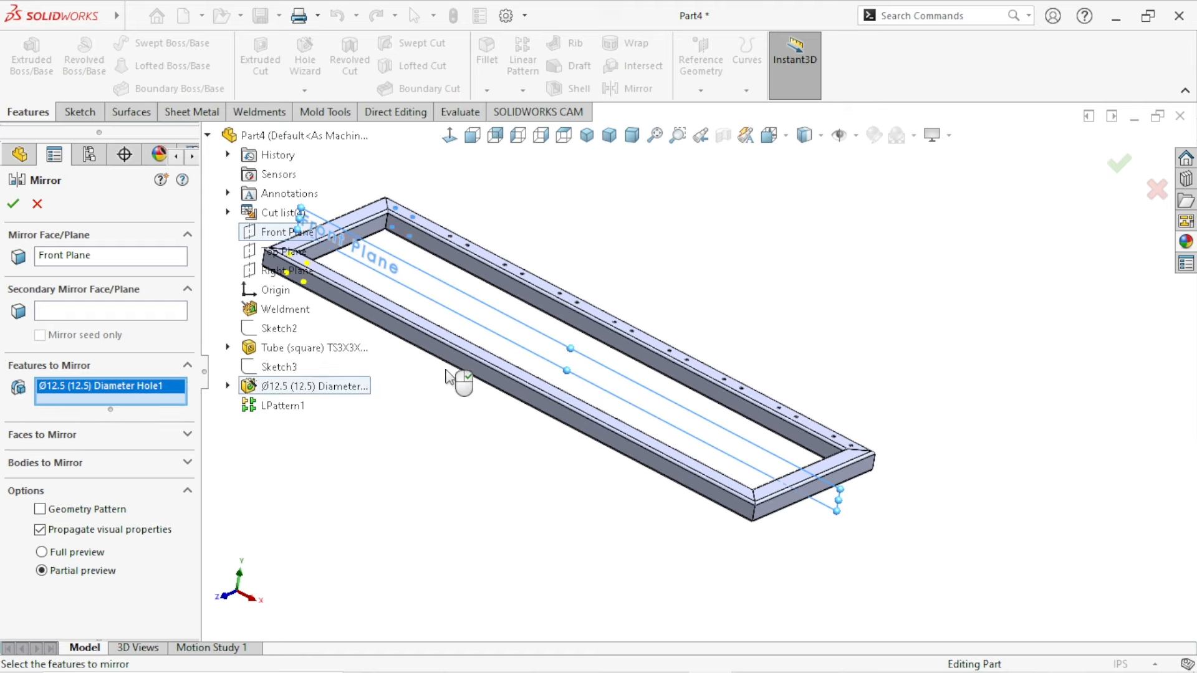
click(272, 407)
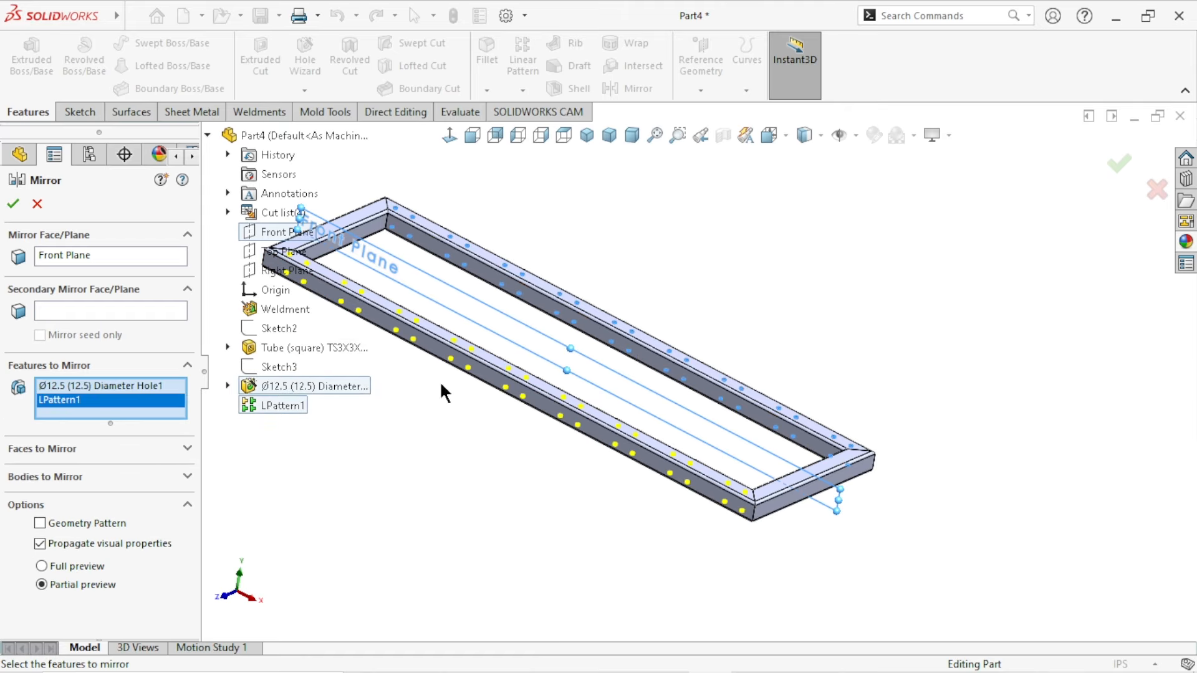
click(13, 204)
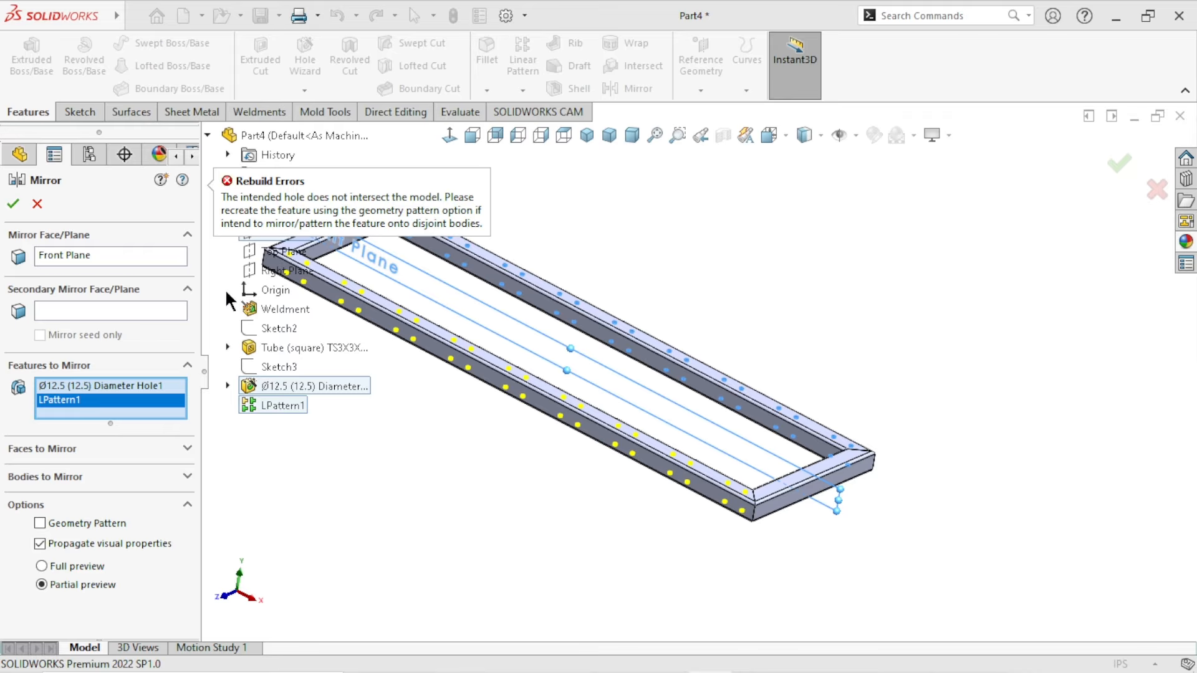
click(42, 522)
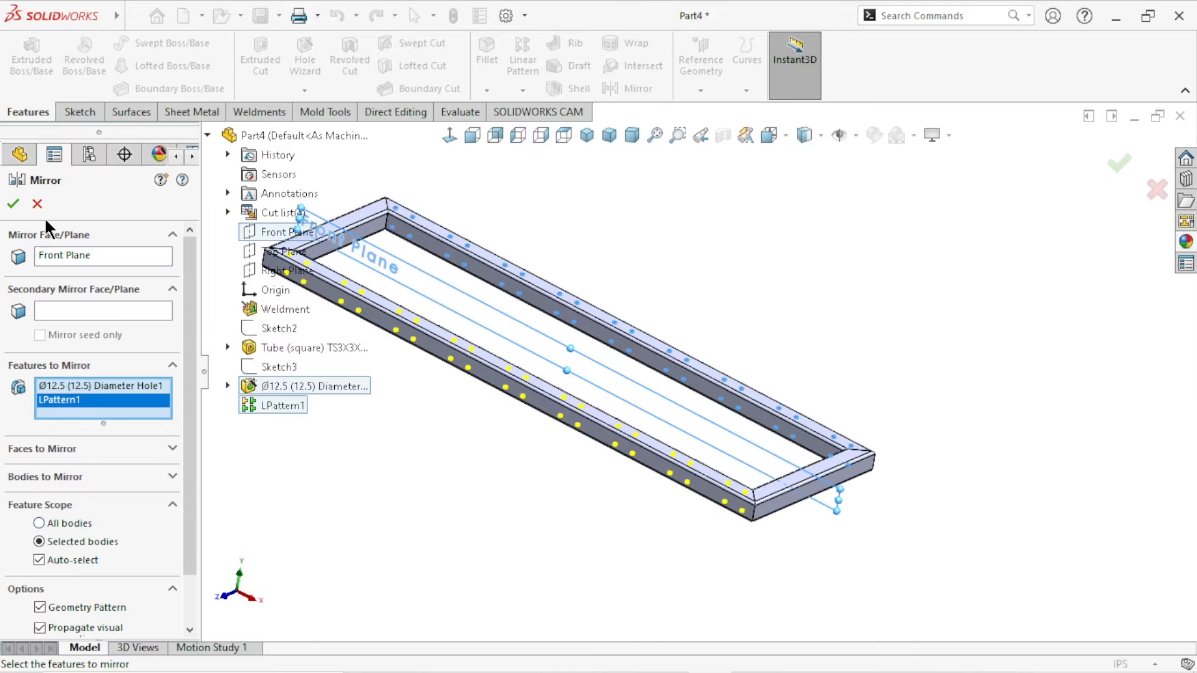
click(14, 204)
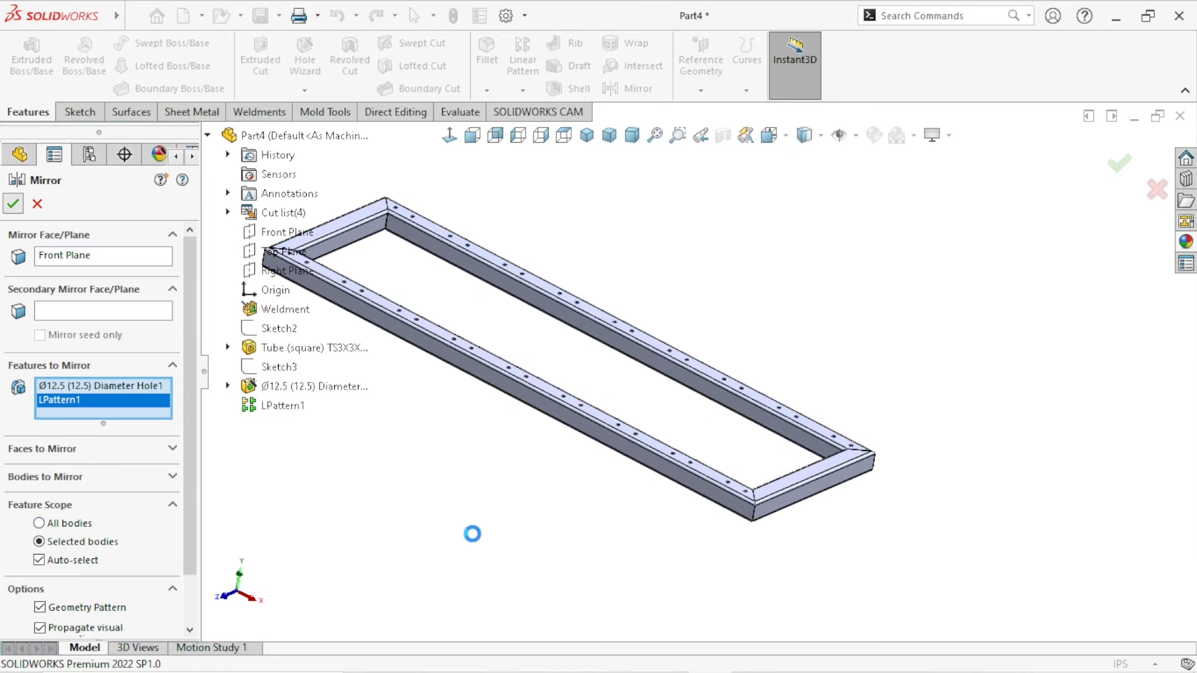
Step: Create a reference plane offset 5 in outward from the front long tube's outer side face
scroll(642, 353, up, 3)
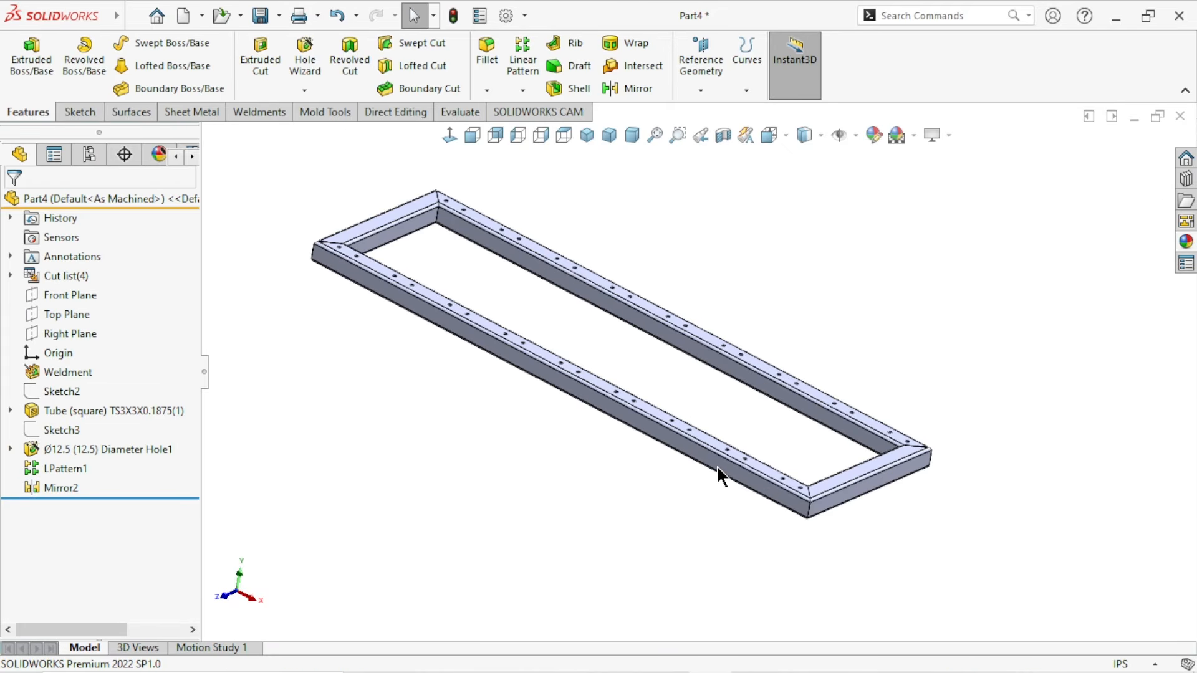
middle_drag(779, 483, 736, 526)
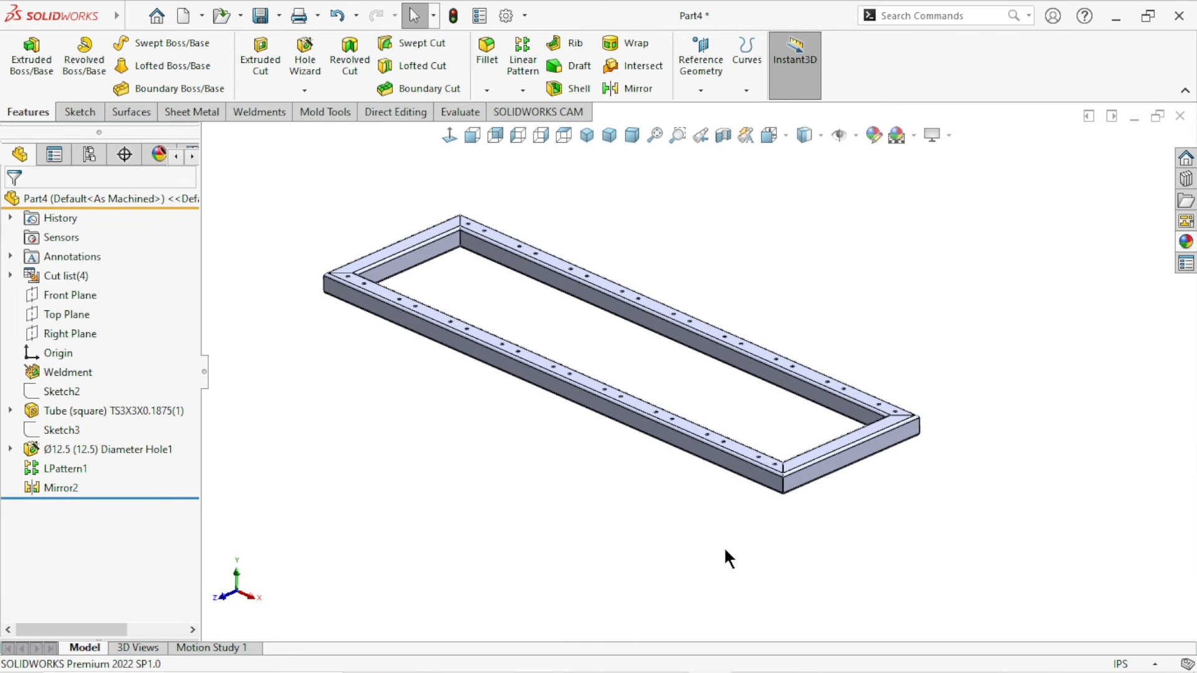
scroll(711, 405, up, 3)
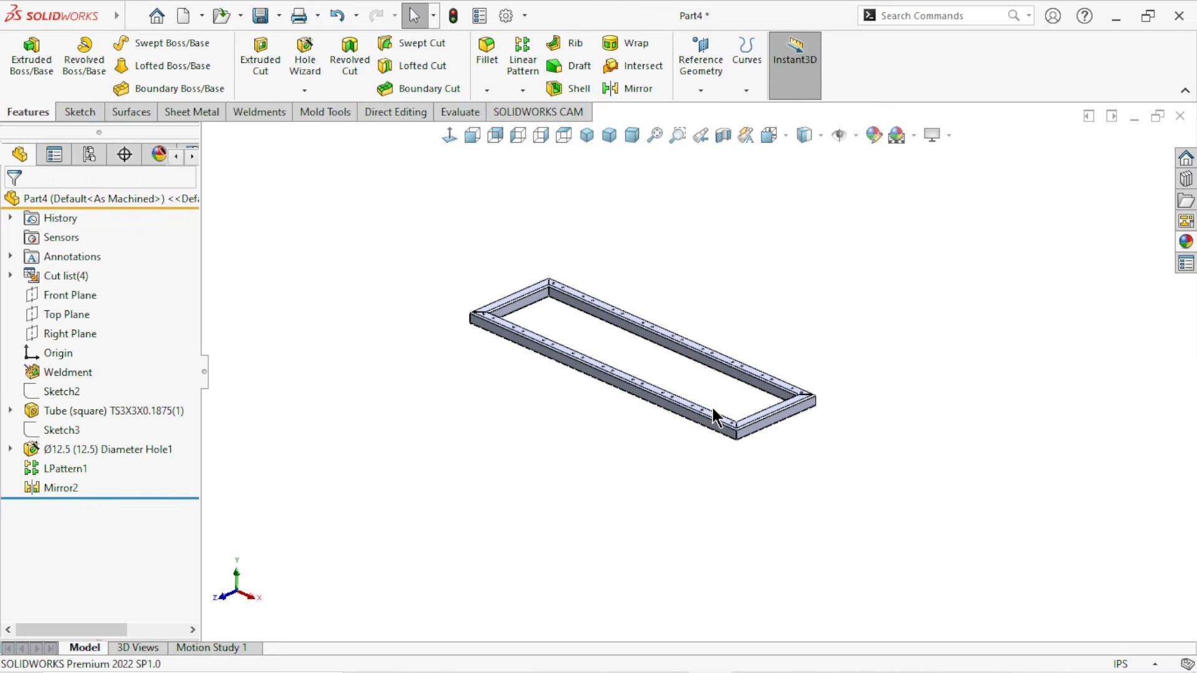
scroll(791, 365, down, 3)
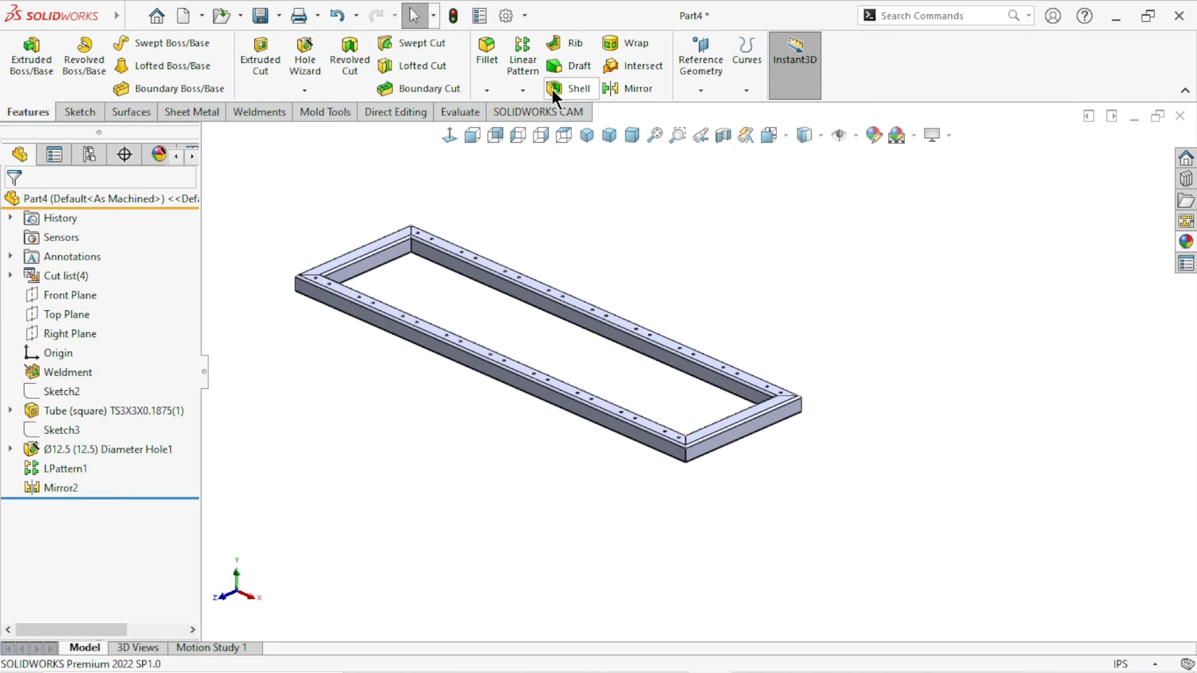
click(698, 85)
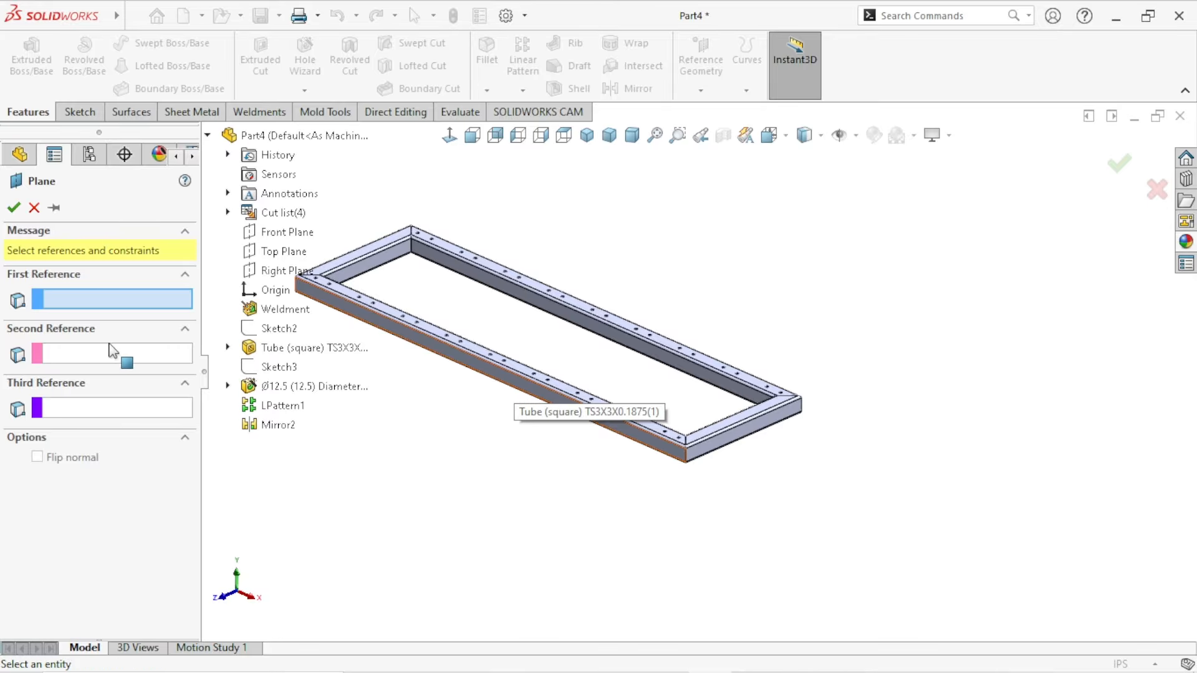
click(455, 370)
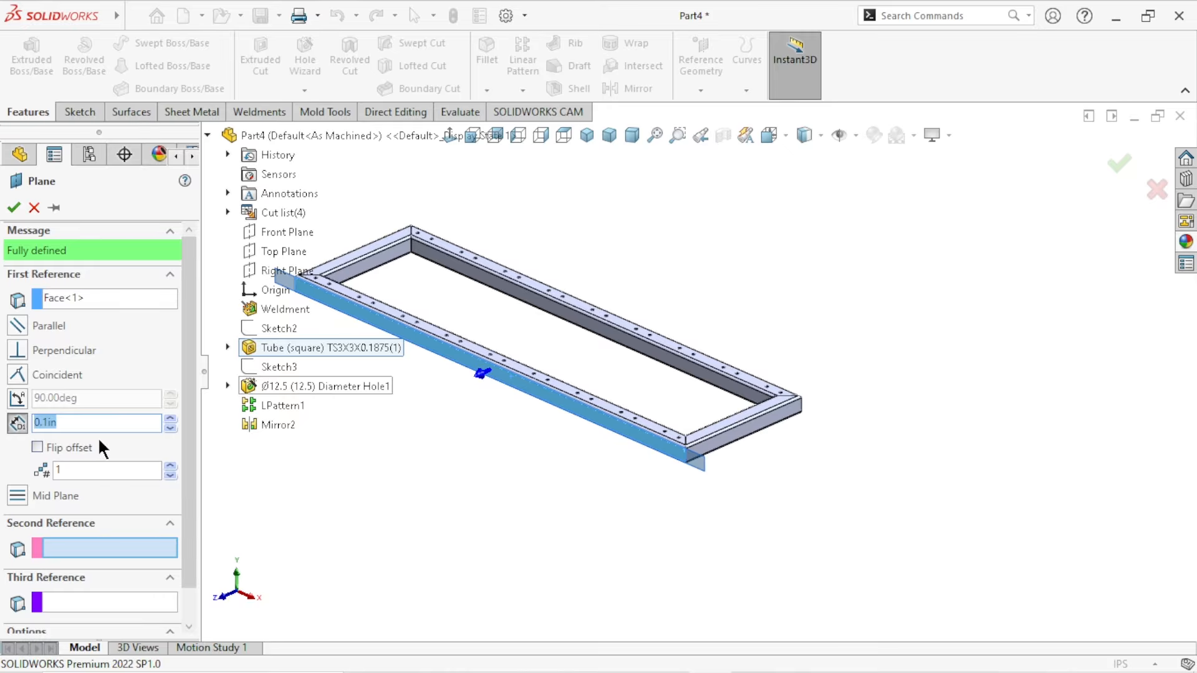
text(5")
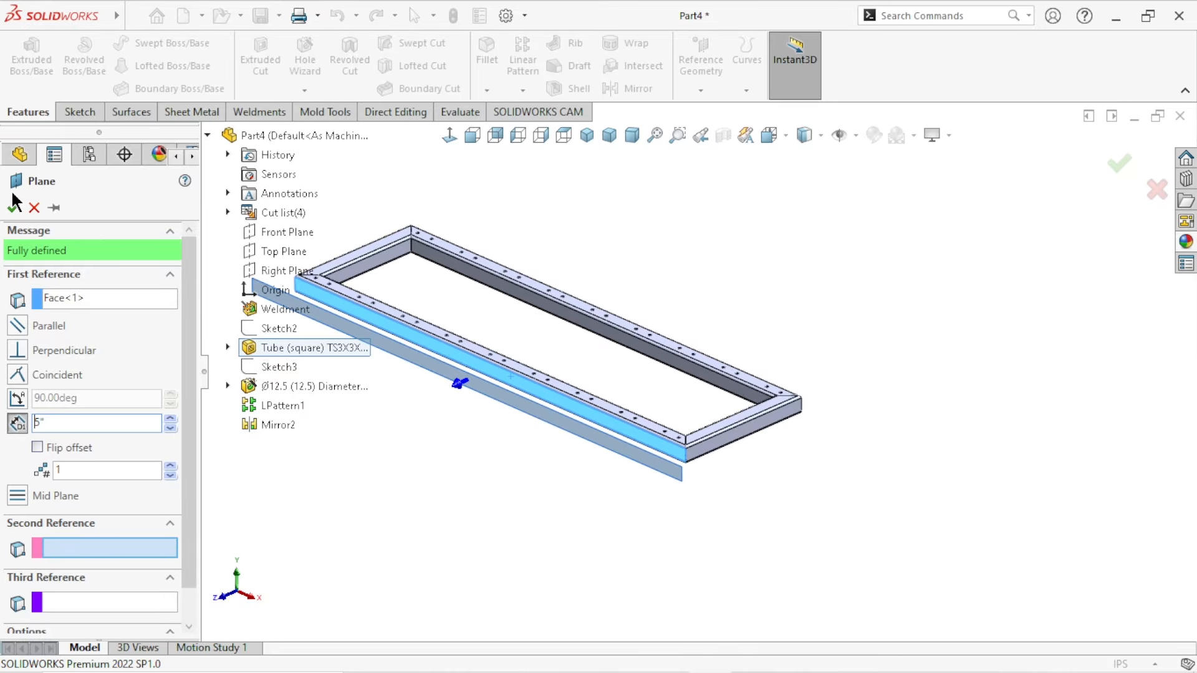
click(14, 208)
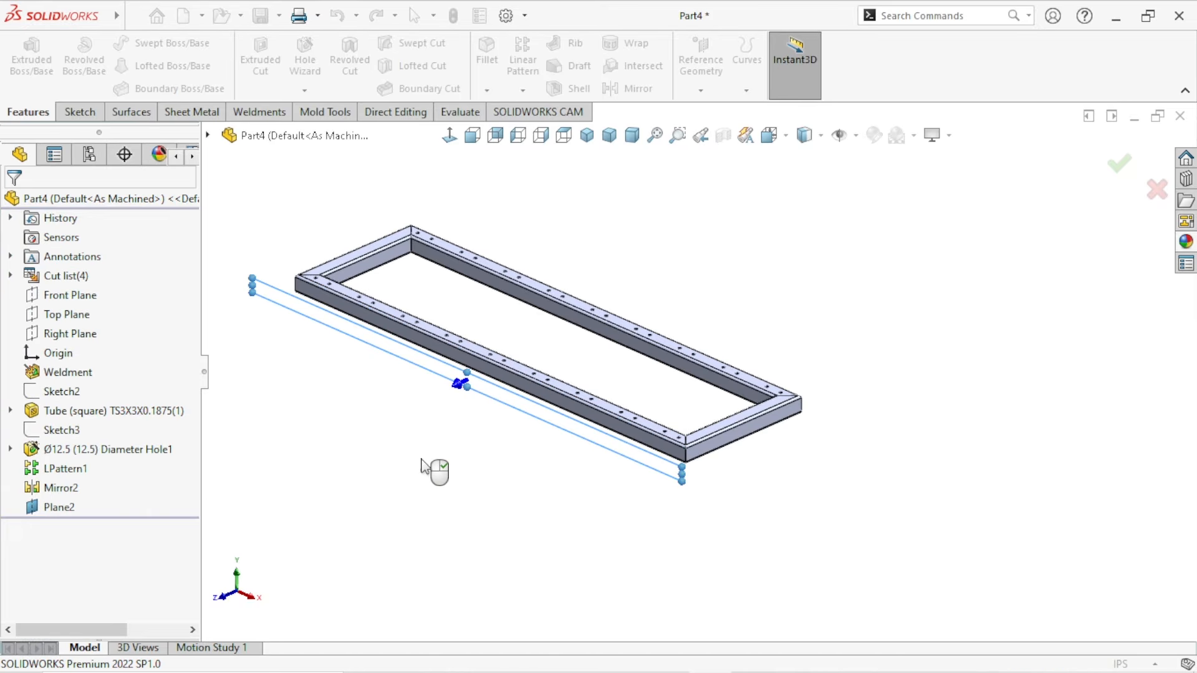
Step: Open a sketch on the new offset plane, viewed face-on, and choose the Corner Rectangle tool
click(537, 422)
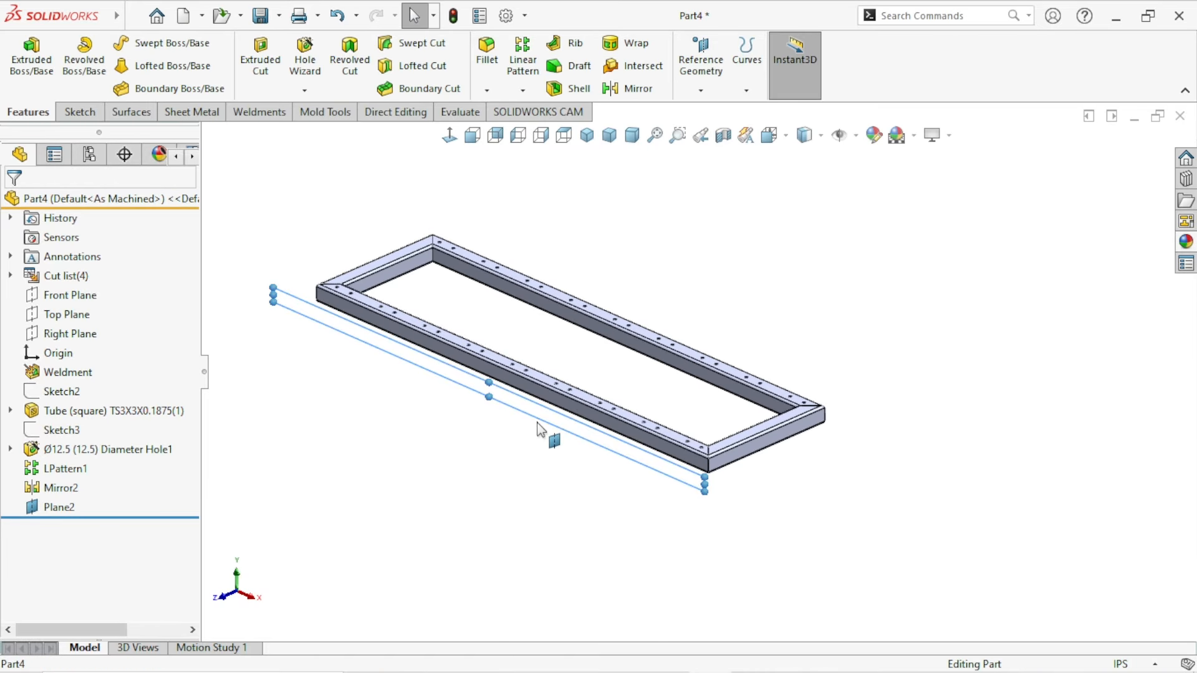
click(613, 374)
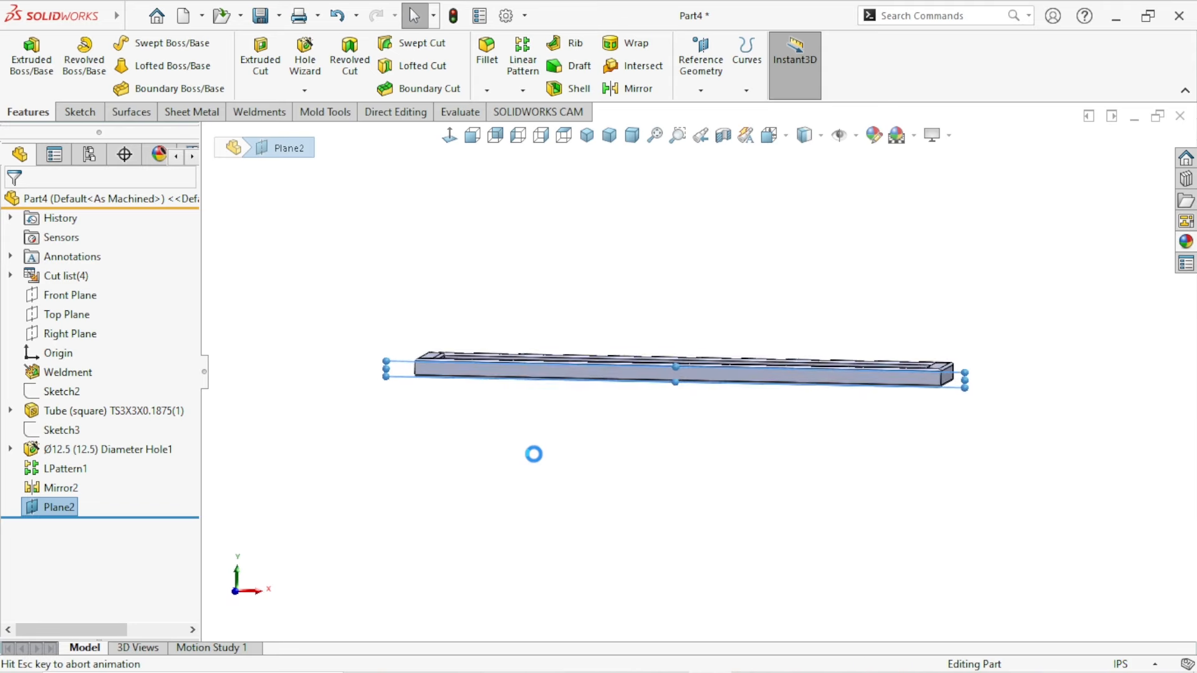
click(60, 508)
click(99, 487)
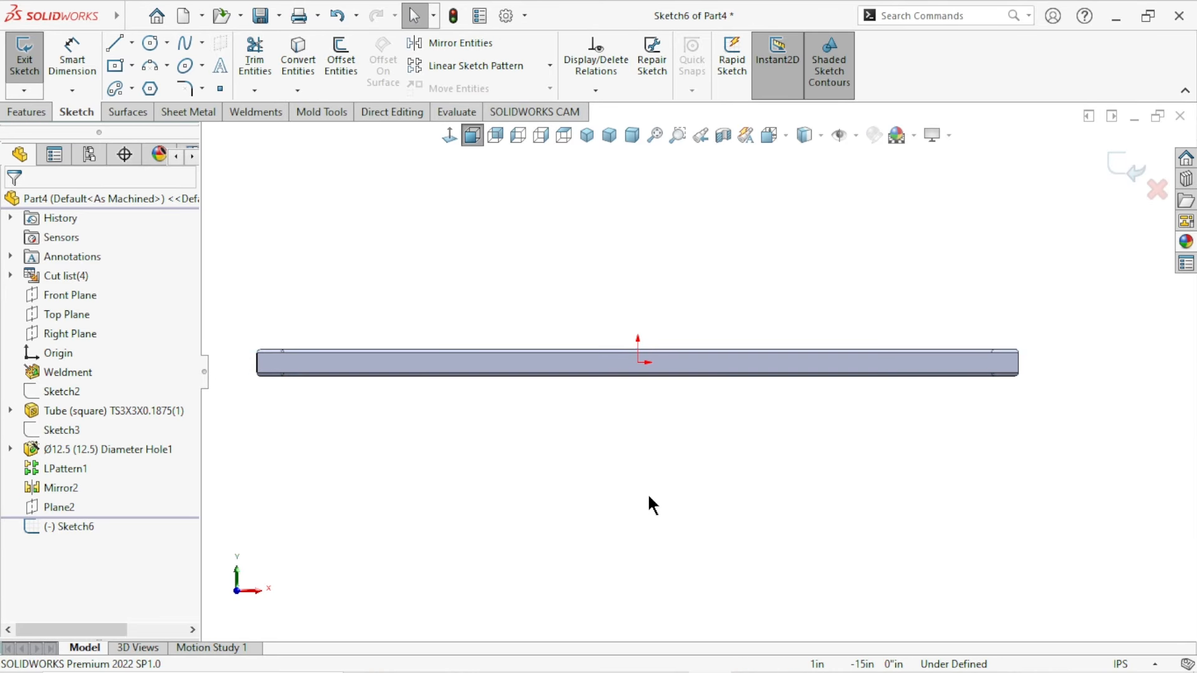
click(133, 63)
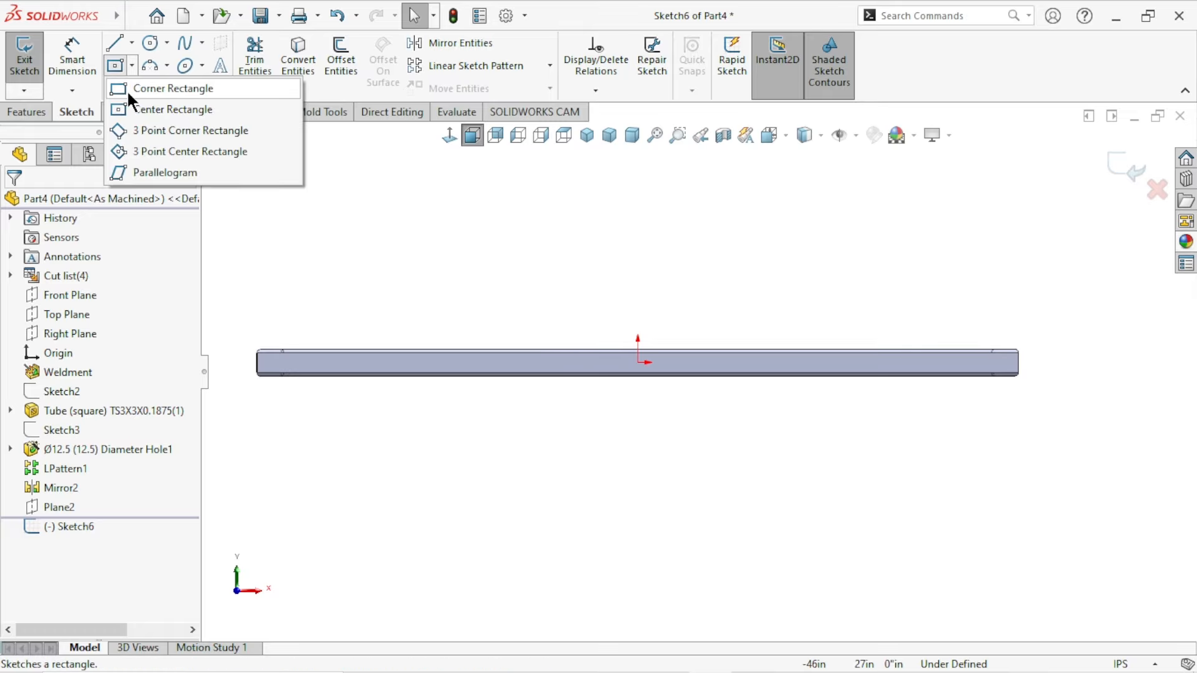
click(128, 93)
scroll(566, 419, down, 2)
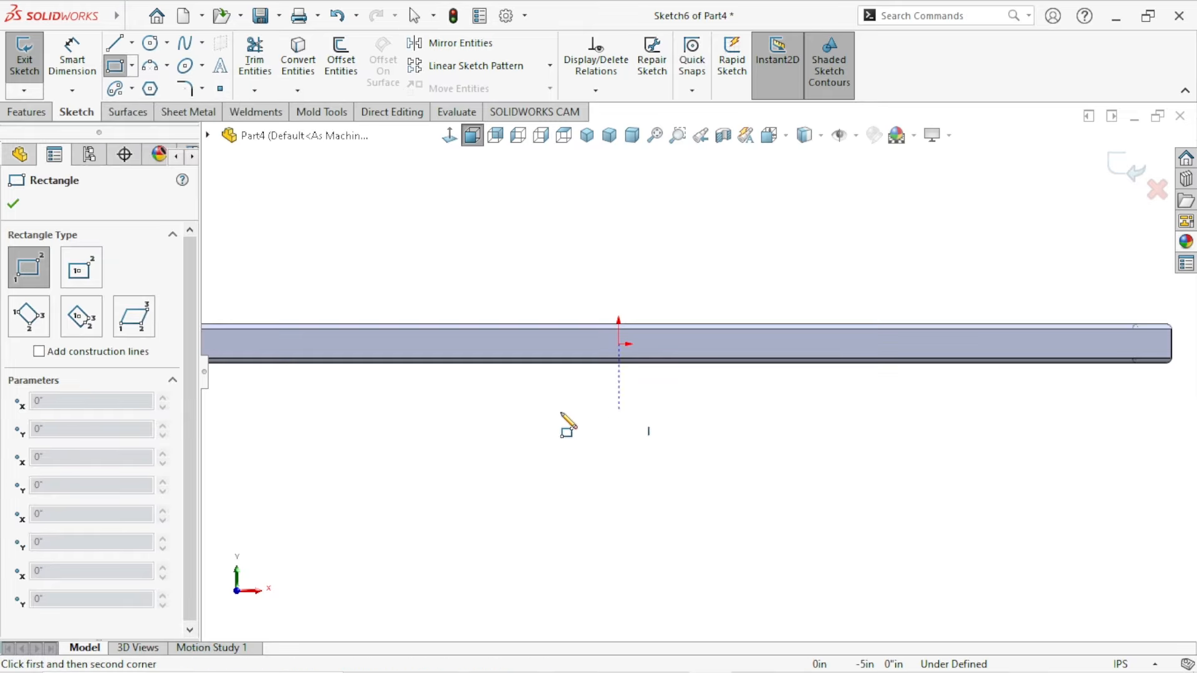
click(394, 323)
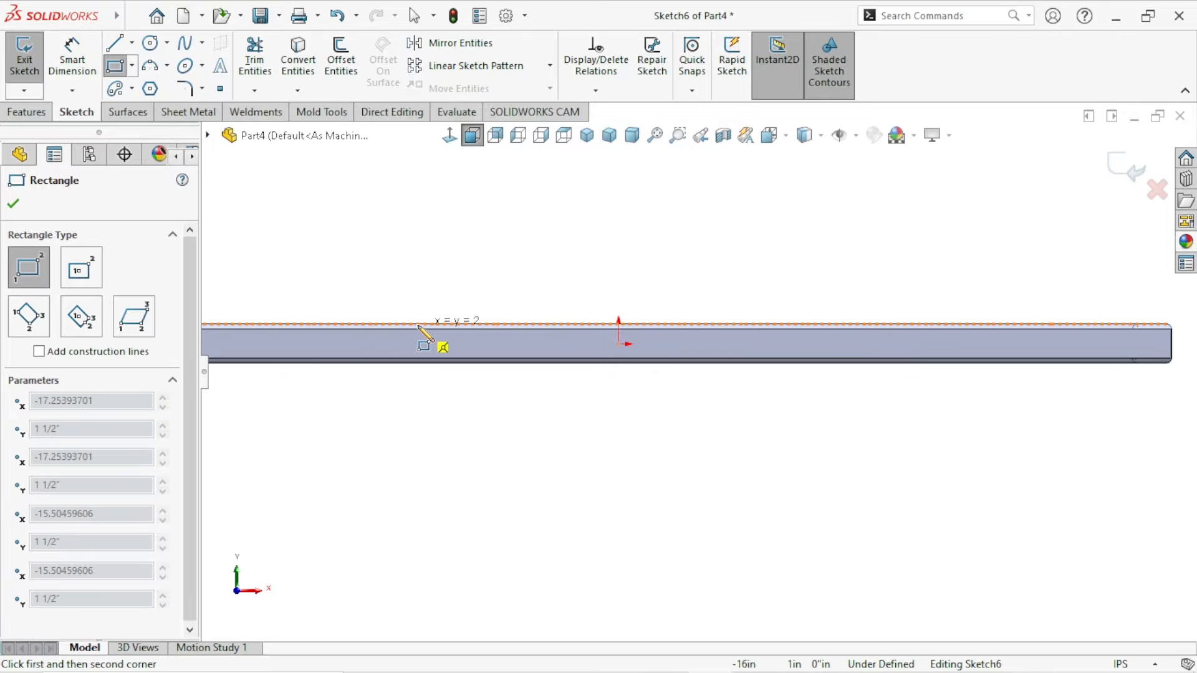
click(408, 370)
key(ctrl+z)
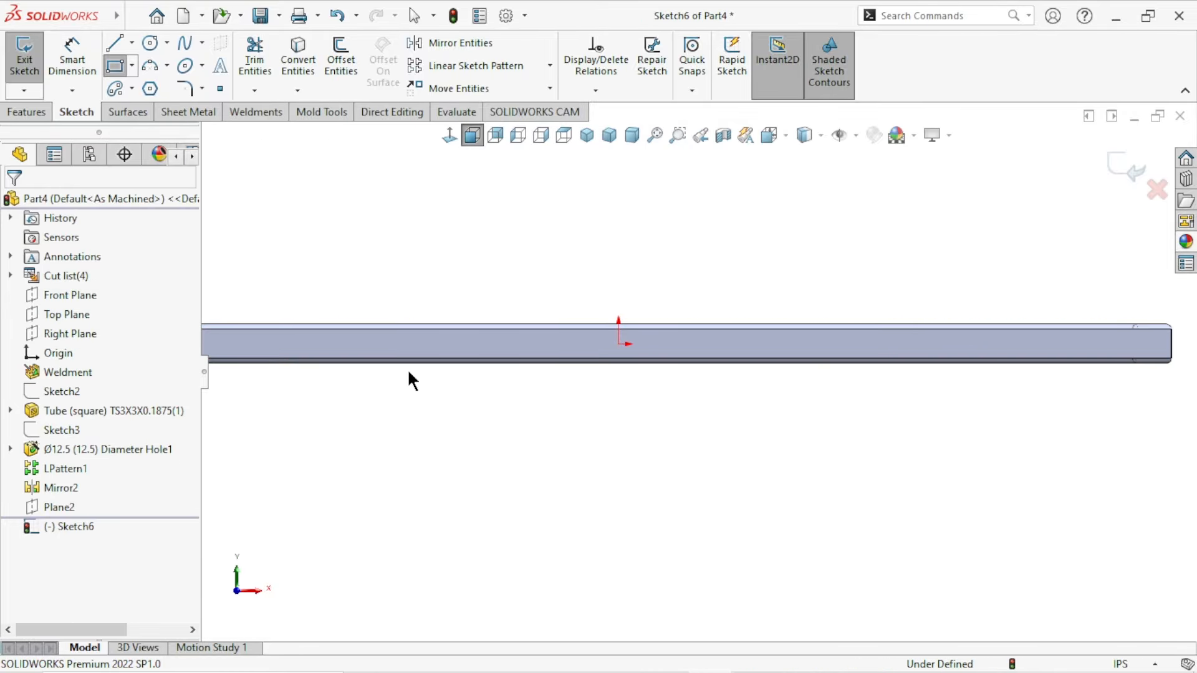
Step: Sketch a narrow upright corner rectangle, about 1.55 in wide and 6 in tall, across the front tube on the negative X side of the origin
click(114, 67)
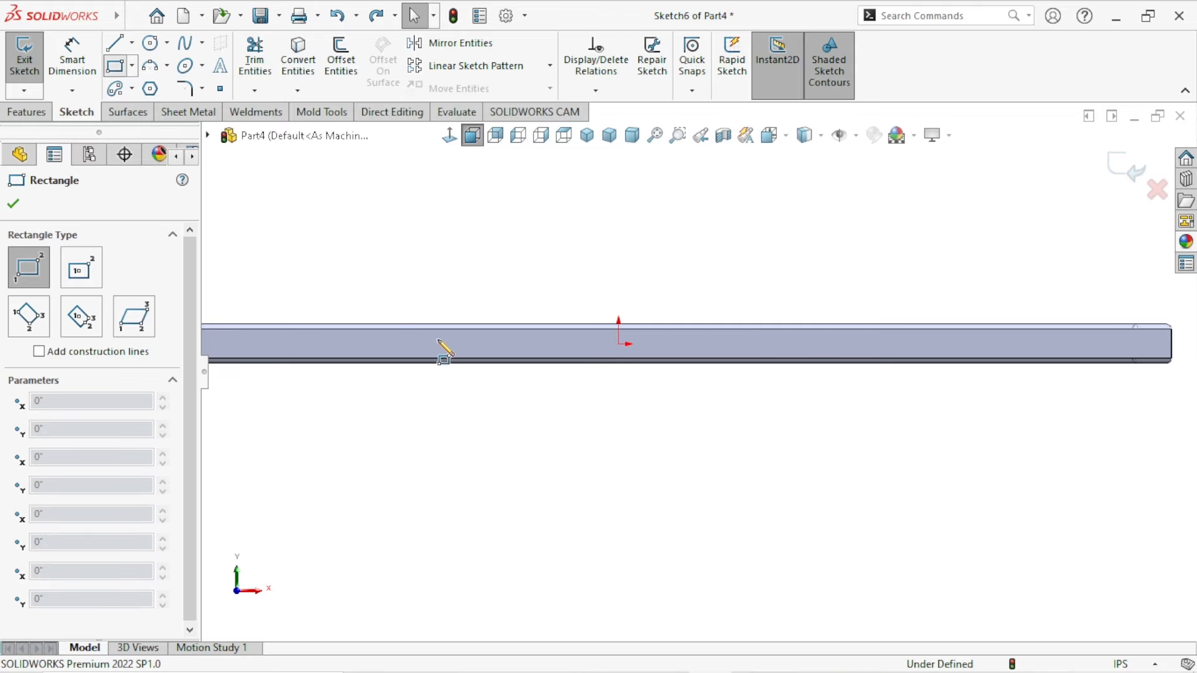
click(430, 301)
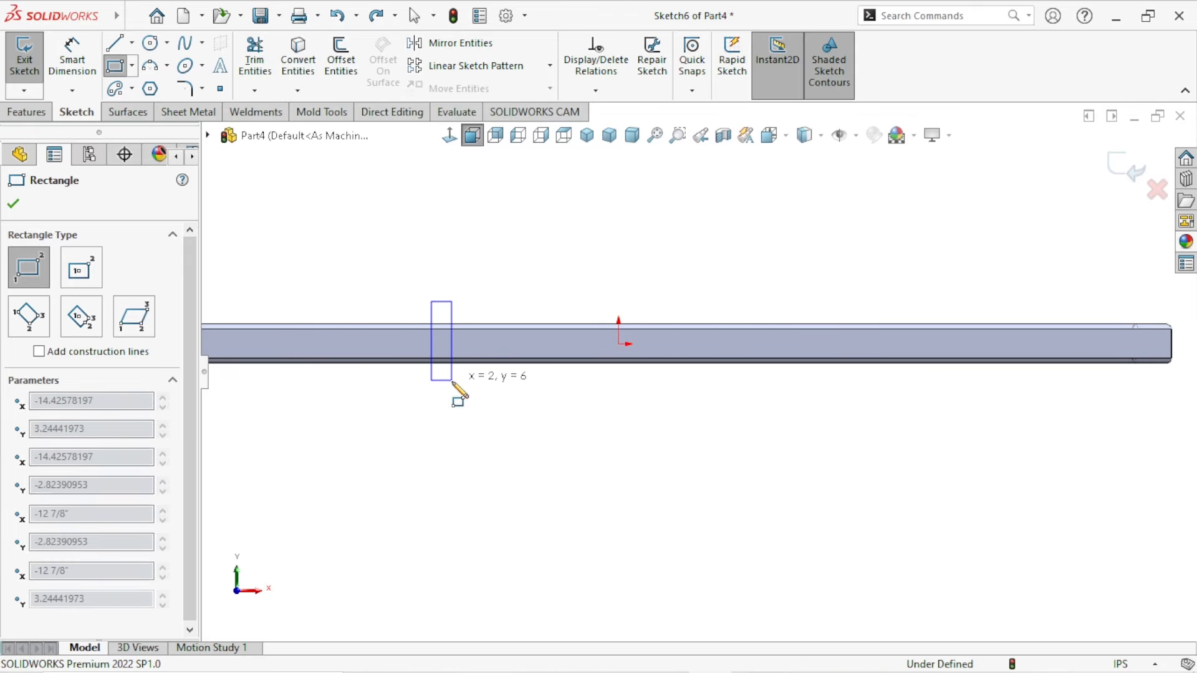
click(451, 380)
right_click(542, 449)
click(569, 455)
click(397, 376)
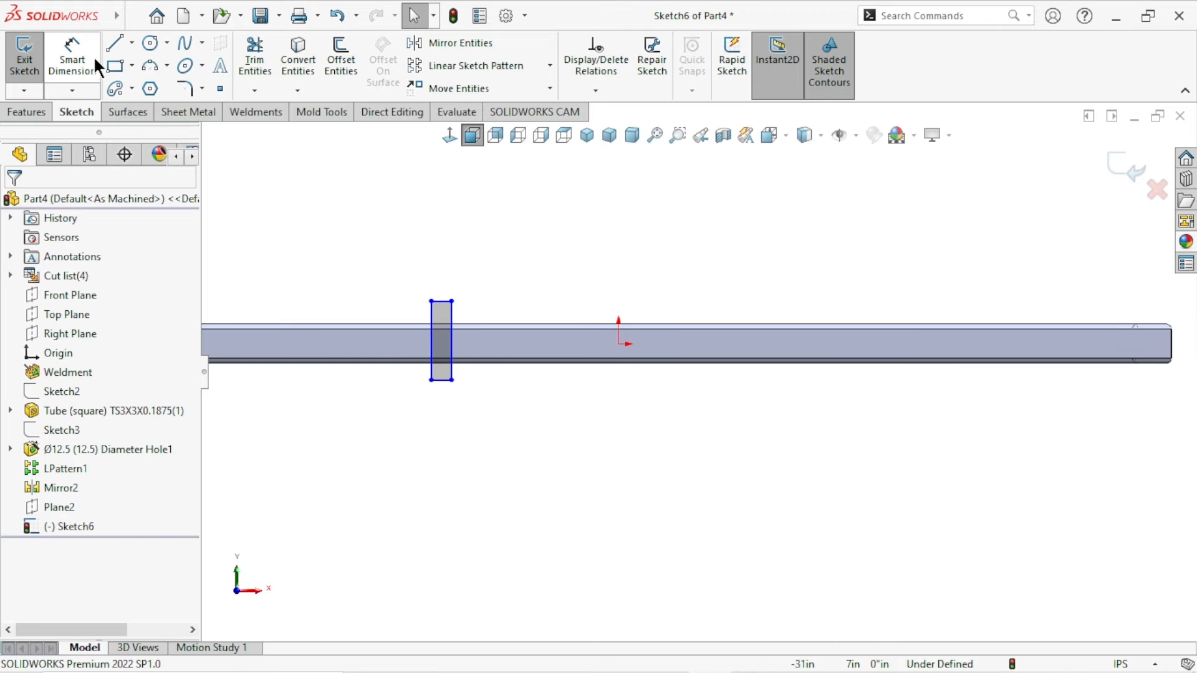
Step: Sketch a second upright rectangle of matching height across the tube, between the first rectangle and the origin
click(115, 67)
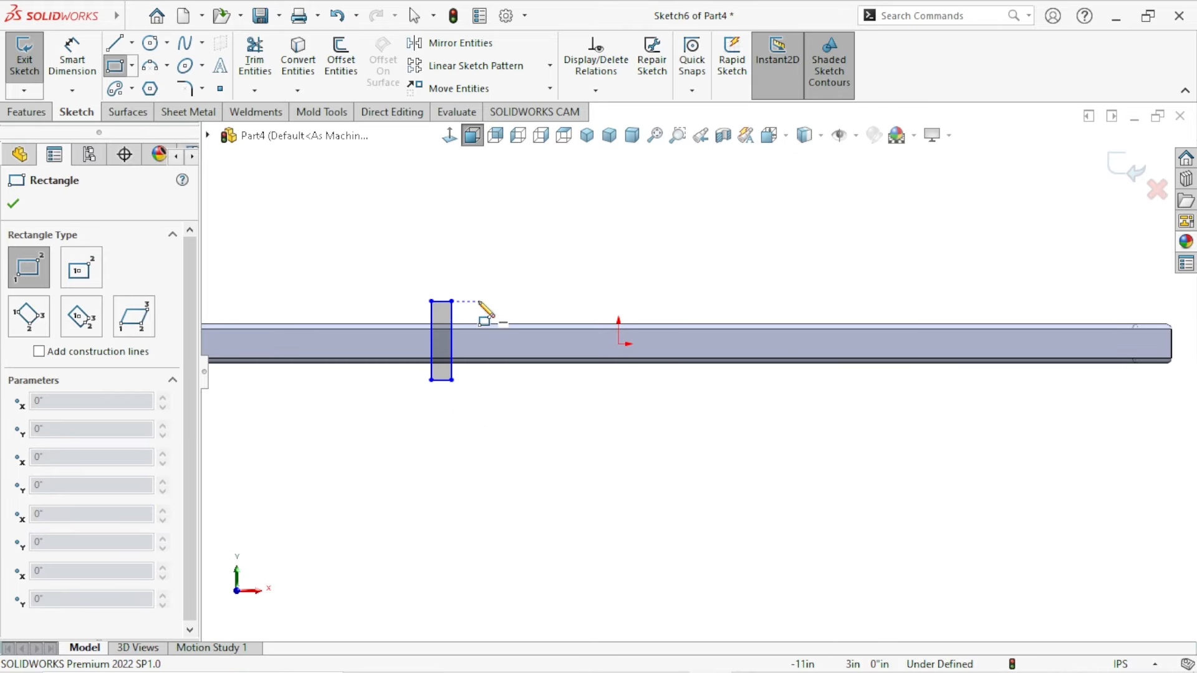
click(478, 301)
click(502, 380)
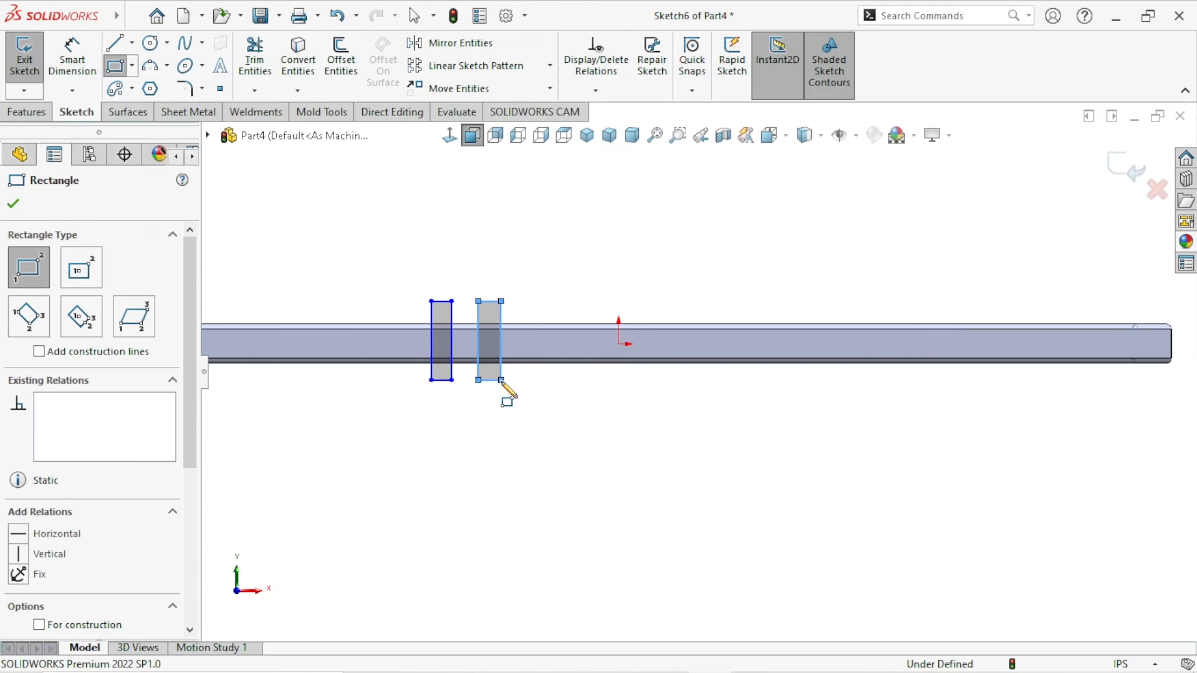
right_click(566, 428)
click(601, 440)
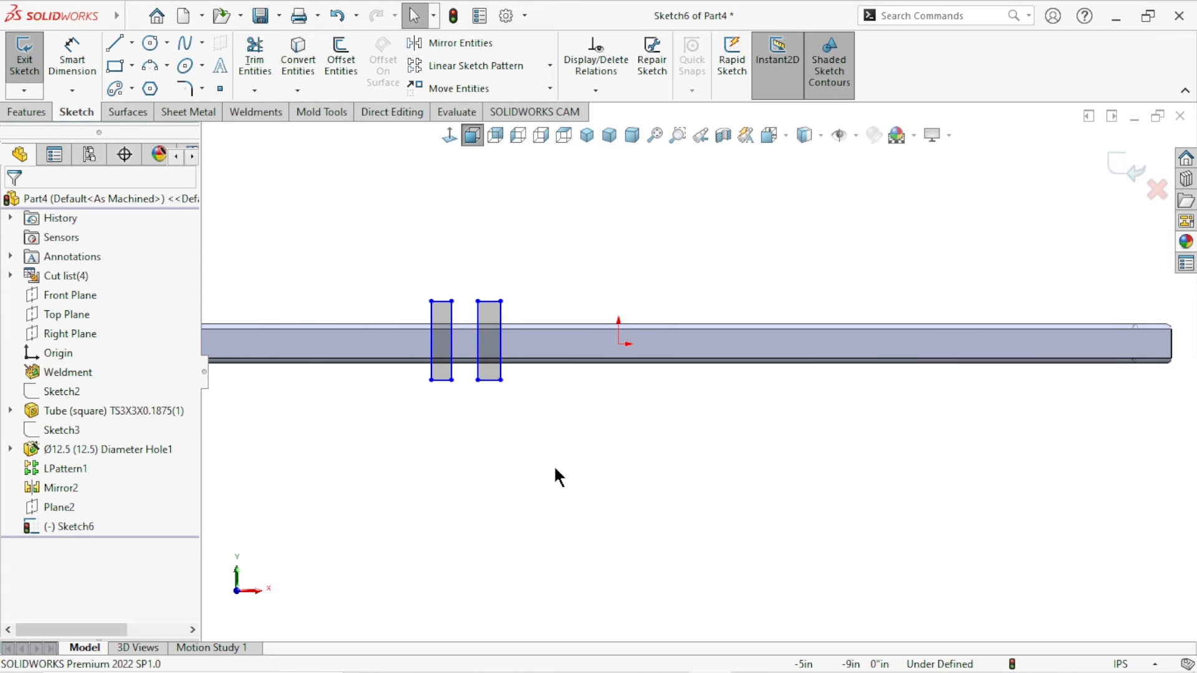
Step: Dimension the width of the first rectangle, the one farther from the origin, and set it to 0.63 in
scroll(511, 366, down, 2)
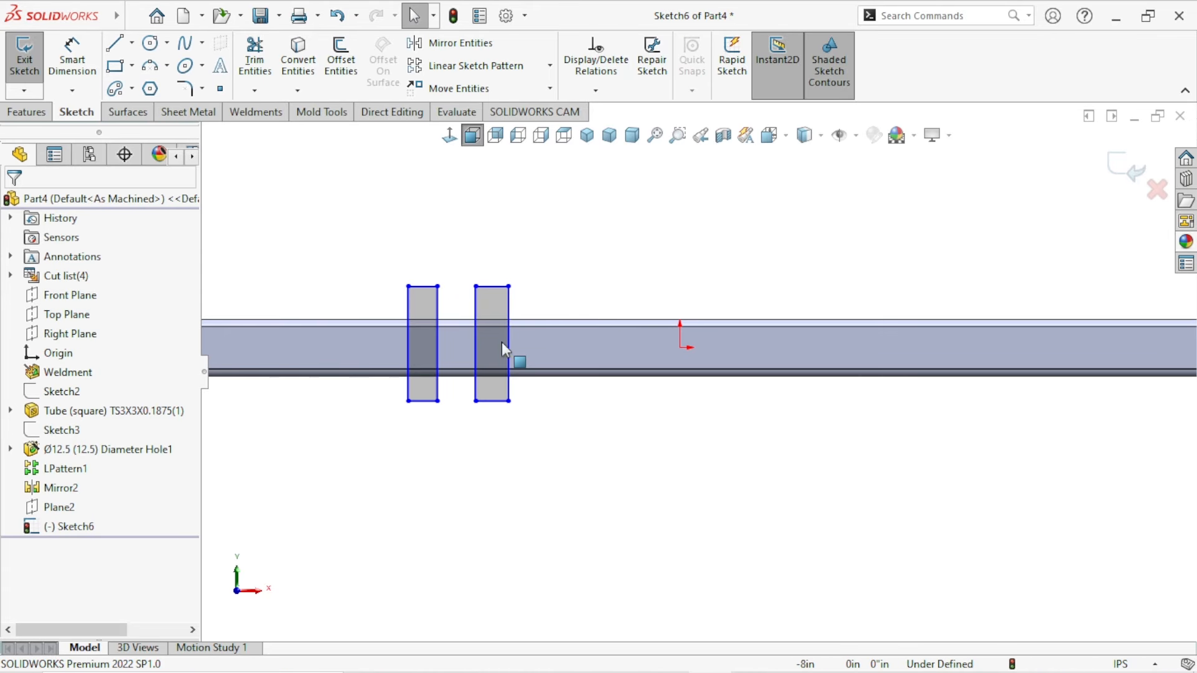
click(59, 69)
click(421, 286)
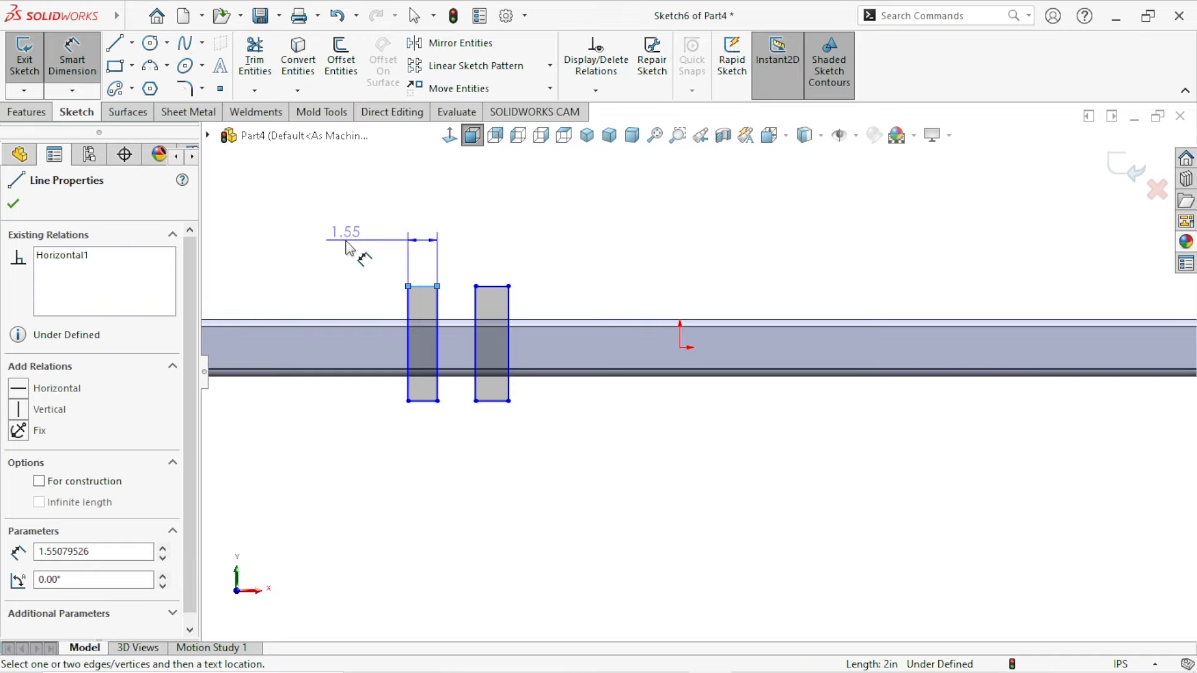
click(347, 247)
text(0.)
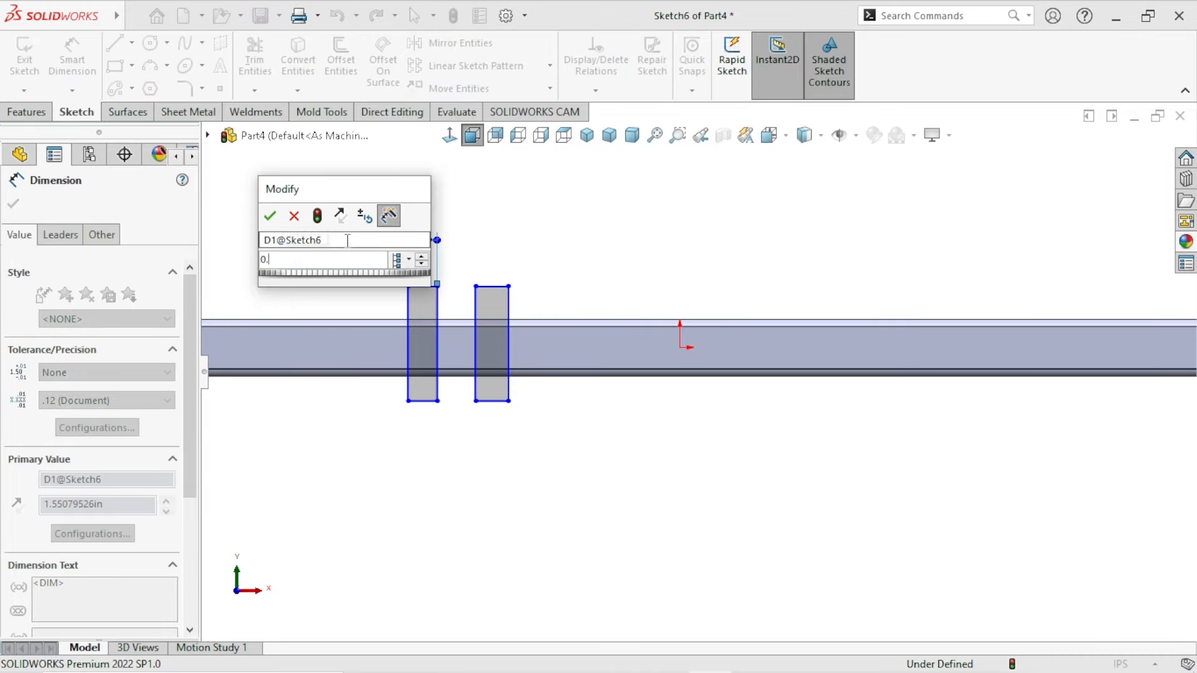
text(63)
key(Return)
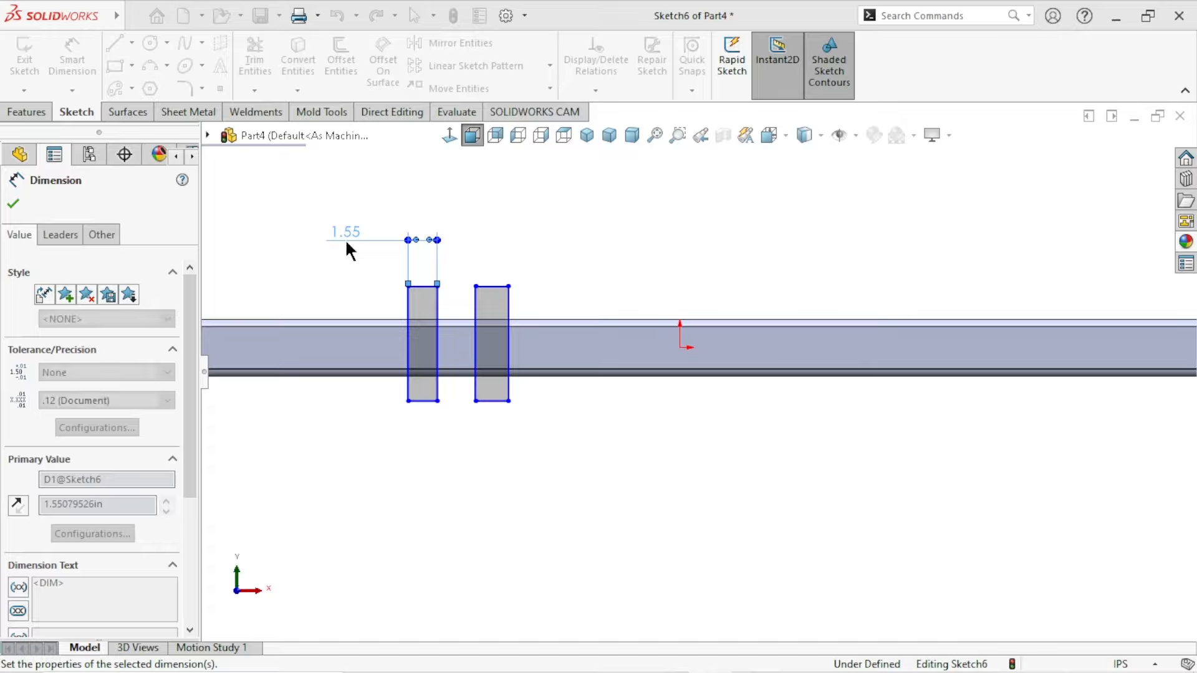
Step: Dimension the width of the second rectangle, the one nearer the origin, and set it to 0.63 in
click(480, 427)
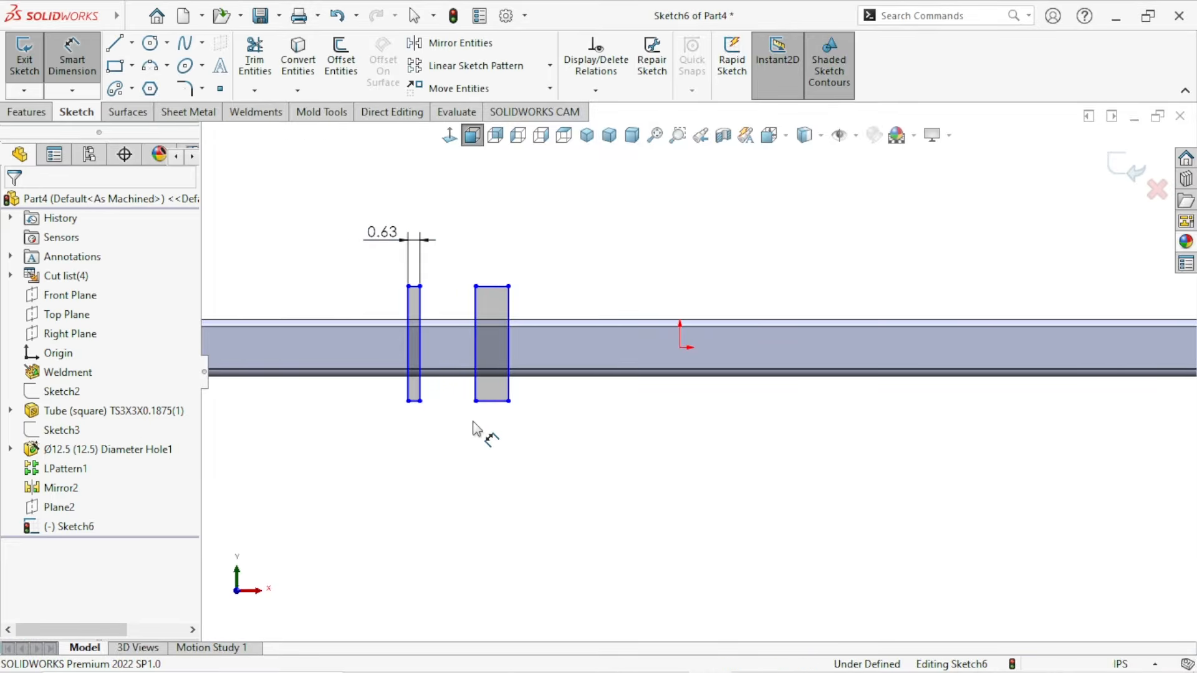
click(493, 287)
click(553, 250)
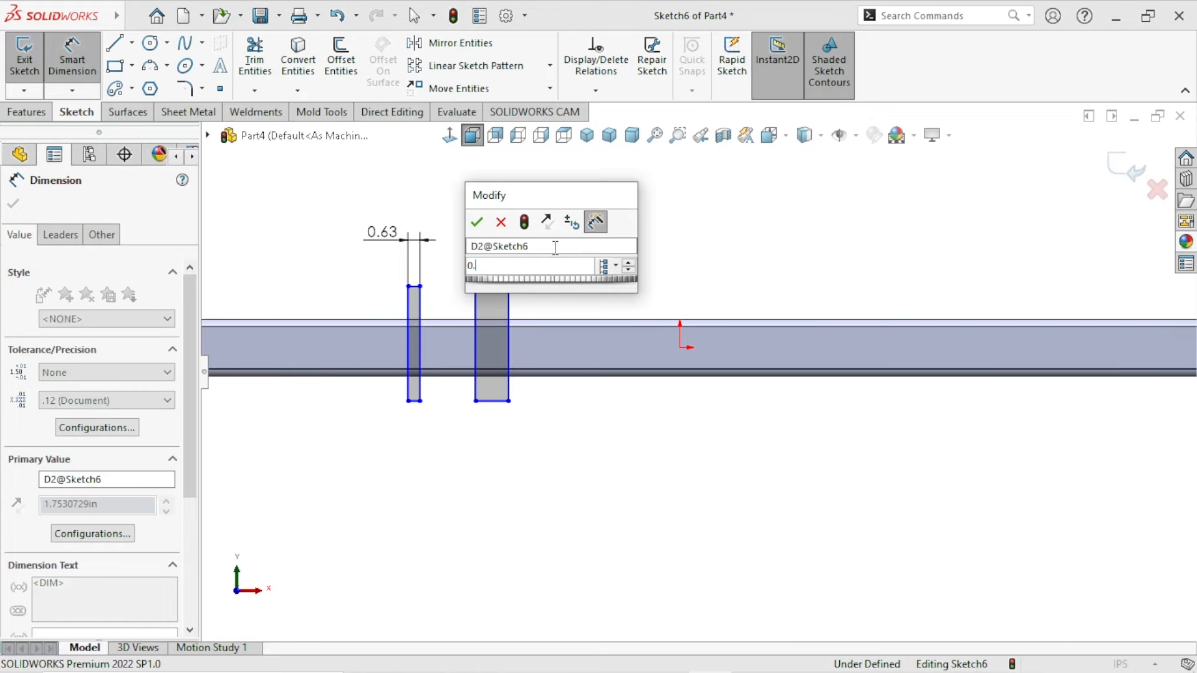
text(0.63)
key(Return)
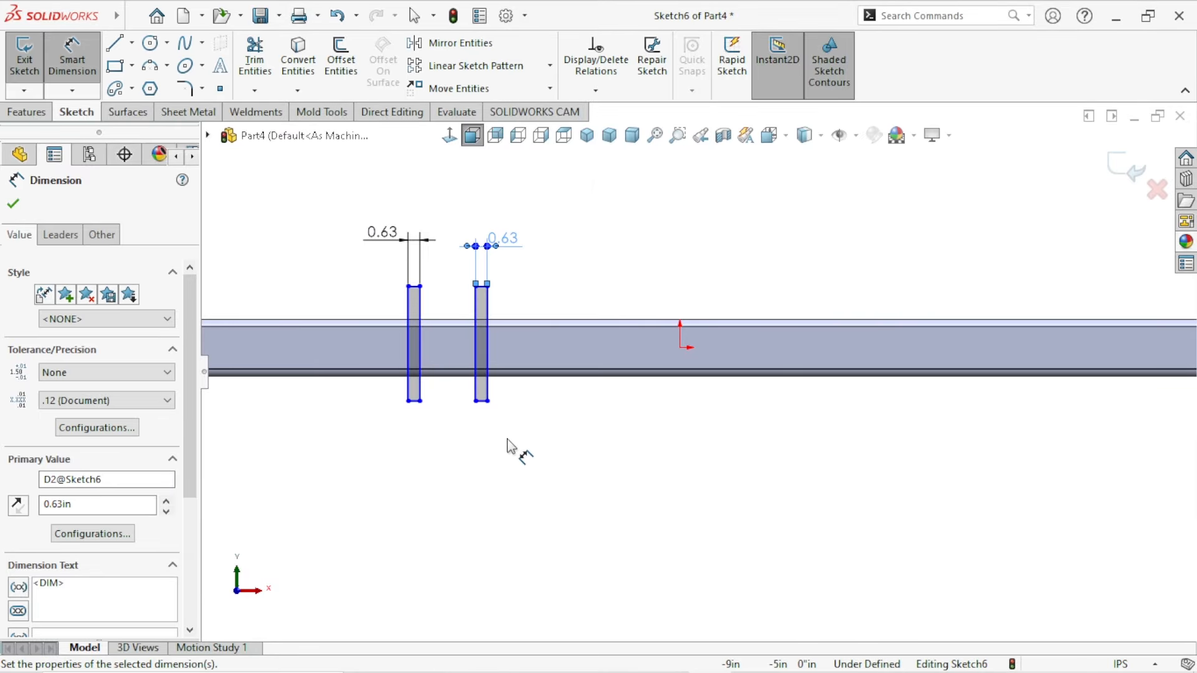
Step: Dimension the horizontal distance from the origin to the facing edge of the nearer rectangle and set it to 5 in
click(680, 348)
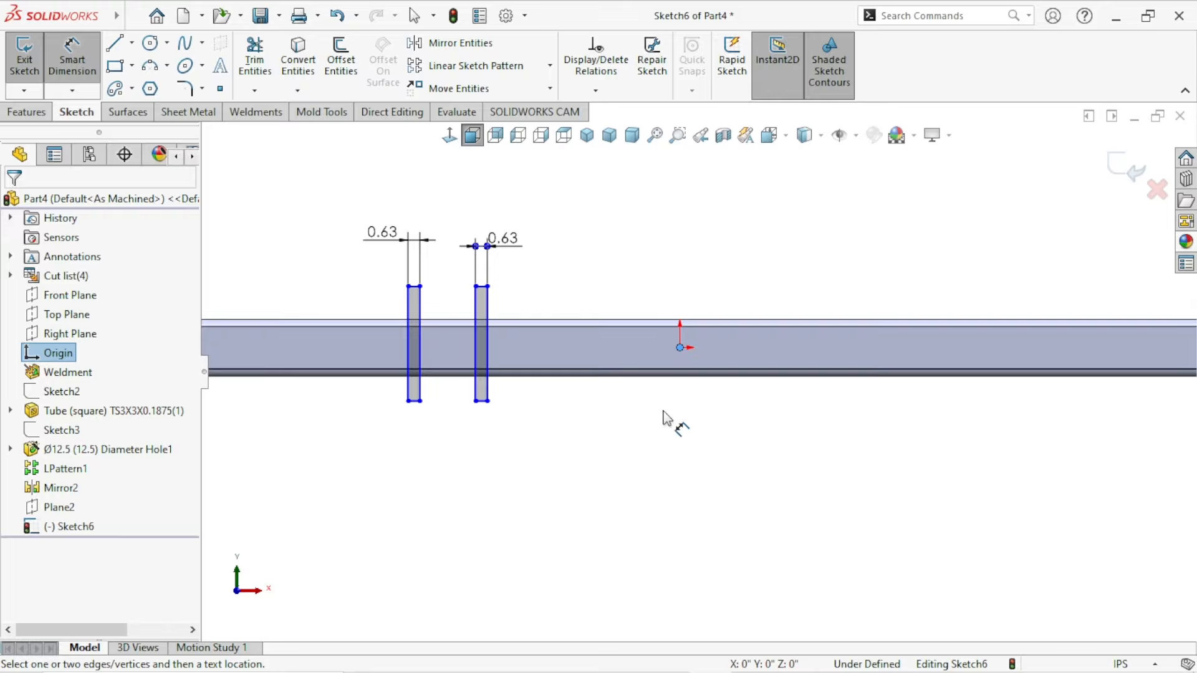
click(484, 359)
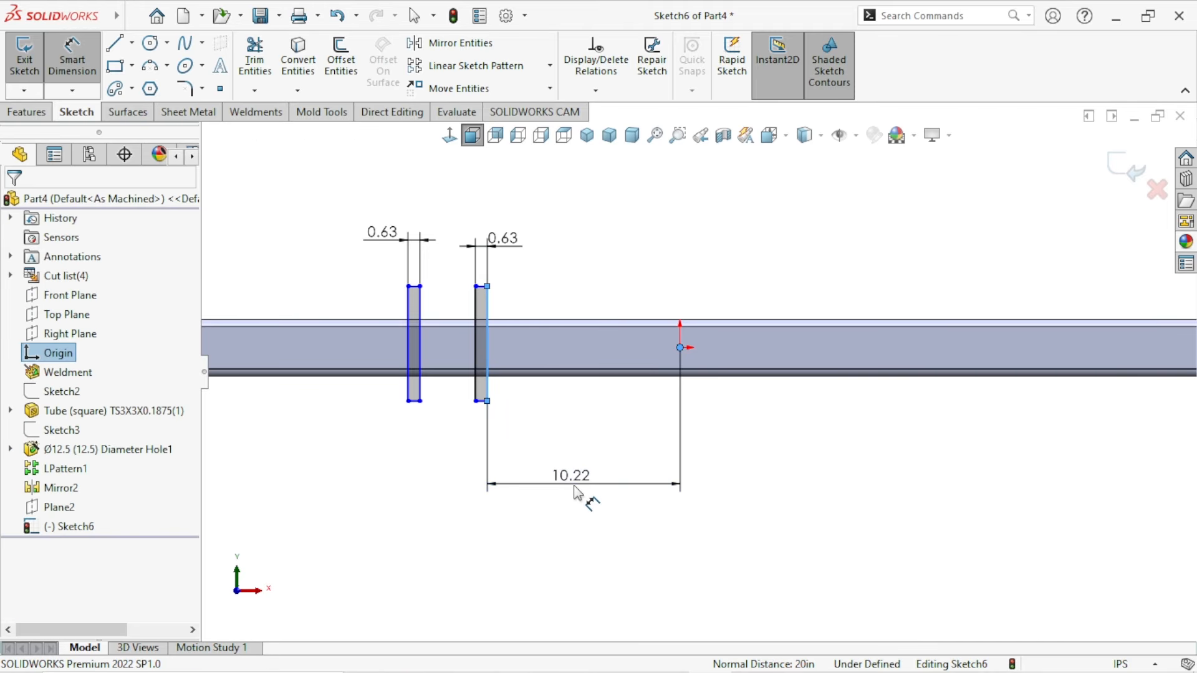
click(574, 486)
key(Return)
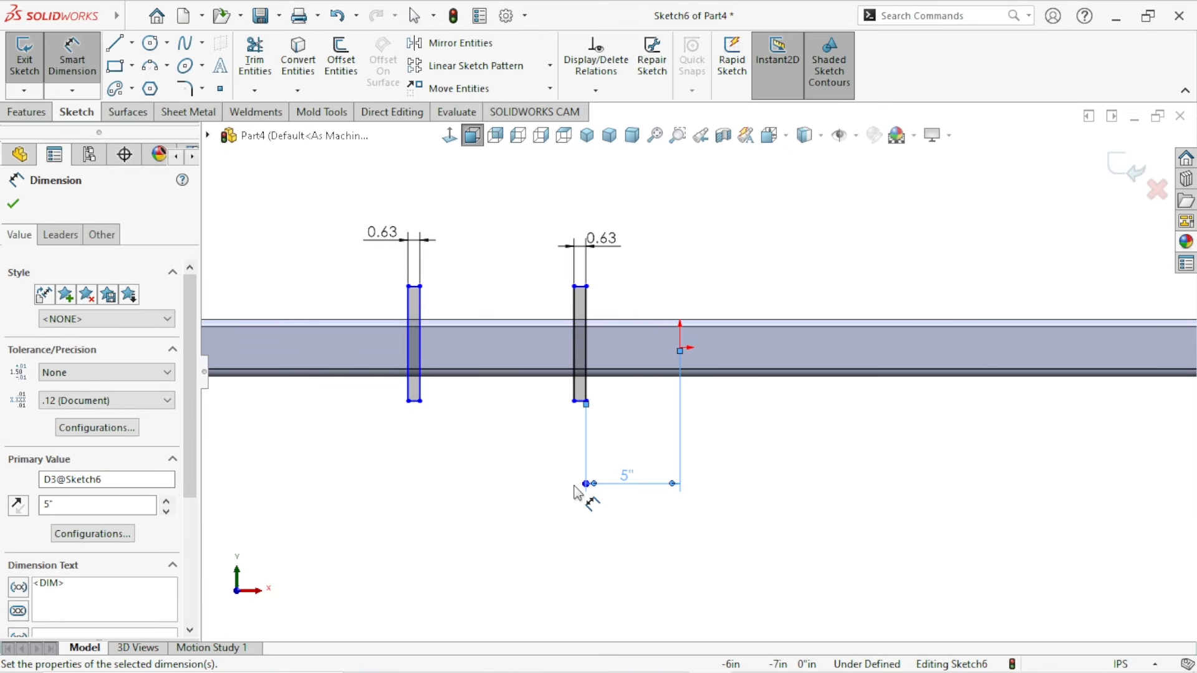
Step: Change the distance between the origin and the dimensioned rectangle to 15 in and leave the dimension tool
double_click(626, 476)
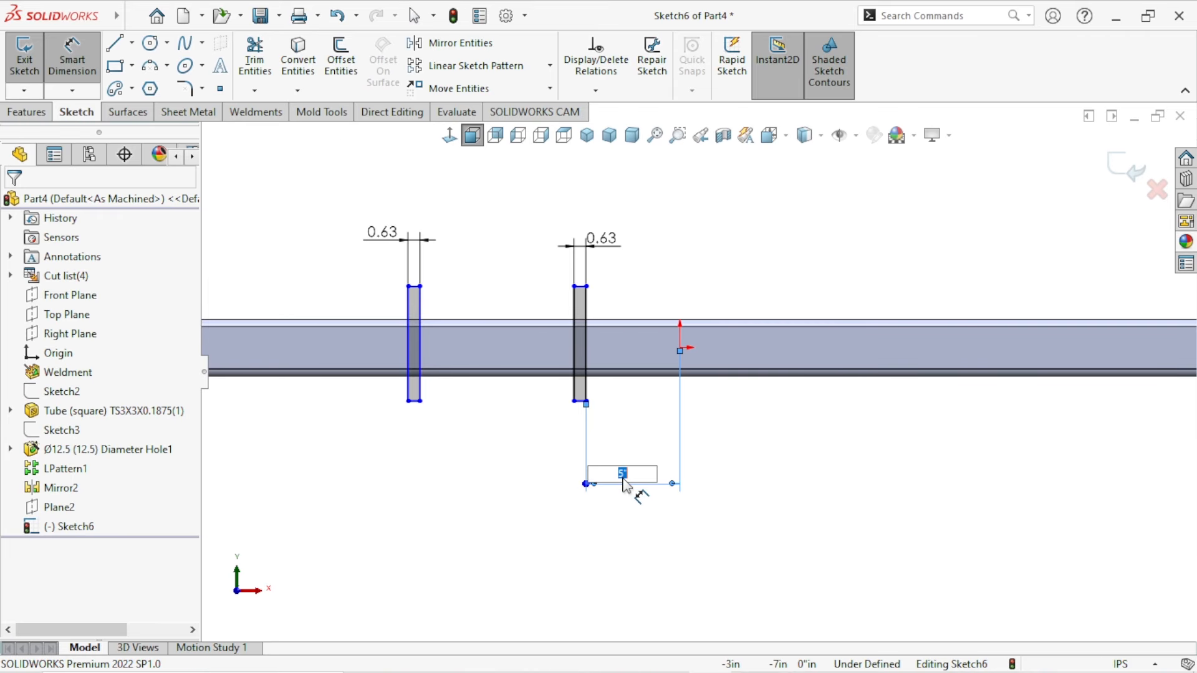
text(15)
key(Return)
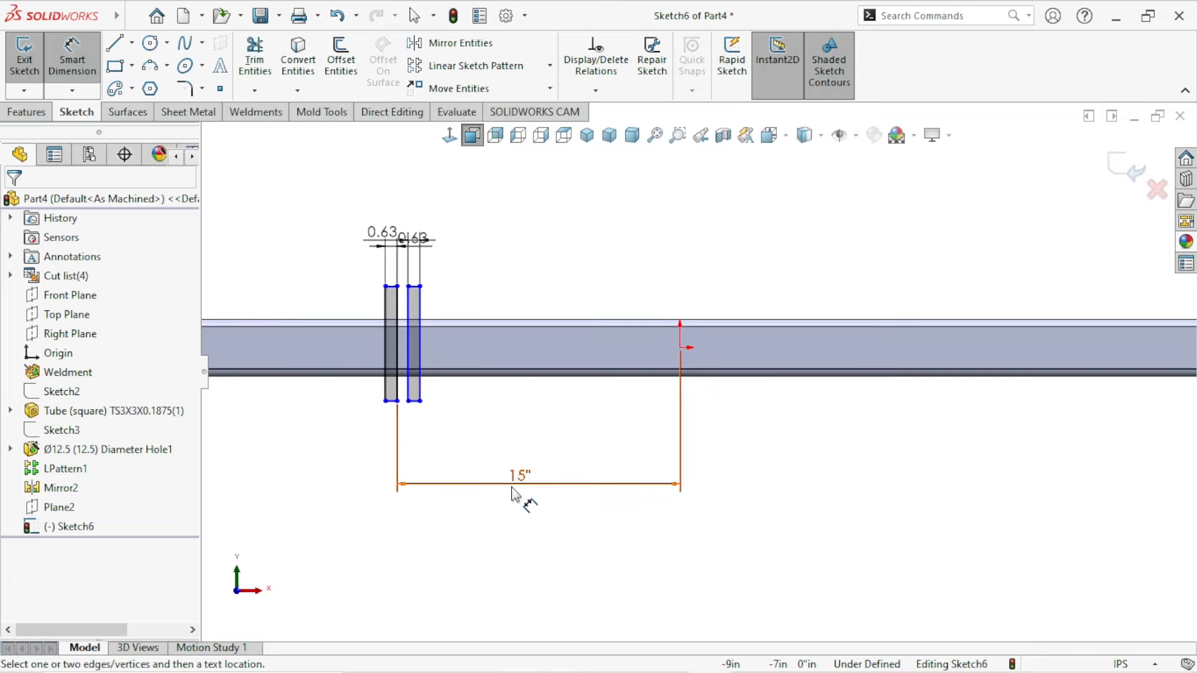
key(Escape)
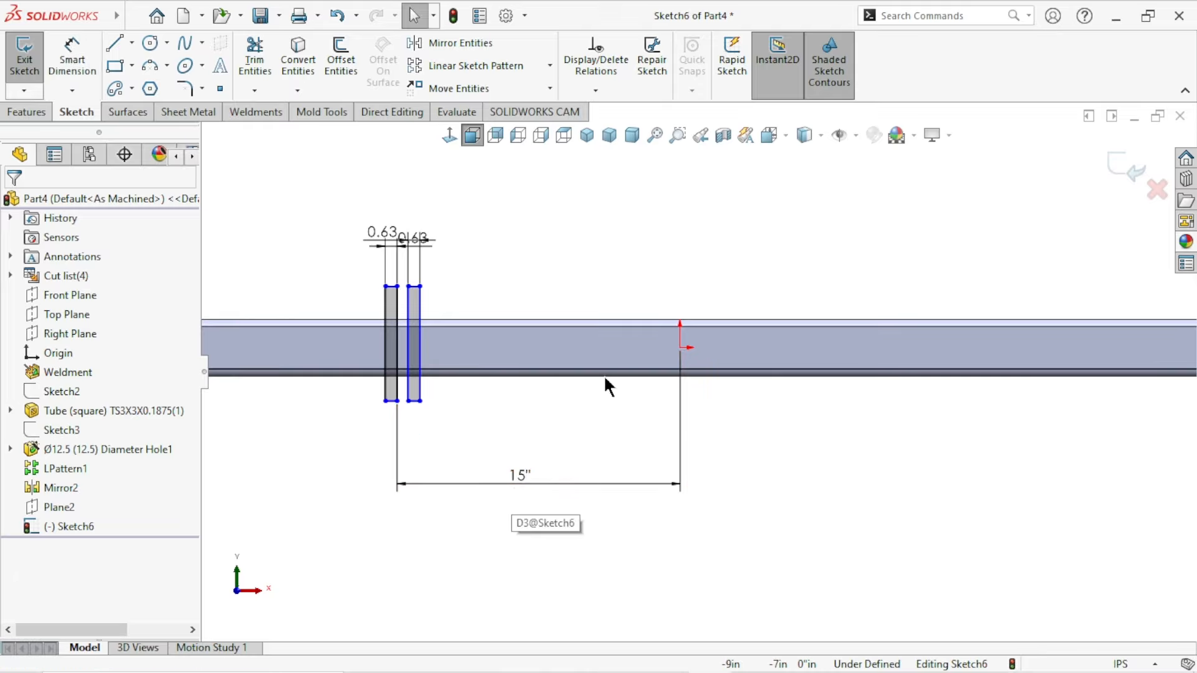
Step: Move the unpositioned rectangle to the outer side of the 15 in rectangle, and place the 15 in dimension closer to the tube
scroll(330, 324, down, 2)
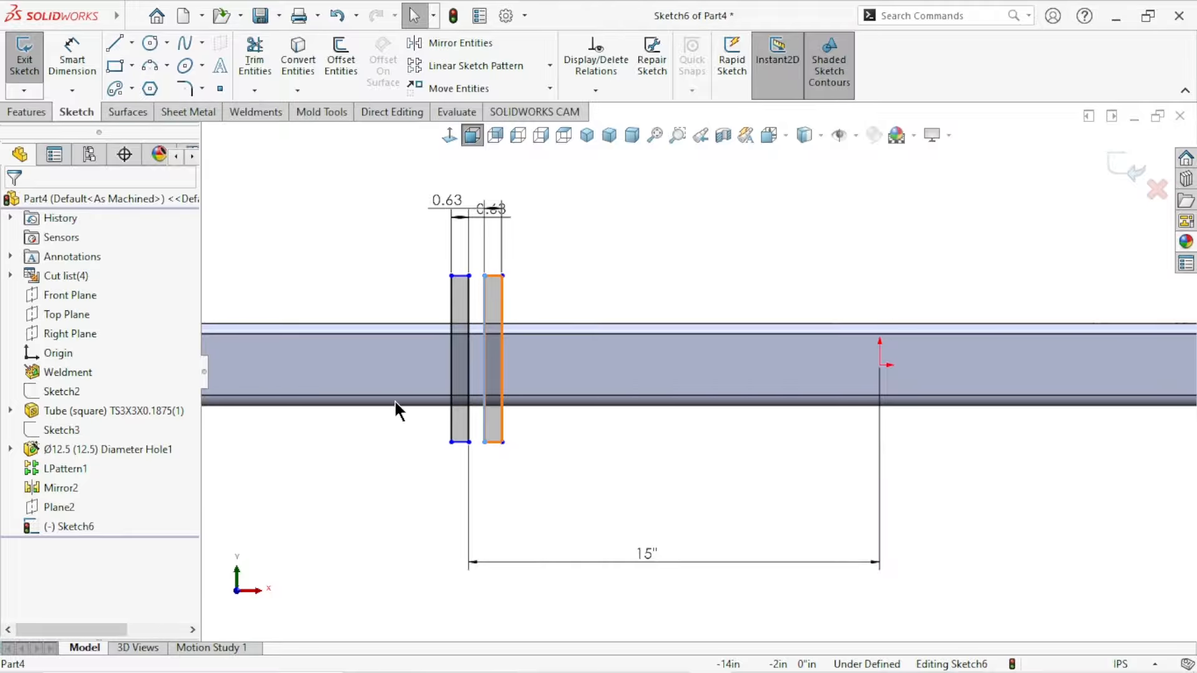
mouse_move(495, 424)
mouse_down()
mouse_move(361, 428)
mouse_move(371, 429)
mouse_up()
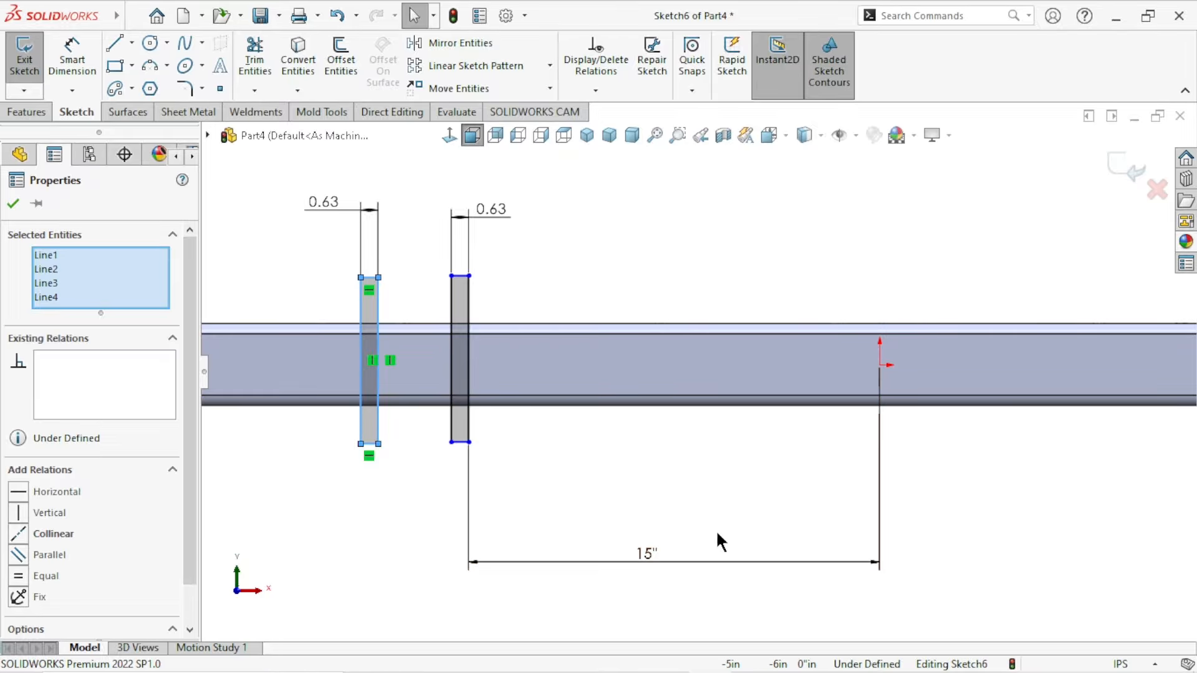
drag(647, 553, 692, 487)
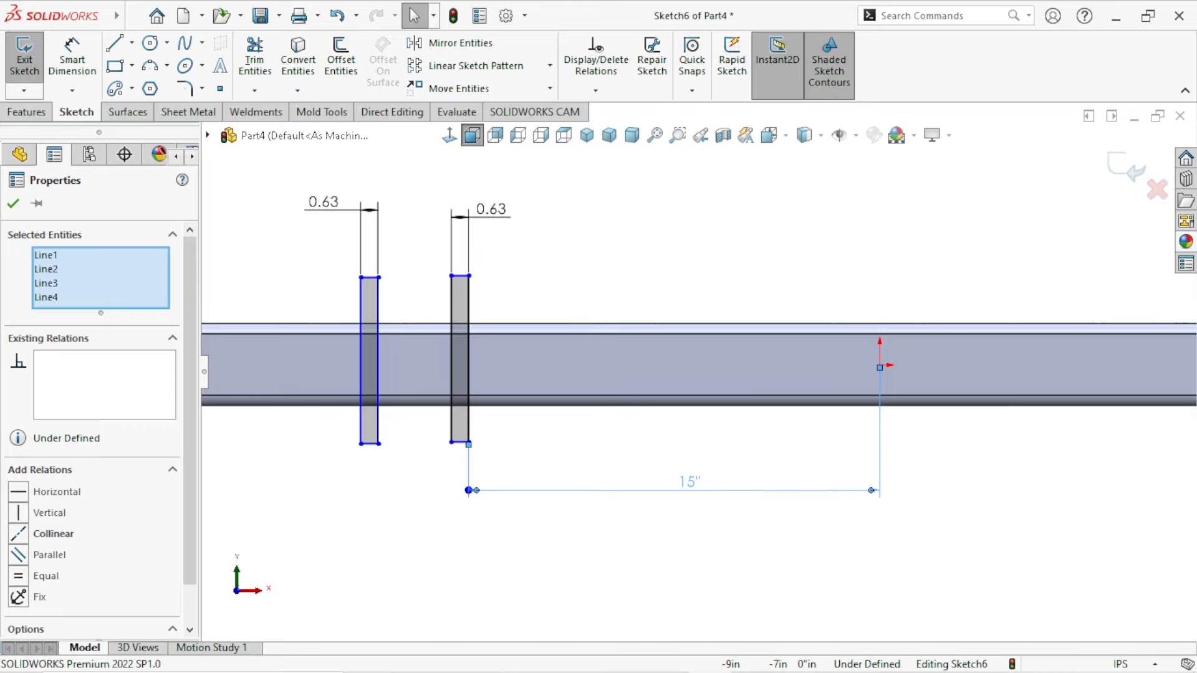
click(563, 548)
scroll(599, 374, up, 1)
scroll(595, 377, down, 1)
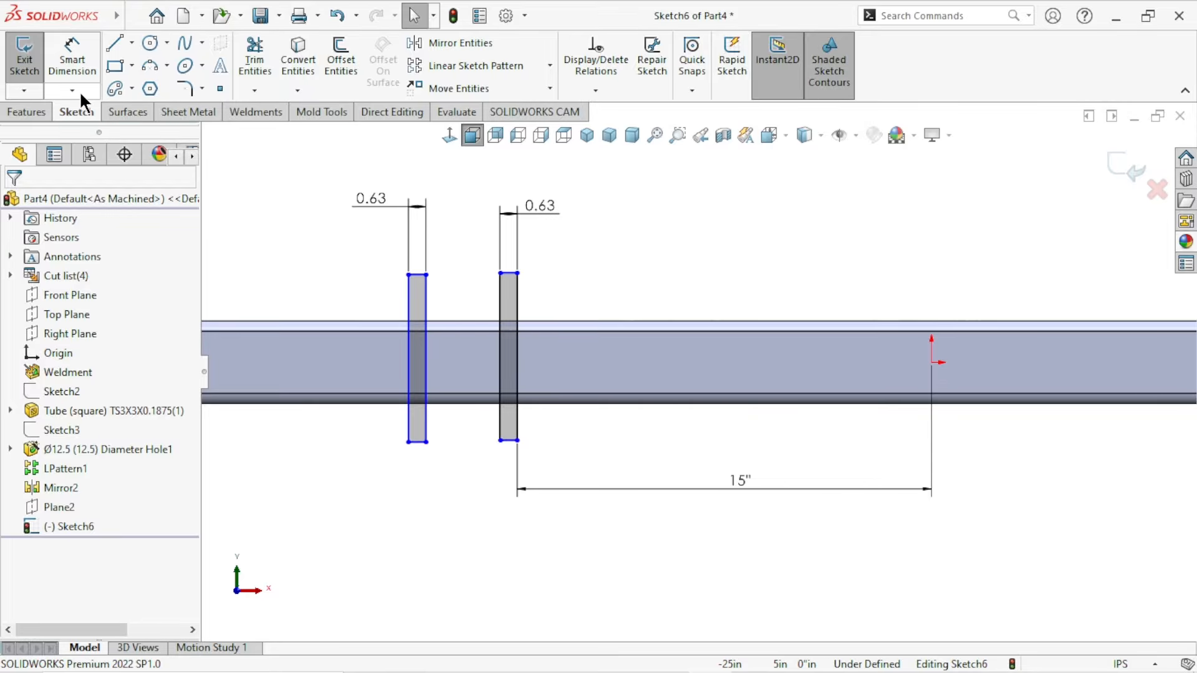
Step: Dimension the gap between the facing edges of the two rectangles and set it to 1.5 in
click(69, 70)
click(428, 291)
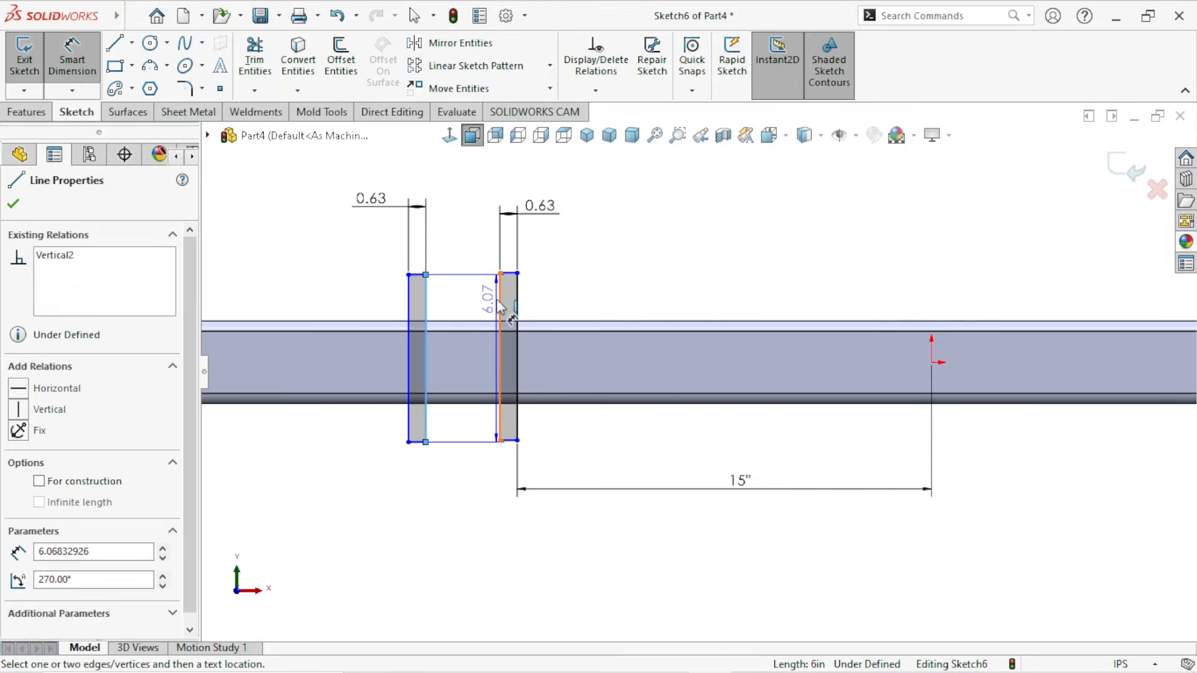
click(500, 291)
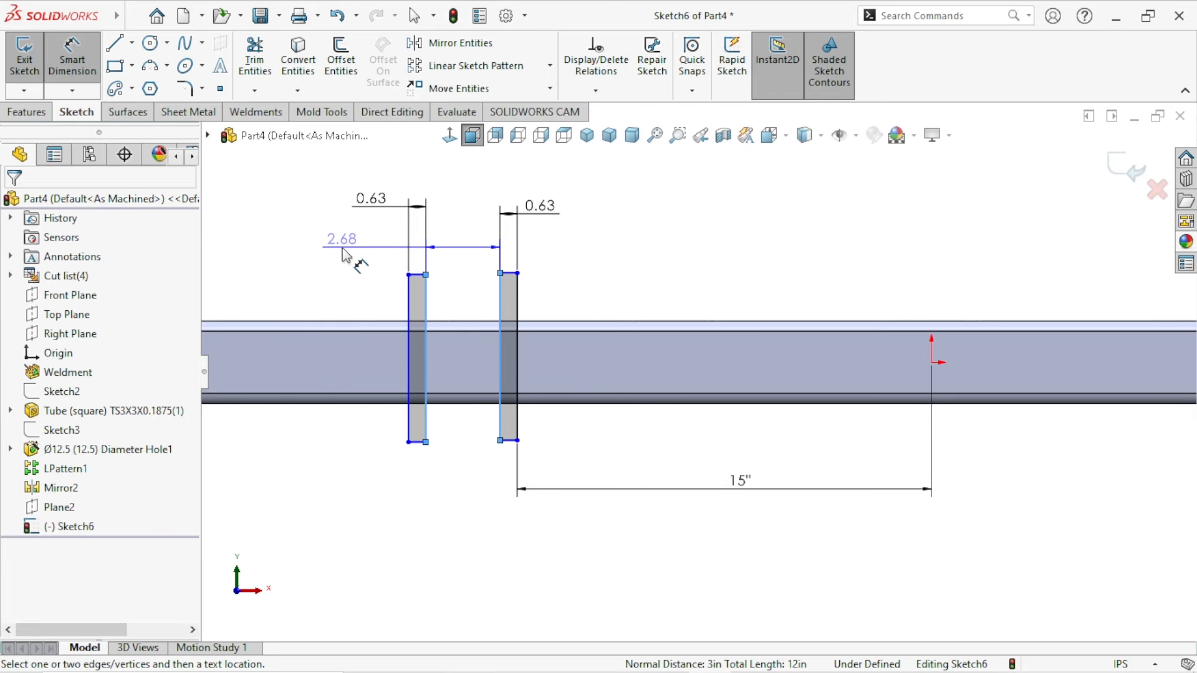
click(359, 253)
text(1.5)
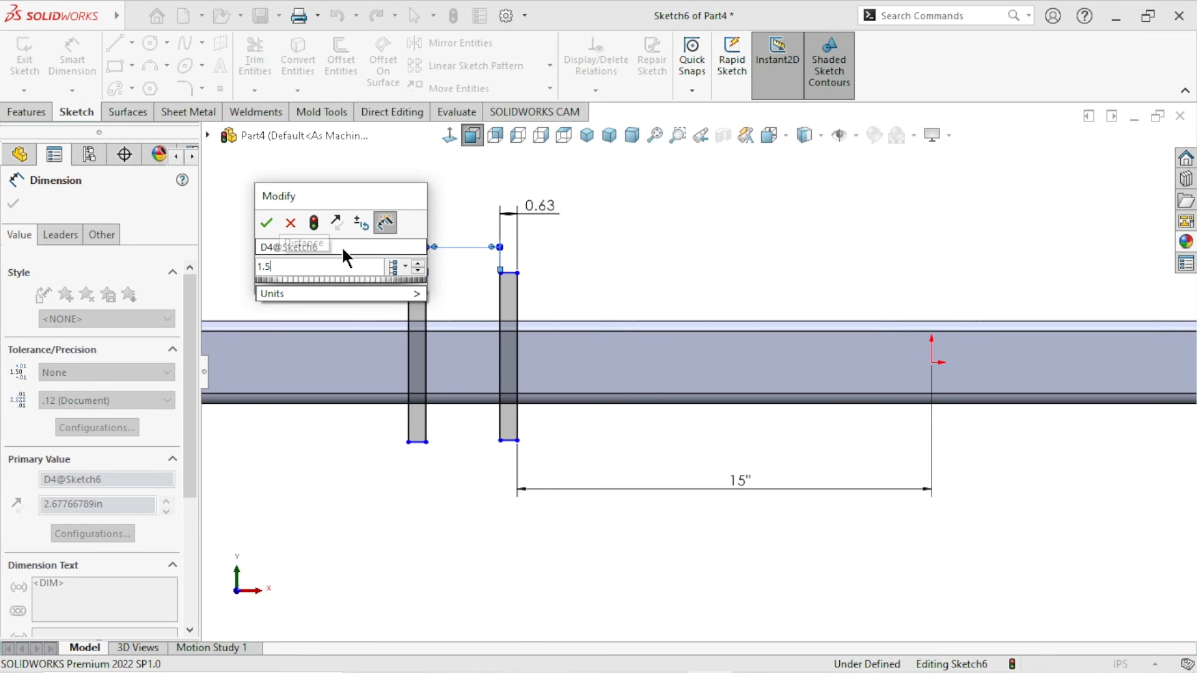
key(Return)
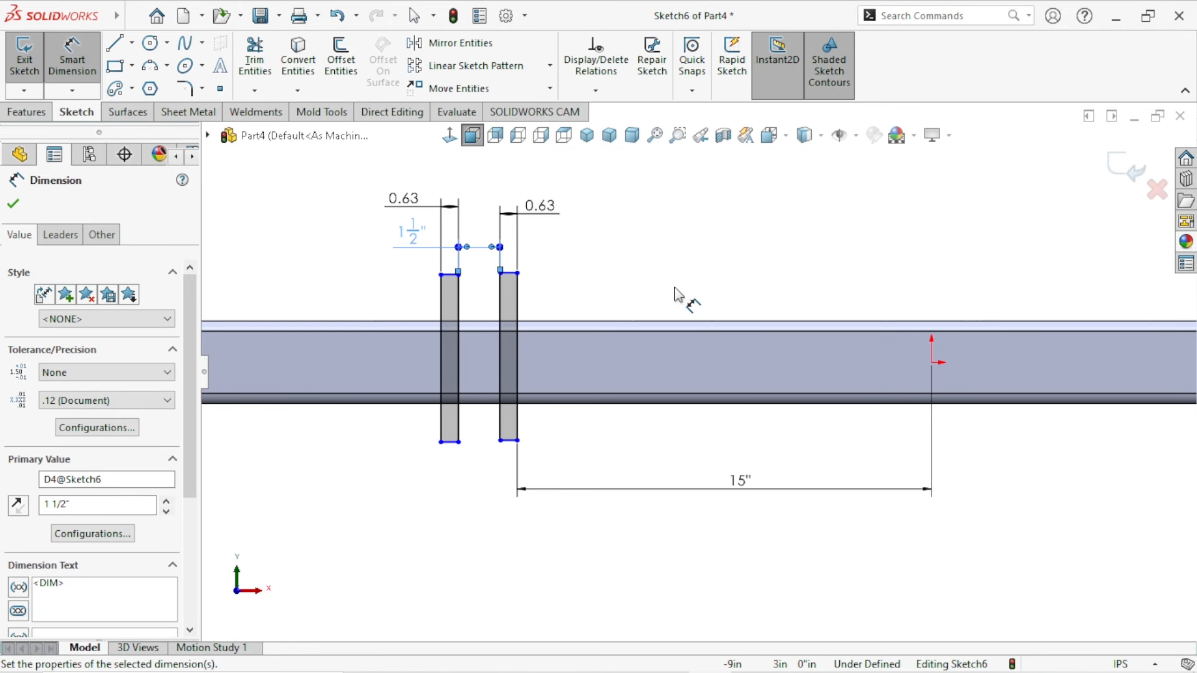
click(653, 281)
scroll(544, 324, up, 2)
scroll(651, 347, down, 2)
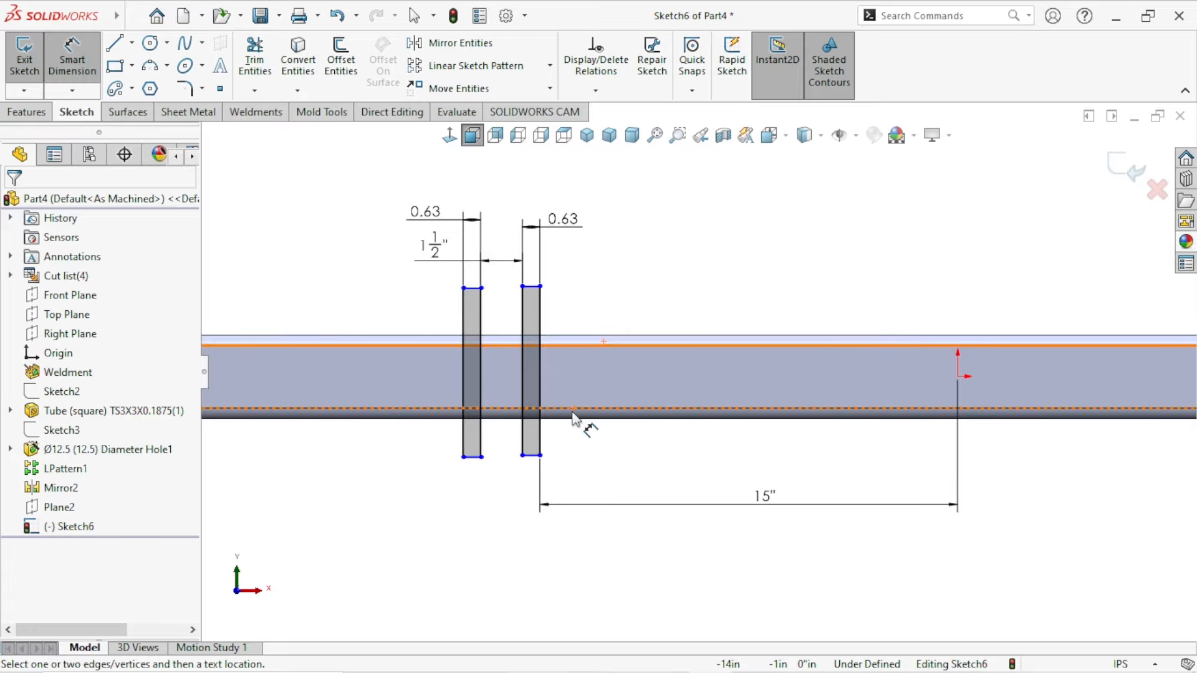
scroll(572, 412, up, 1)
scroll(649, 419, down, 1)
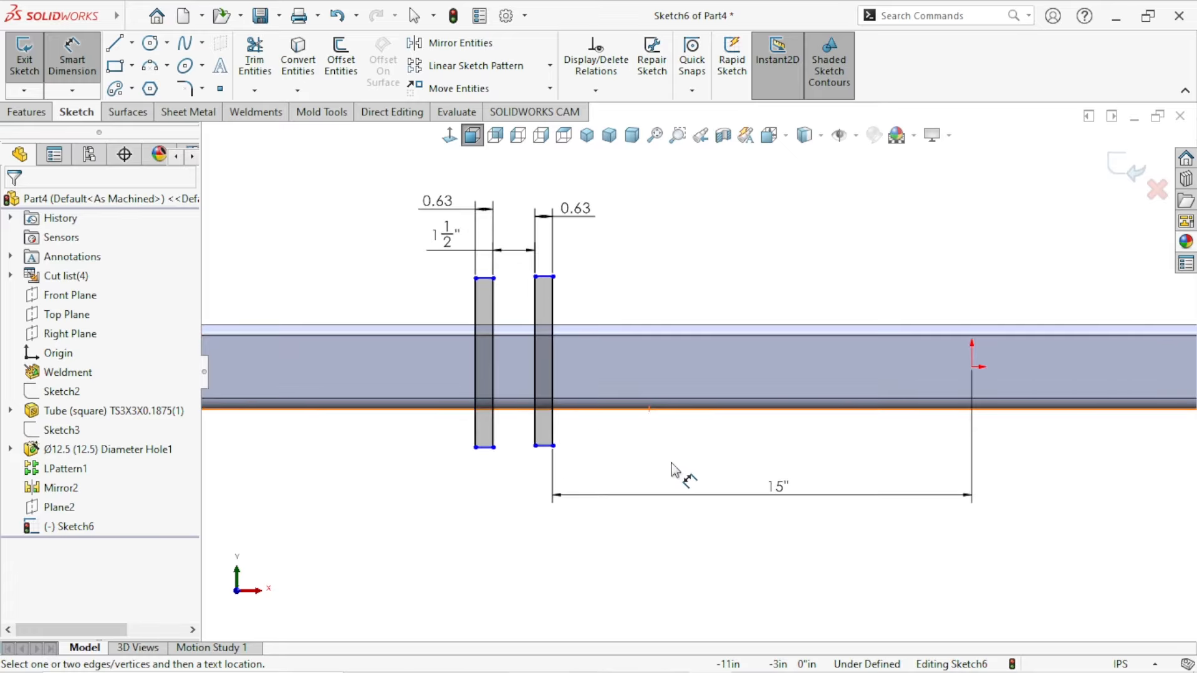
key(Escape)
Step: Make the top line of the outer rectangle collinear with the top edge of the front tube
scroll(664, 449, up, 2)
scroll(669, 399, down, 3)
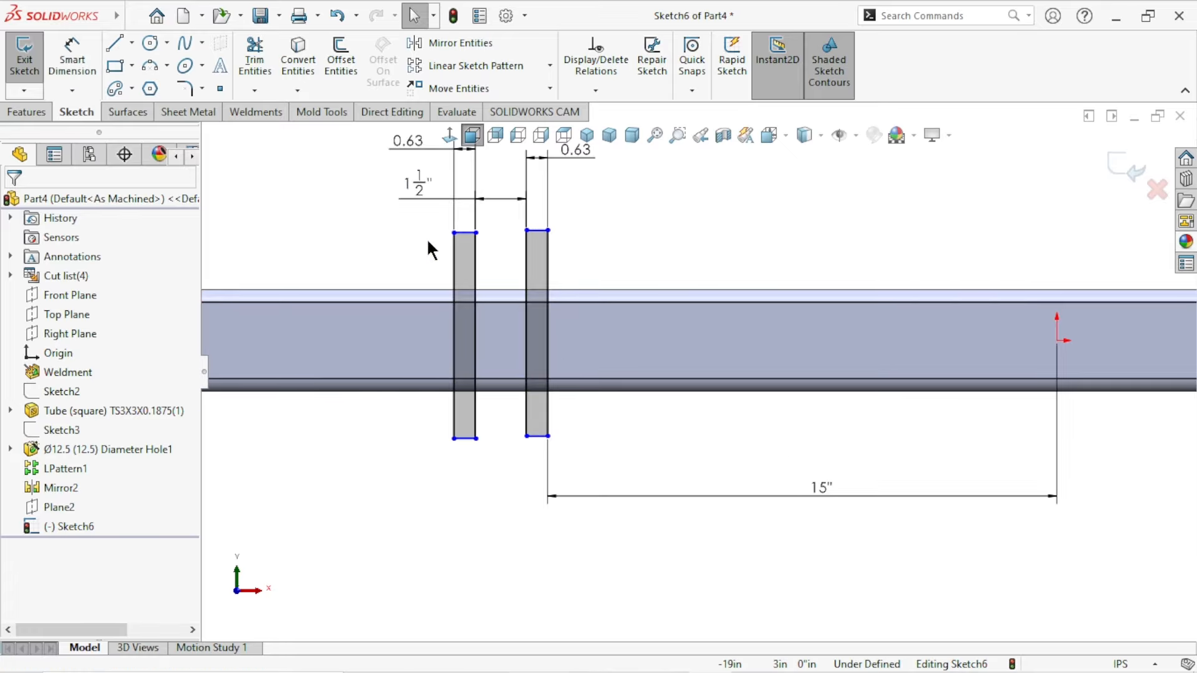
click(468, 235)
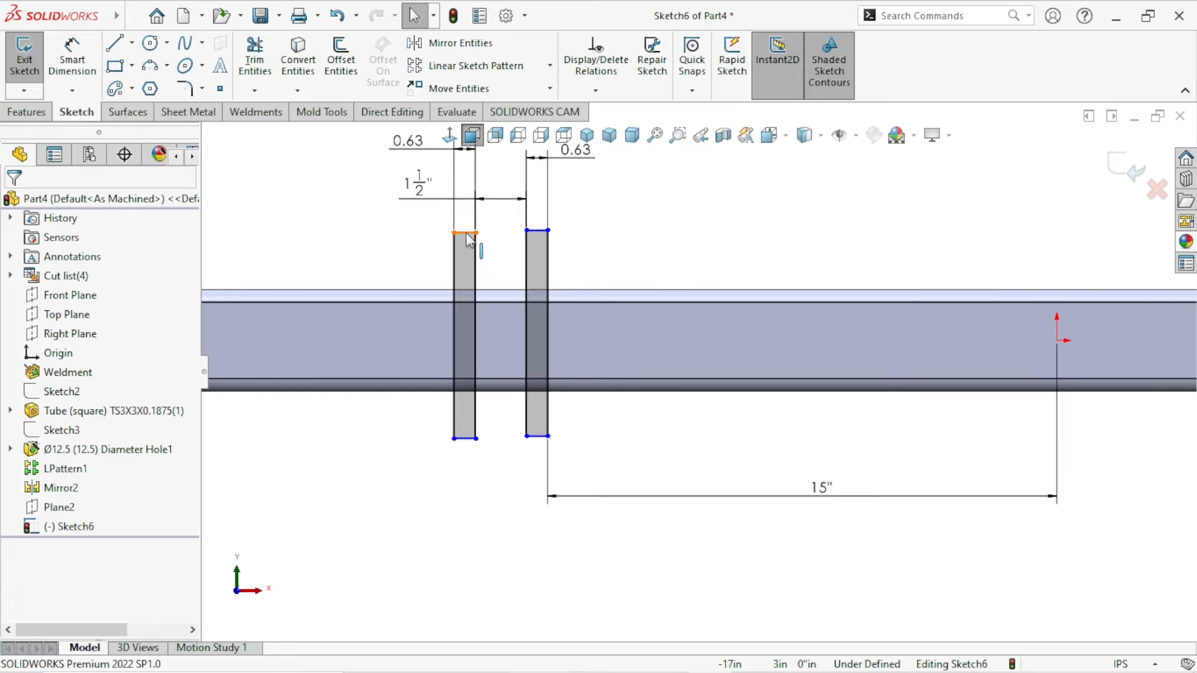
ctrl+click(432, 289)
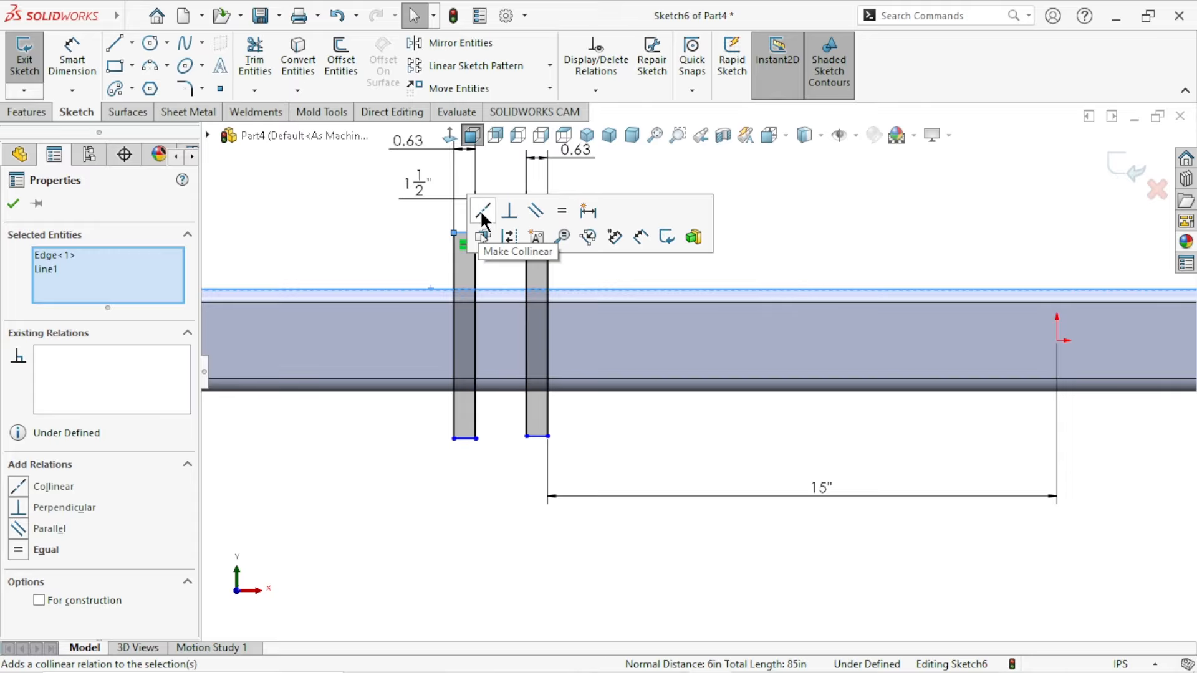
click(322, 233)
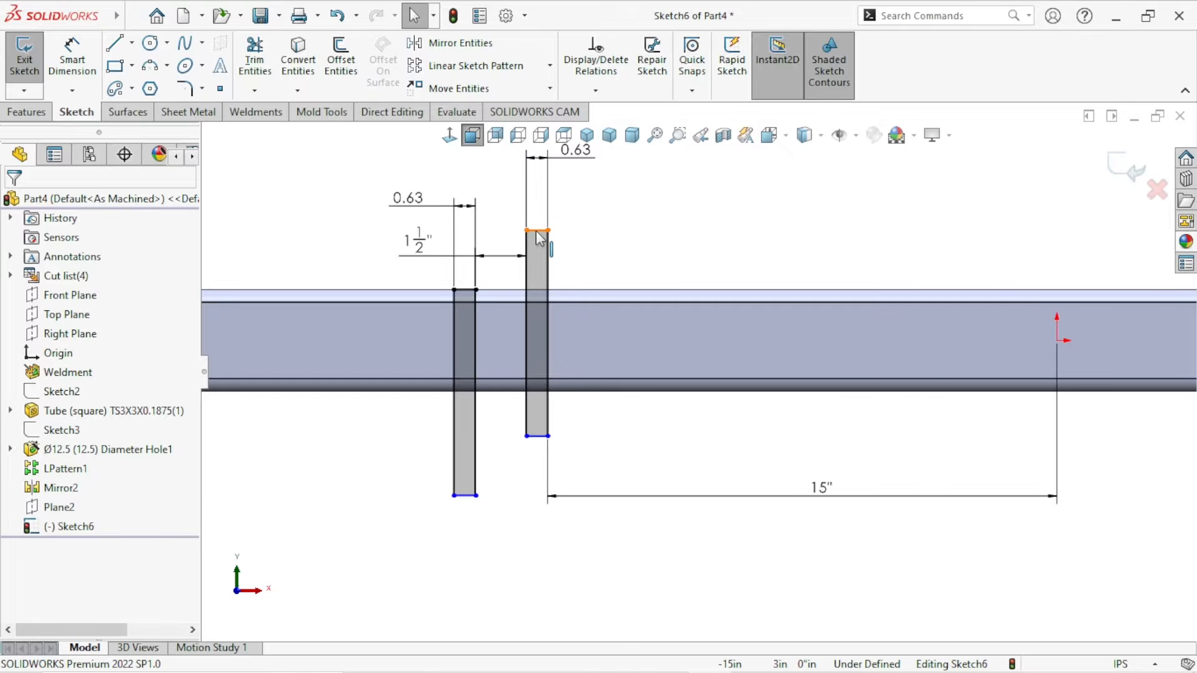
Step: Make the top line of the rectangle nearer the origin collinear with the tube's top edge
click(538, 230)
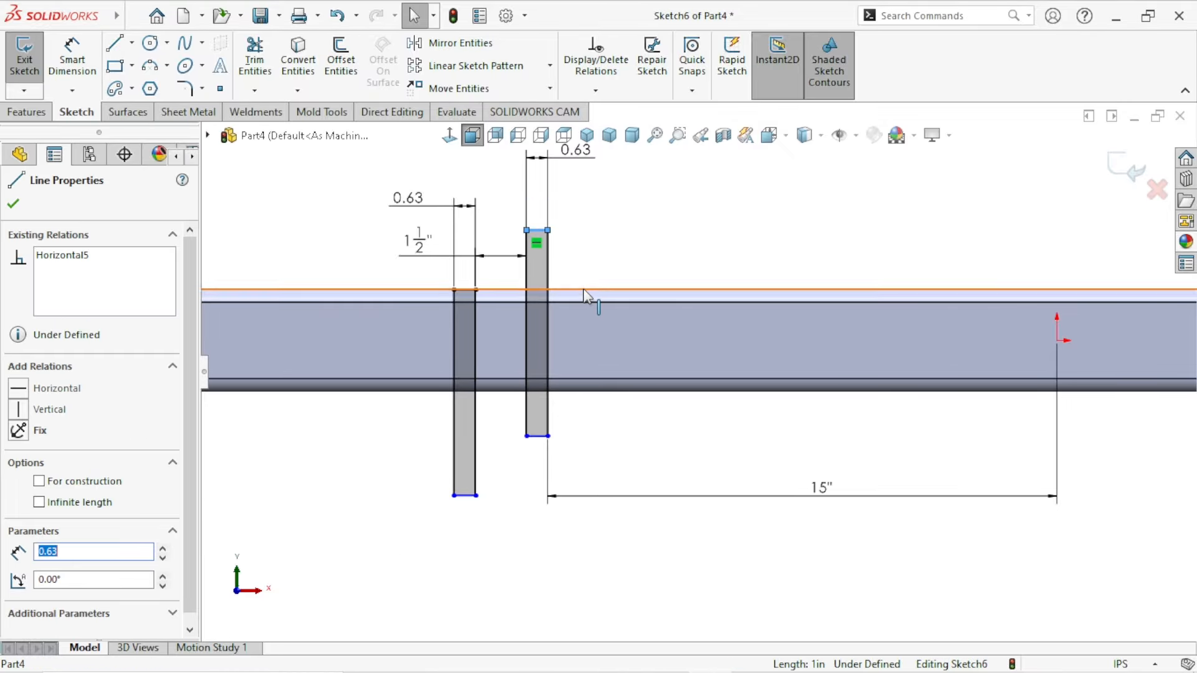
ctrl+click(587, 290)
click(640, 215)
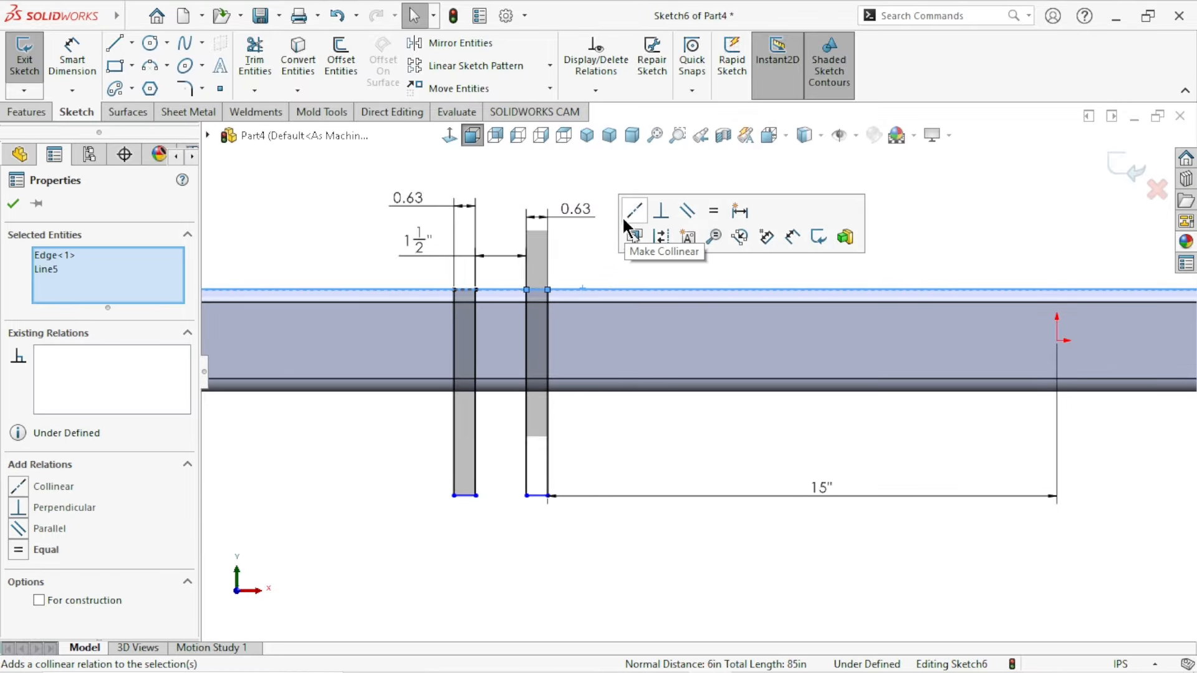
click(461, 543)
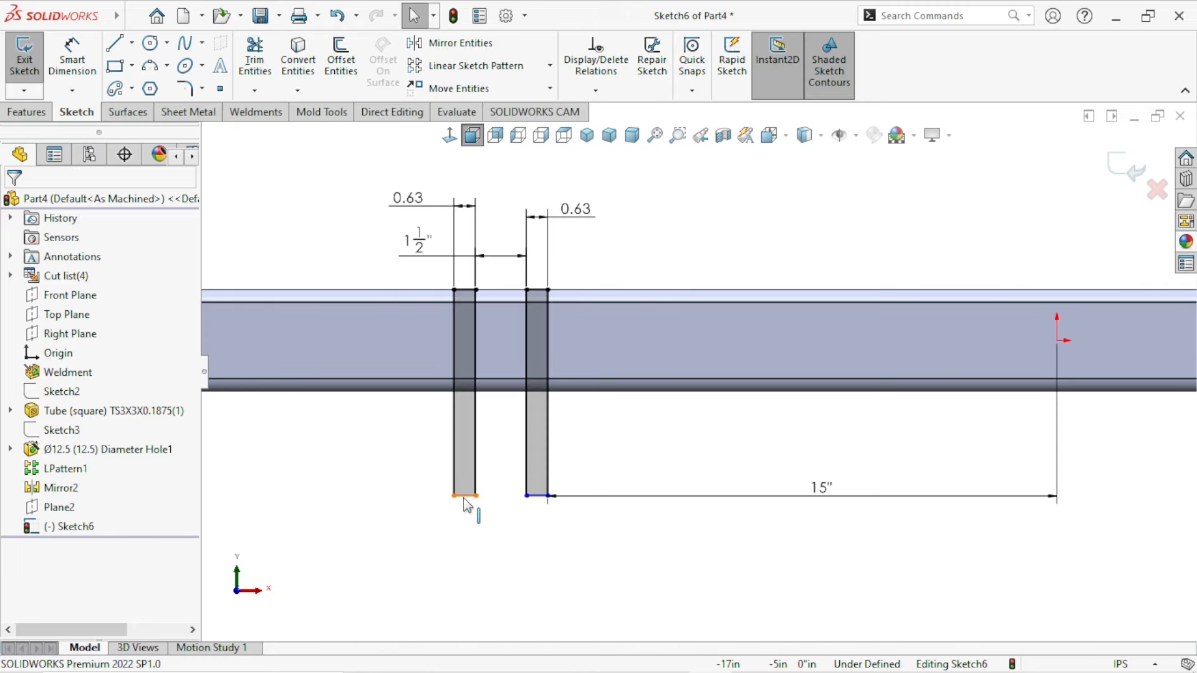
Step: Make the bottom lines of both rectangles collinear with the bottom edge of the front tube
click(464, 496)
ctrl+click(540, 497)
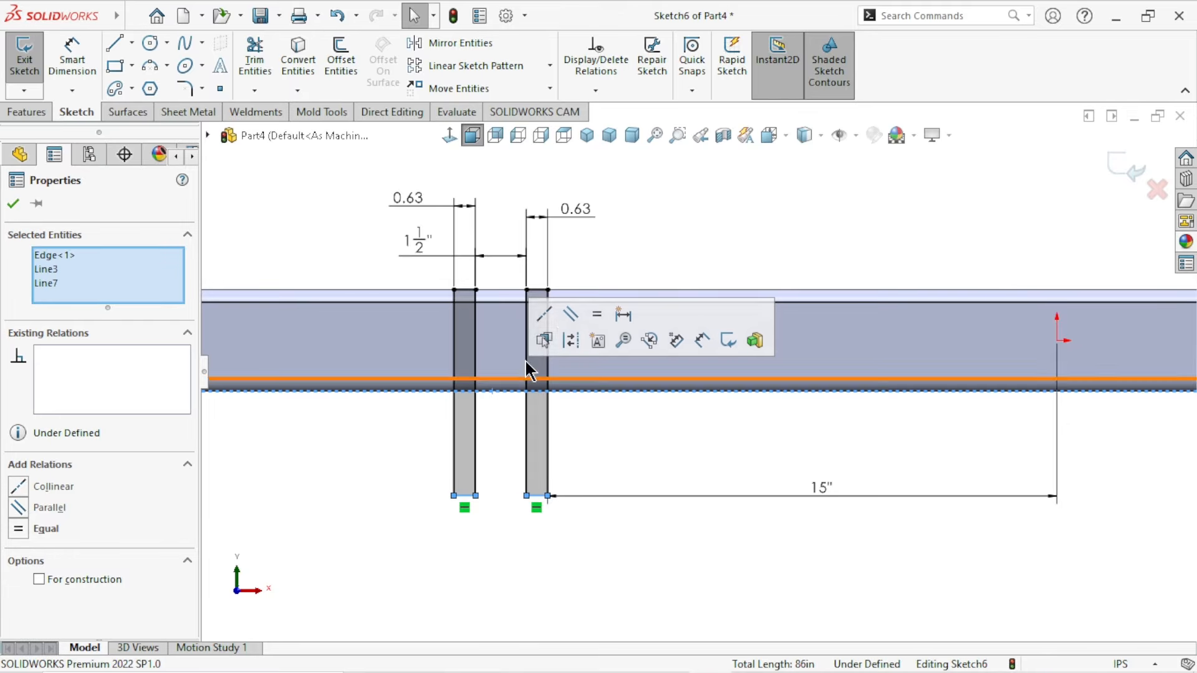
click(543, 316)
click(629, 564)
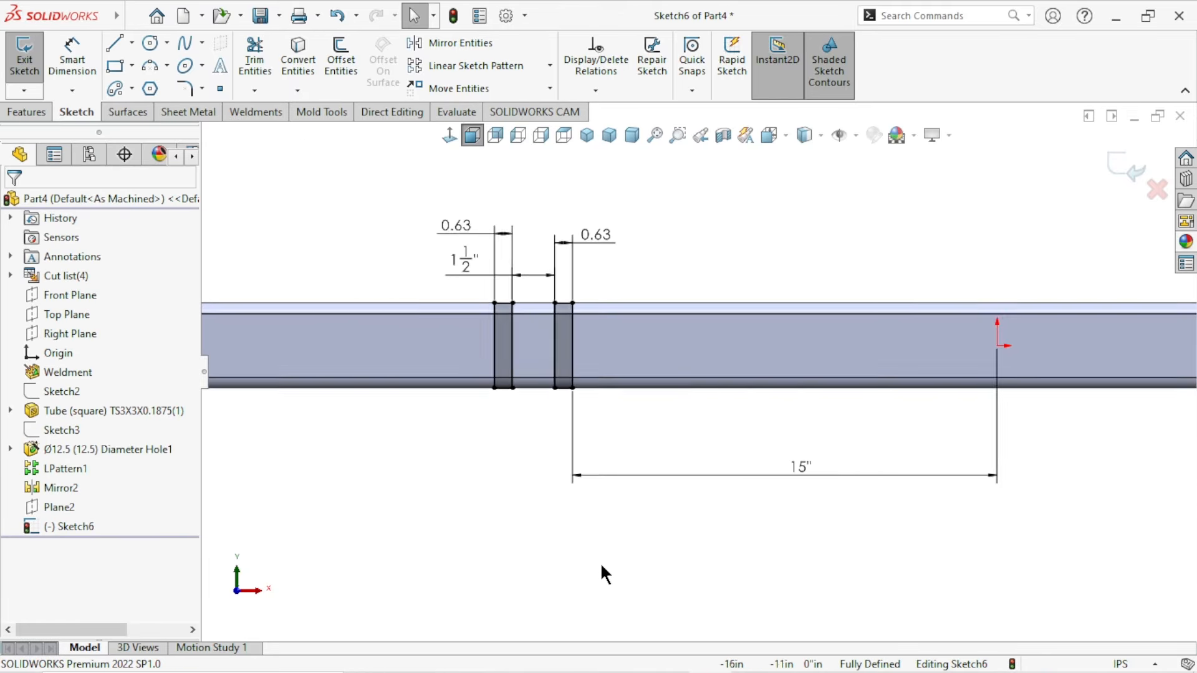
Step: Set up a boss extrude of the two rectangles, reversed toward the front tube with the Up To Next end condition
scroll(678, 383, up, 2)
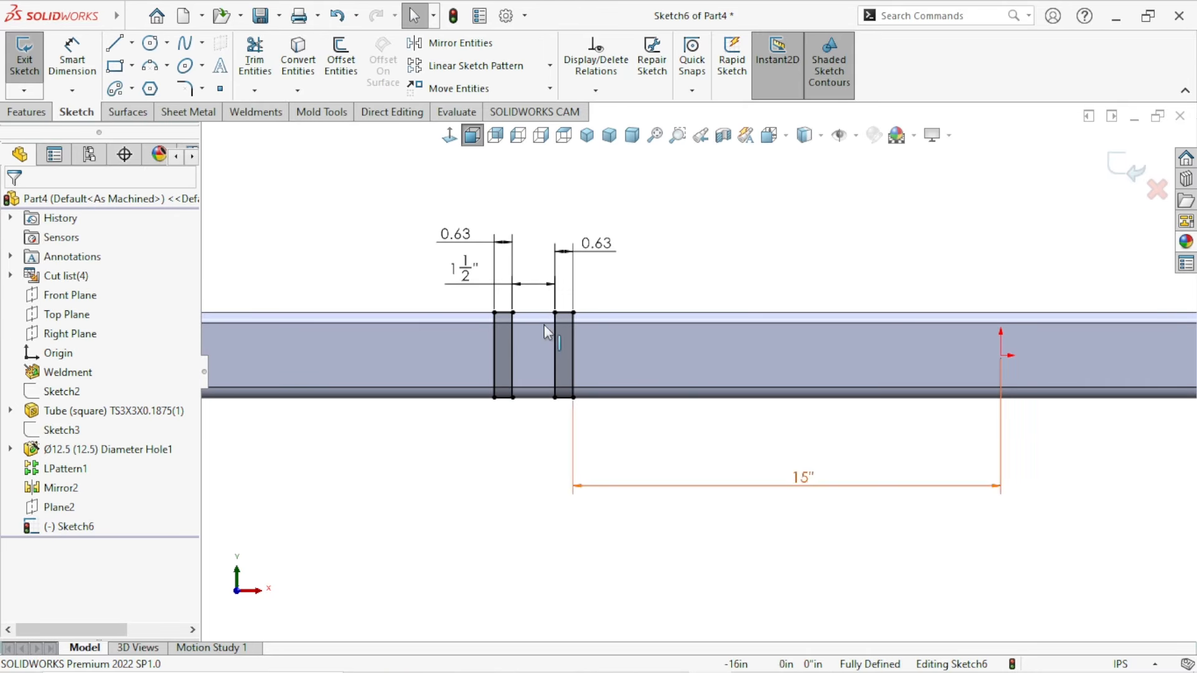
scroll(698, 374, up, 3)
middle_drag(740, 460, 906, 366)
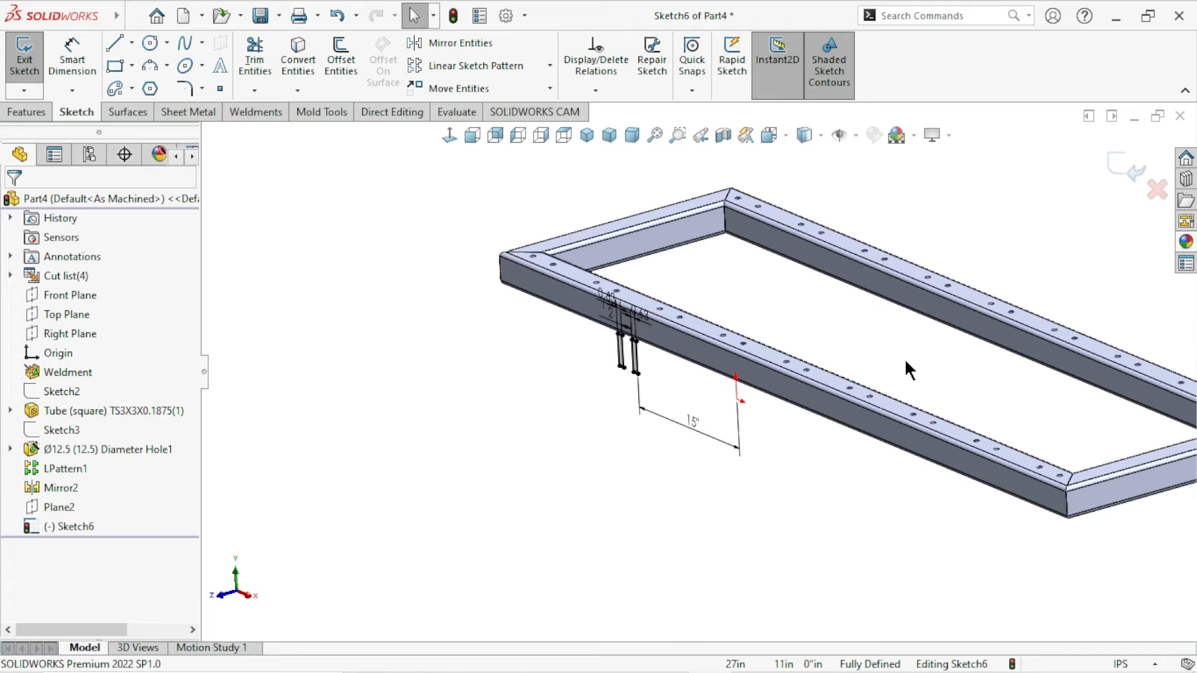
scroll(842, 399, down, 3)
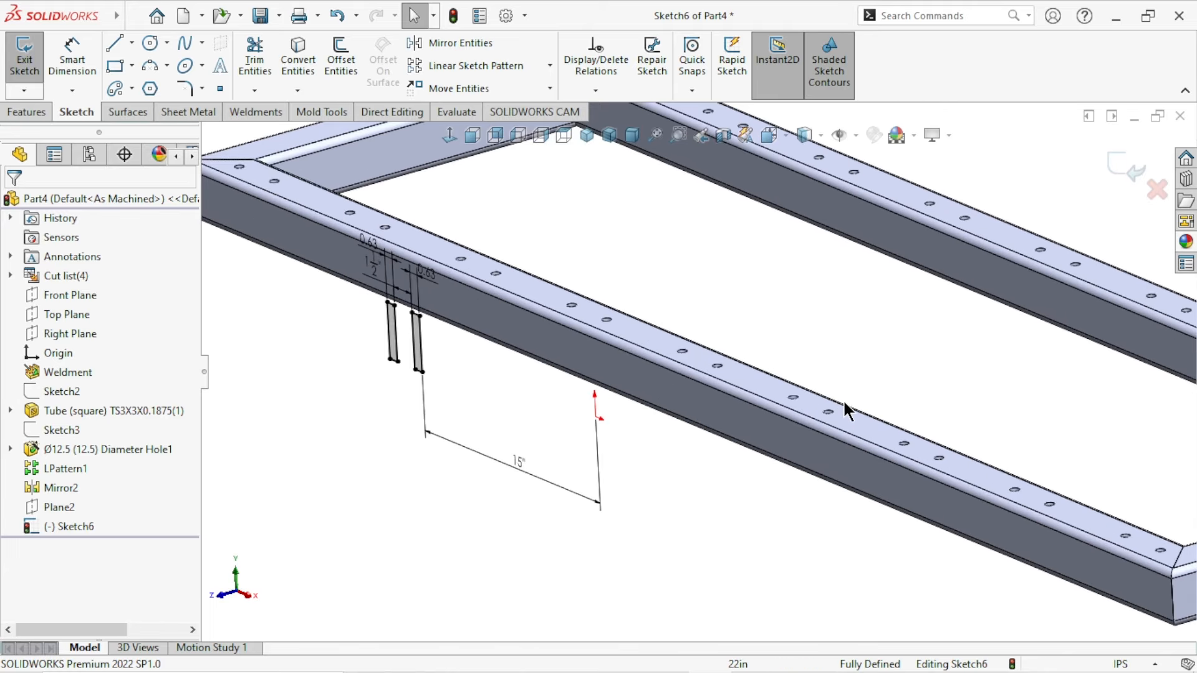
click(23, 115)
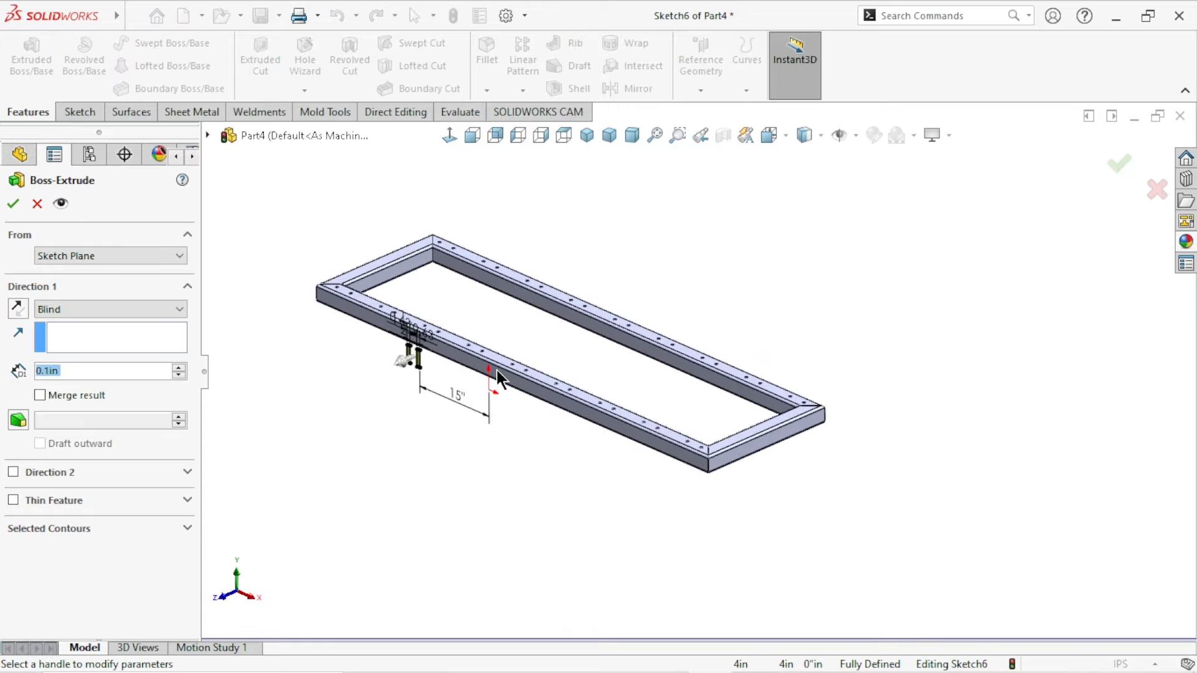
scroll(444, 358, down, 2)
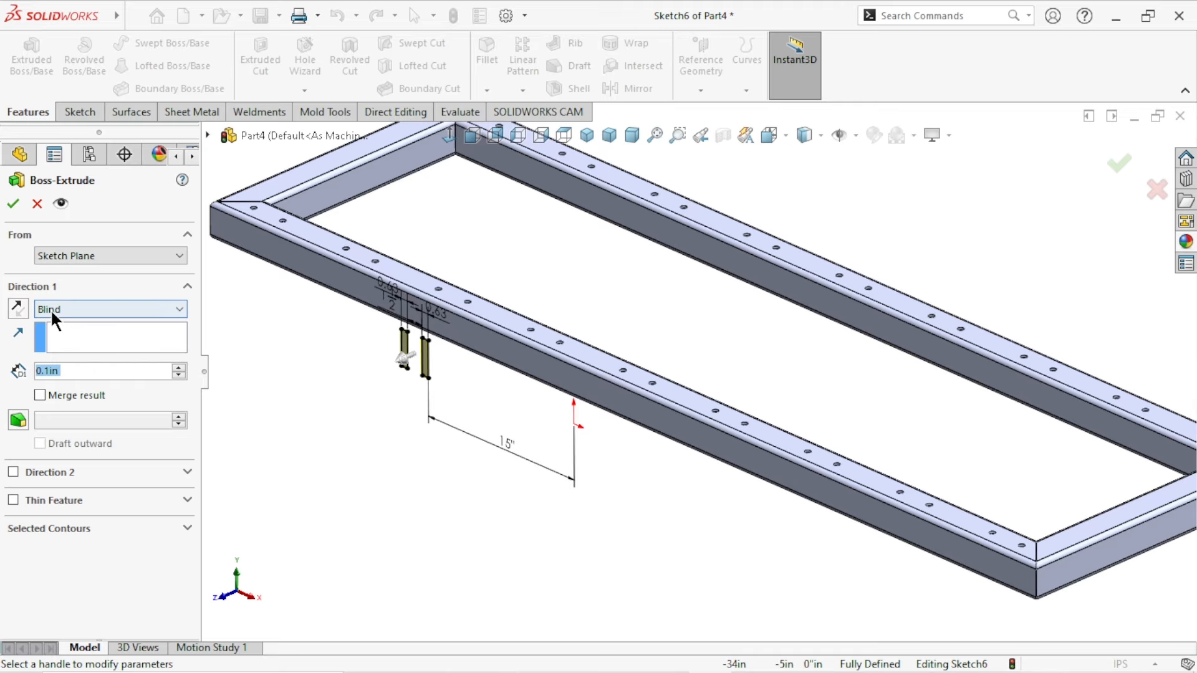
click(50, 309)
click(288, 425)
click(18, 309)
click(53, 309)
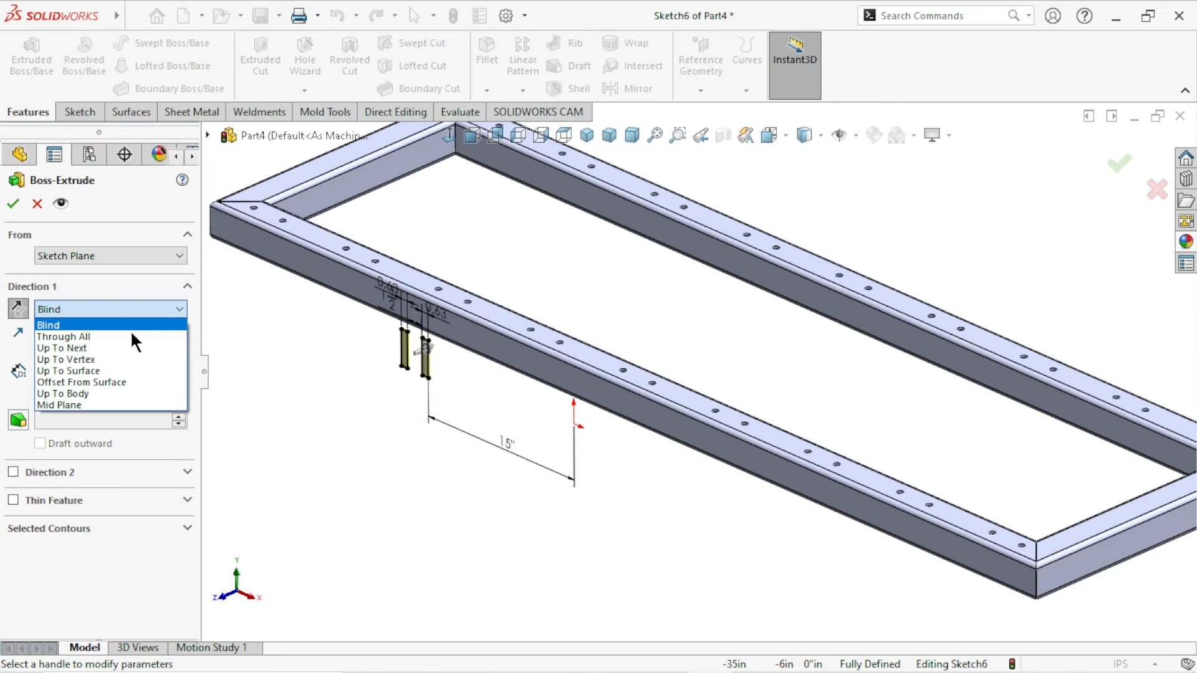
click(101, 346)
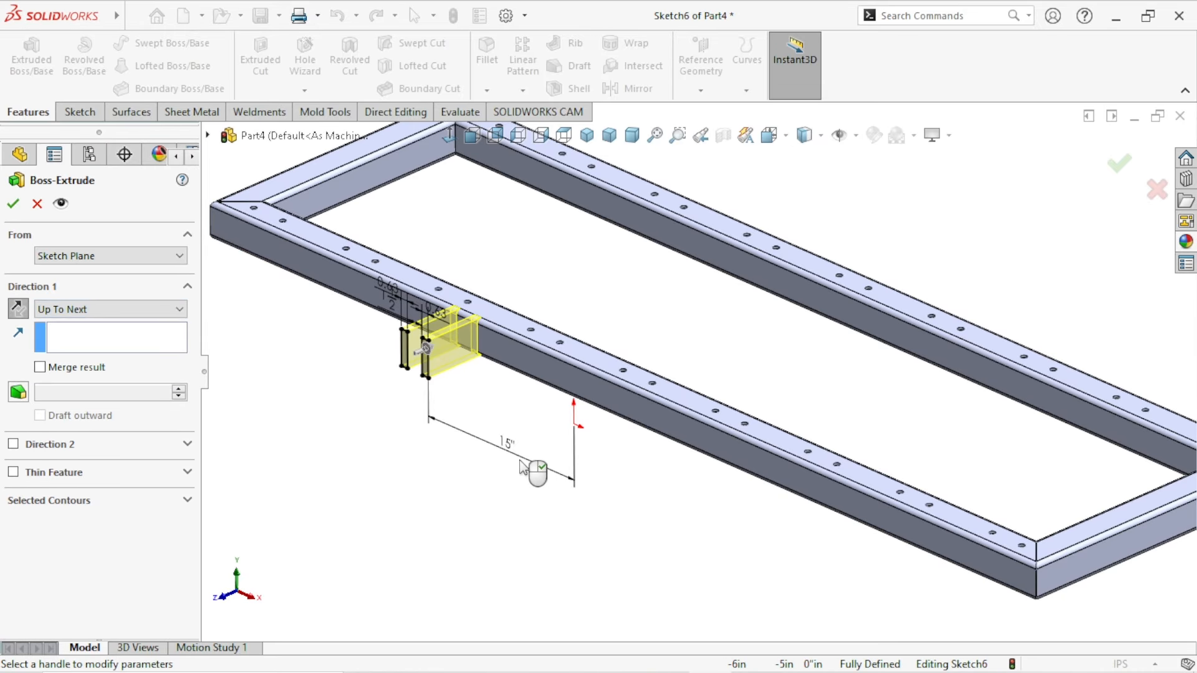
Step: Merge the extruded plates with the front tube and complete the extrusion
scroll(486, 361, down, 2)
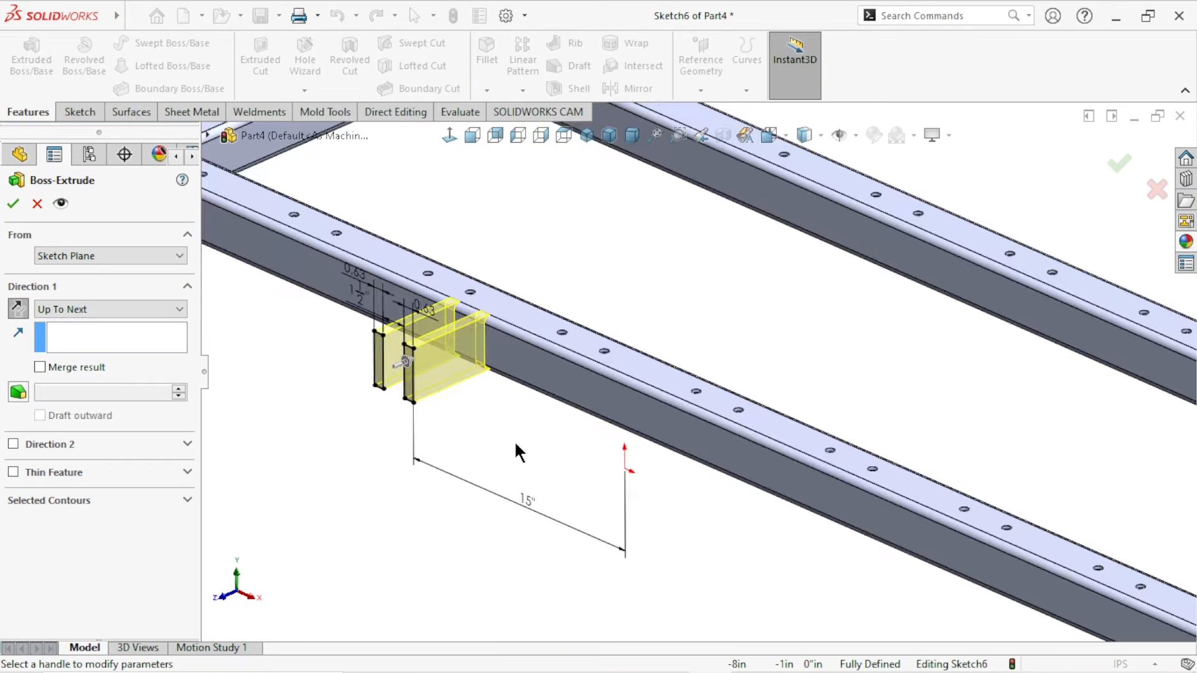
scroll(514, 440, up, 3)
scroll(721, 400, down, 3)
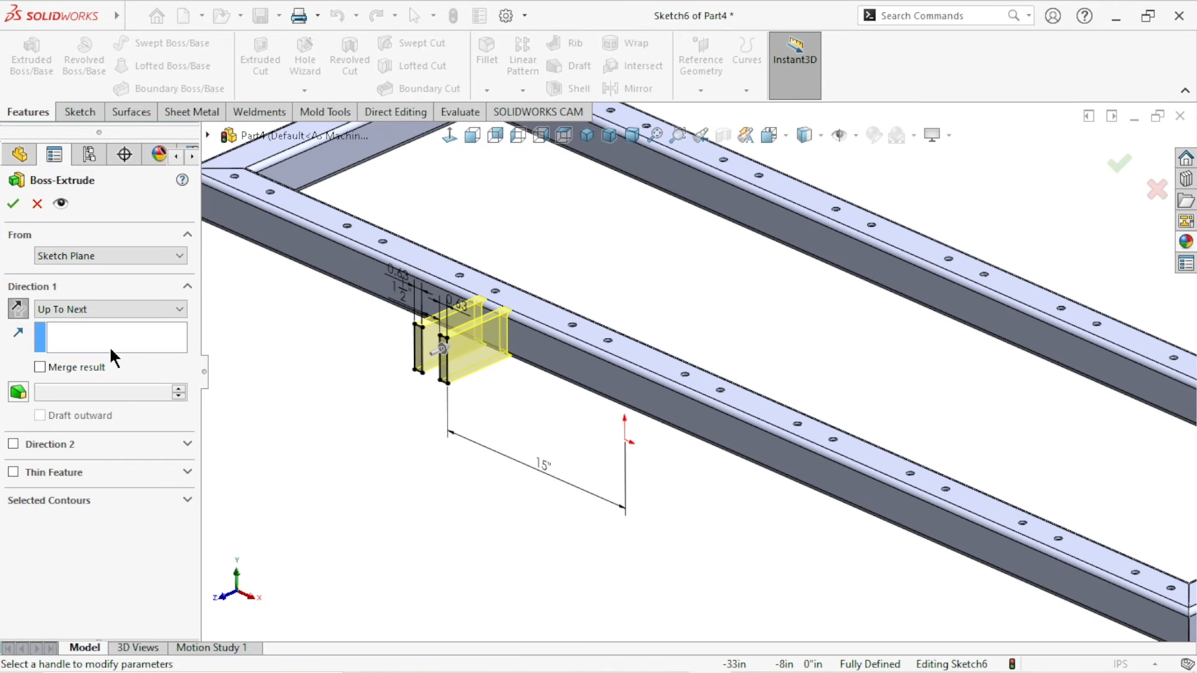
click(40, 367)
scroll(631, 343, up, 2)
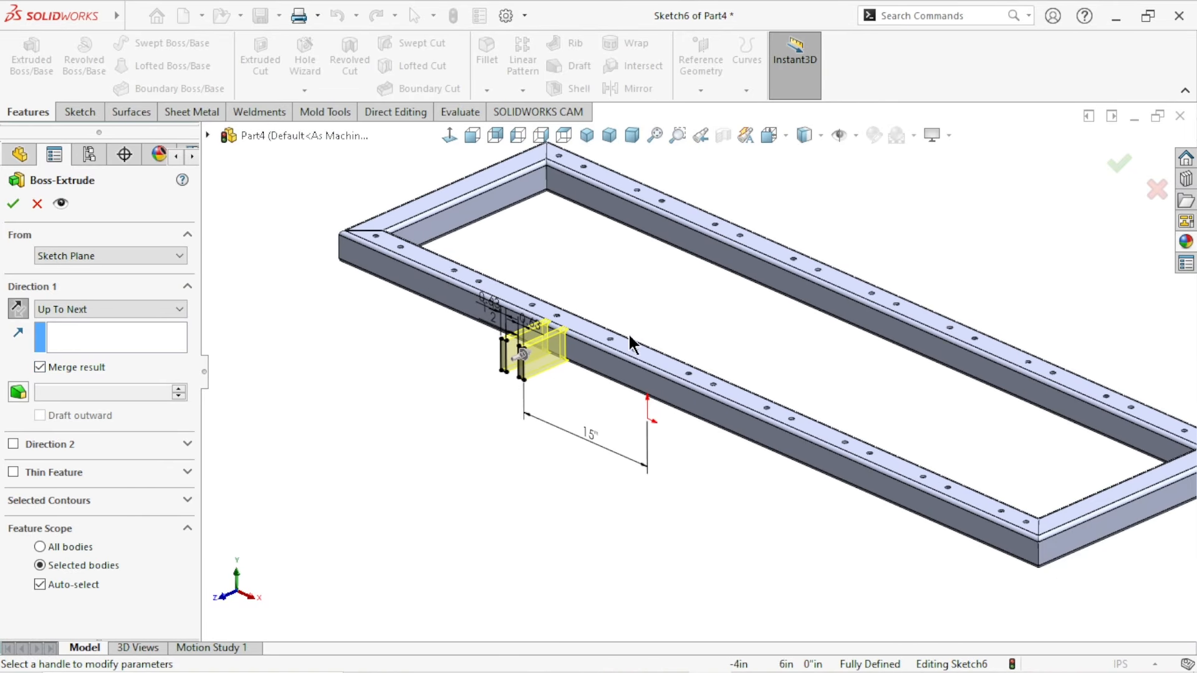
scroll(632, 343, down, 2)
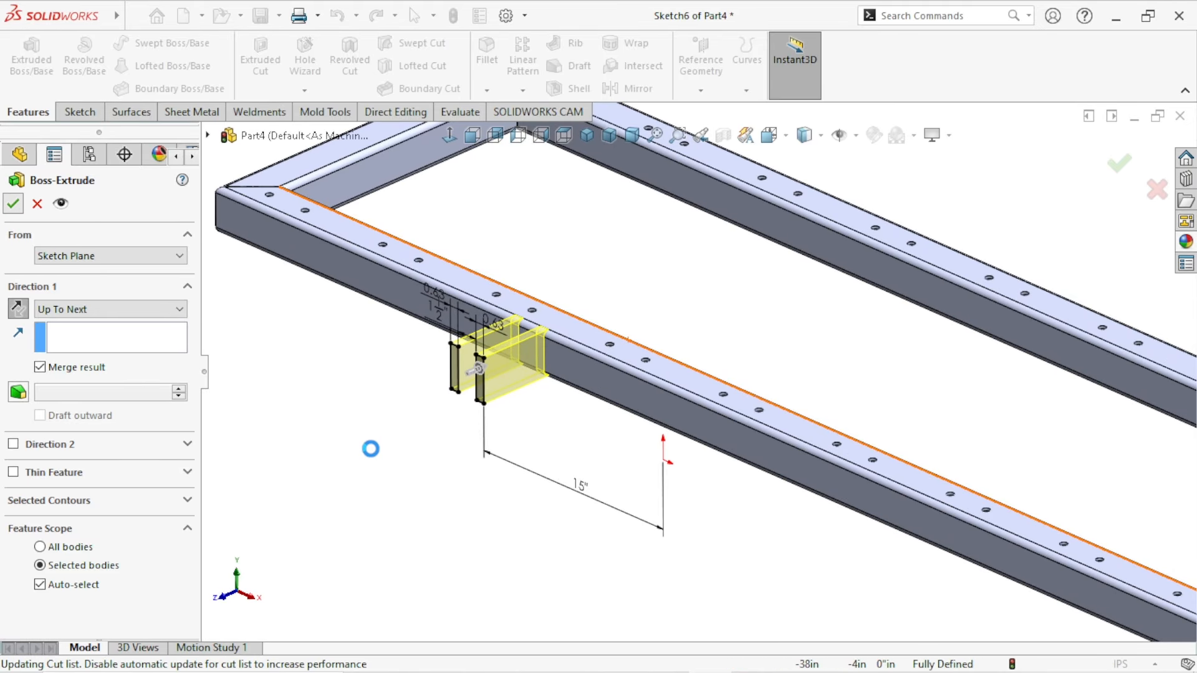
click(371, 459)
scroll(716, 392, up, 3)
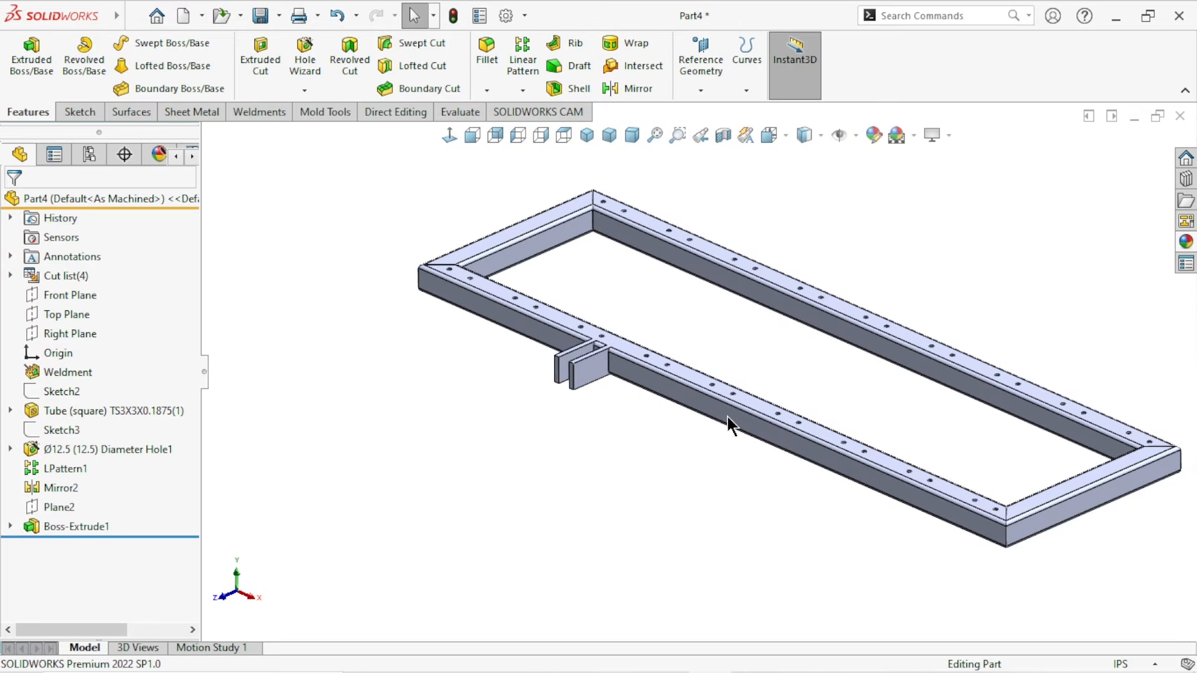
Step: Round the free end of the outer plate with a full round fillet across its top, end and bottom faces
scroll(725, 416, down, 2)
scroll(679, 380, up, 1)
scroll(734, 385, down, 2)
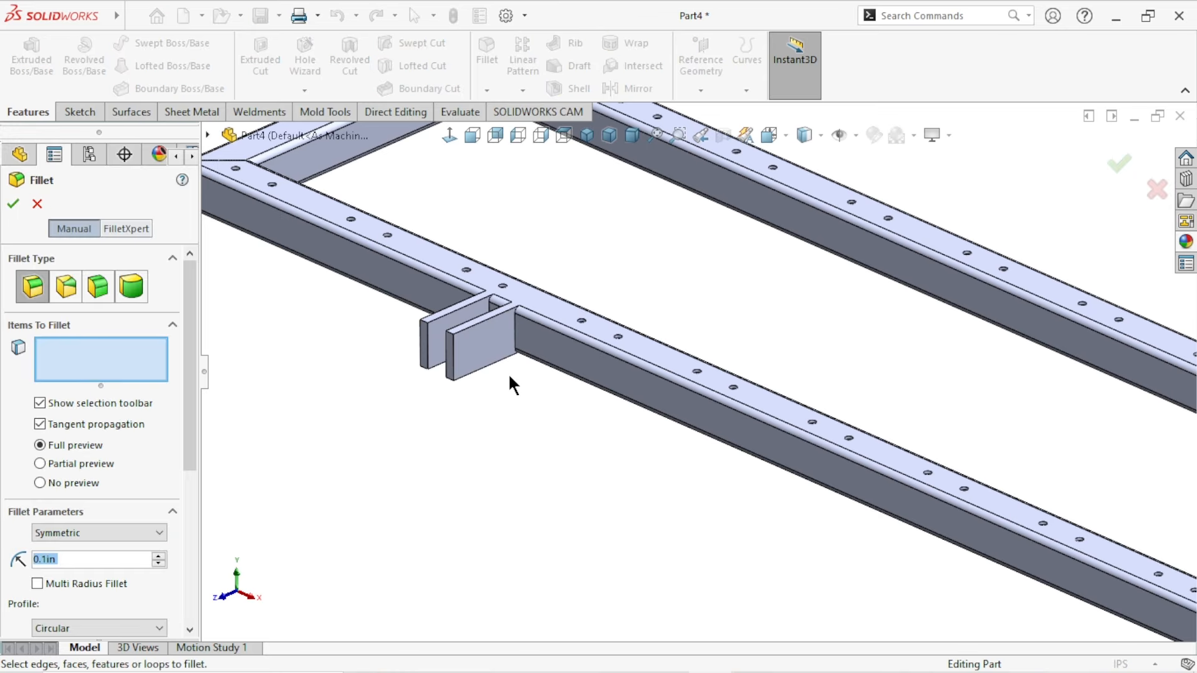
click(131, 286)
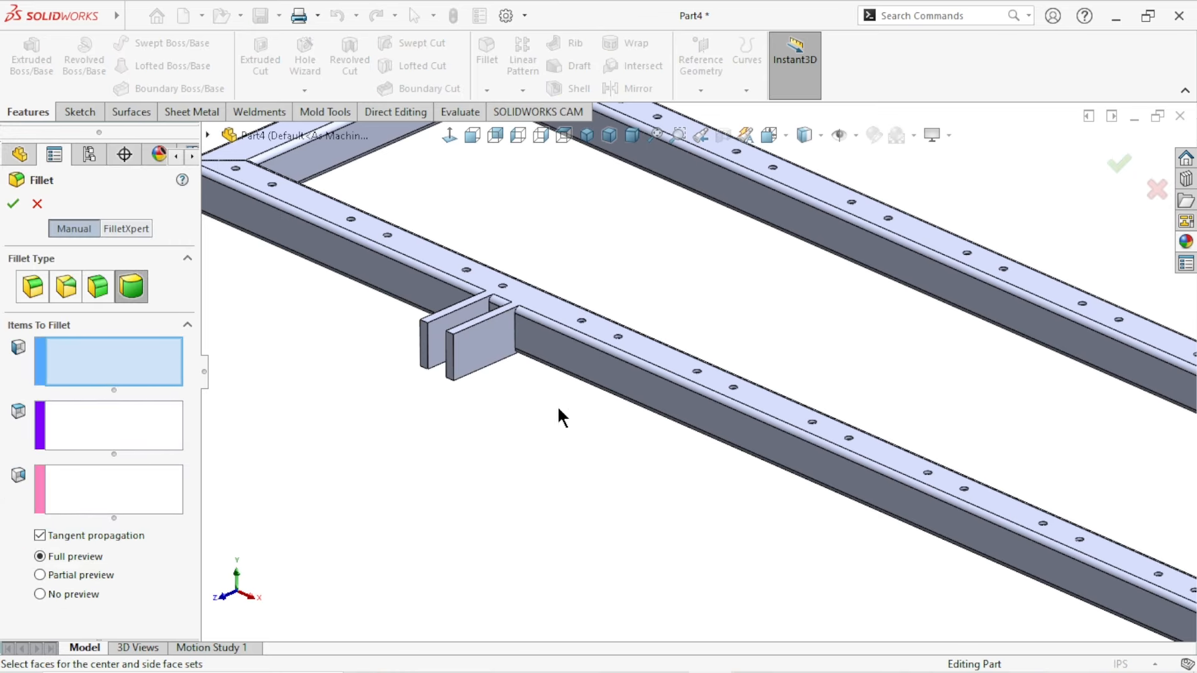
scroll(499, 368, down, 3)
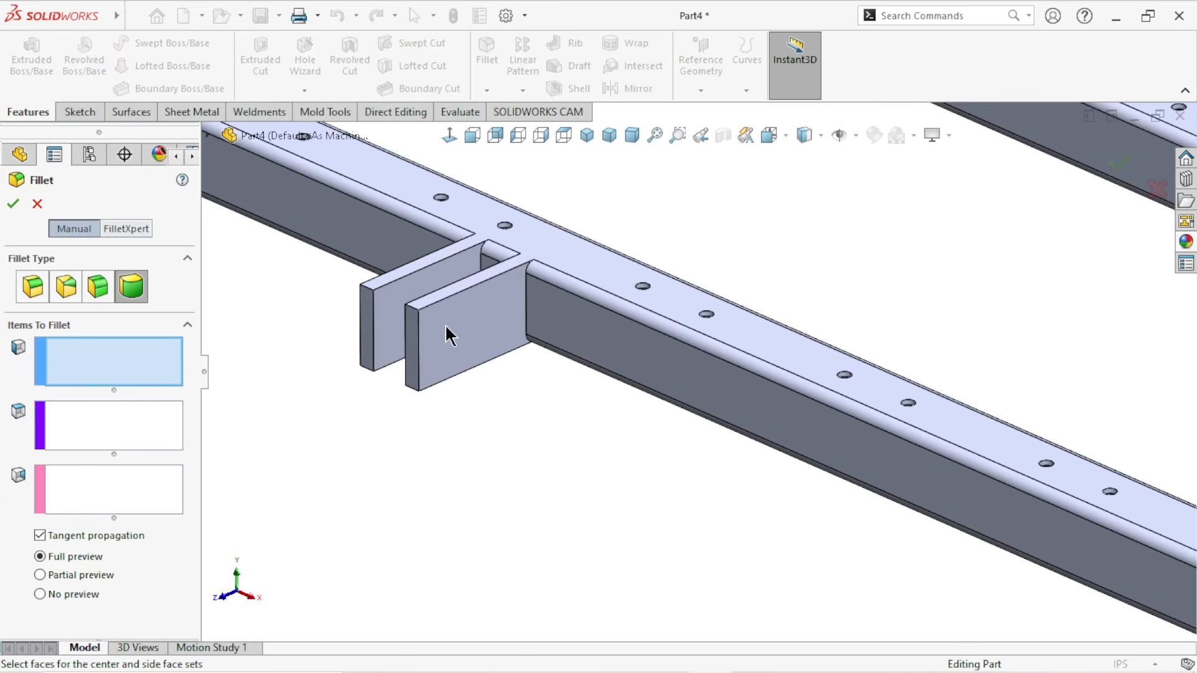
click(377, 284)
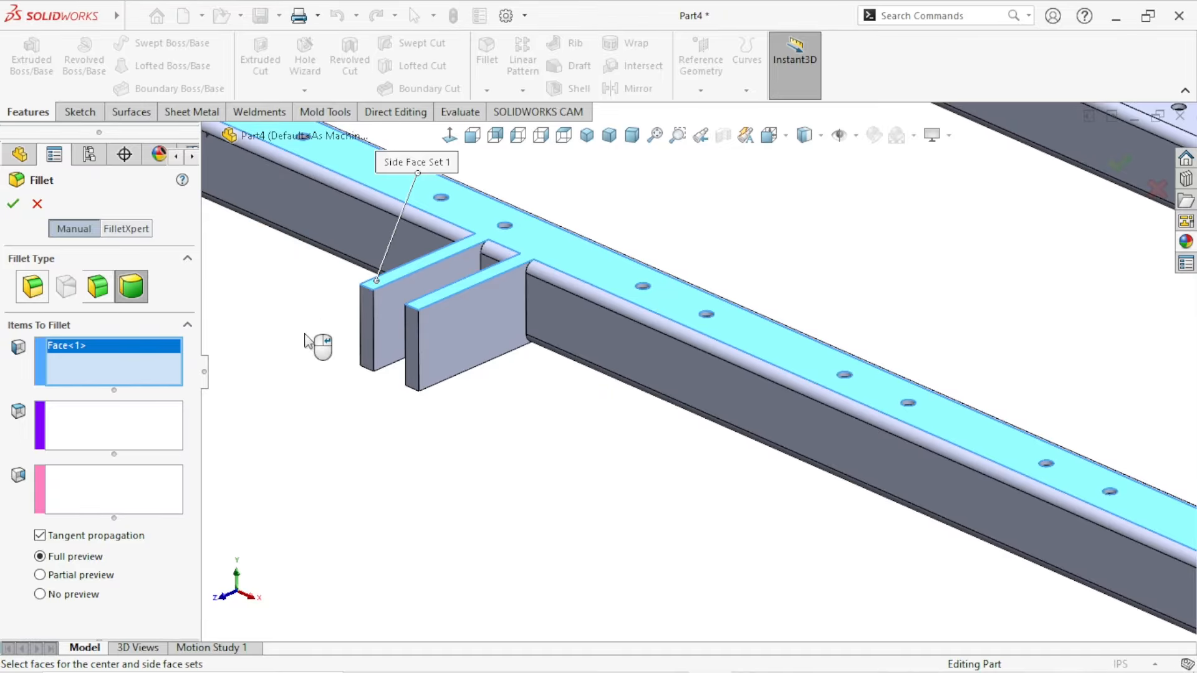
click(112, 422)
click(368, 332)
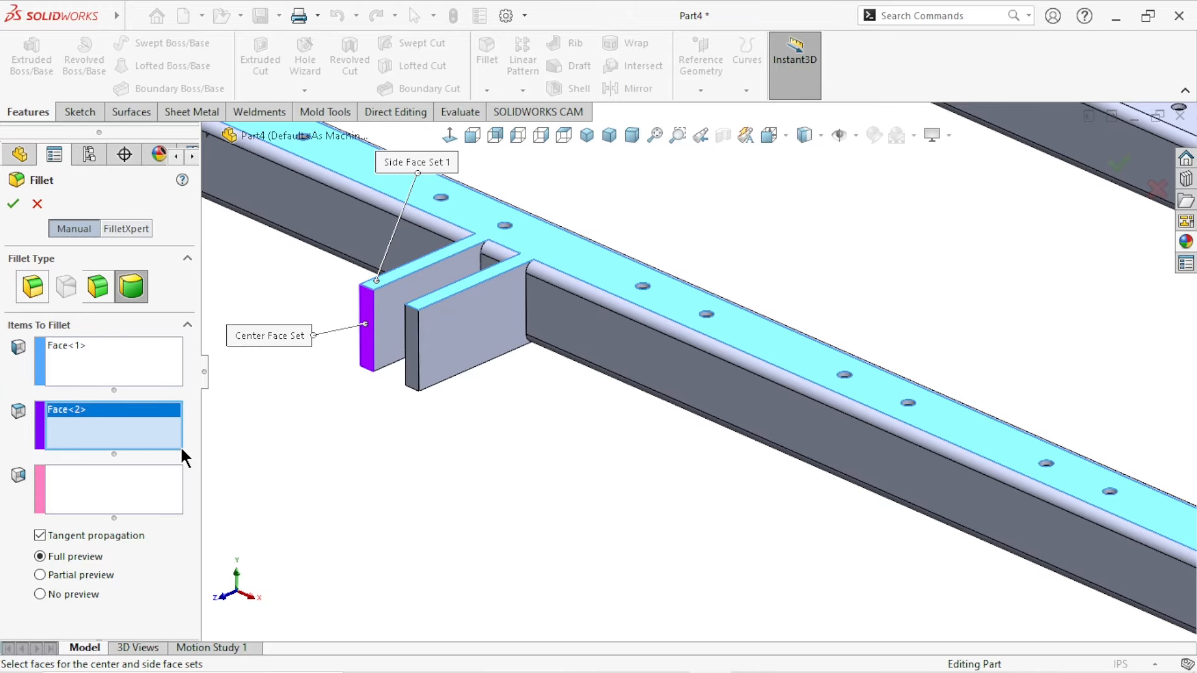
click(100, 502)
middle_drag(430, 513, 450, 352)
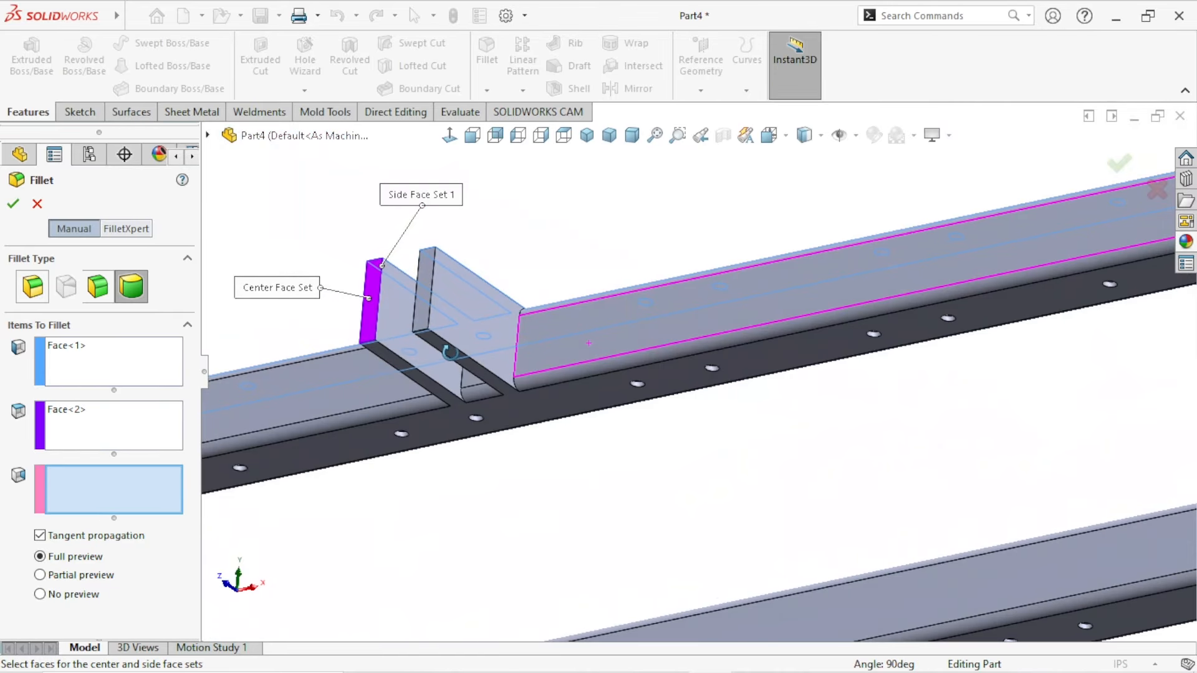
click(399, 366)
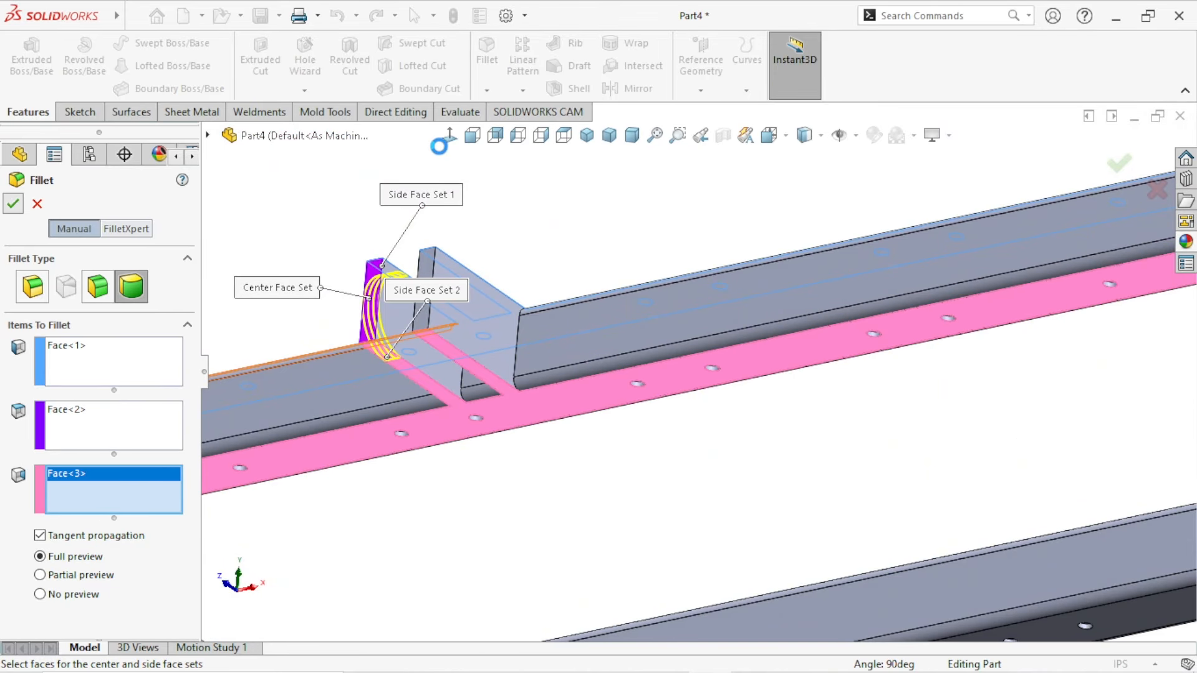
key(Return)
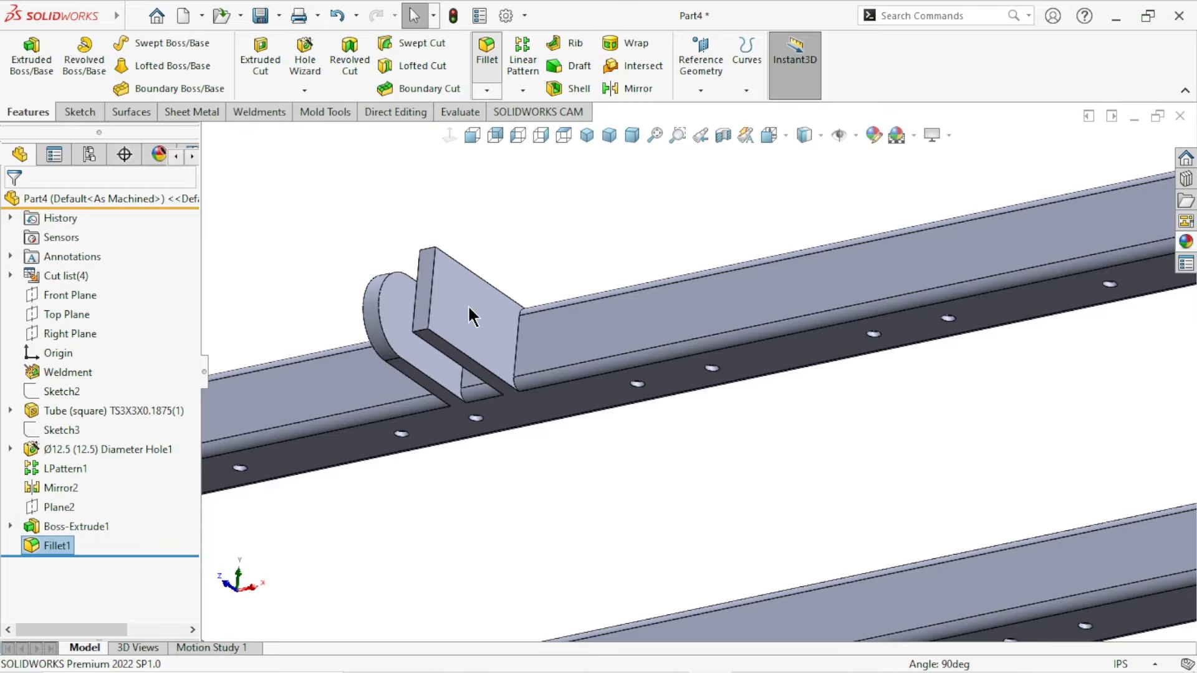
Step: Round the free end of the plate nearer the origin with a full round fillet across its bottom, end and top faces
key(Return)
middle_drag(526, 245, 474, 343)
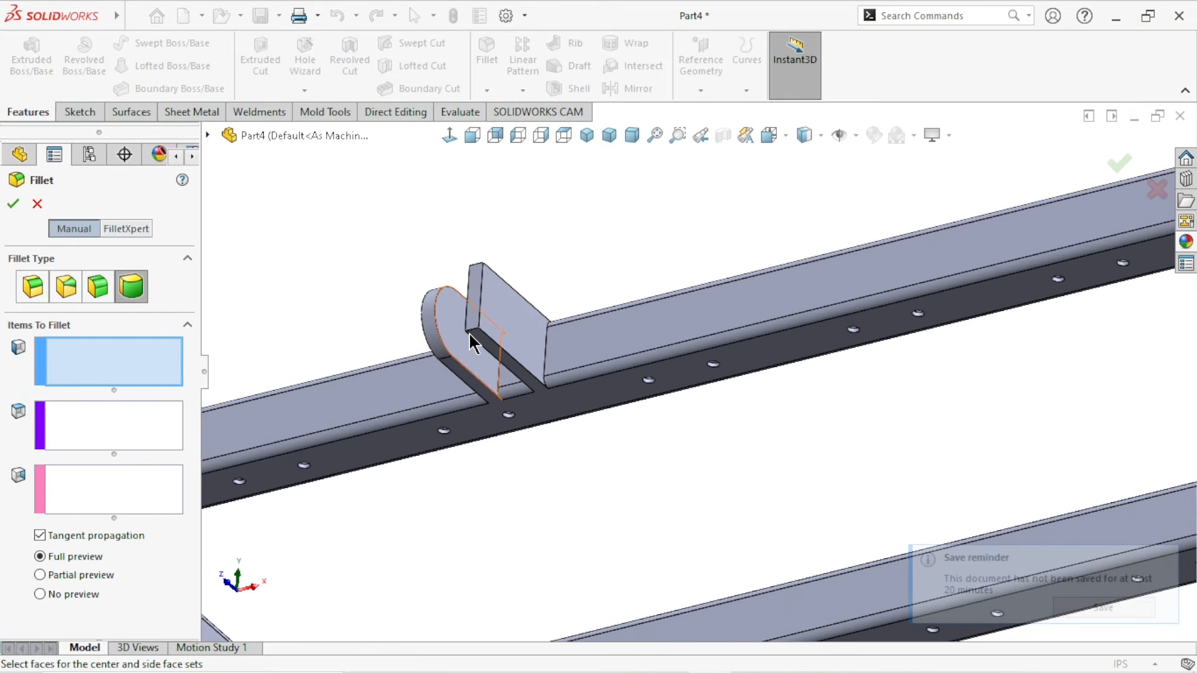
click(483, 338)
click(139, 422)
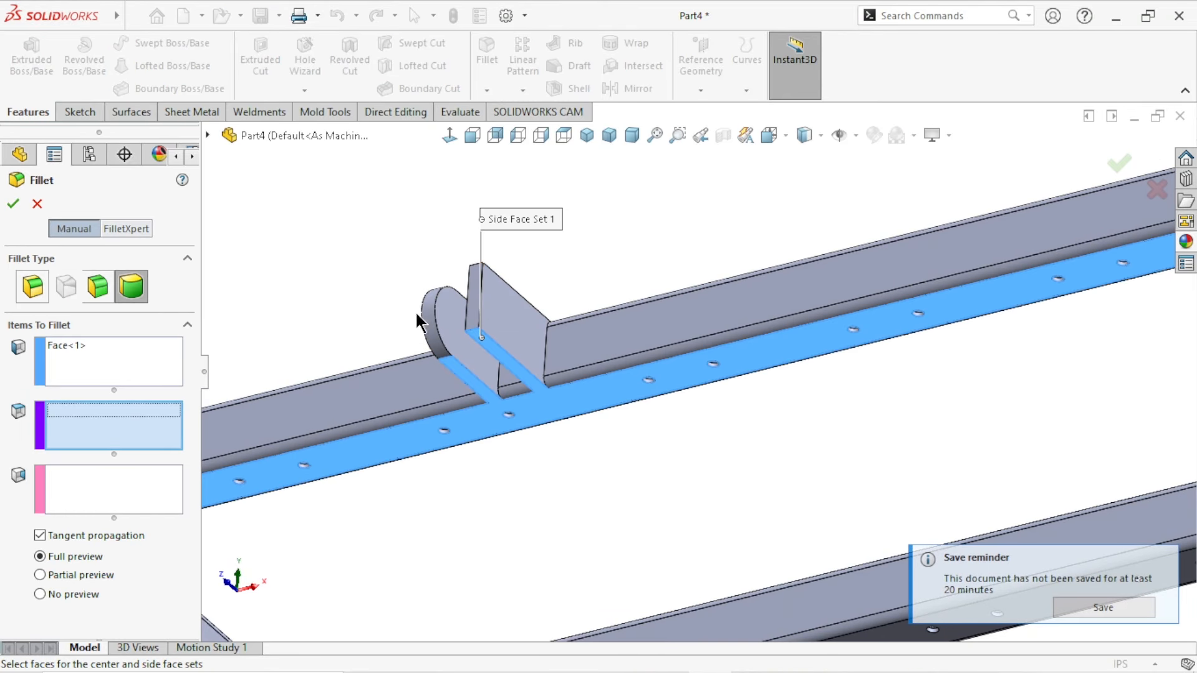
click(475, 289)
middle_drag(522, 266, 498, 406)
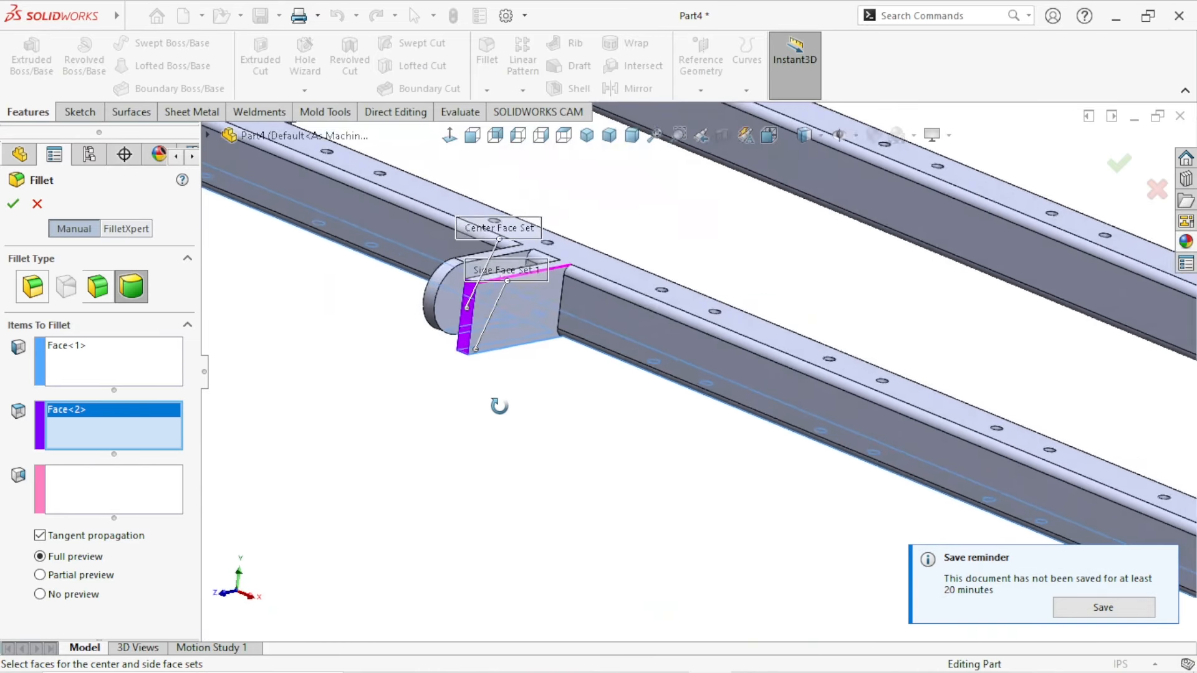
click(54, 491)
scroll(521, 315, down, 2)
middle_drag(588, 313, 592, 346)
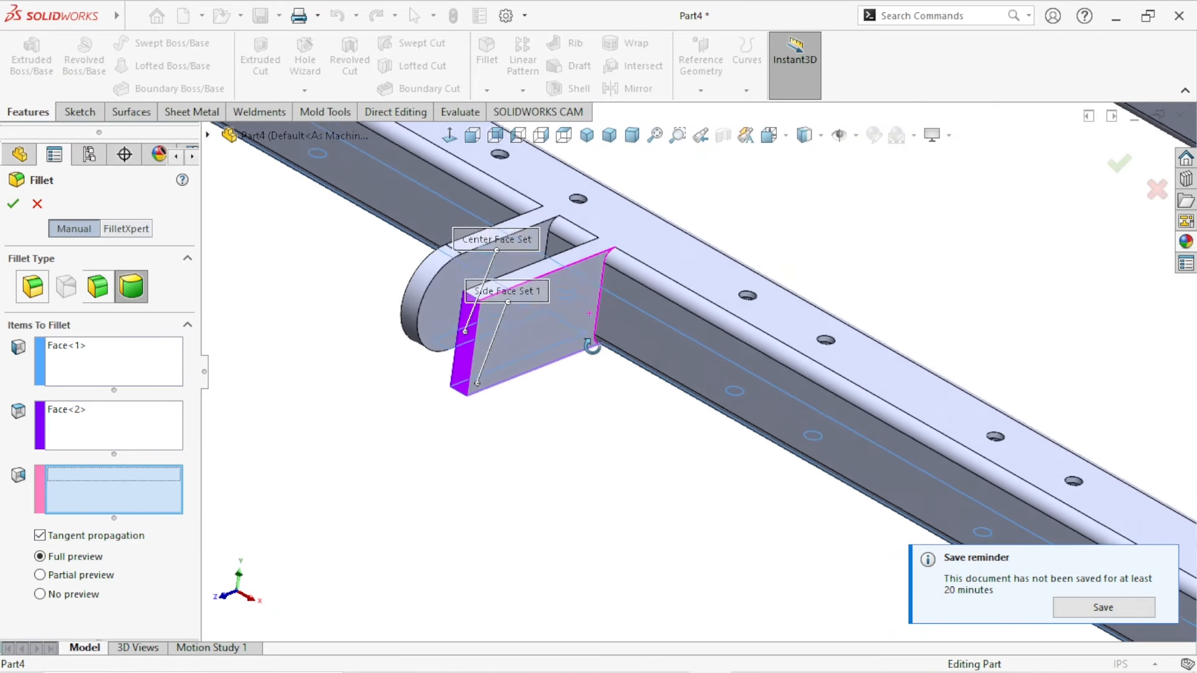
scroll(592, 287, down, 2)
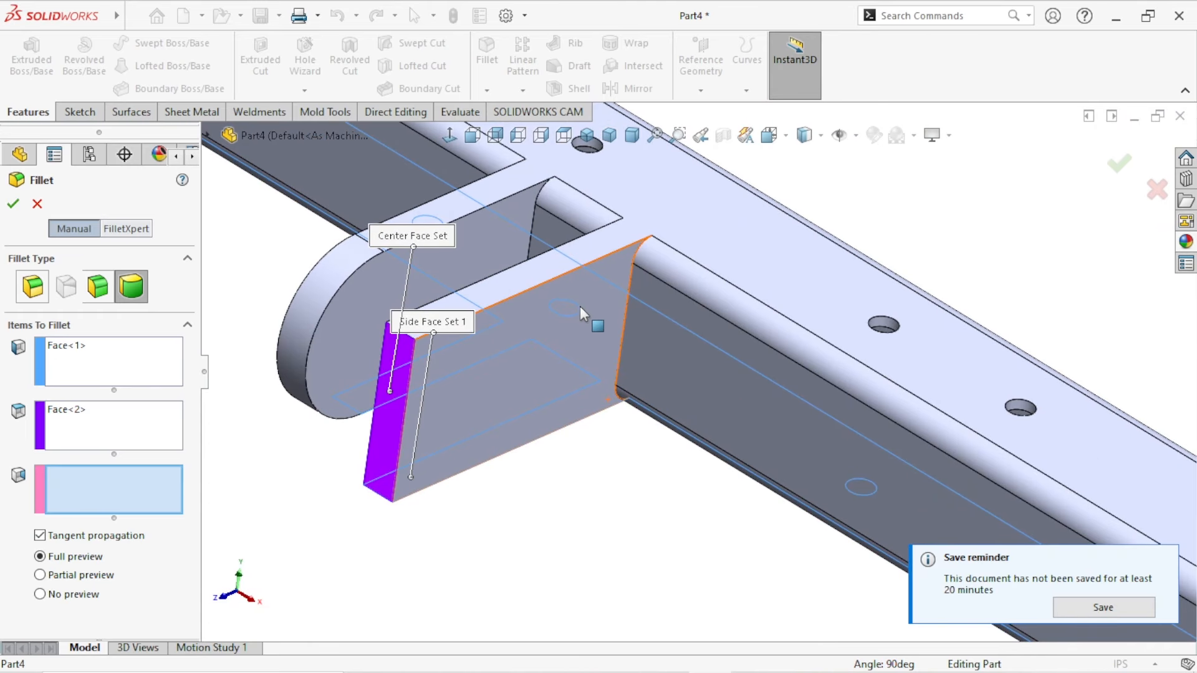
click(481, 293)
key(Return)
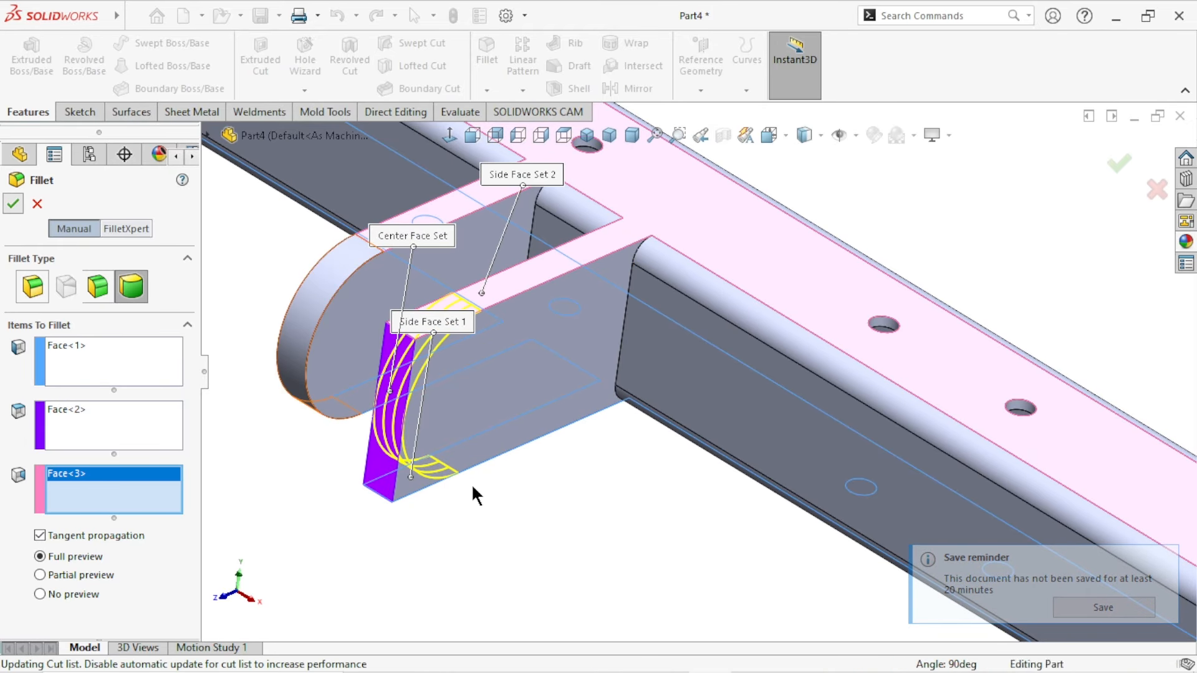
Step: Mirror the plate extrusion and both full round fillets about the Right Plane
key(f)
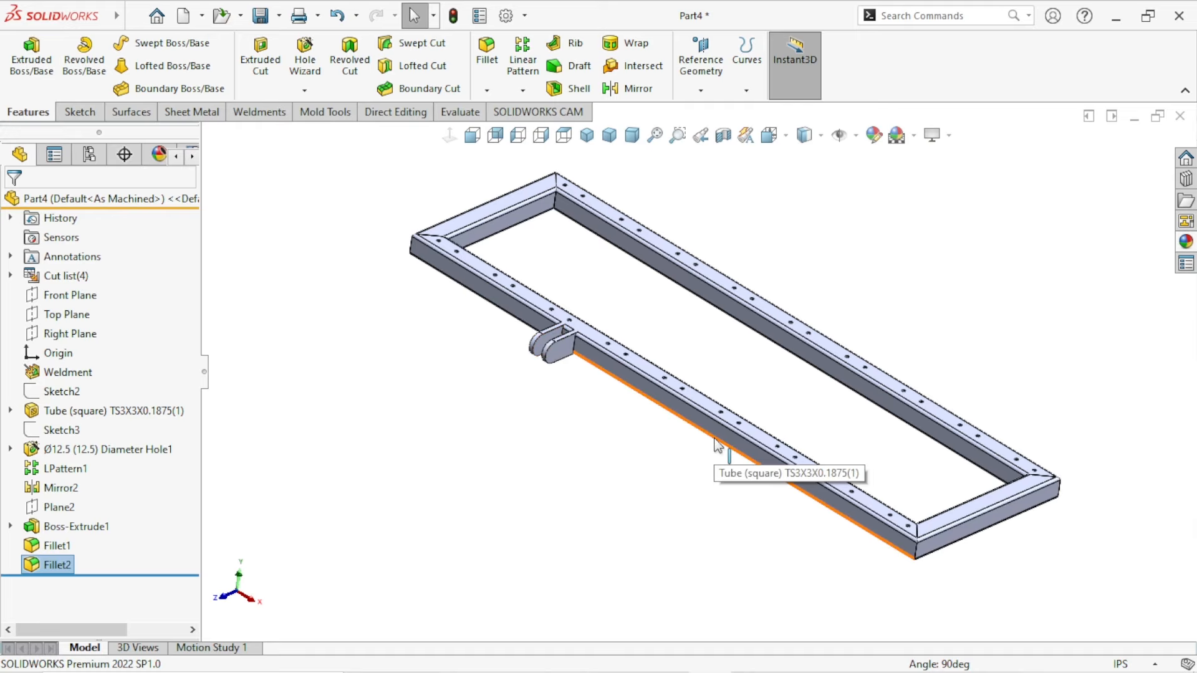
scroll(663, 490, up, 3)
scroll(922, 408, down, 2)
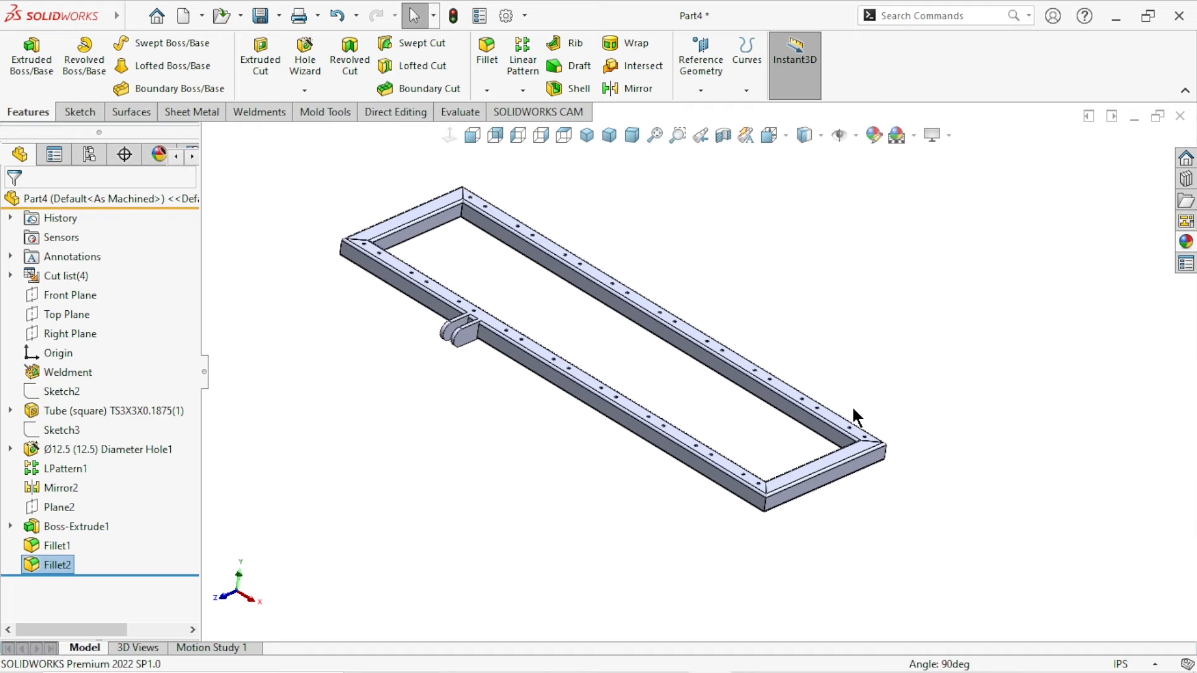
click(632, 88)
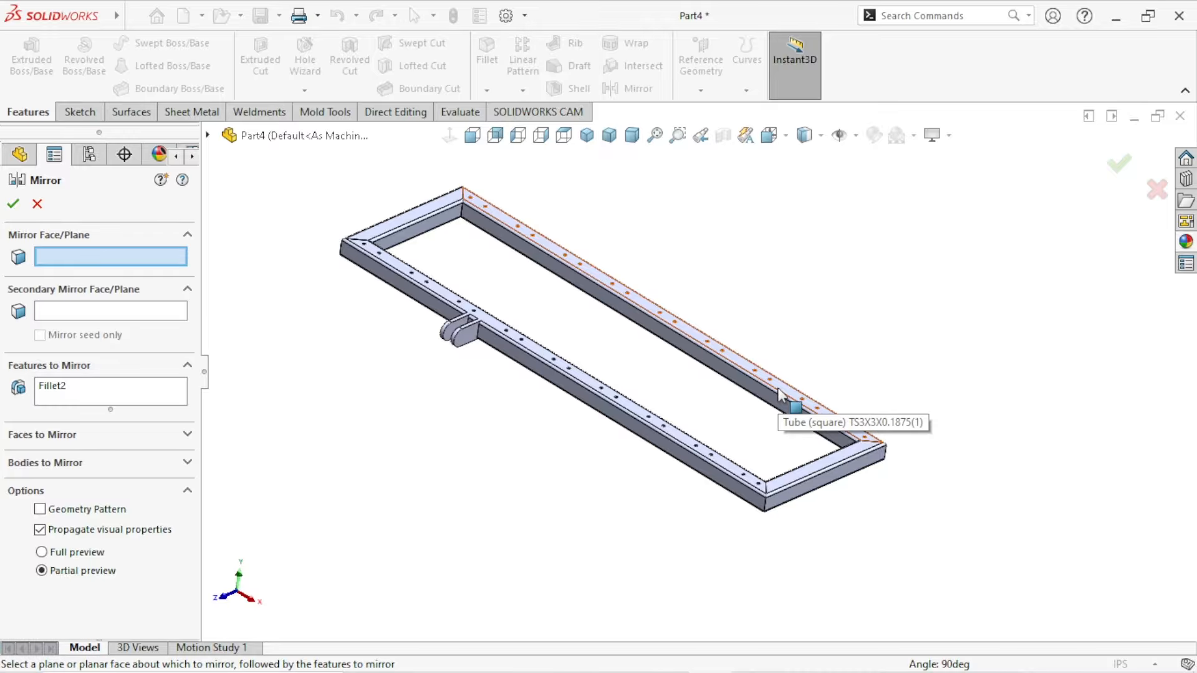
scroll(558, 421, up, 2)
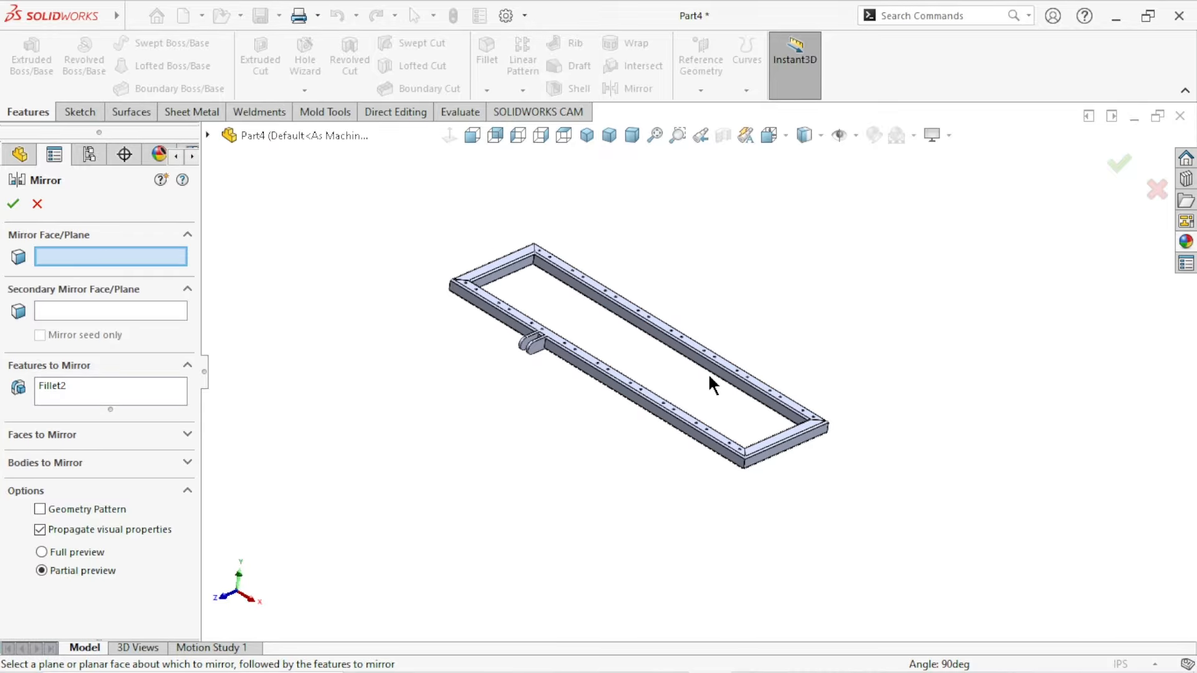
scroll(708, 372, down, 2)
click(208, 133)
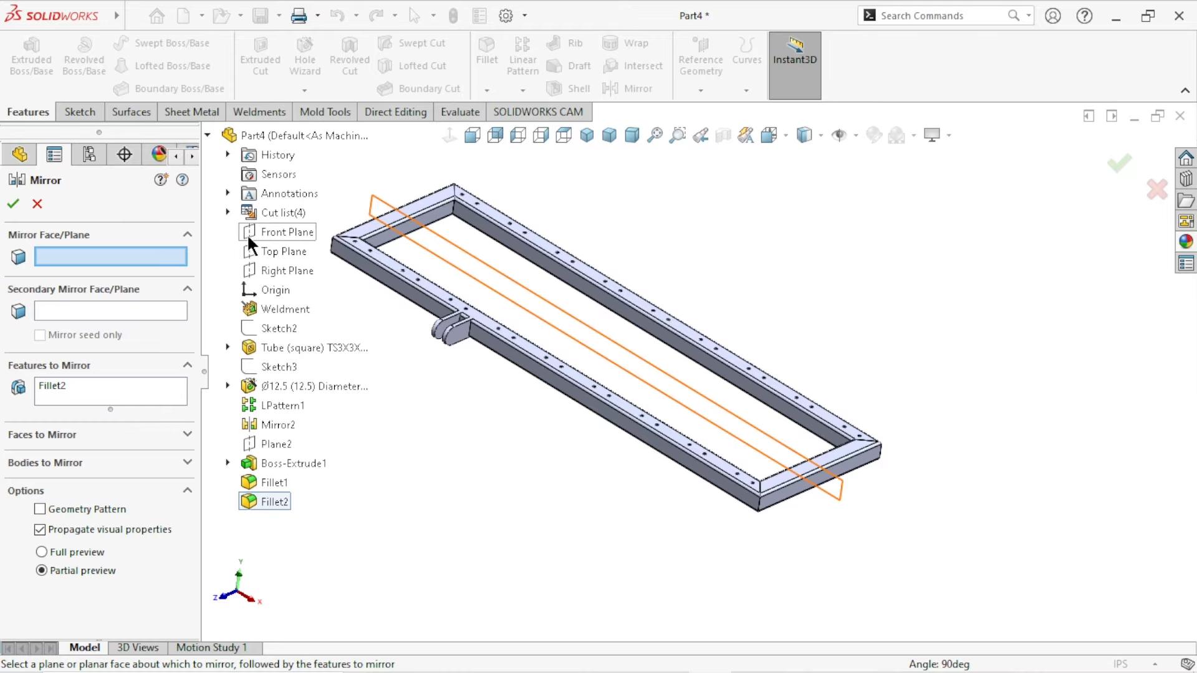
click(272, 272)
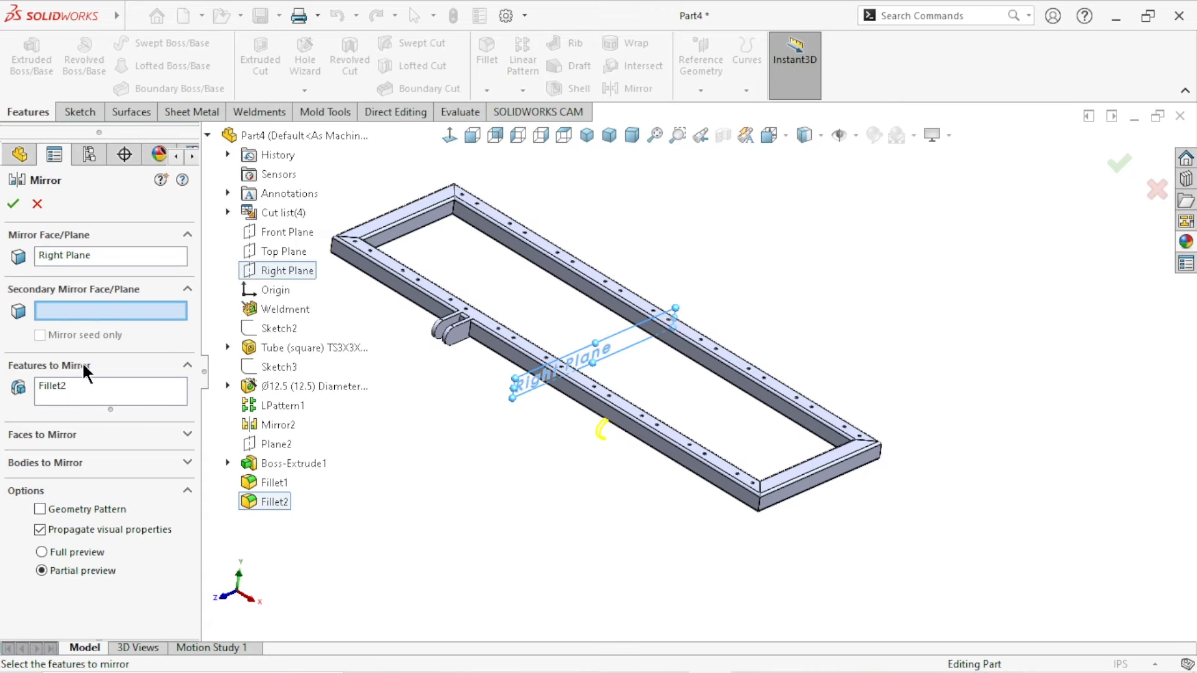
click(73, 394)
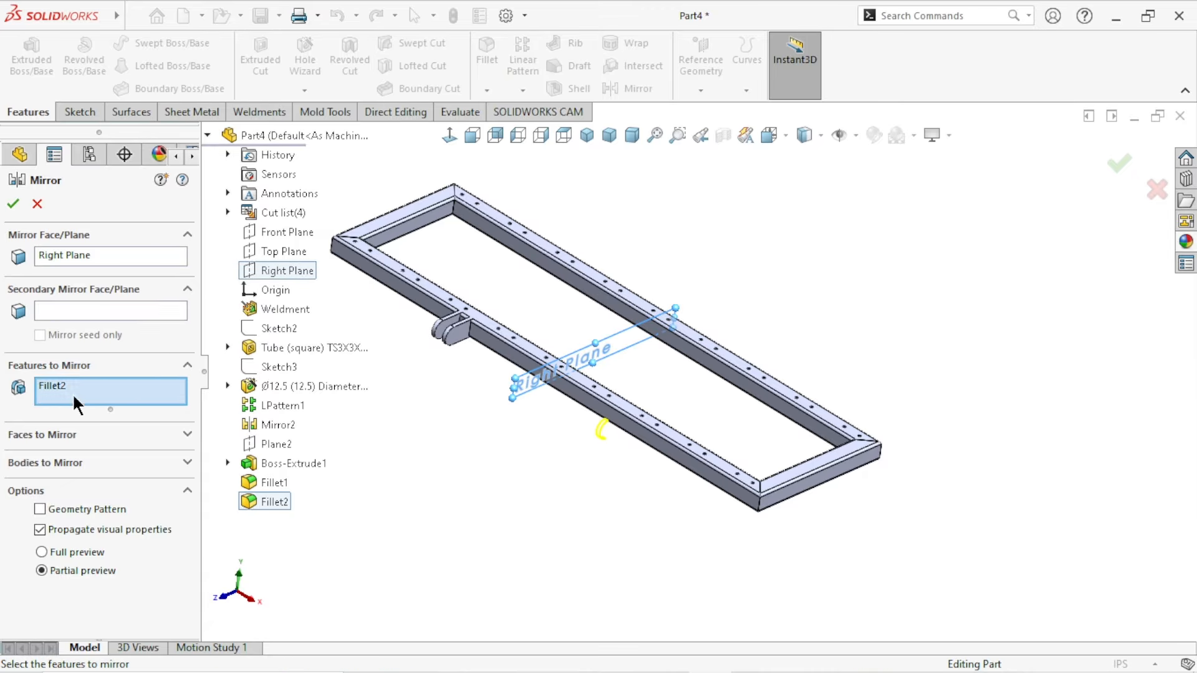
click(311, 461)
click(278, 481)
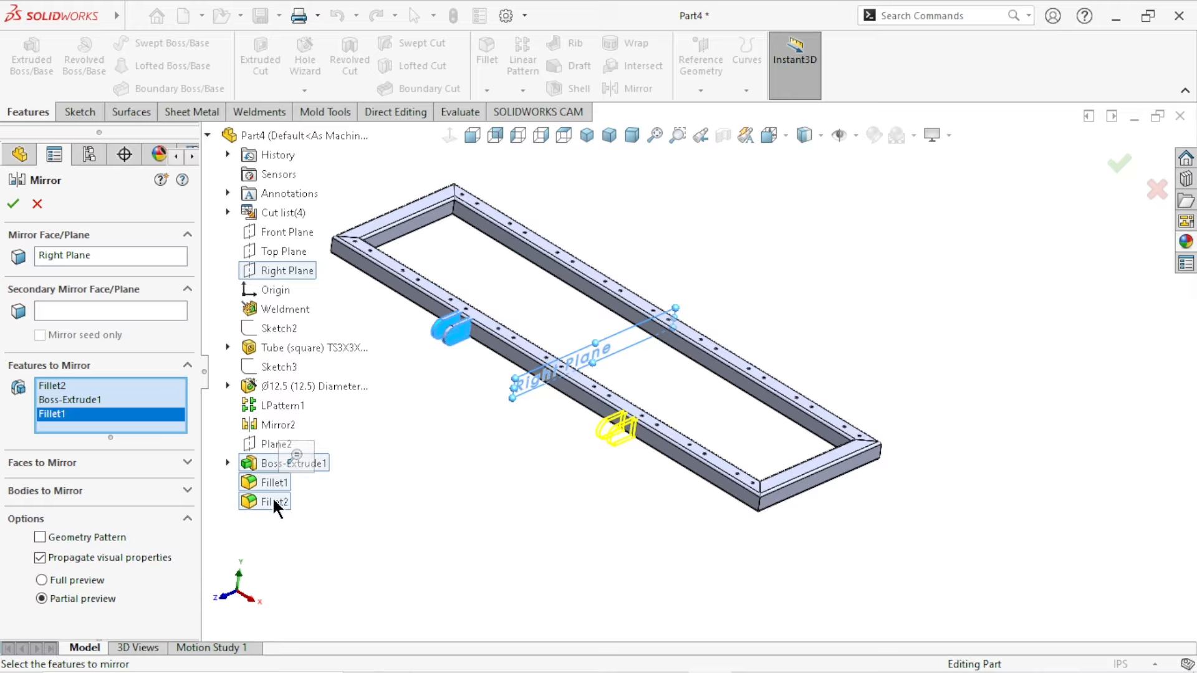
click(12, 204)
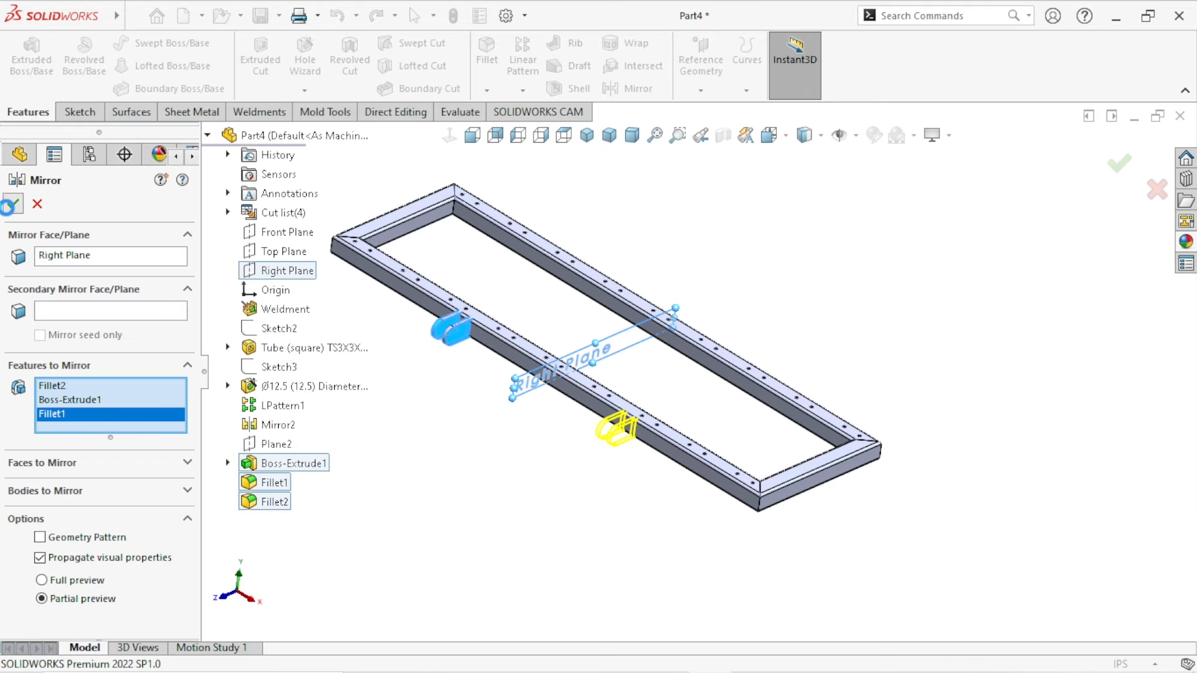
Step: Set up an ISO drill-size hole in the Hole Wizard with size Ø25.5 and end condition Up To Next
middle_drag(538, 503, 622, 412)
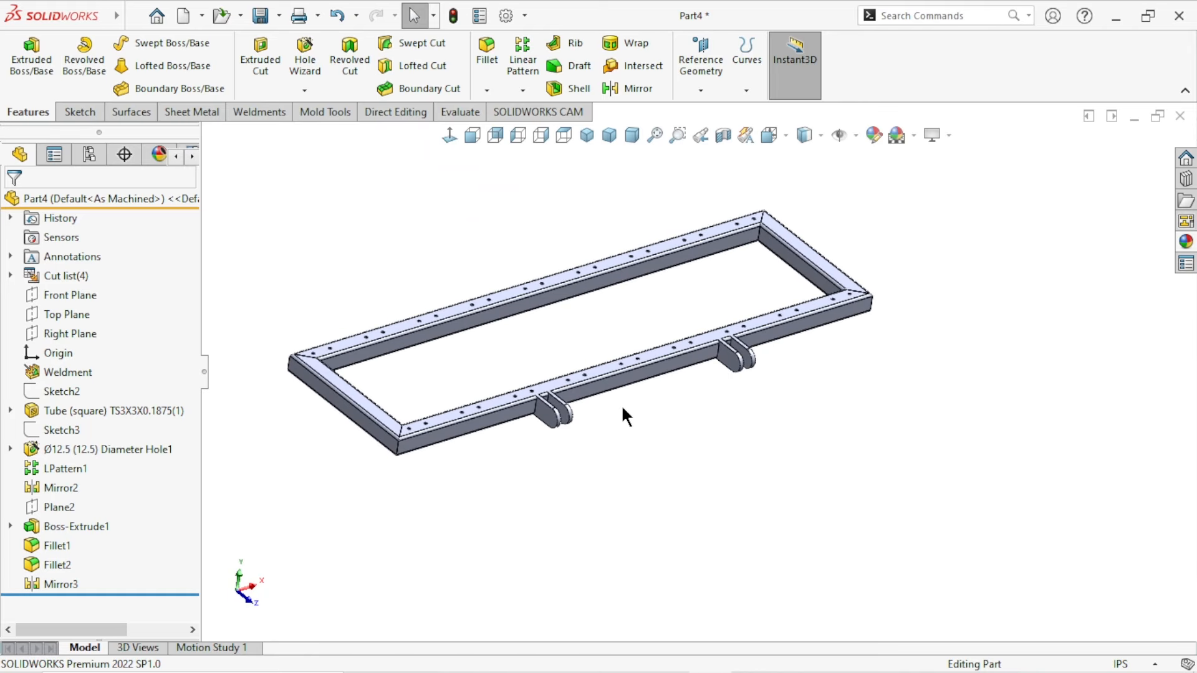
scroll(701, 430, down, 5)
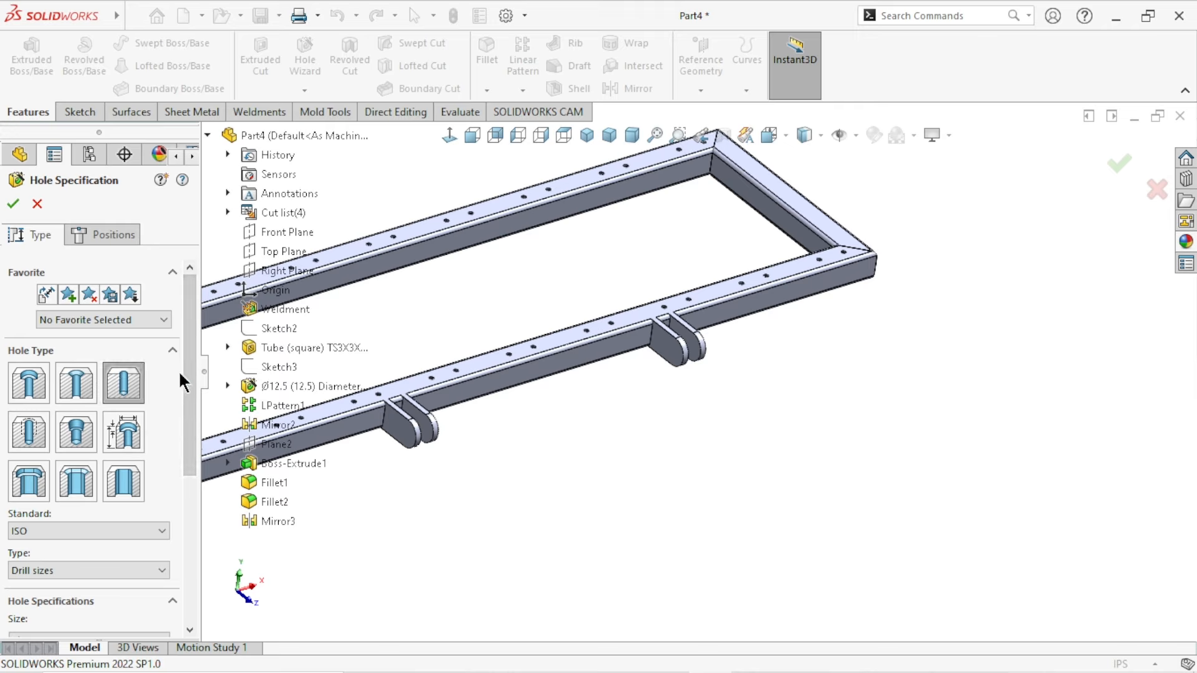
scroll(187, 369, down, 3)
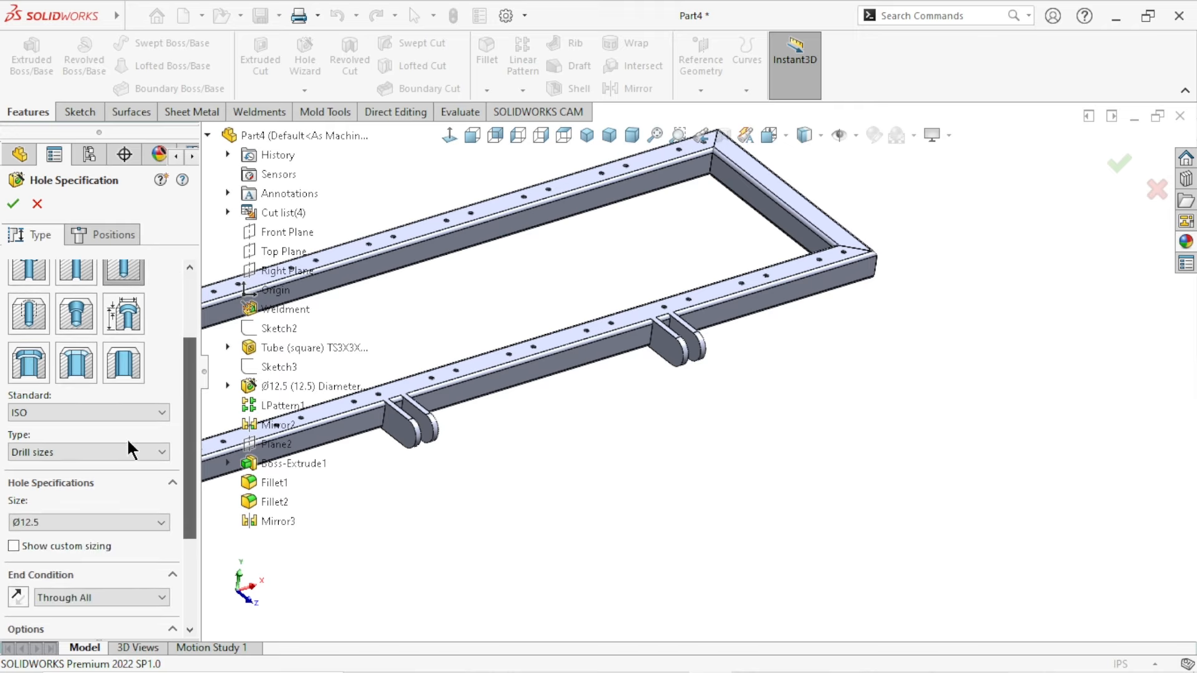
click(46, 522)
scroll(50, 488, down, 2)
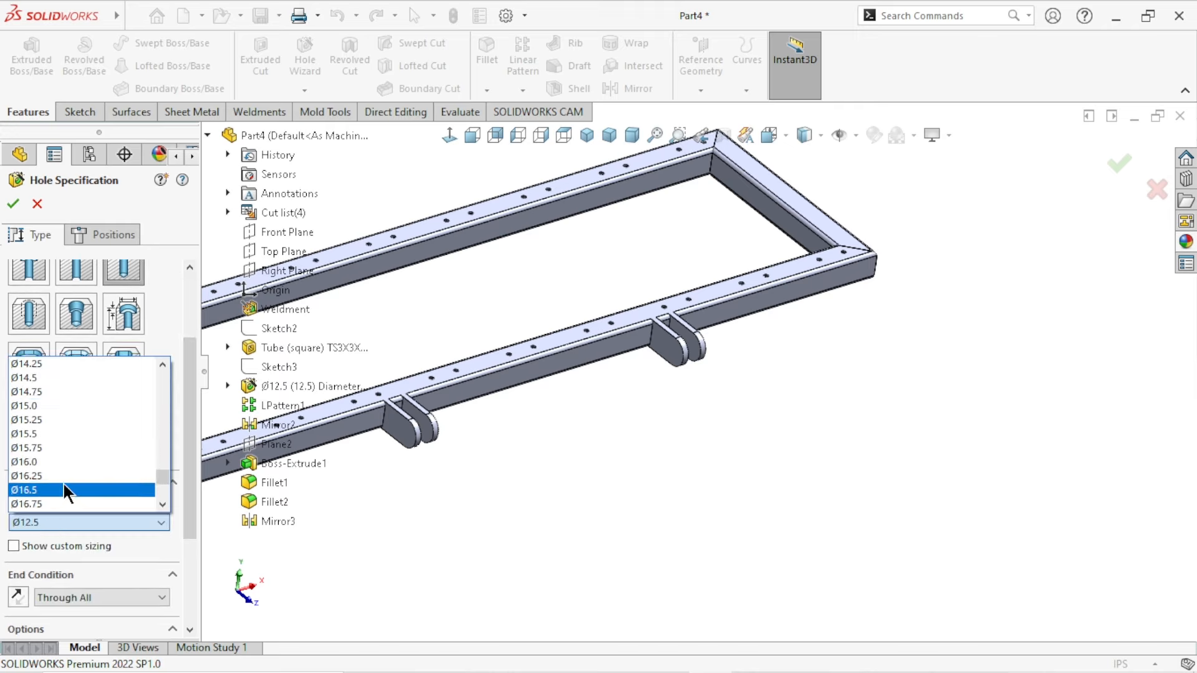
scroll(63, 483, down, 2)
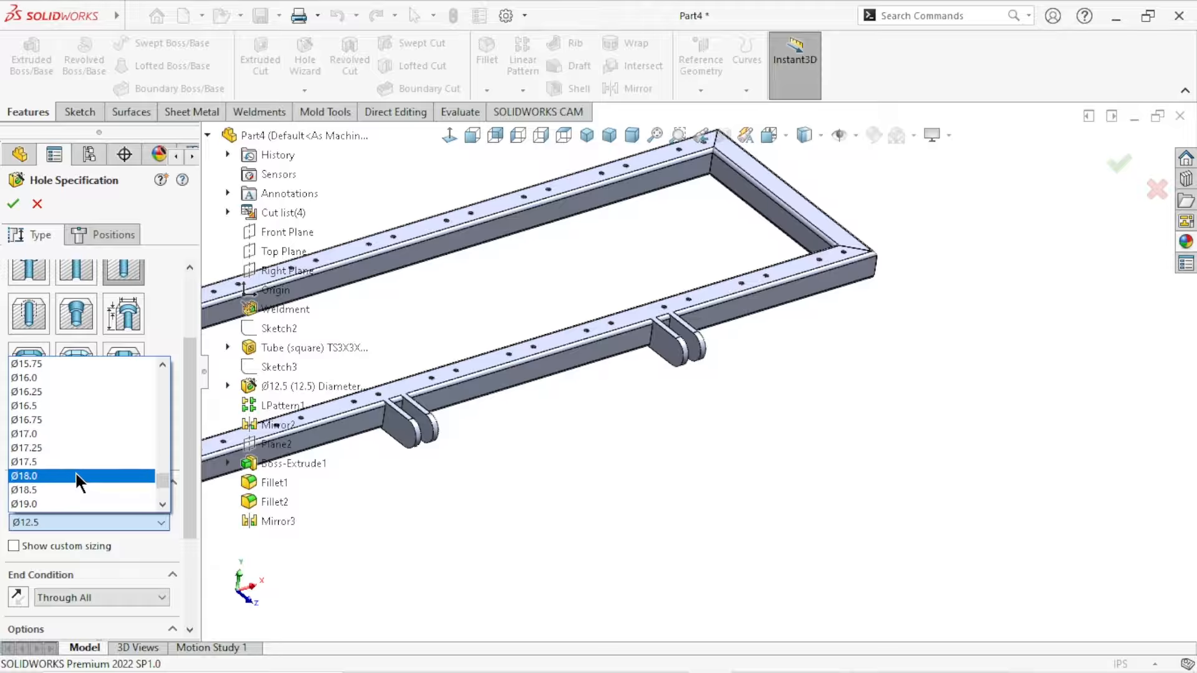
scroll(74, 471, down, 3)
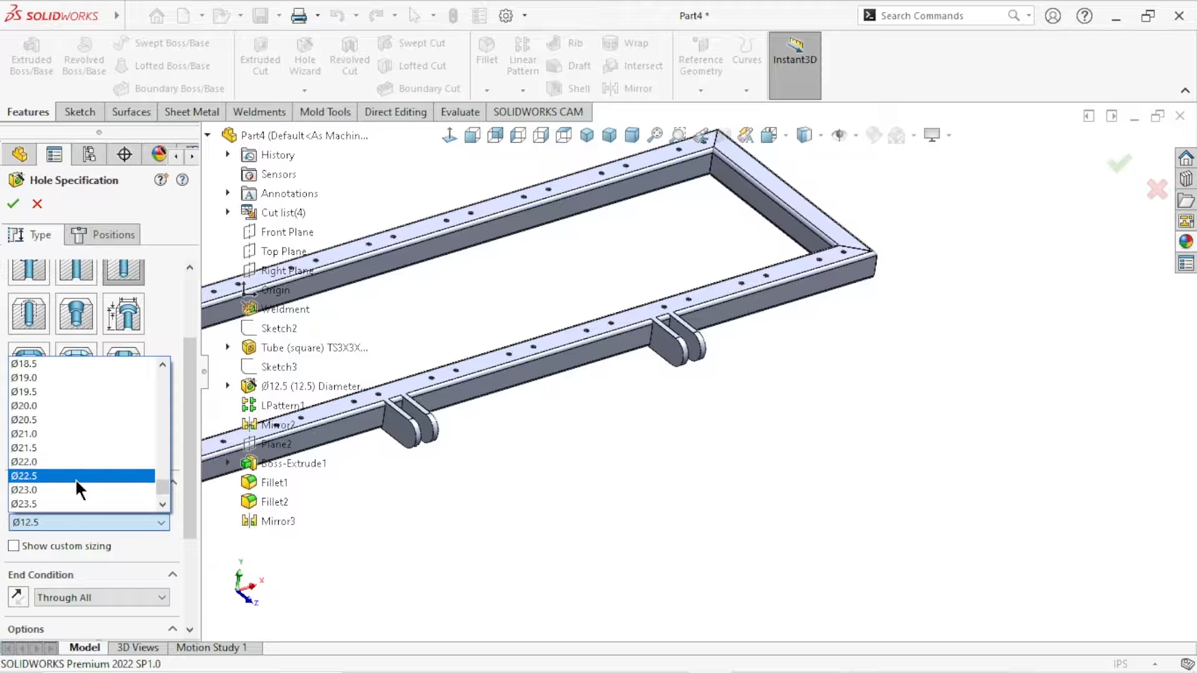
scroll(72, 484, down, 1)
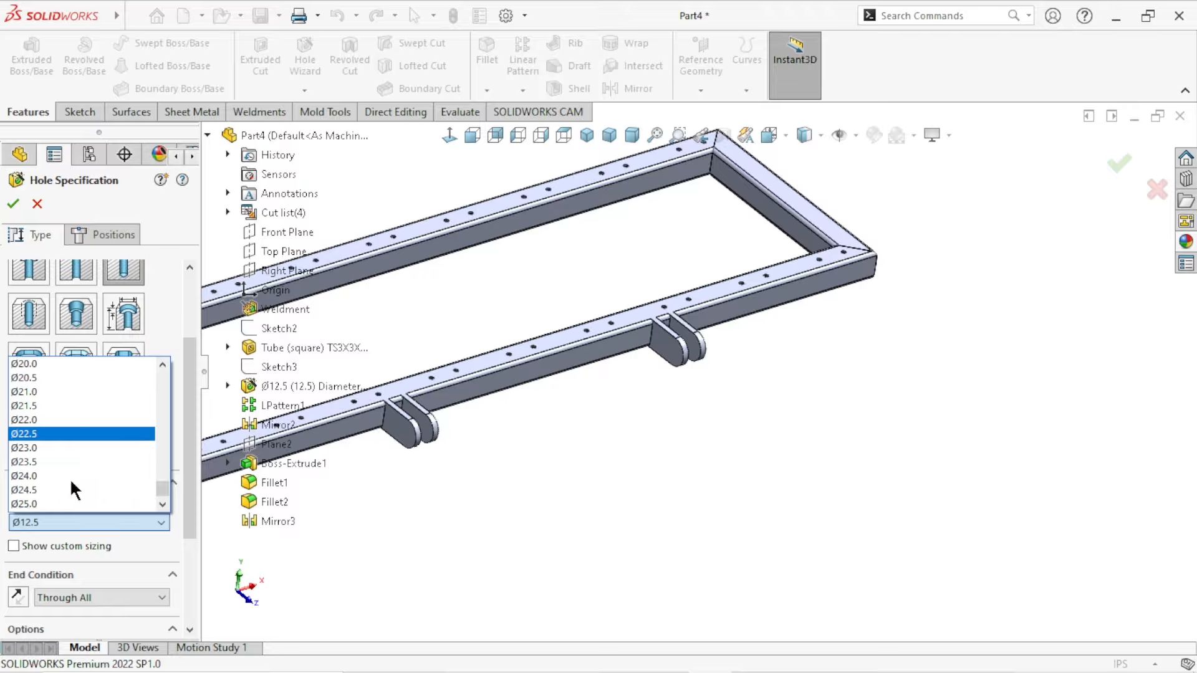
scroll(70, 483, down, 2)
click(47, 502)
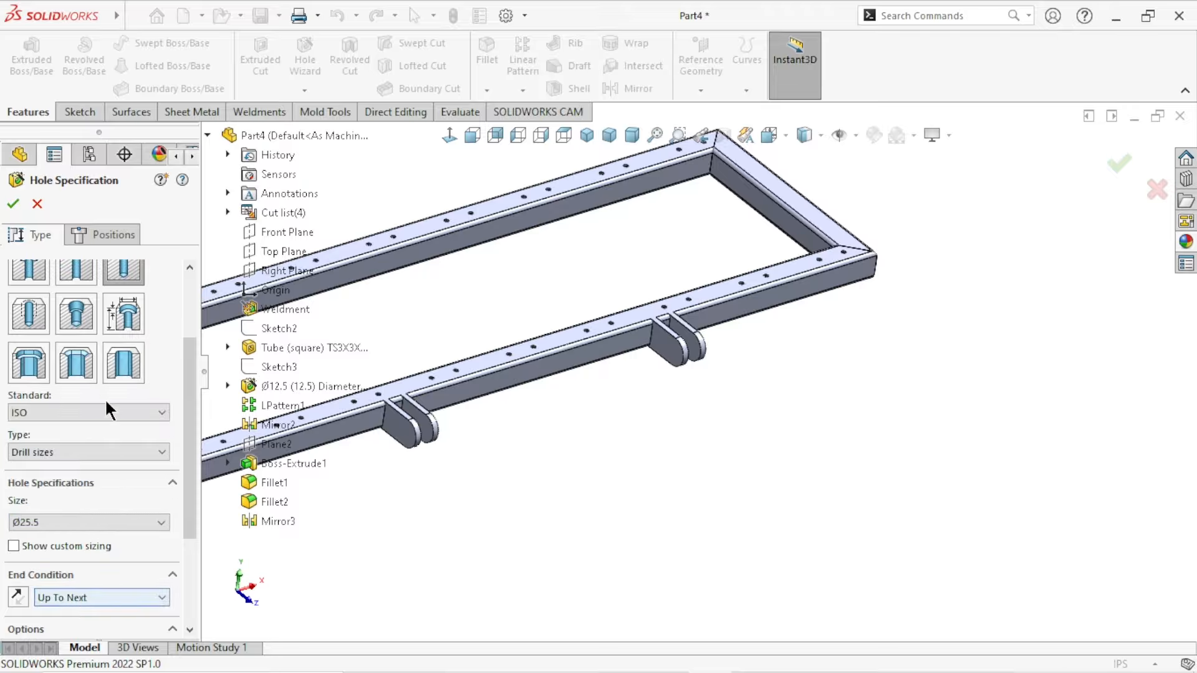
Step: Place the hole on the plate pair's outer face, at the centre of its rounded end, and complete it
click(106, 235)
click(411, 436)
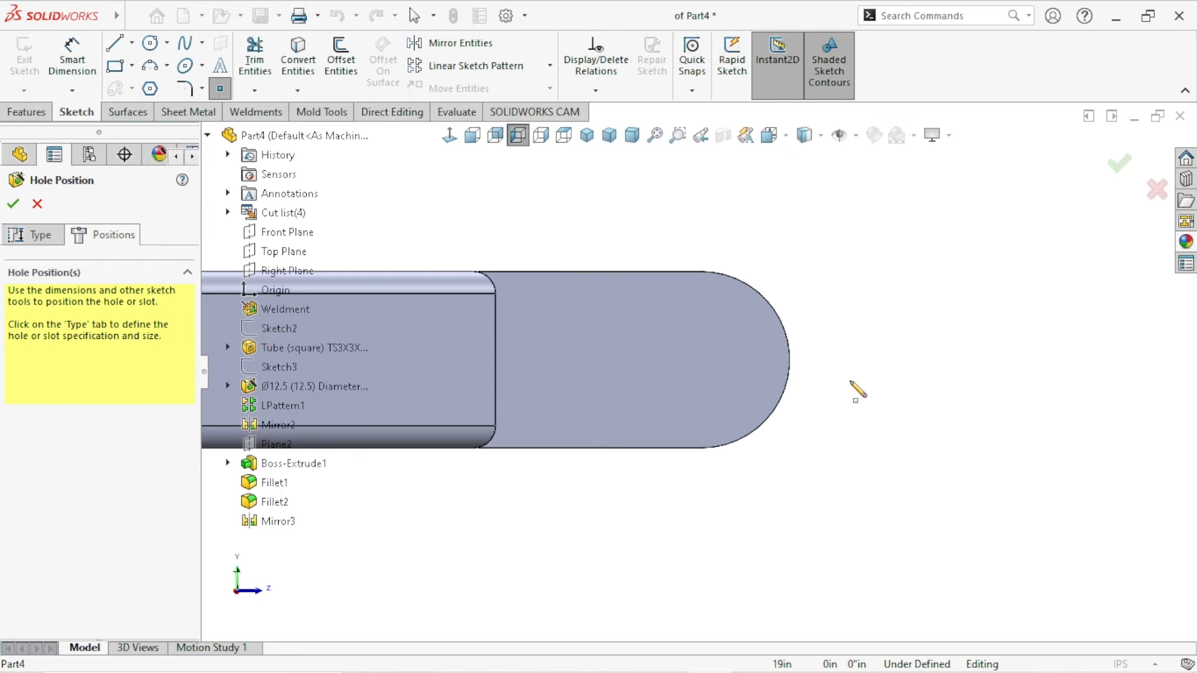
click(702, 359)
right_click(835, 407)
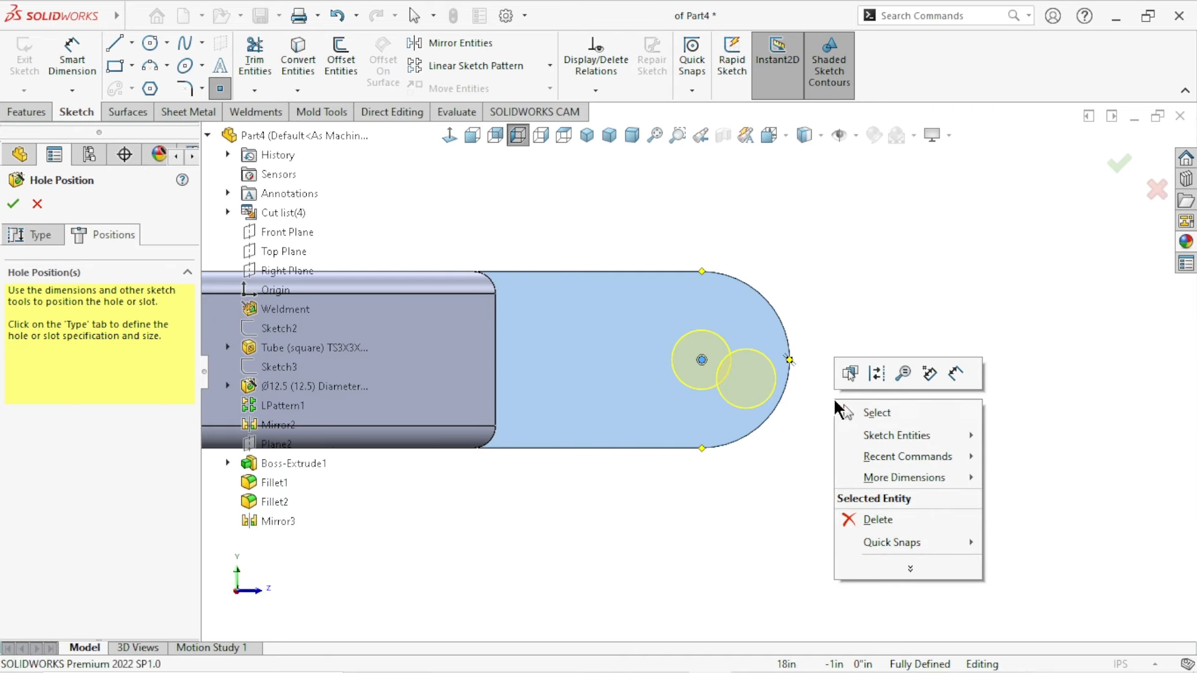
click(872, 413)
key(ctrl+shift+z)
scroll(741, 458, up, 13)
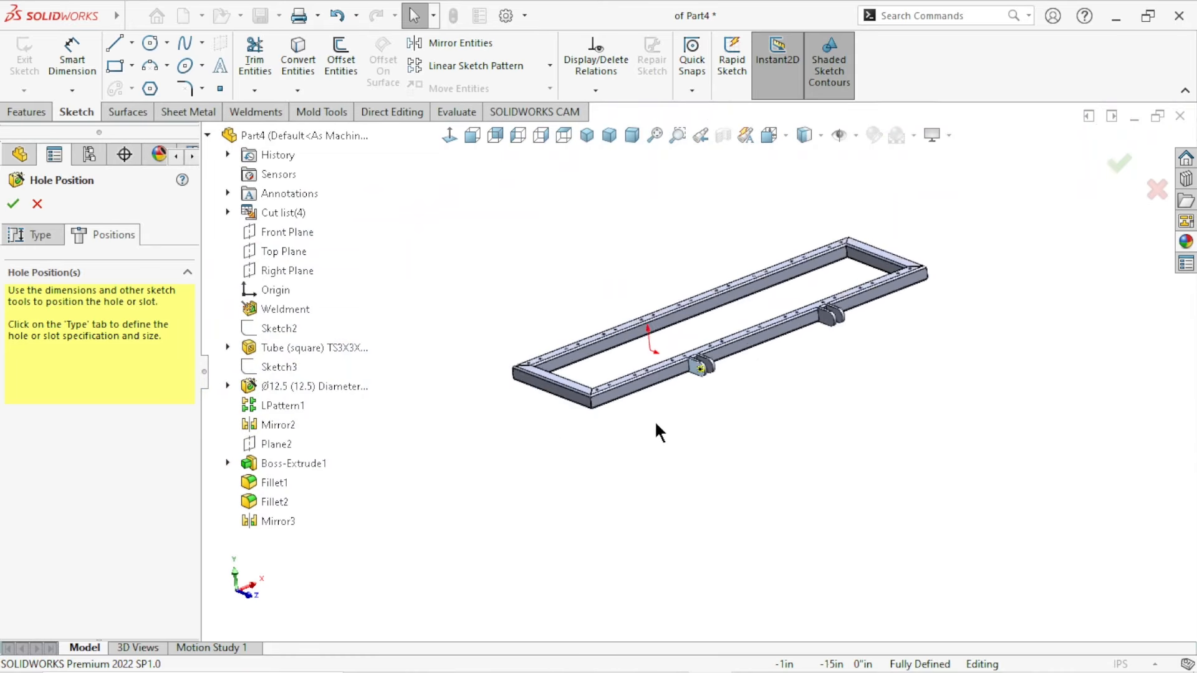
scroll(880, 329, down, 7)
scroll(518, 443, up, 2)
scroll(450, 471, down, 3)
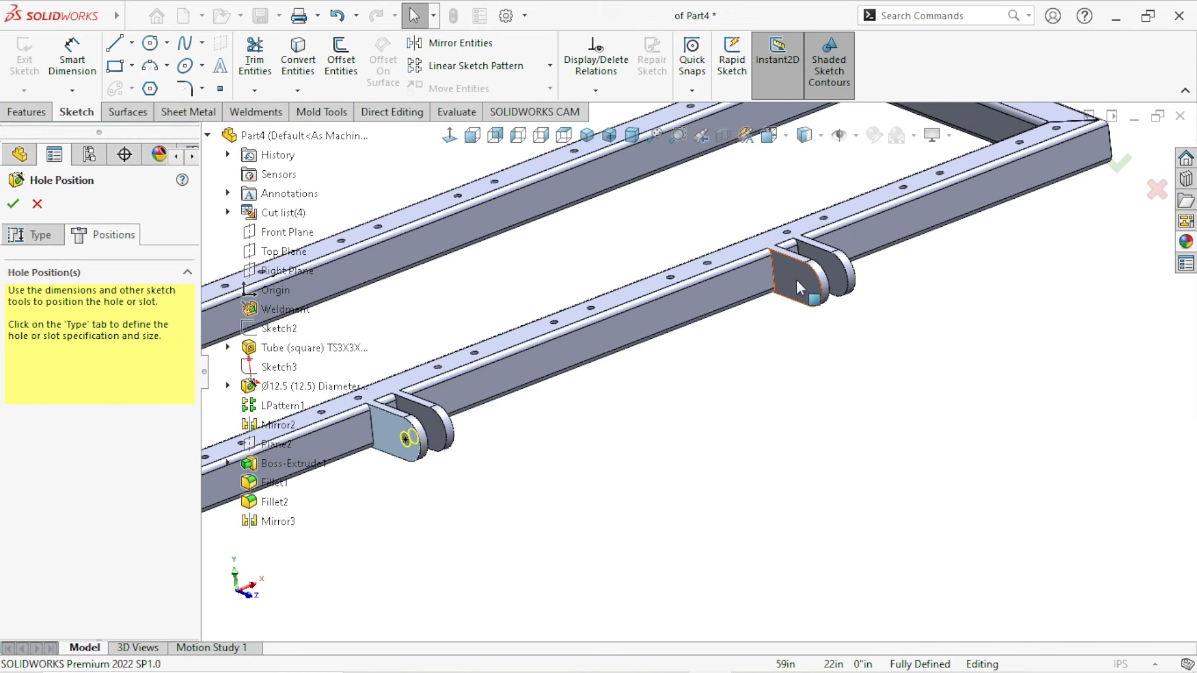
click(13, 204)
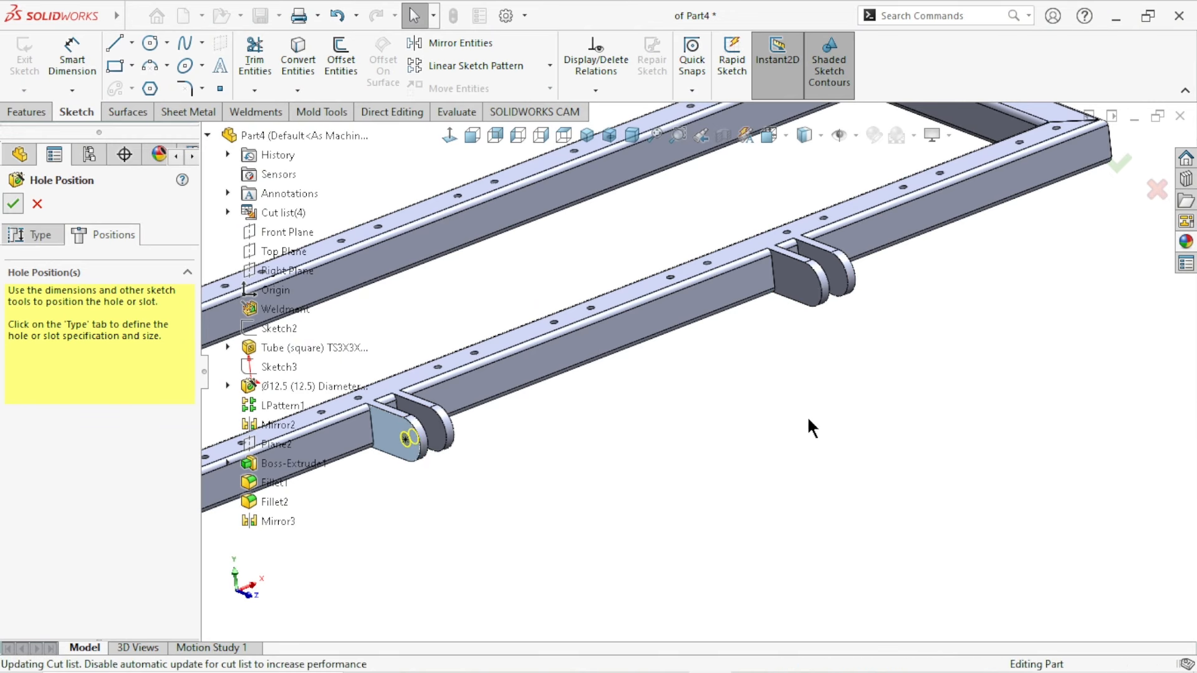
Step: Change the Ø25.5 plate hole's end condition to Through All and apply the change to all configurations
scroll(791, 440, up, 2)
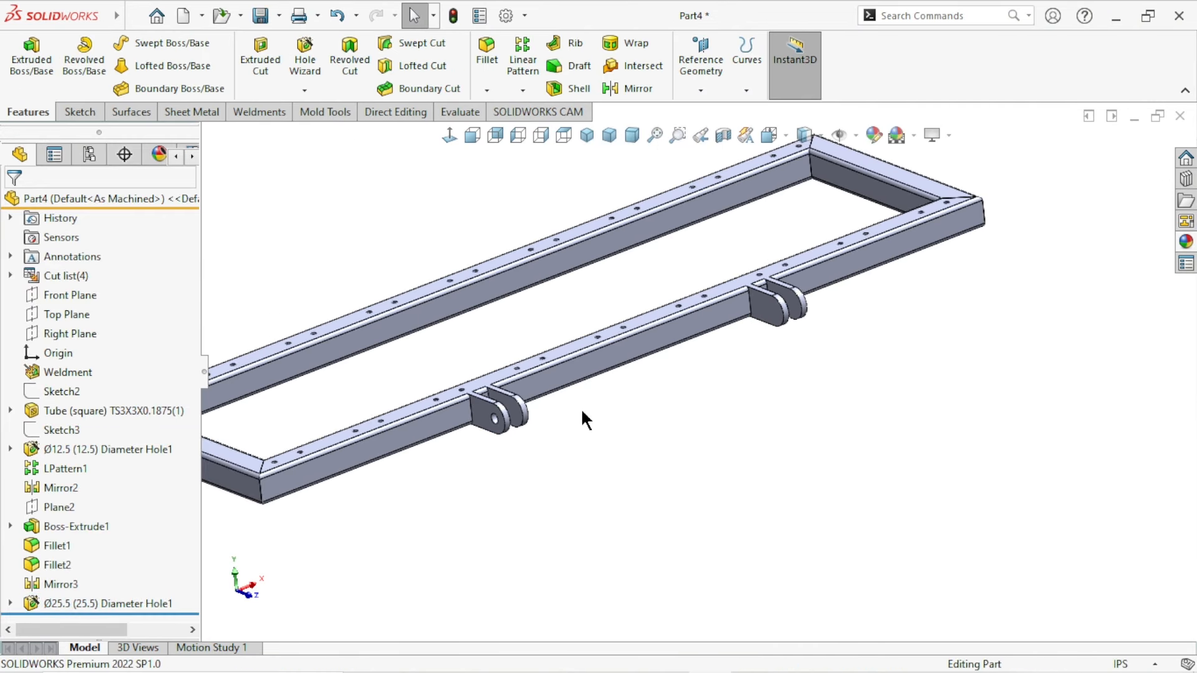
scroll(582, 419, down, 2)
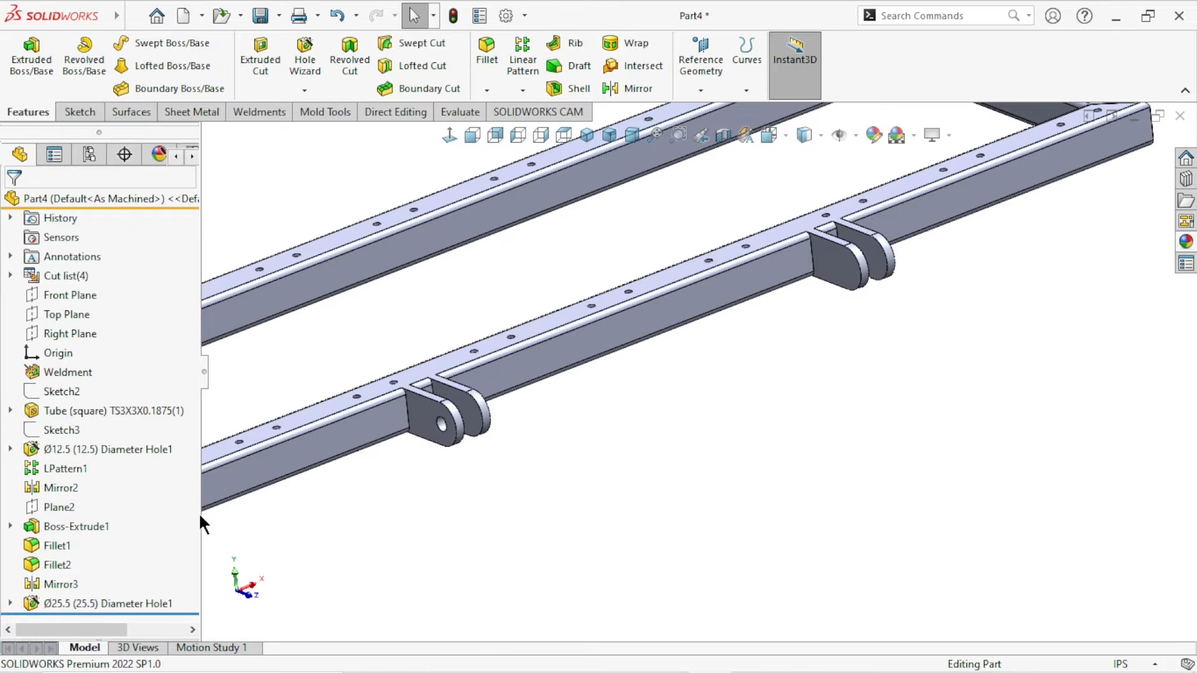
click(97, 599)
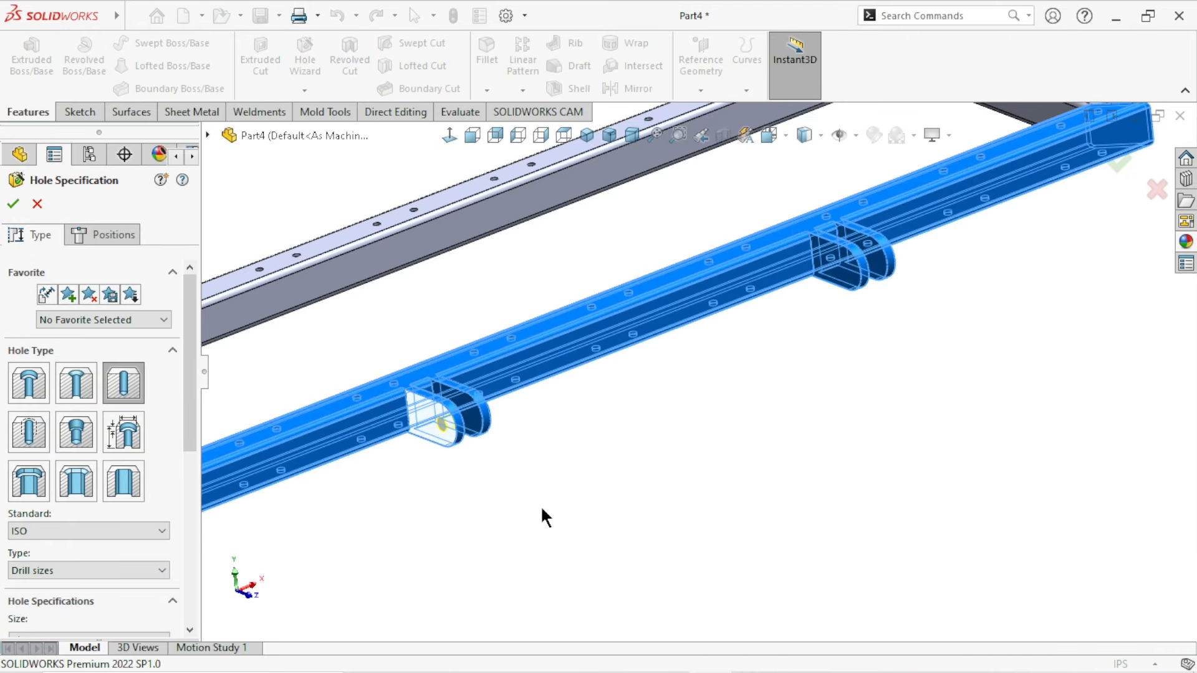
scroll(195, 442, down, 5)
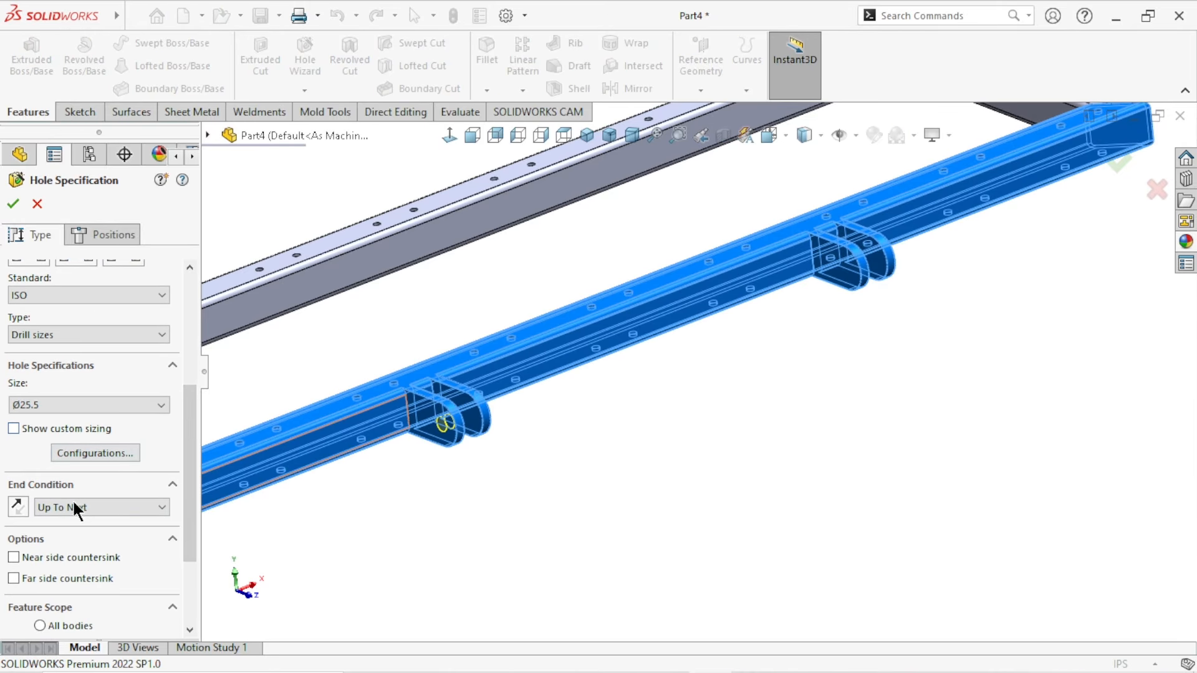
click(102, 508)
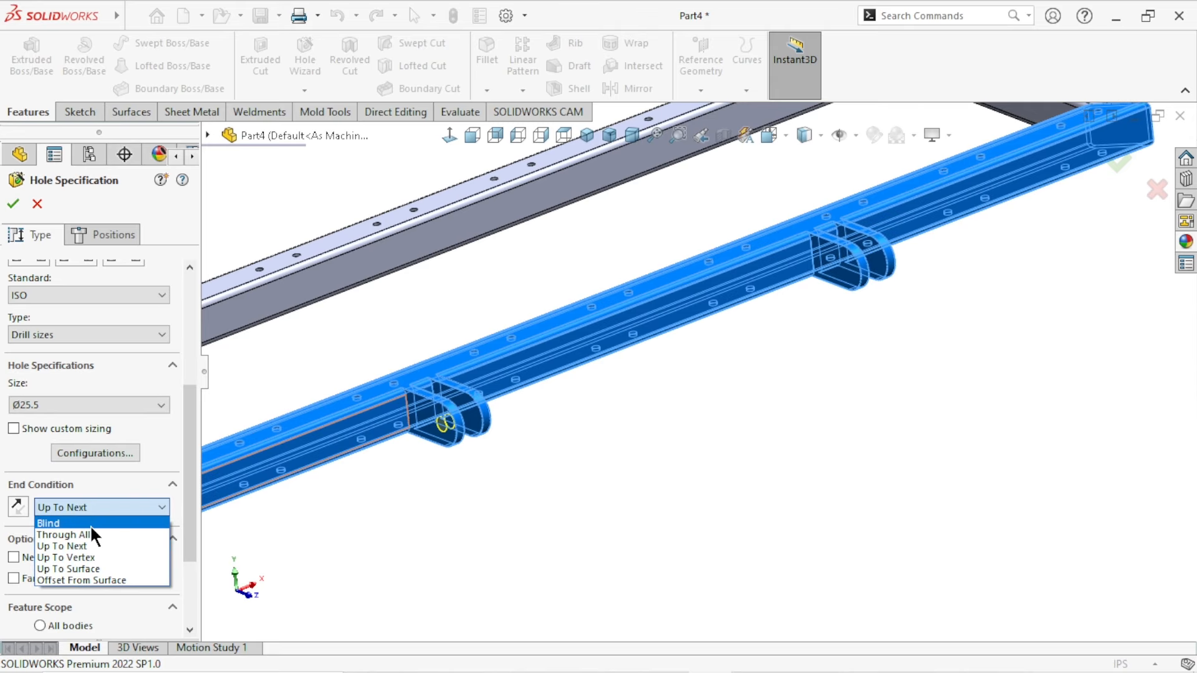
click(85, 534)
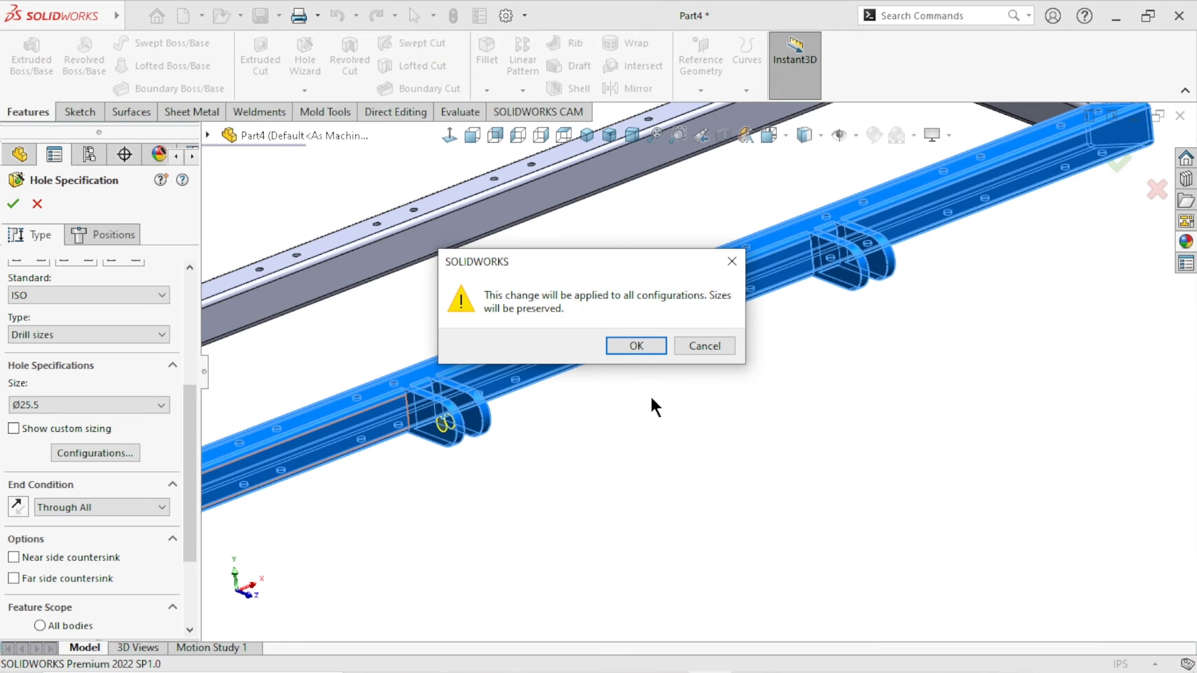
click(629, 347)
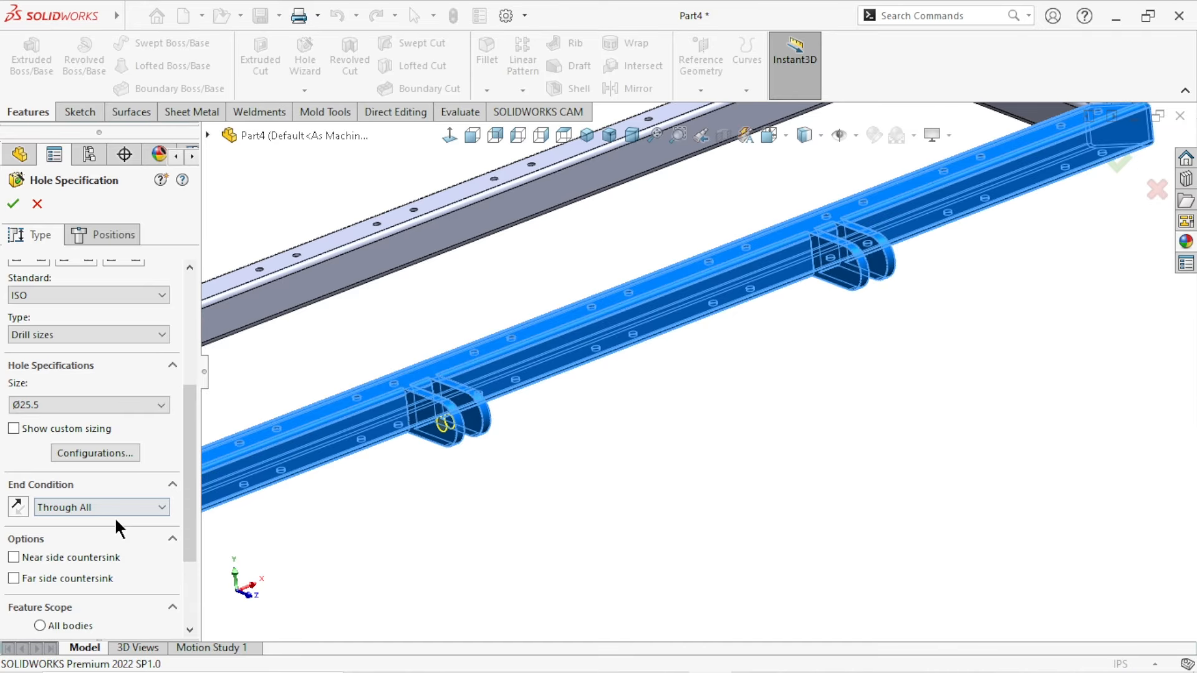
click(13, 206)
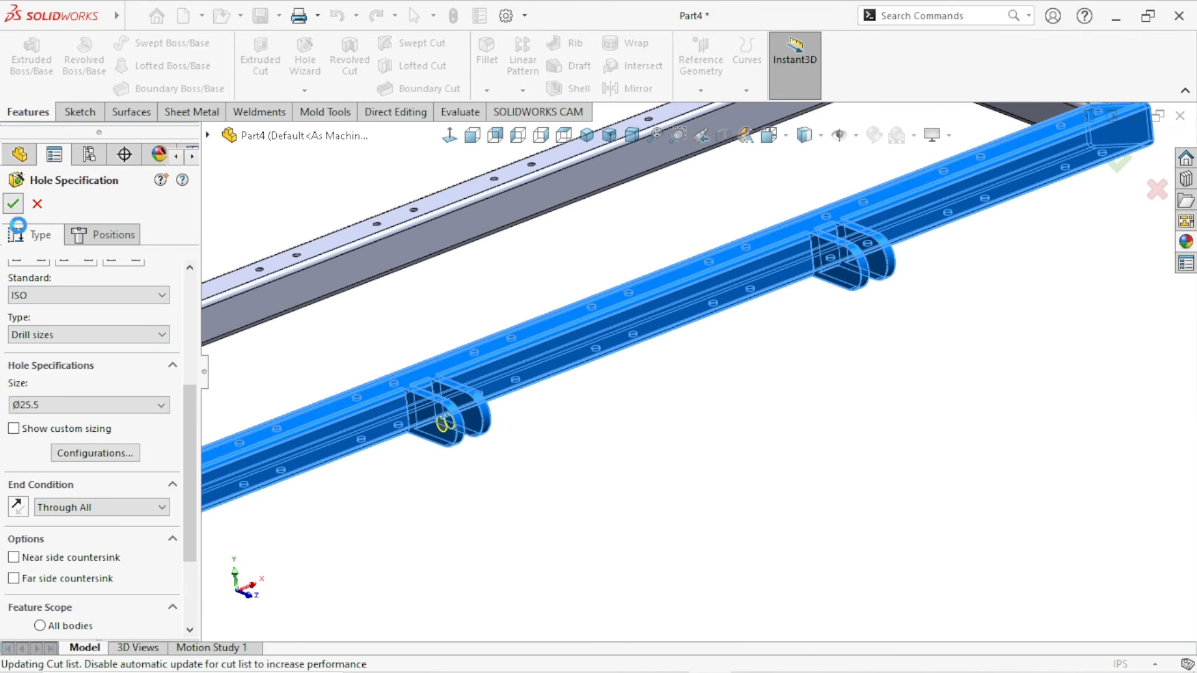
scroll(772, 455, up, 2)
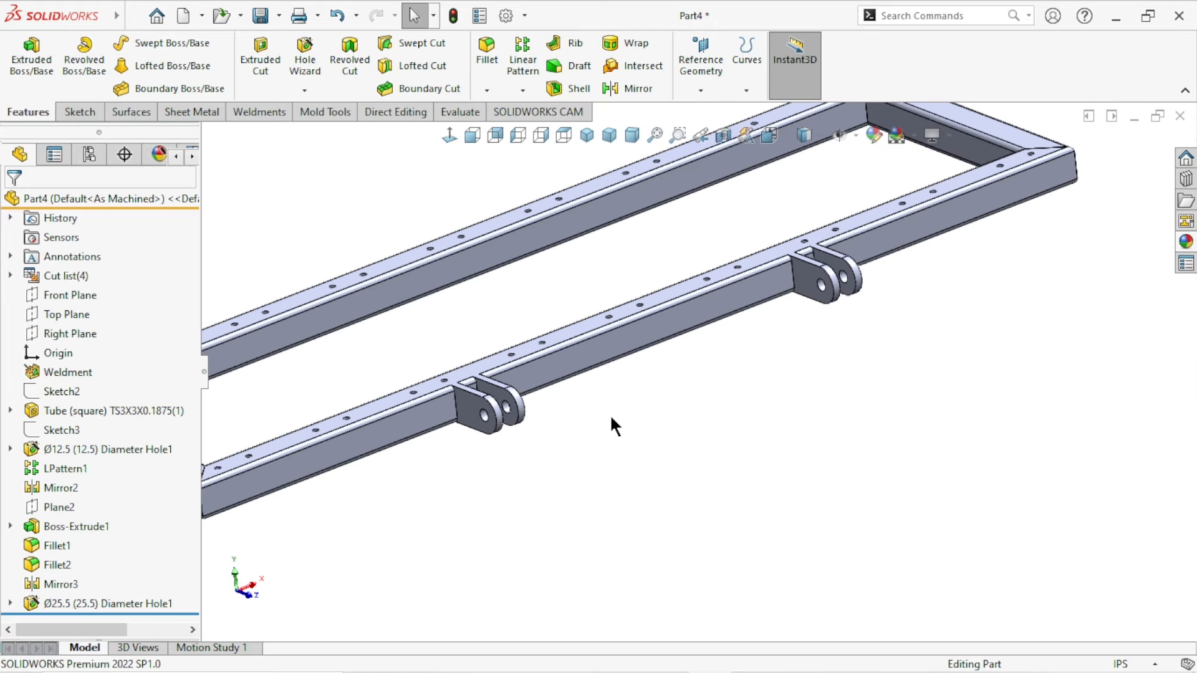
scroll(439, 417, down, 3)
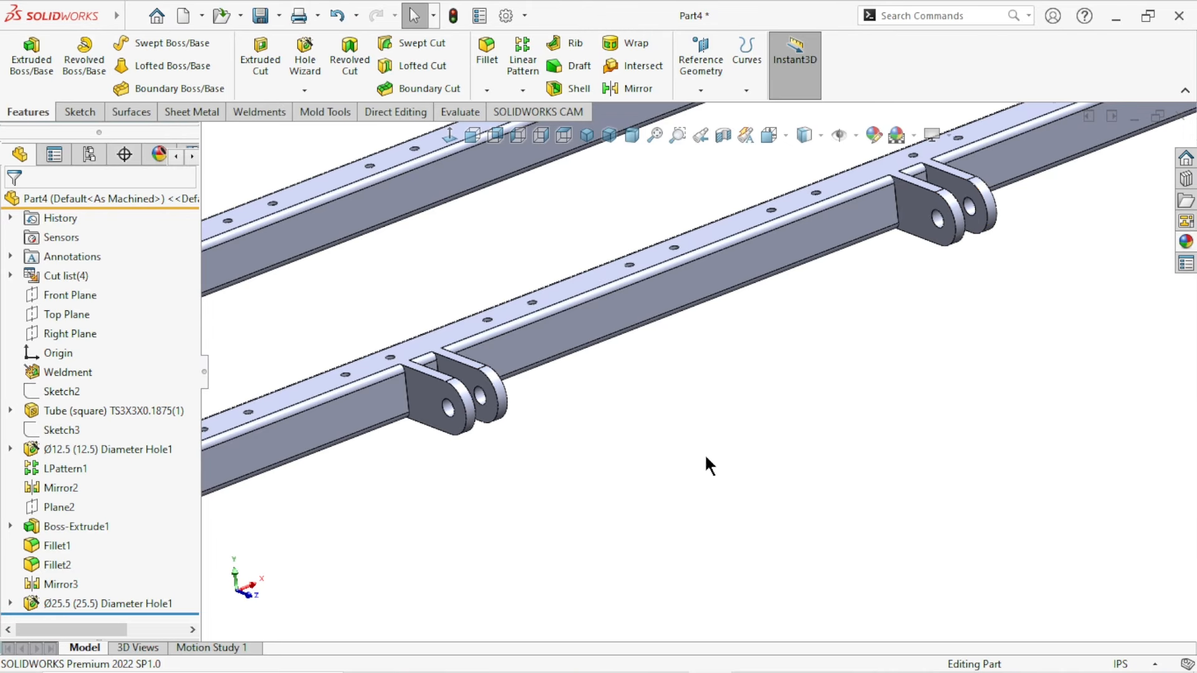
Step: Start a constant size fillet with a symmetric circular profile and a 1/4 in radius
scroll(769, 355, up, 5)
middle_drag(810, 278, 472, 435)
middle_drag(785, 462, 598, 501)
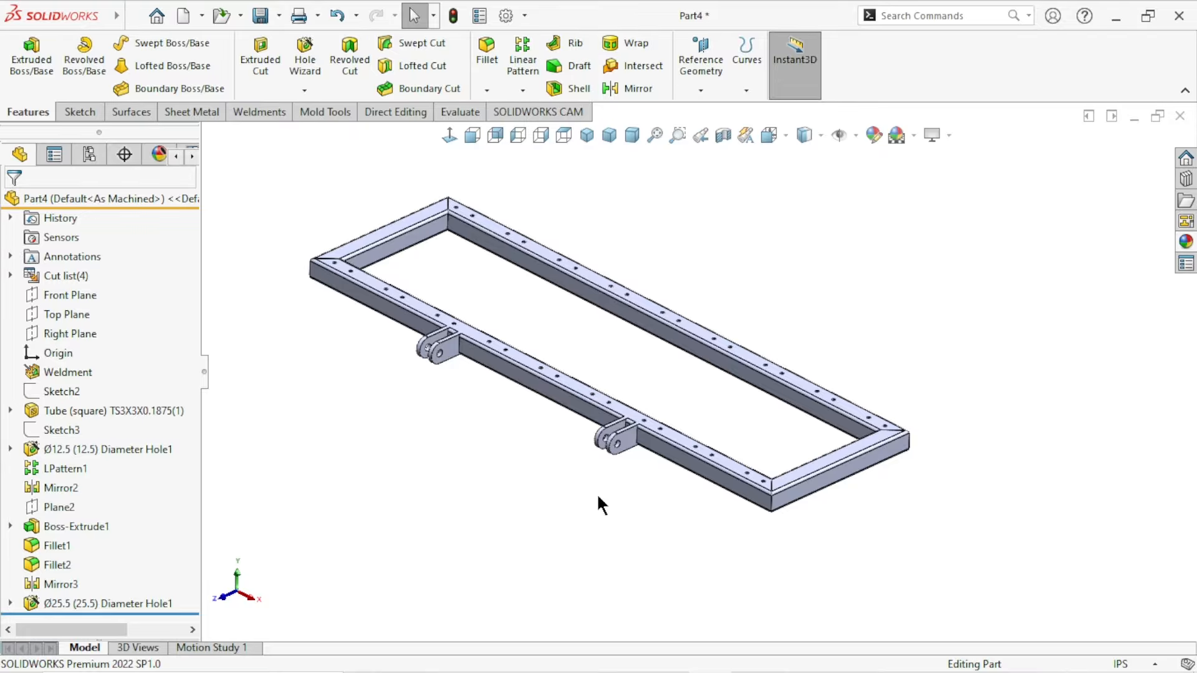
scroll(739, 417, up, 2)
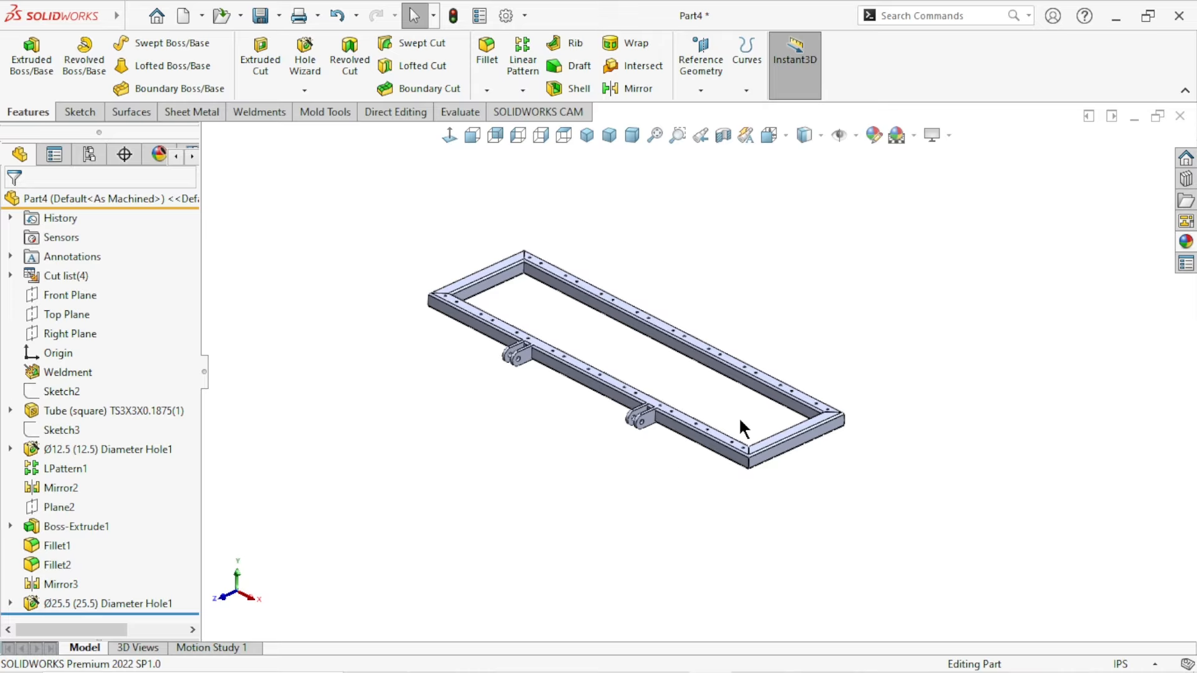
scroll(674, 372, down, 4)
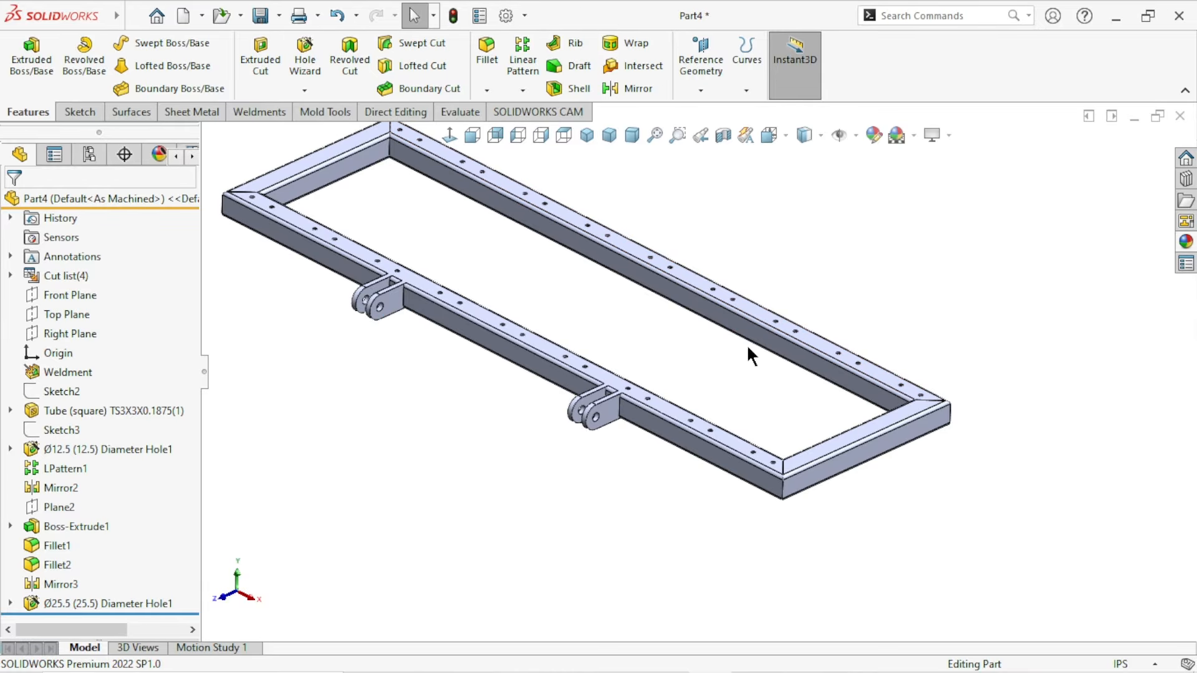
click(483, 54)
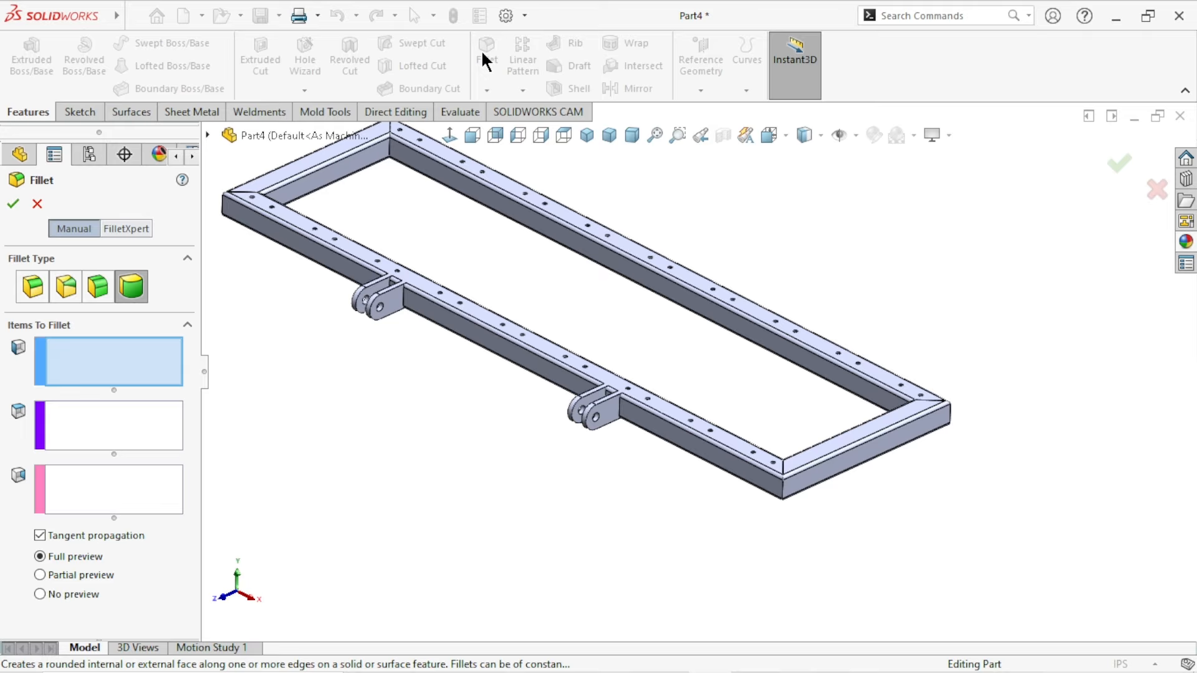
click(38, 290)
drag(191, 327, 188, 416)
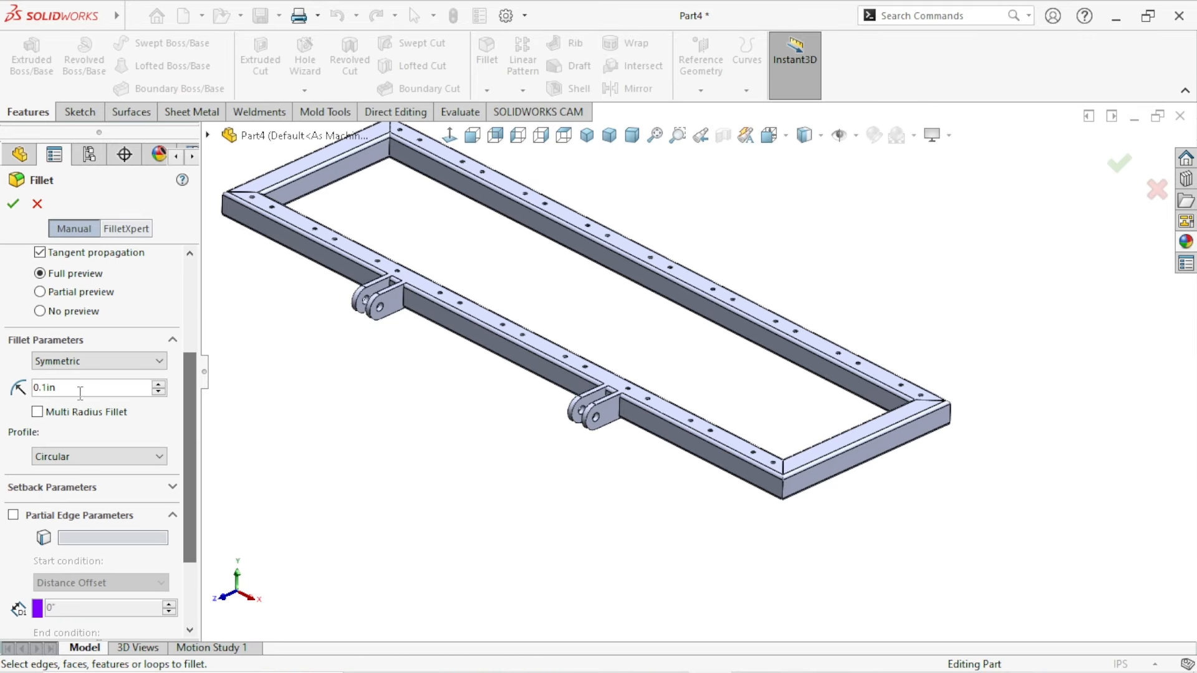
click(75, 391)
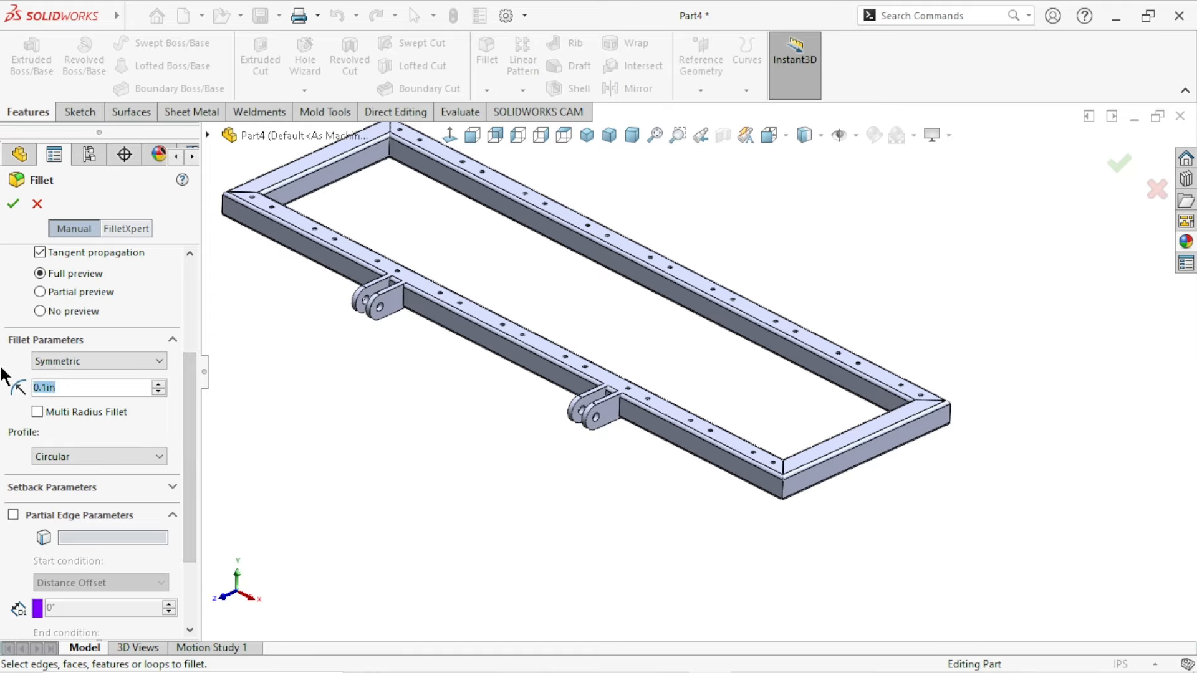
text(1/4)
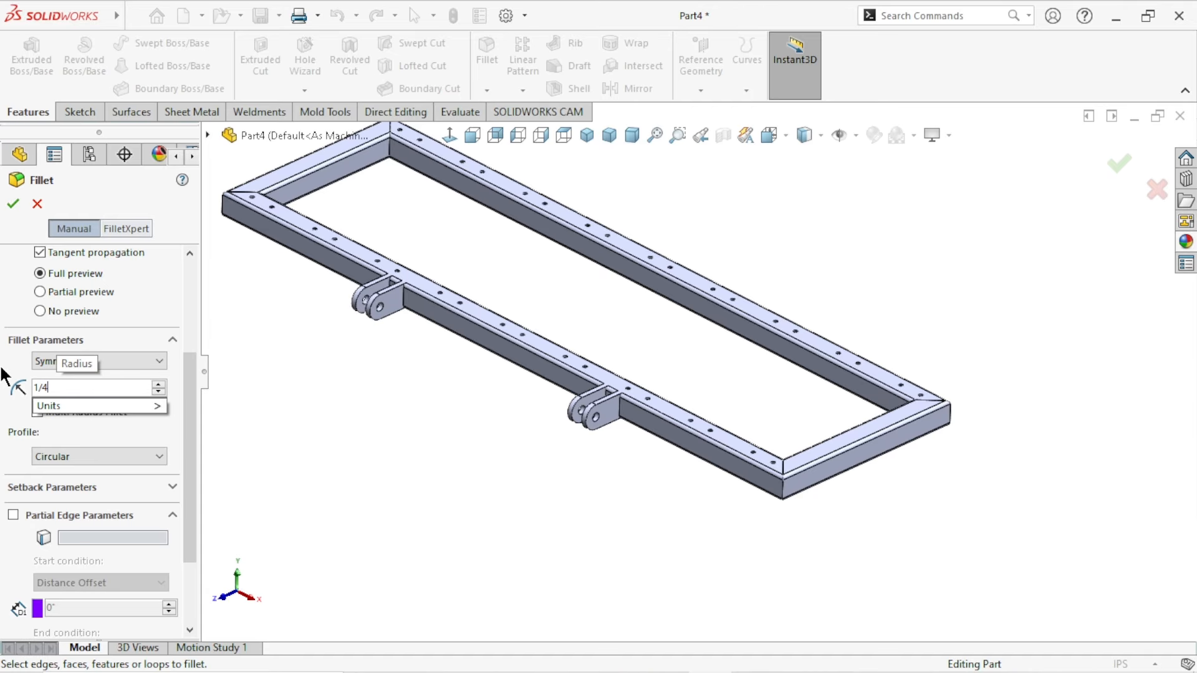
key(Return)
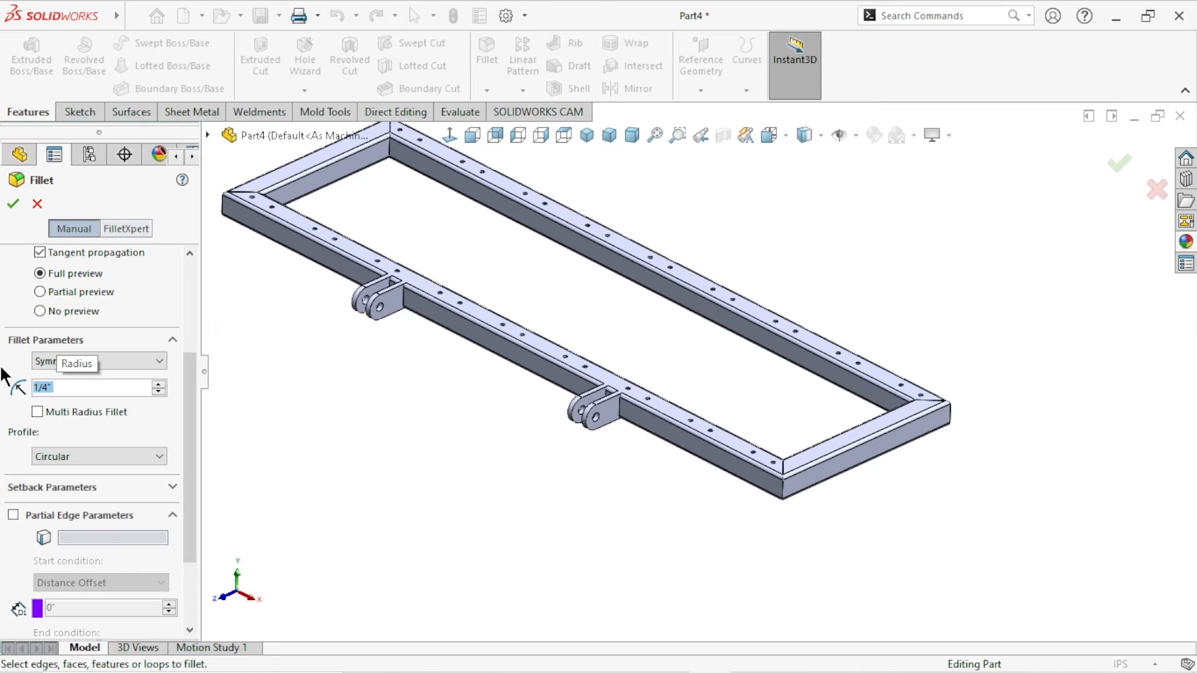
Step: Select the side edges where one plate pair meets the tube for the 1/4 in fillet
scroll(440, 232, down, 10)
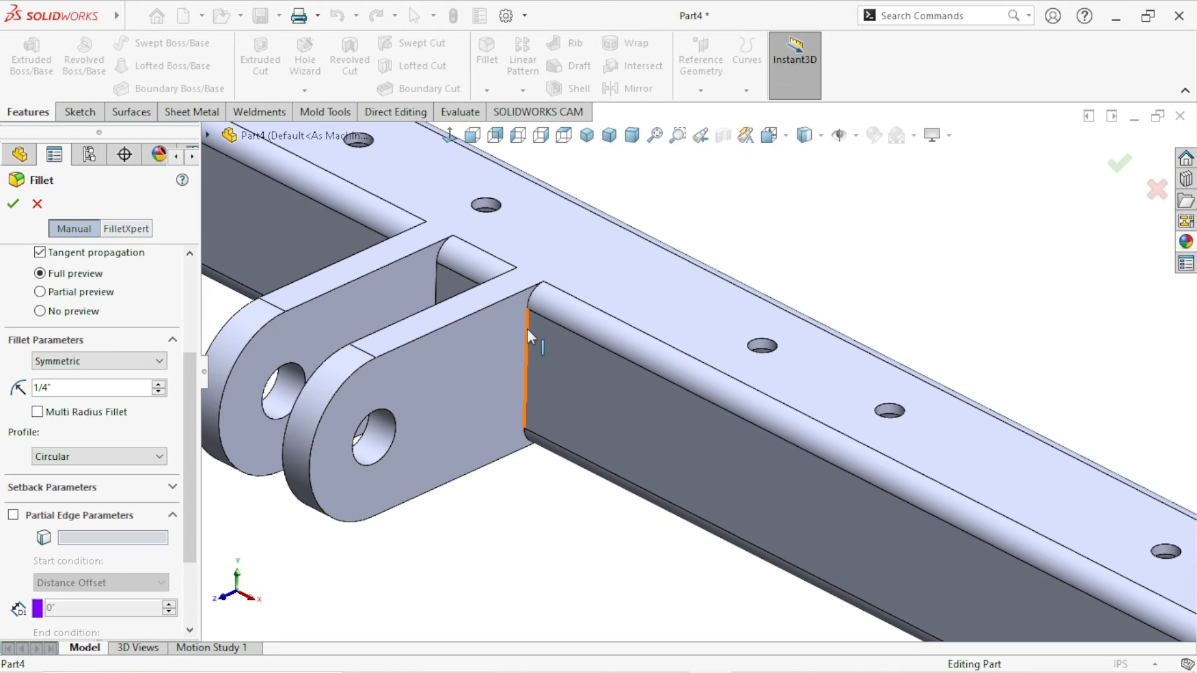
click(527, 331)
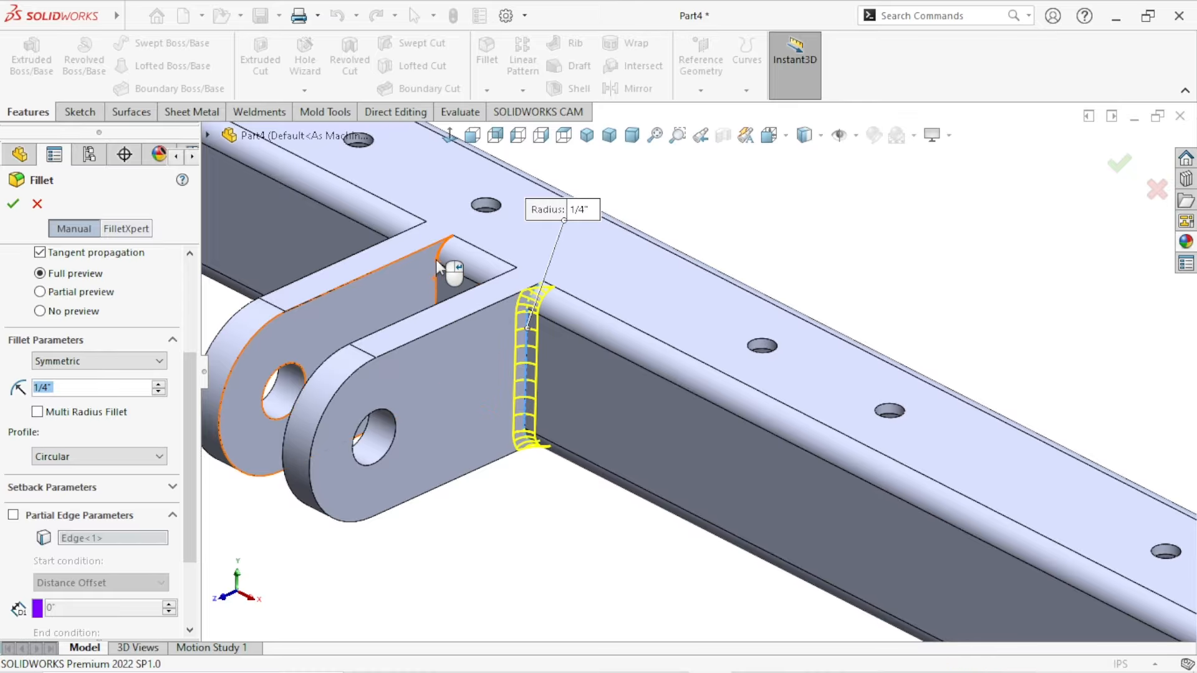
click(435, 287)
middle_drag(363, 355, 467, 494)
scroll(467, 494, up, 4)
scroll(447, 313, down, 4)
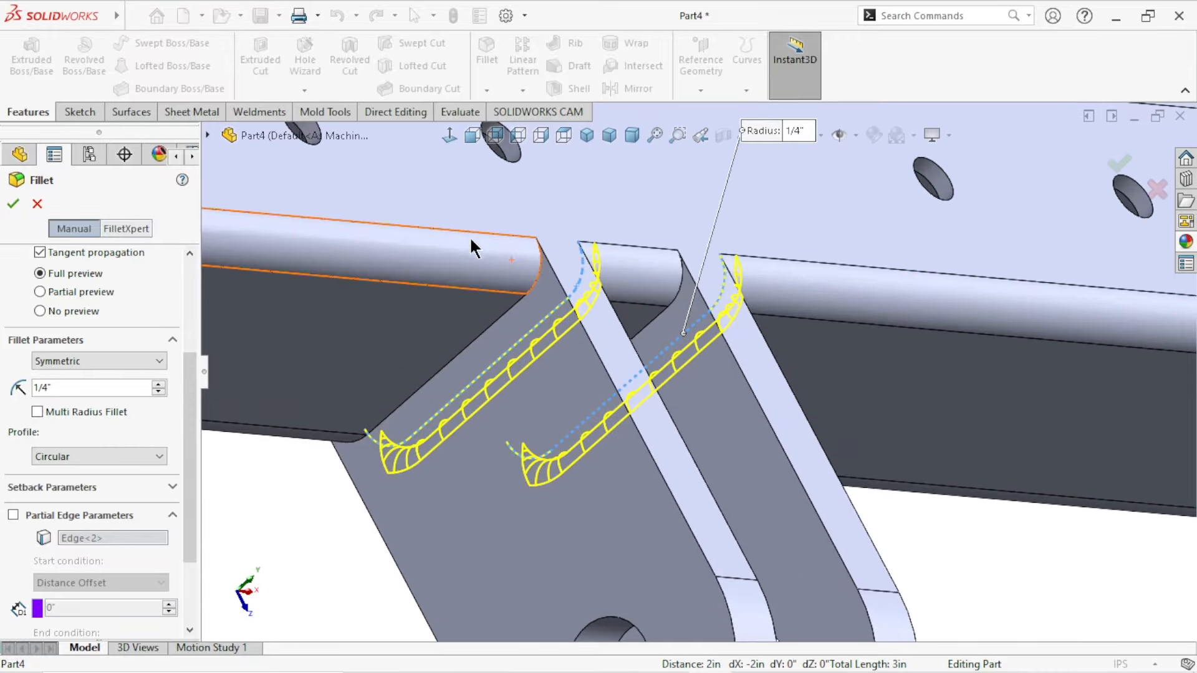
click(679, 274)
scroll(815, 455, up, 5)
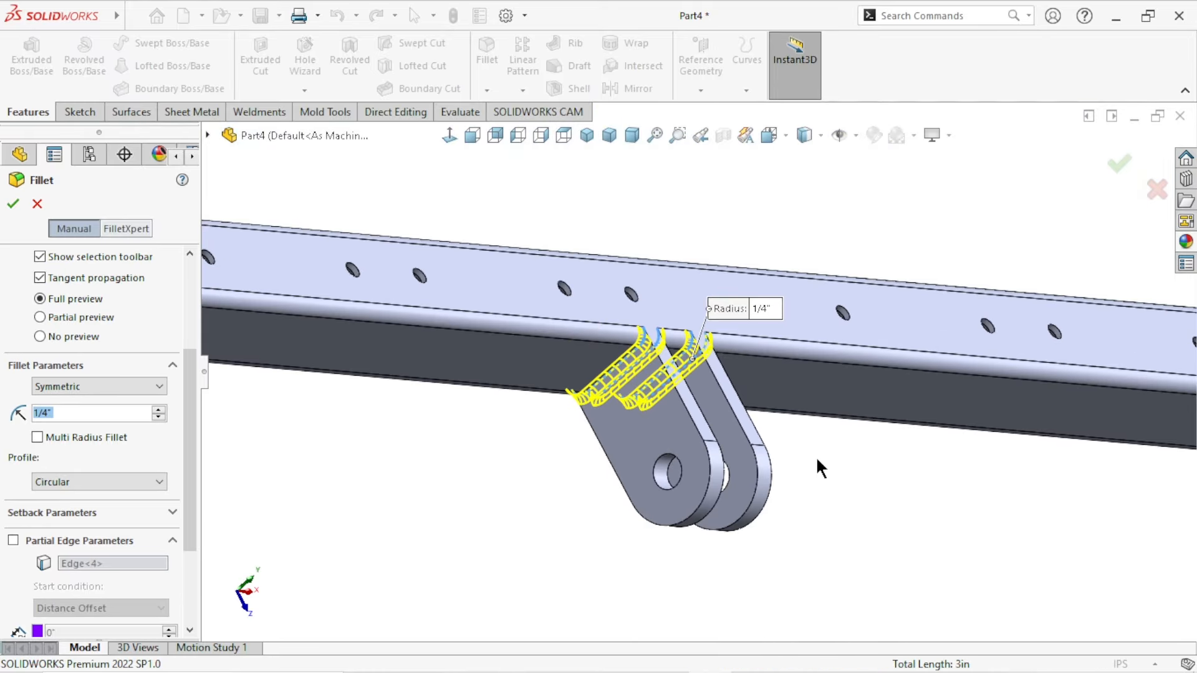
Step: Add the side edges where the other plate pair meets the tube and apply the 1/4 in fillet
scroll(925, 357, down, 6)
click(825, 331)
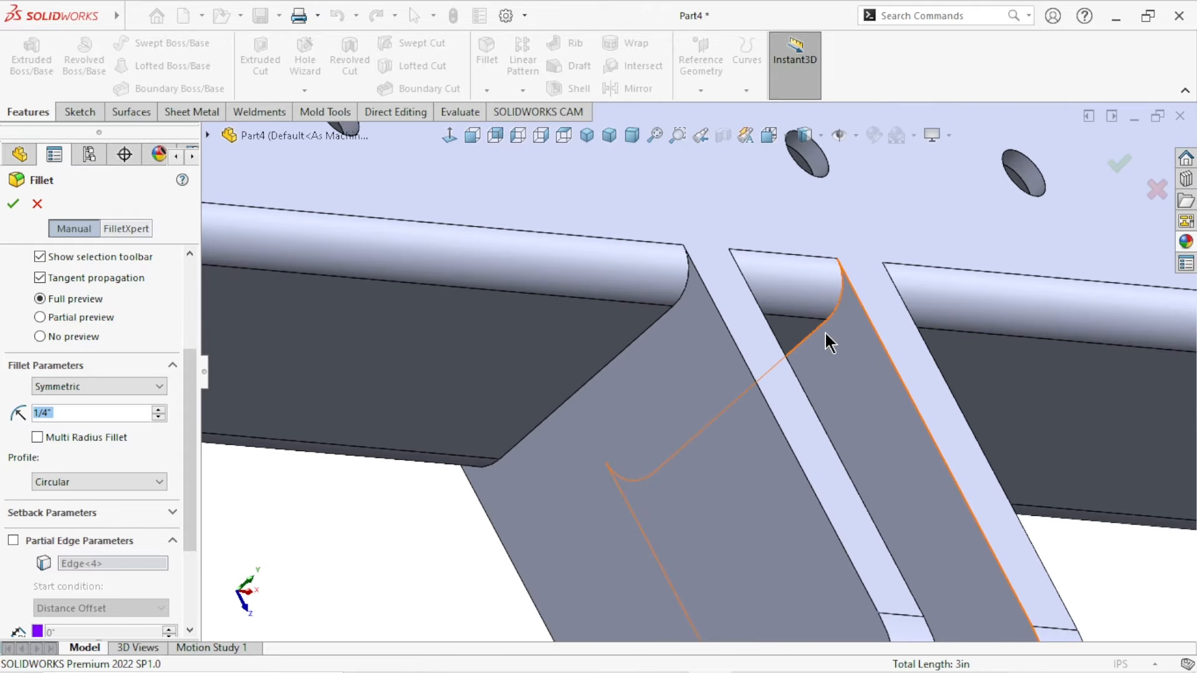
click(838, 288)
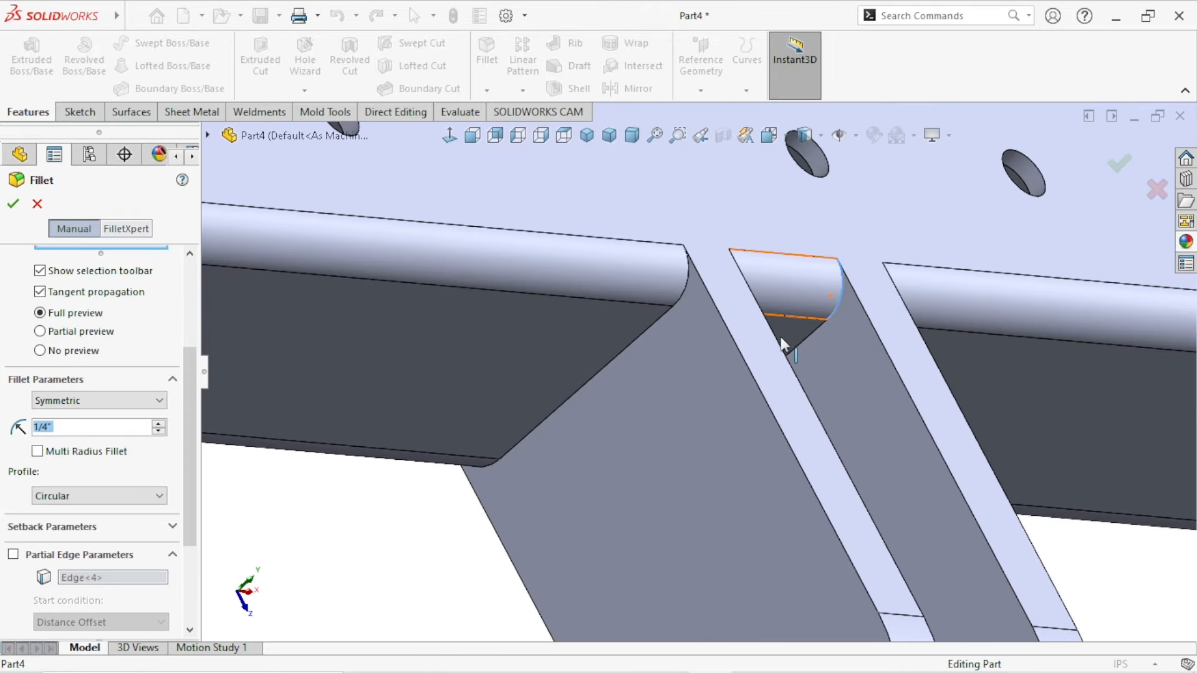
click(686, 276)
middle_drag(785, 438, 734, 406)
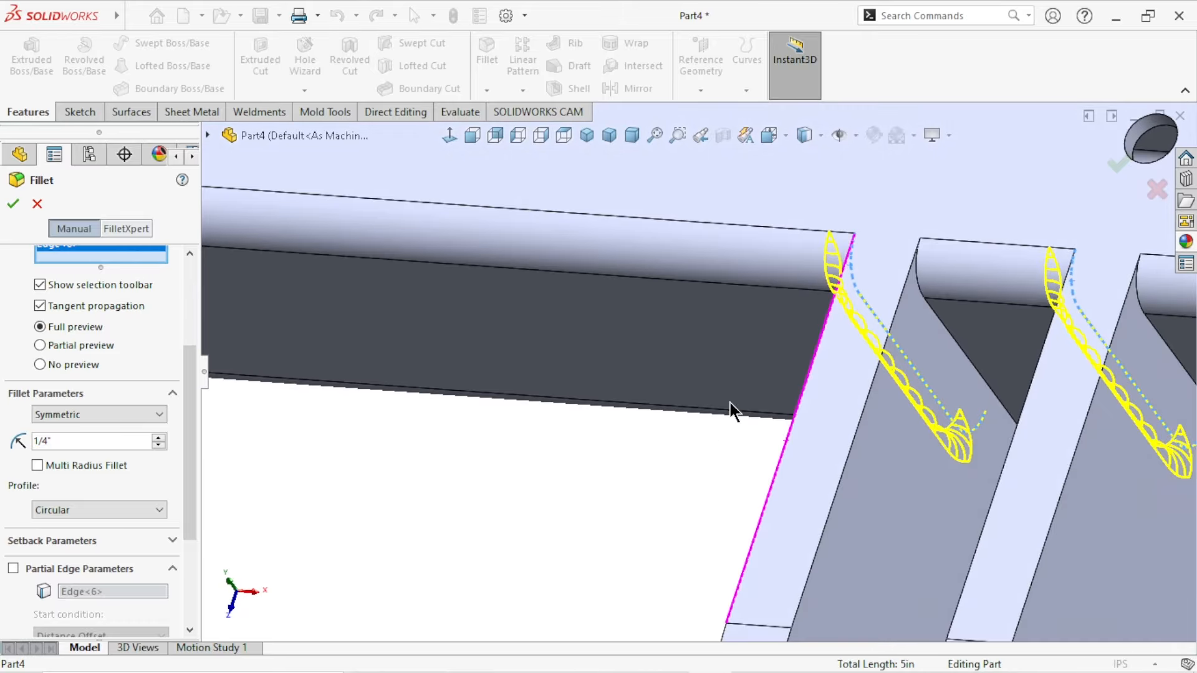
click(917, 268)
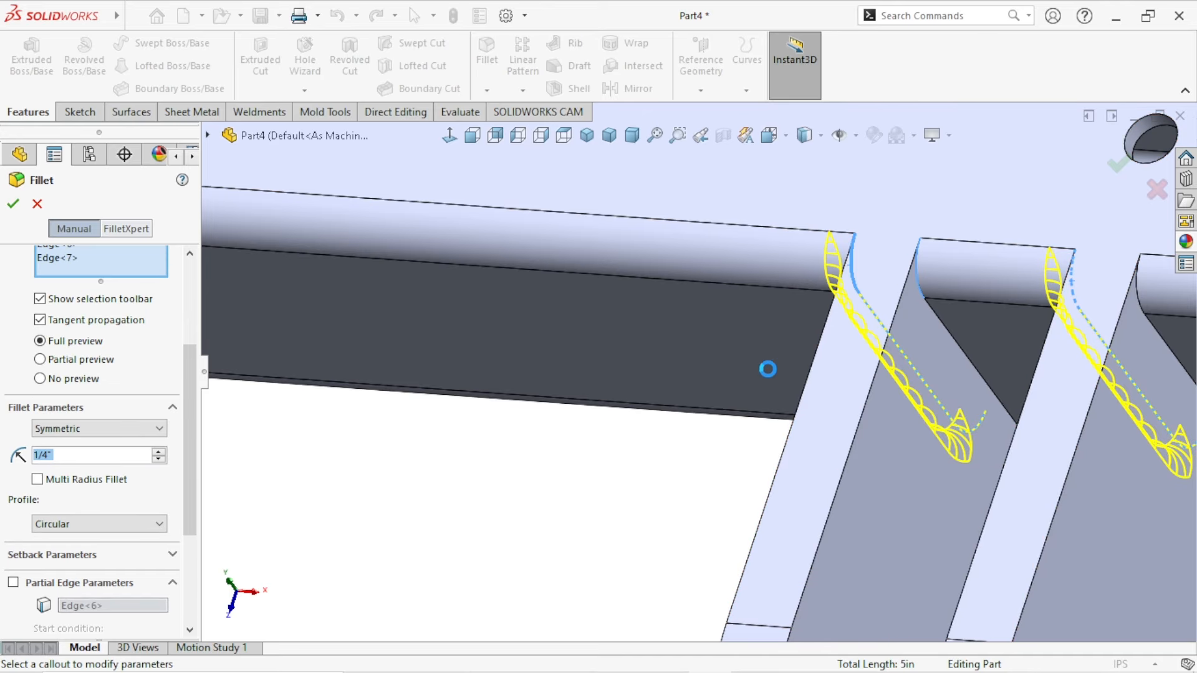
middle_drag(769, 366, 861, 375)
click(780, 302)
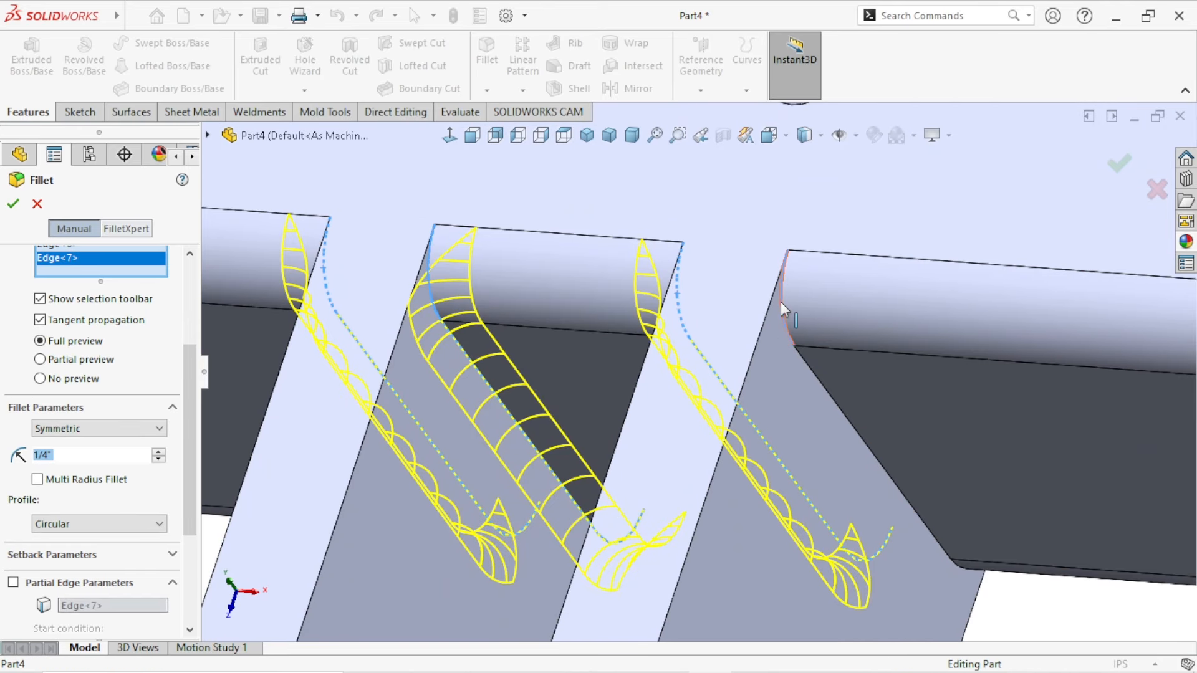
scroll(420, 402, up, 6)
scroll(387, 355, up, 5)
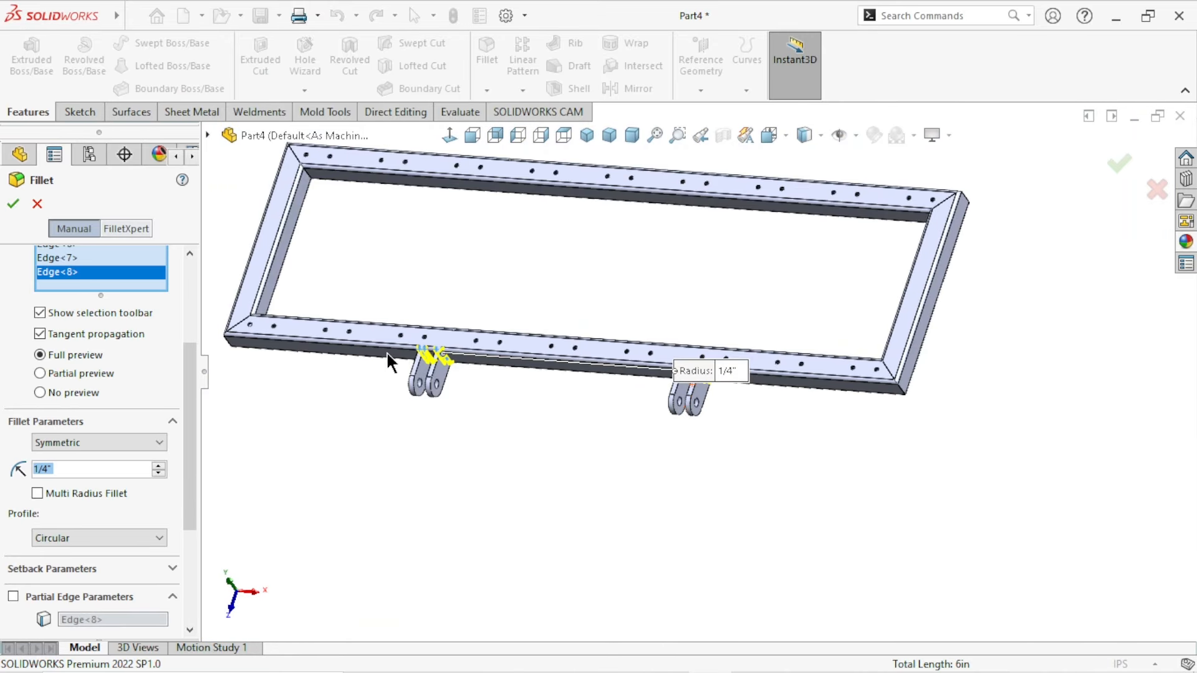
key(Return)
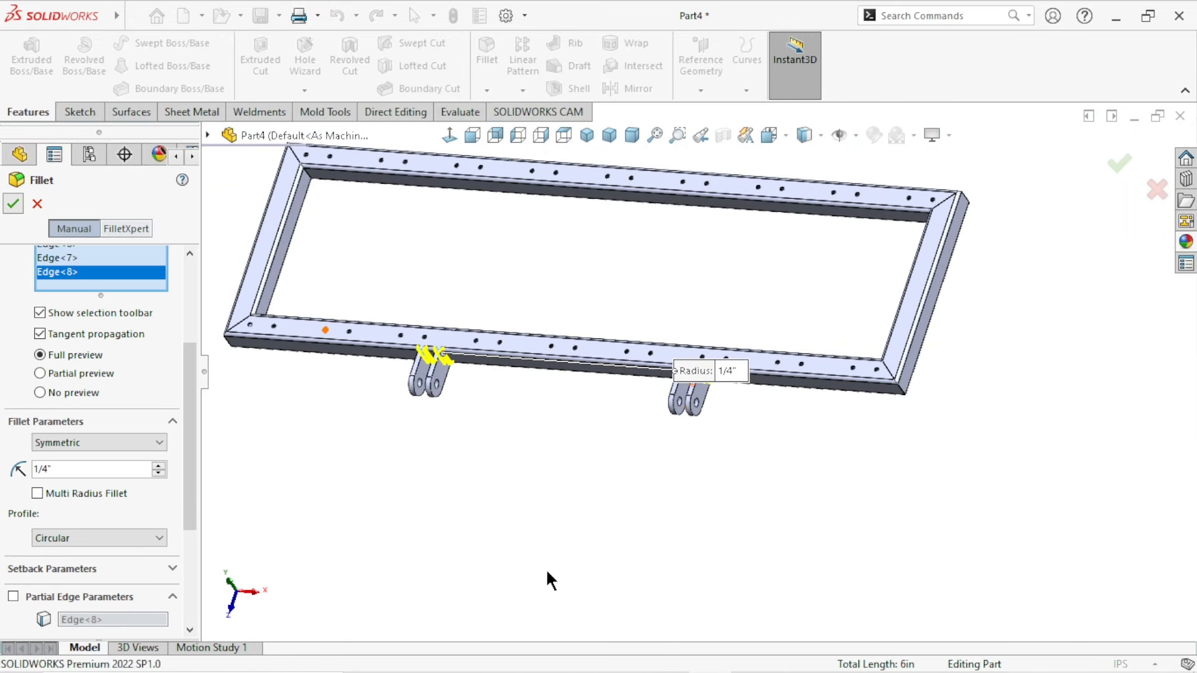
Step: Start a new sketch on the outer face of a plate on the frame's long side
scroll(636, 455, up, 3)
scroll(556, 436, down, 3)
middle_drag(556, 465, 693, 372)
scroll(694, 372, up, 3)
scroll(717, 428, down, 3)
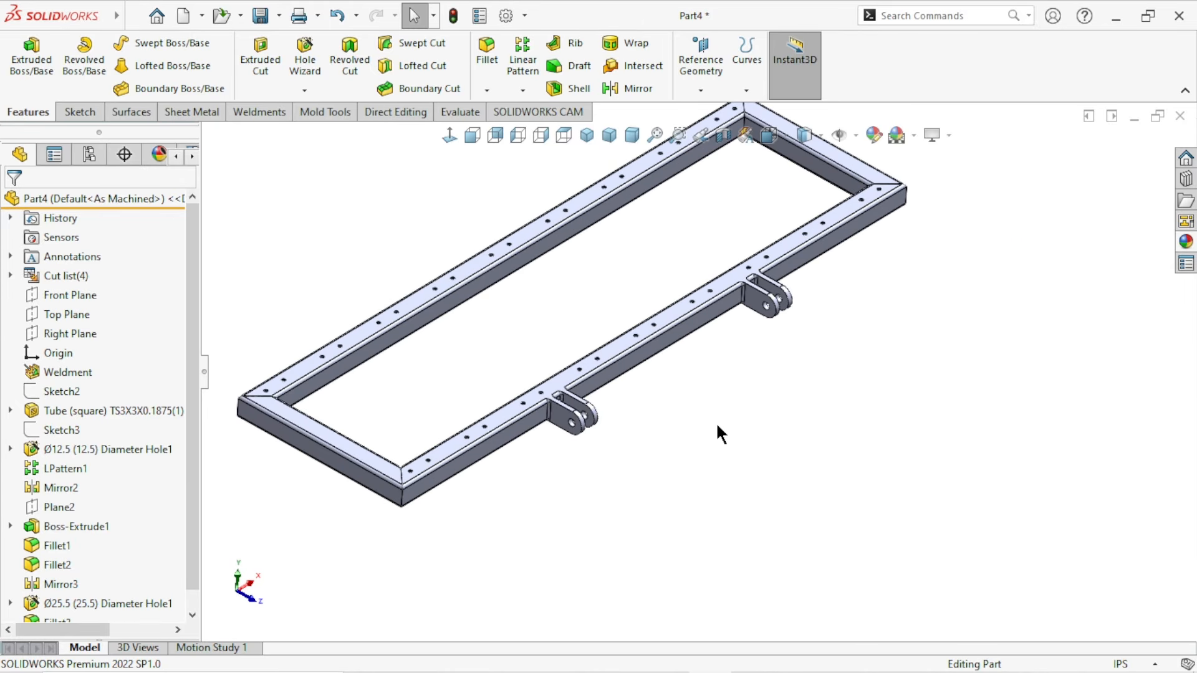
scroll(684, 398, up, 2)
scroll(631, 436, down, 3)
scroll(631, 435, down, 4)
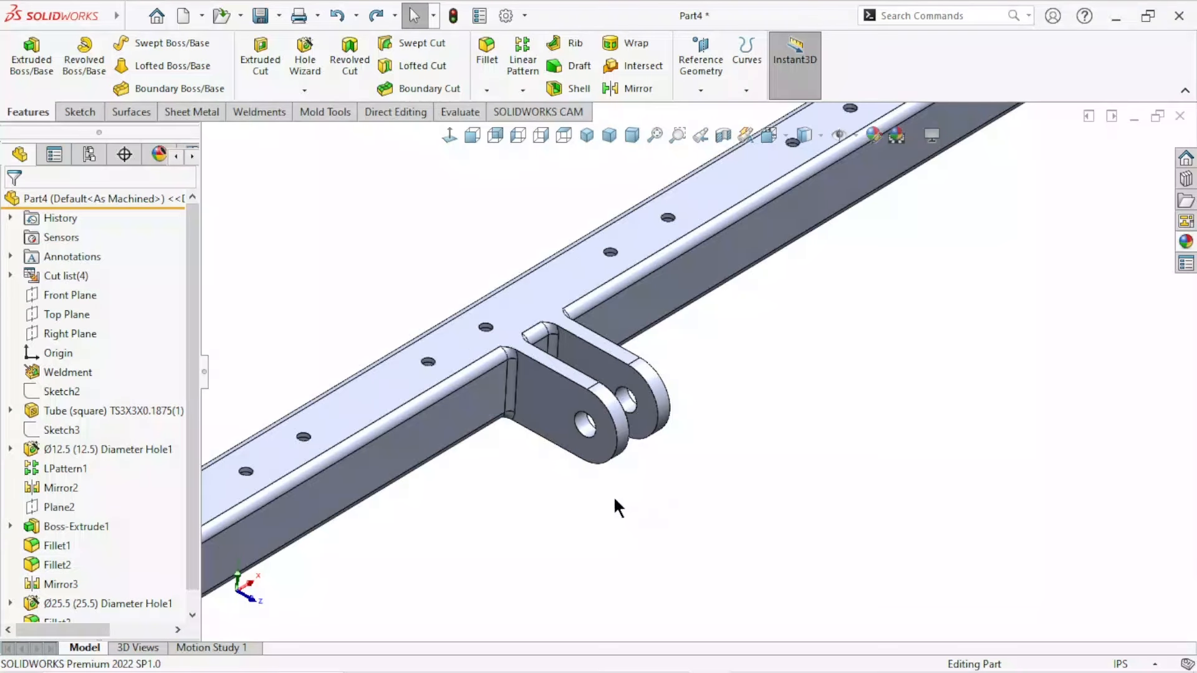
click(553, 414)
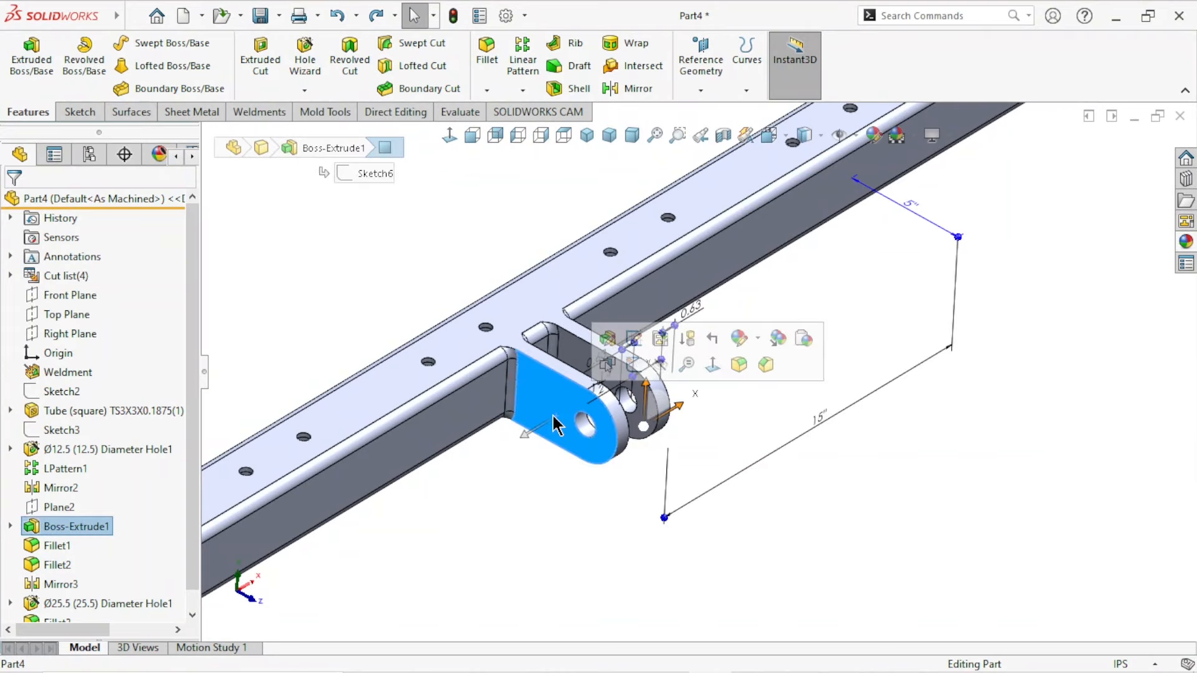
click(638, 367)
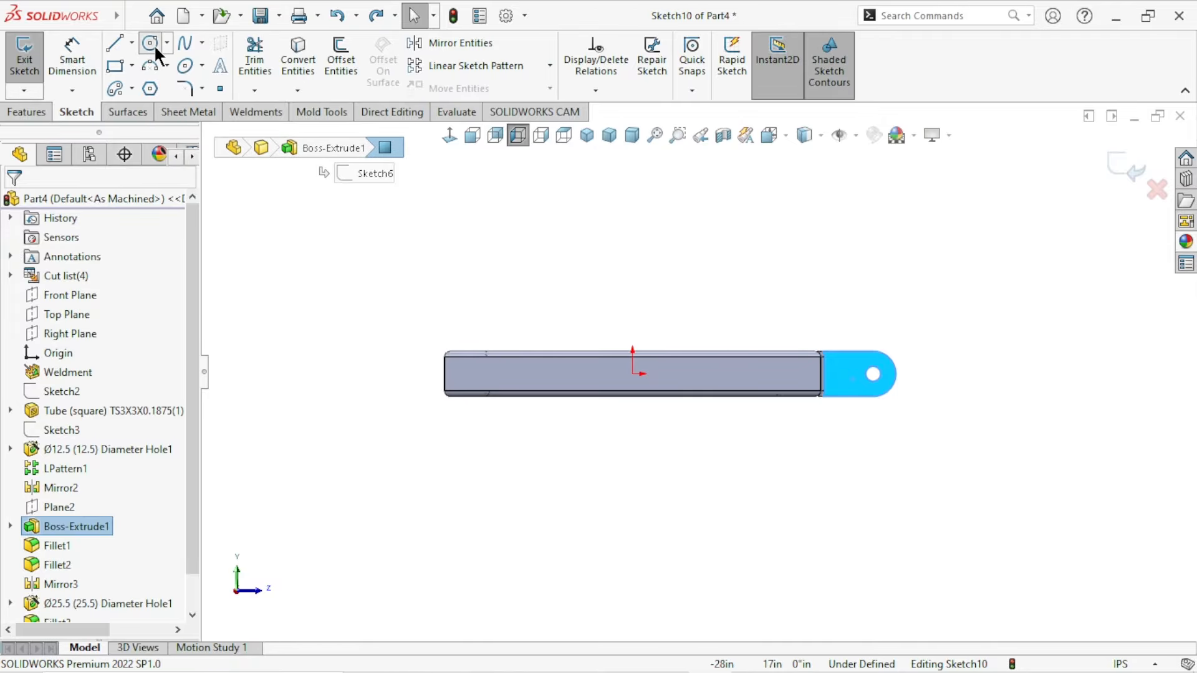
Step: Sketch a circle above the frame end opposite the plate and set its diameter to 1 in
click(458, 305)
right_click(490, 275)
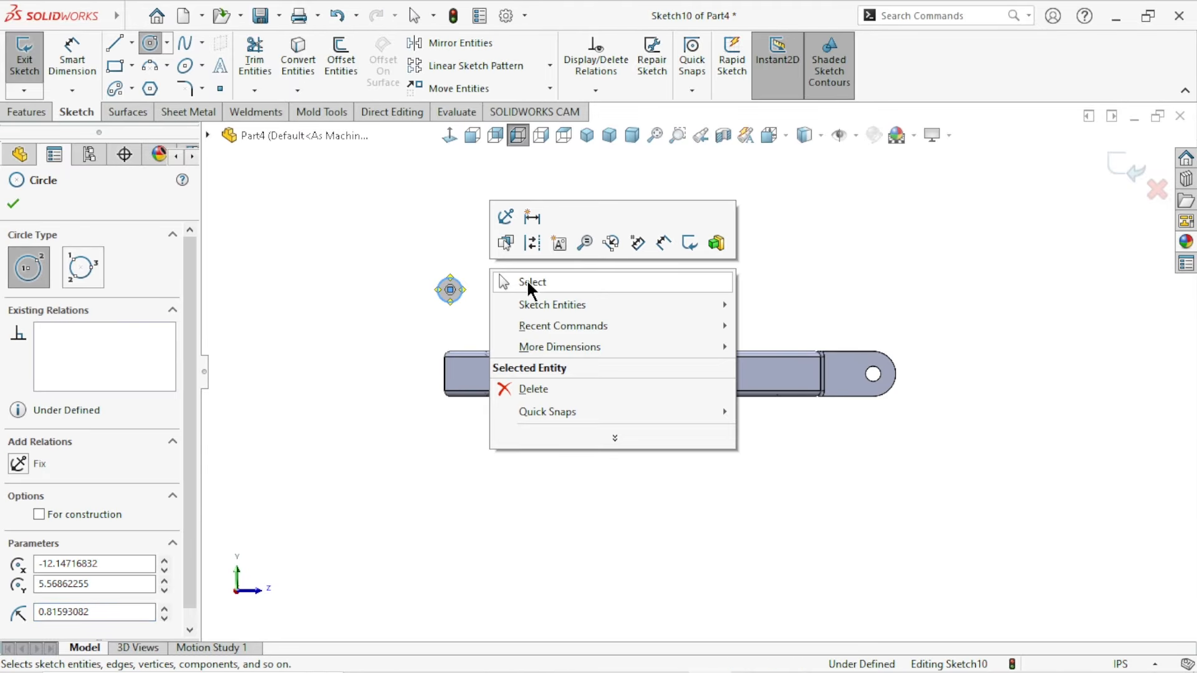
click(526, 277)
scroll(497, 283, down, 1)
click(86, 63)
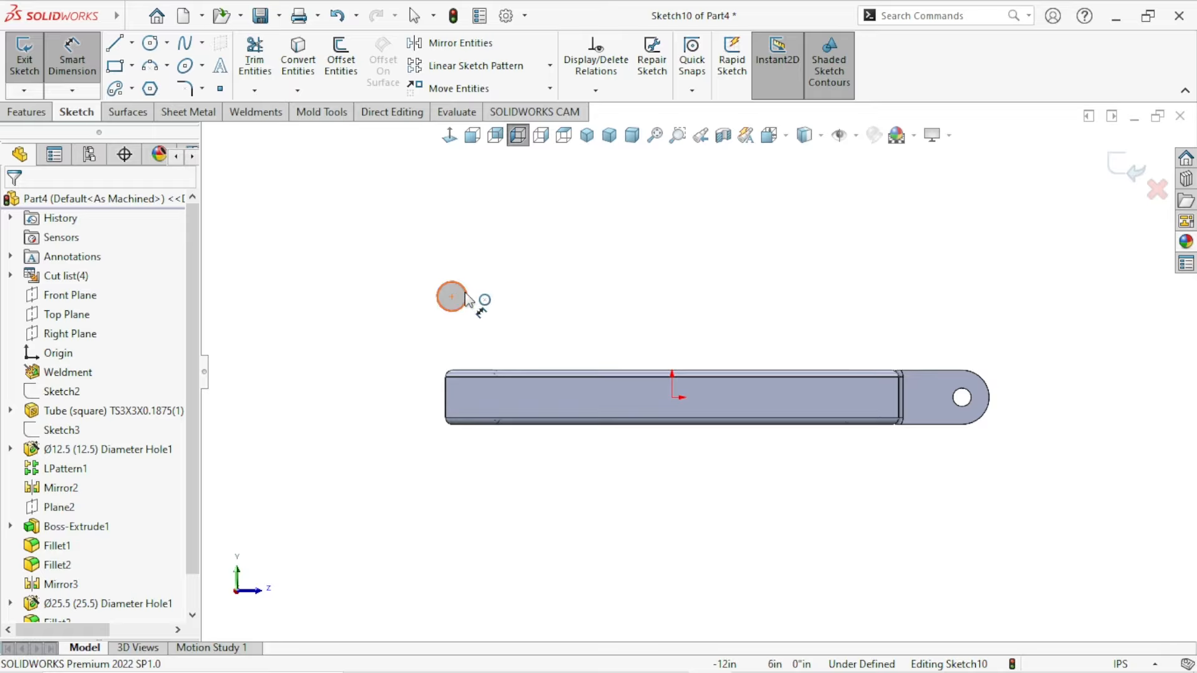
click(468, 293)
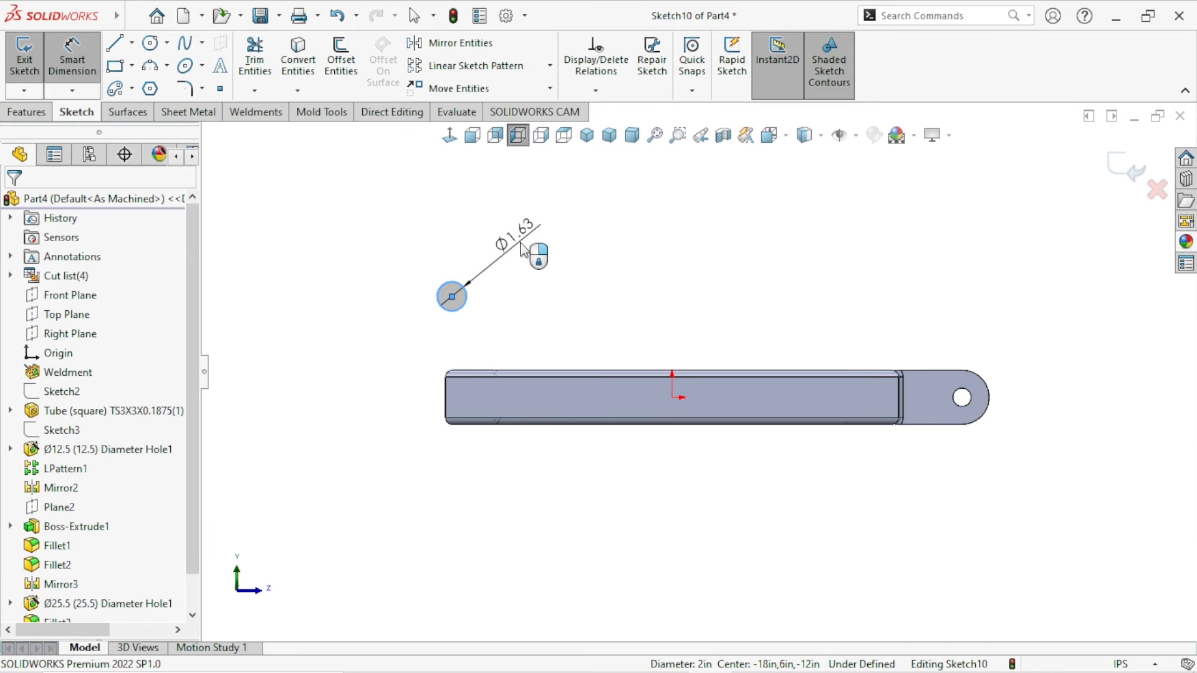
click(524, 249)
text(1)
key(Return)
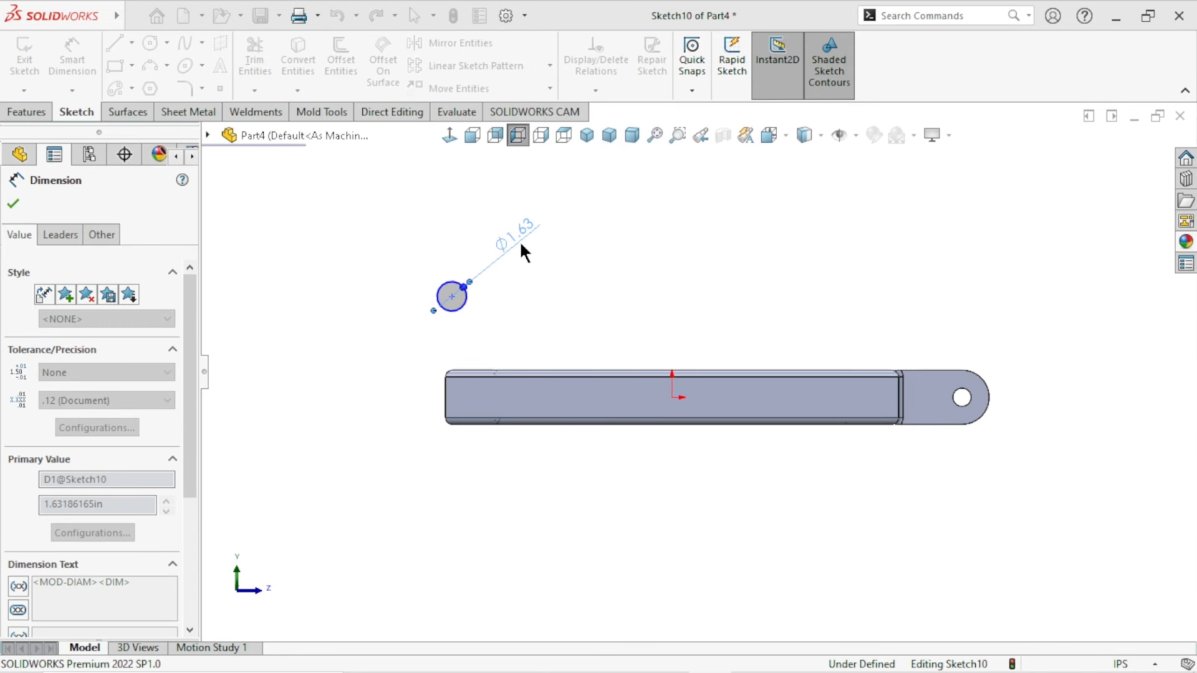
click(573, 305)
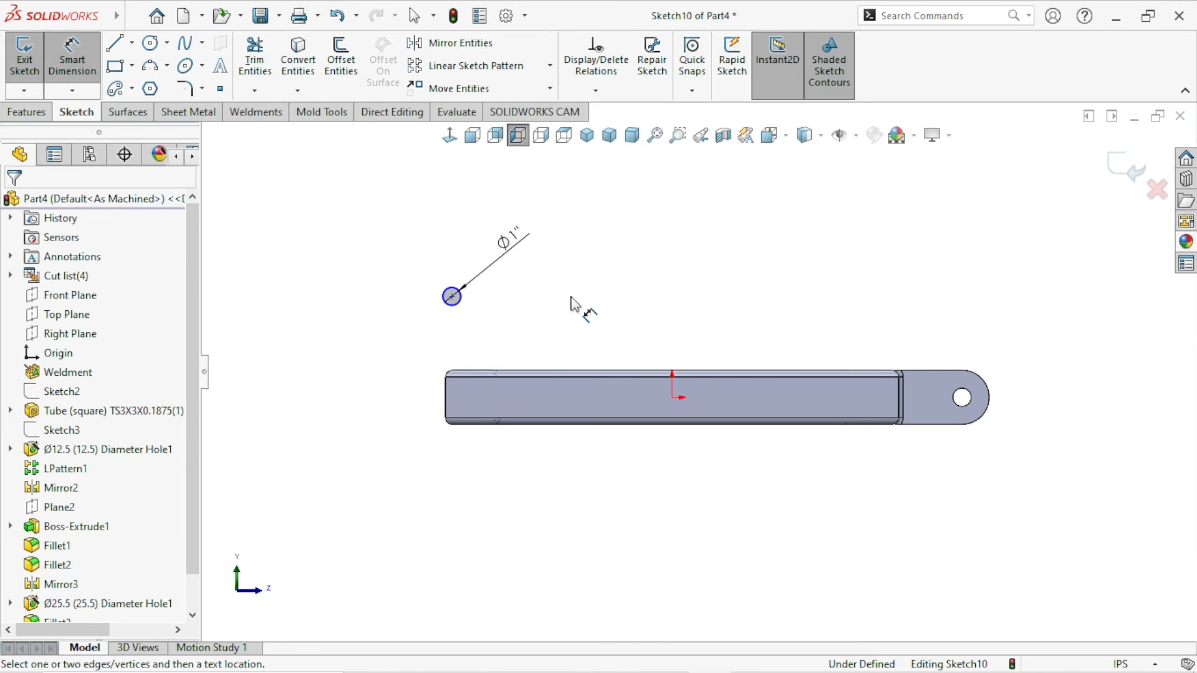
Step: Dimension the horizontal distance from the circle's centre to the origin as 11.32 in
click(452, 298)
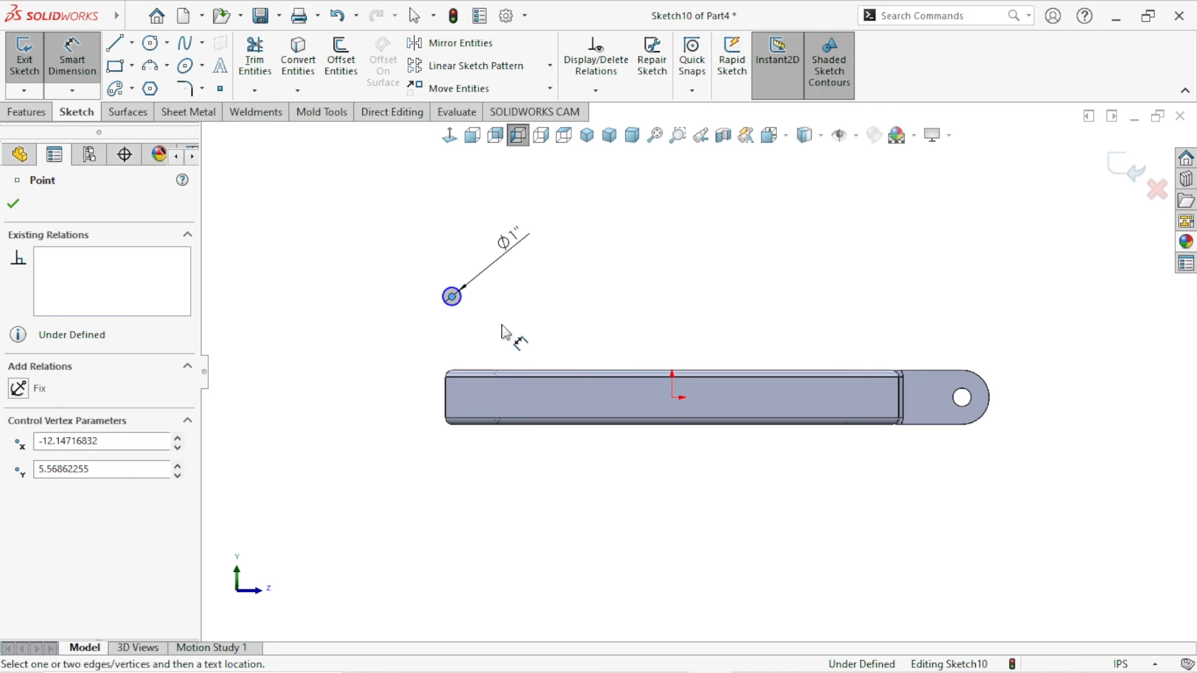
click(672, 397)
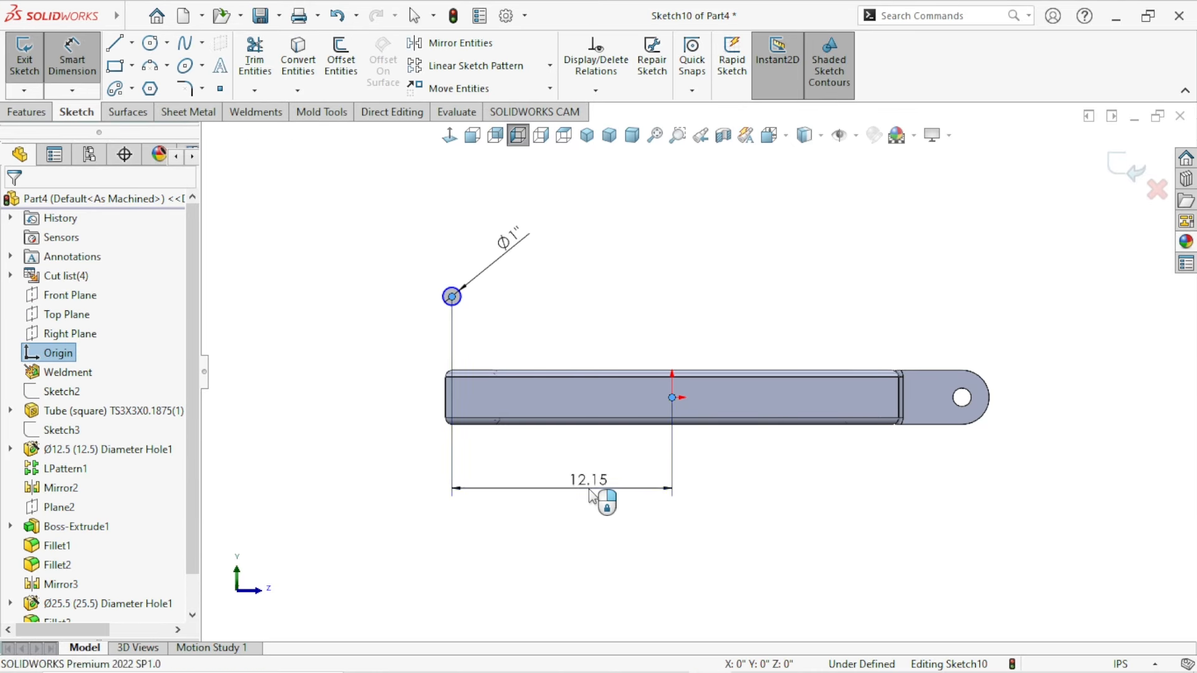
click(591, 496)
text(11)
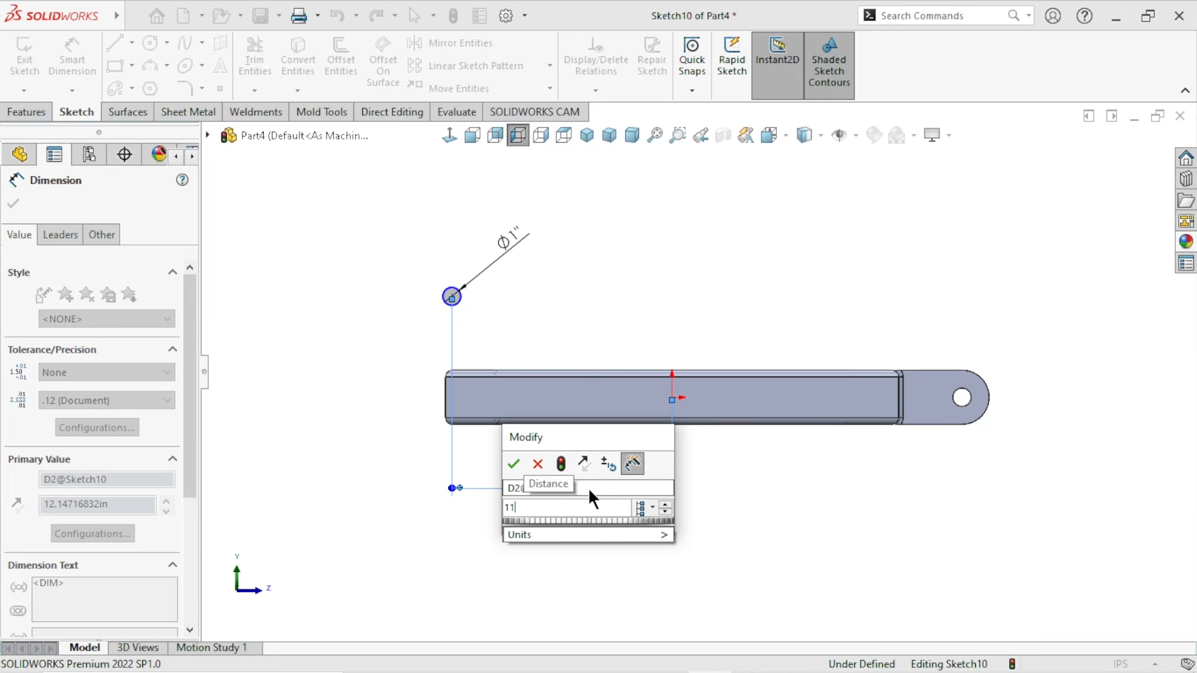
text(.32)
key(Return)
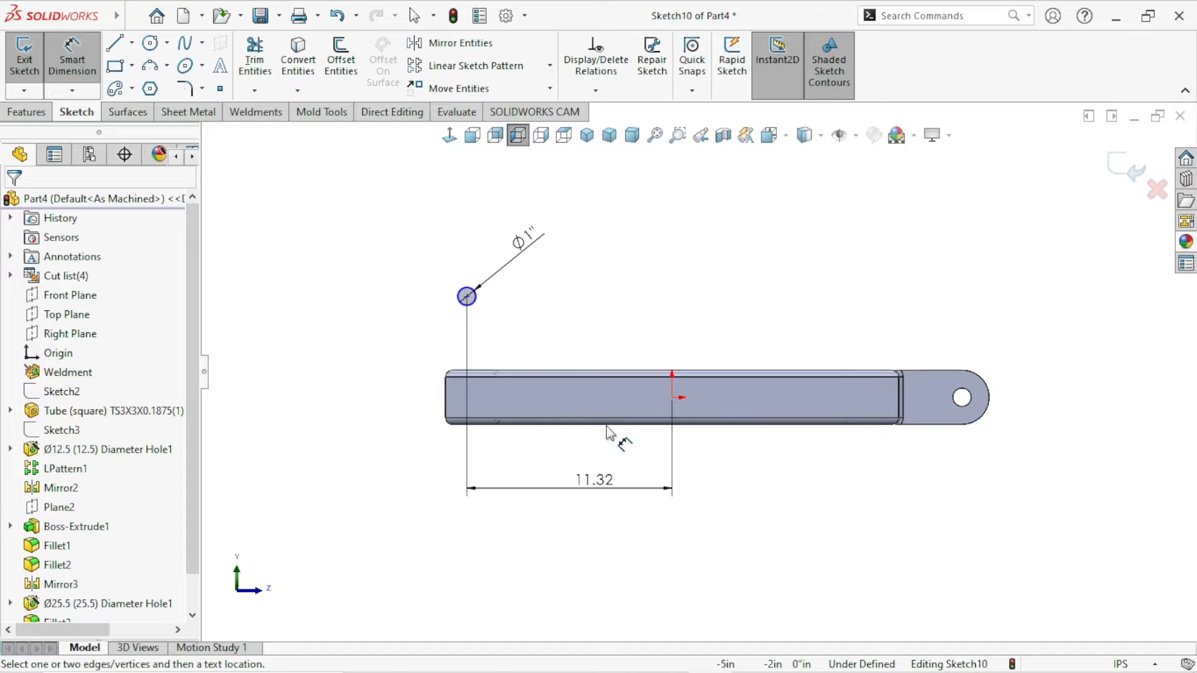
Step: Set the circle centre's height above the tube's top edge to 1 1/2 in and move that dimension's text clear above the extension line
click(507, 371)
click(468, 298)
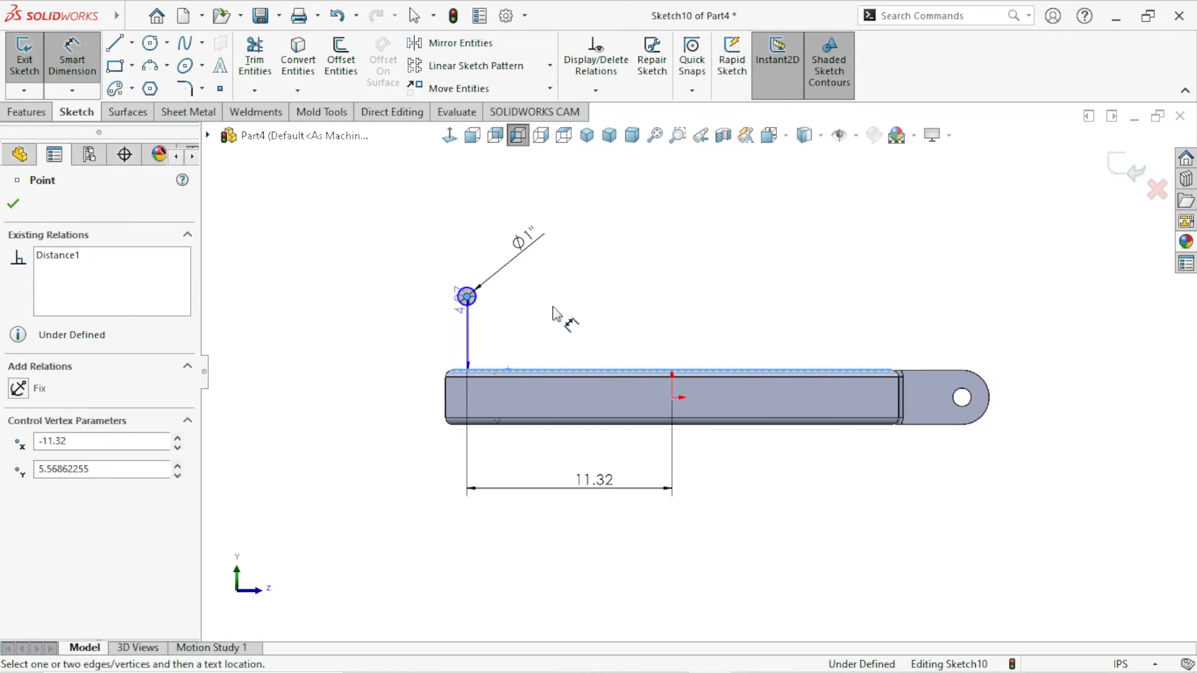
click(589, 310)
text(4.07)
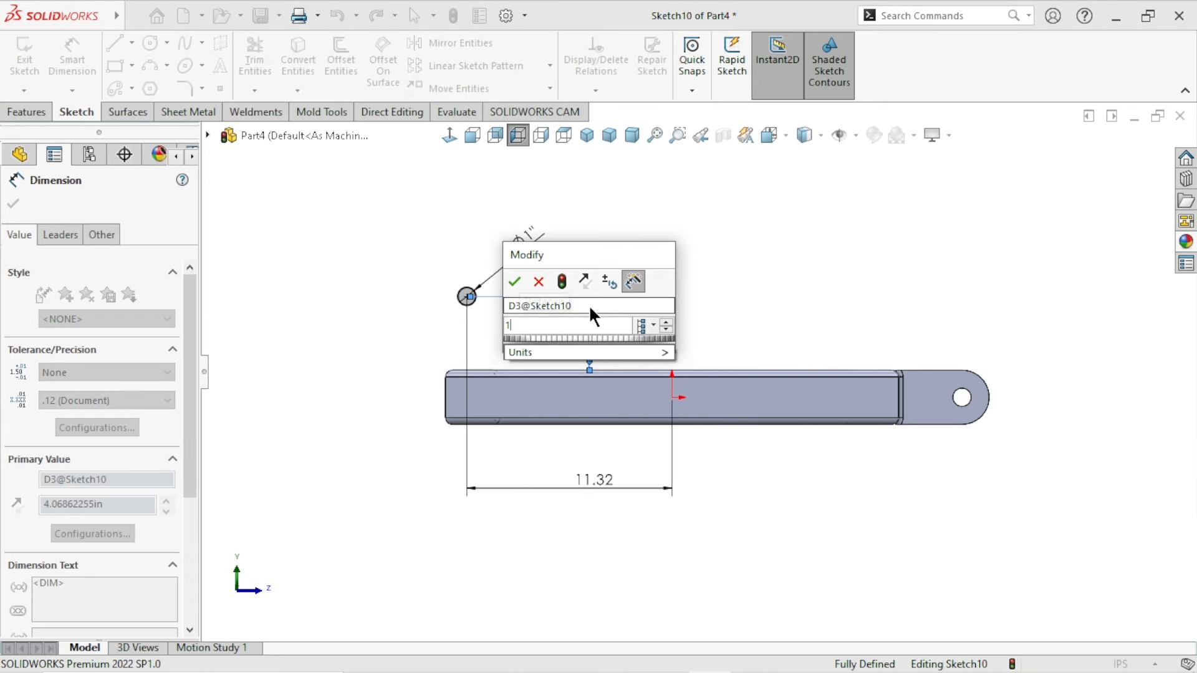
key(Return)
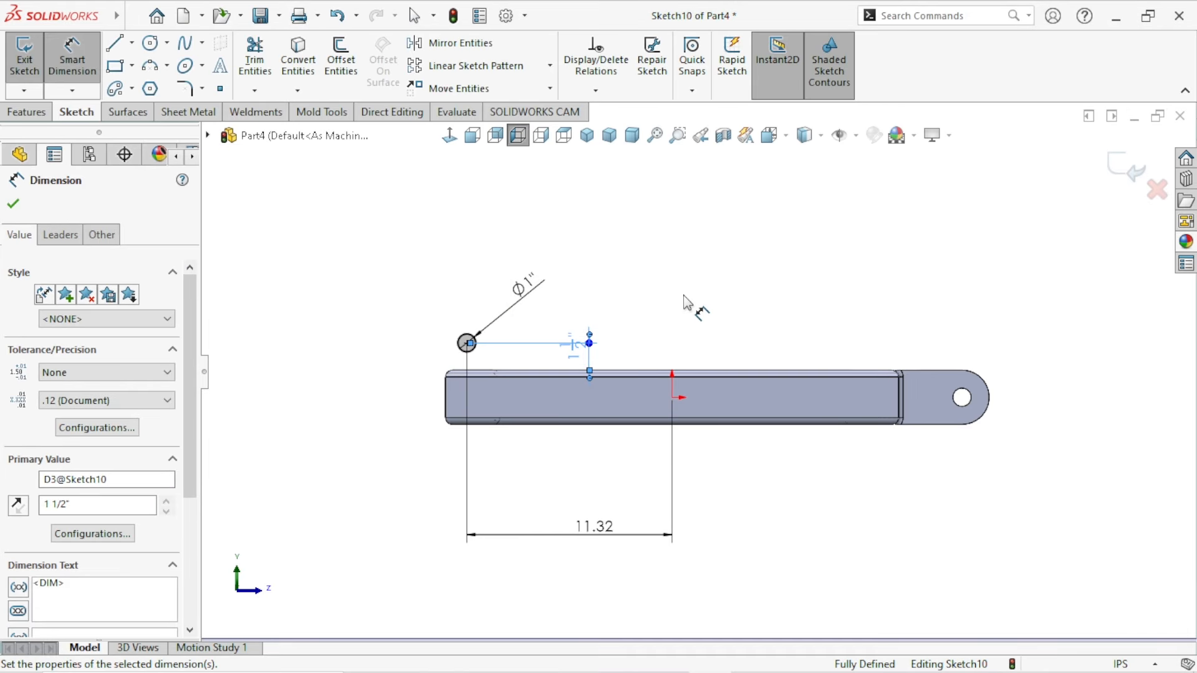
click(548, 345)
scroll(547, 344, down, 1)
scroll(596, 424, up, 1)
scroll(561, 382, down, 2)
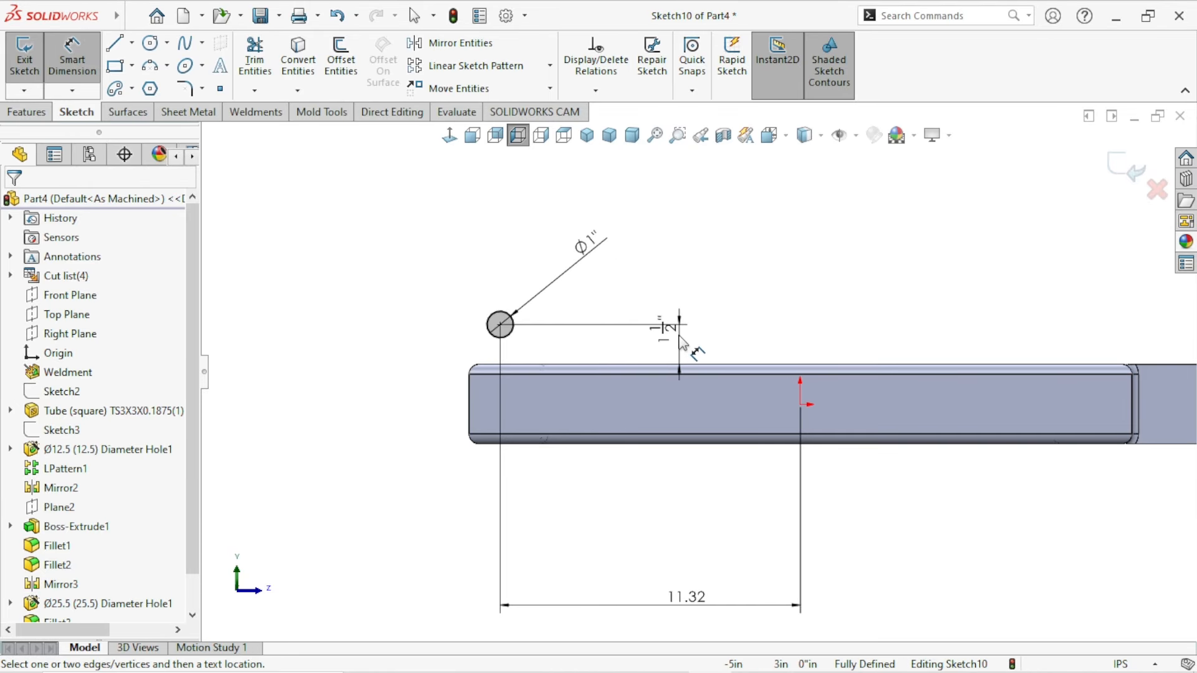
drag(667, 330, 669, 295)
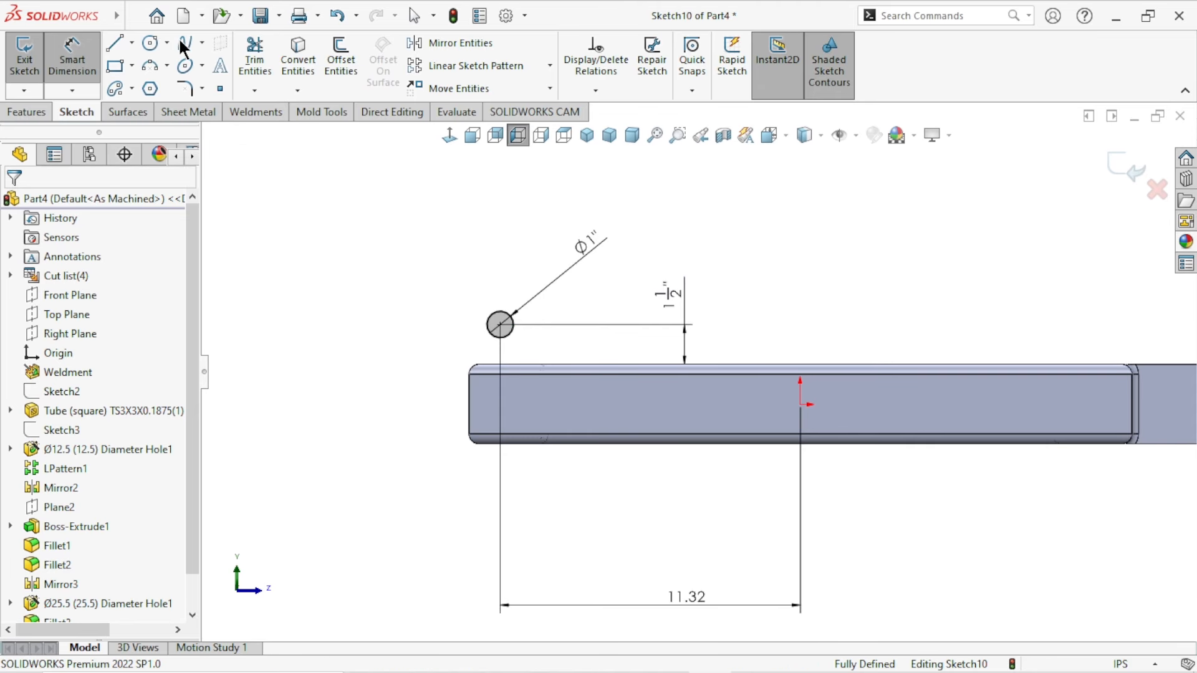
Step: Sketch a three-point arc spanning about 3 in, rising from the tube's upper end corner and bulging outward beside the circle
click(149, 65)
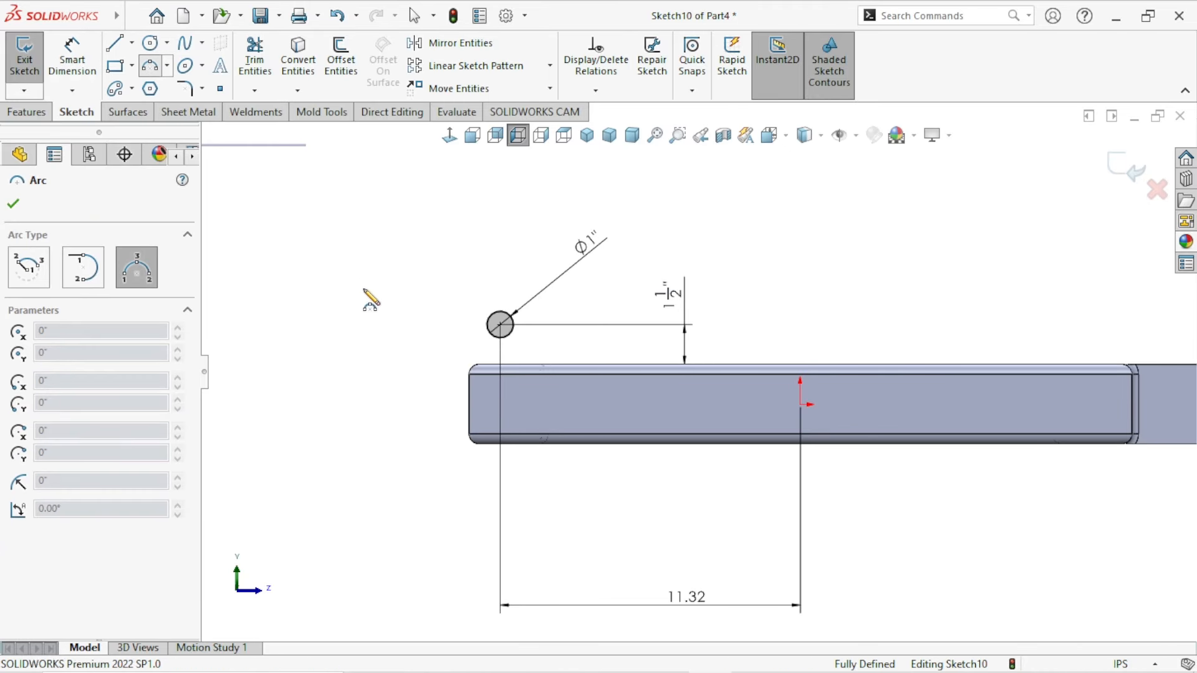
click(469, 374)
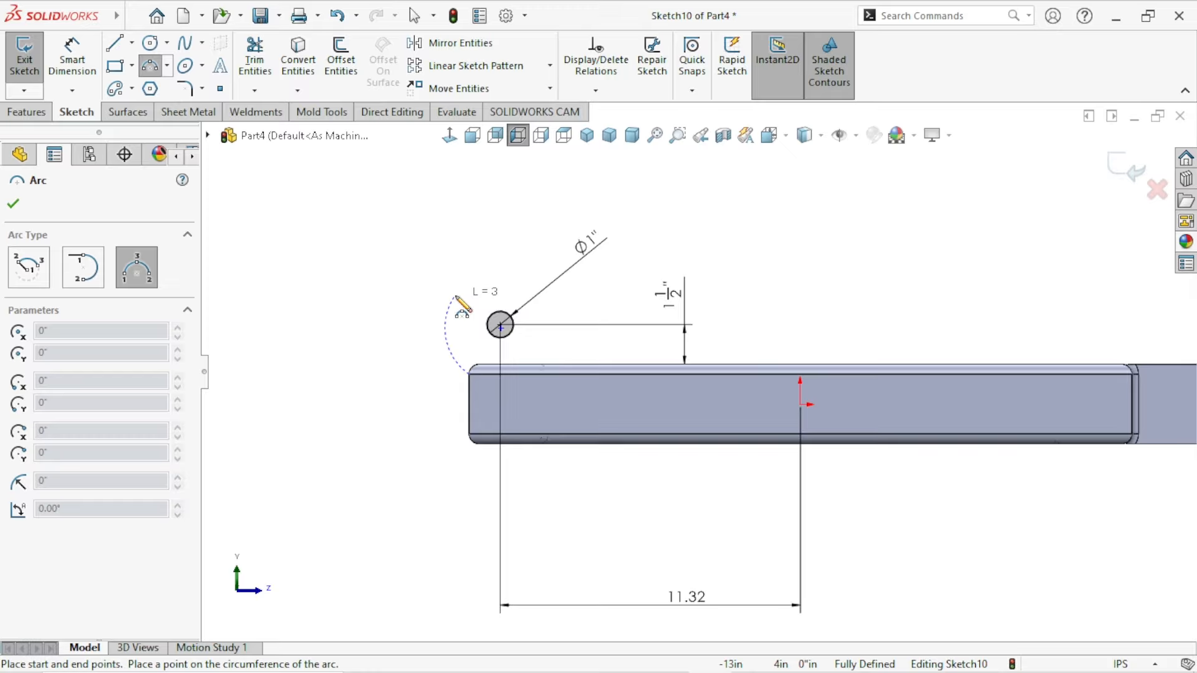
click(450, 297)
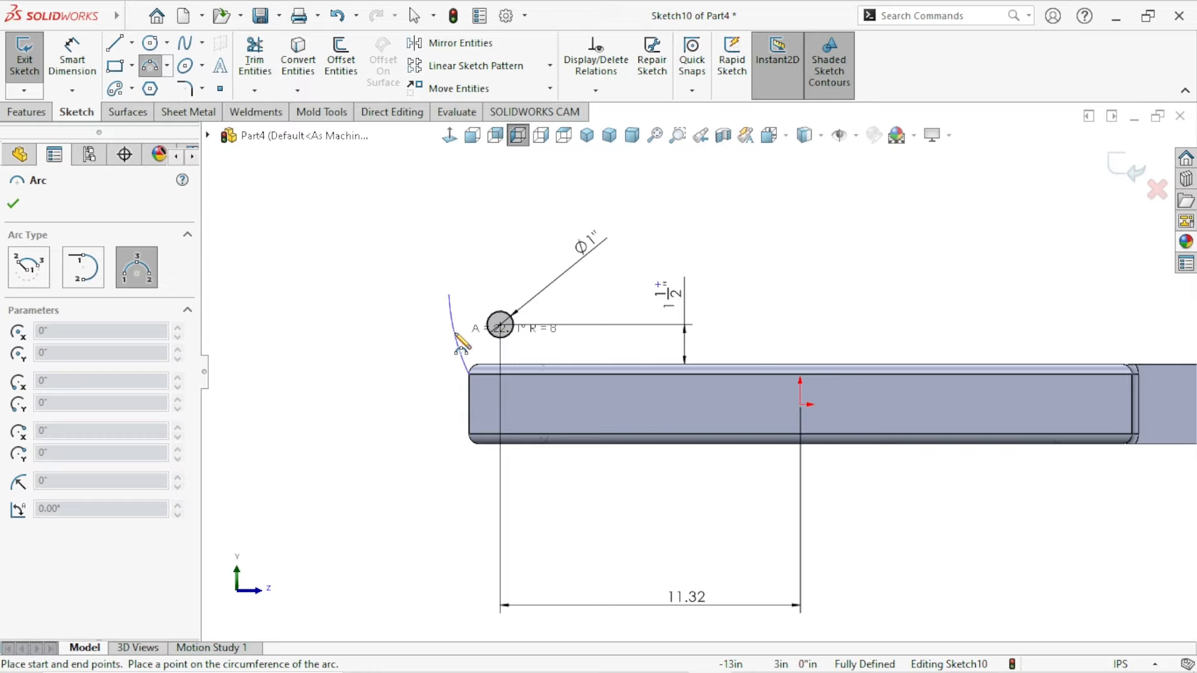
click(451, 337)
right_click(408, 325)
click(403, 316)
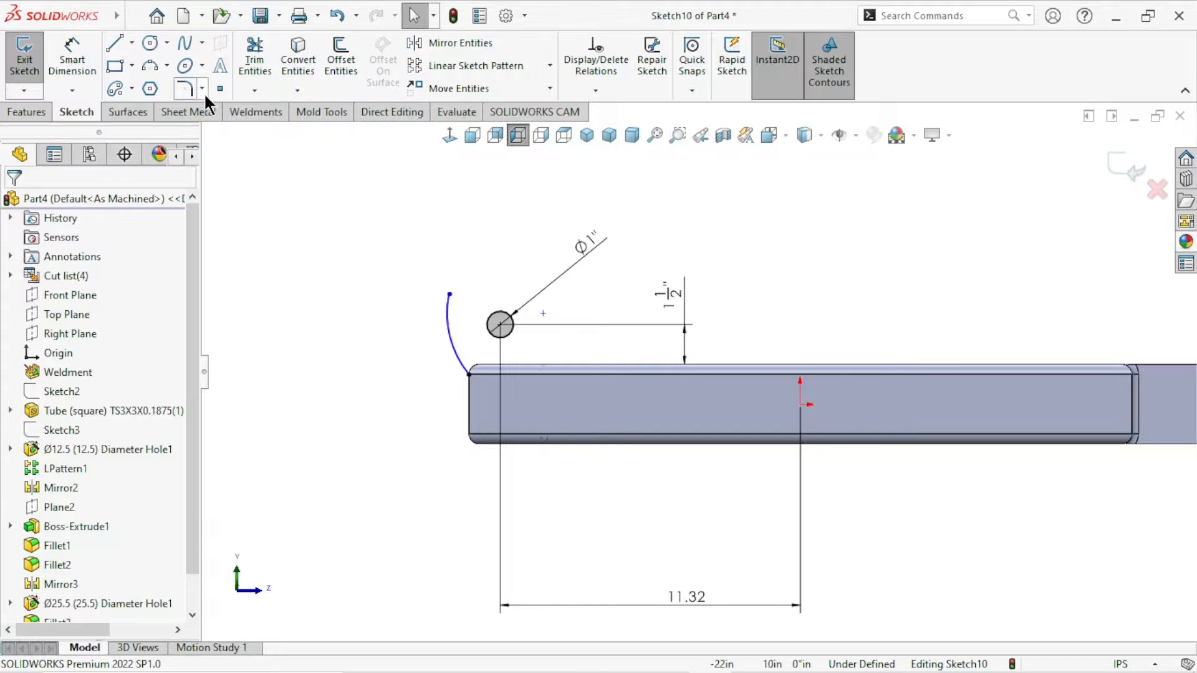
Step: Sketch a three-point arc of about 2.9 in radius on the circle's inner side, ending on the tube's top edge and bulging away from the circle
click(151, 64)
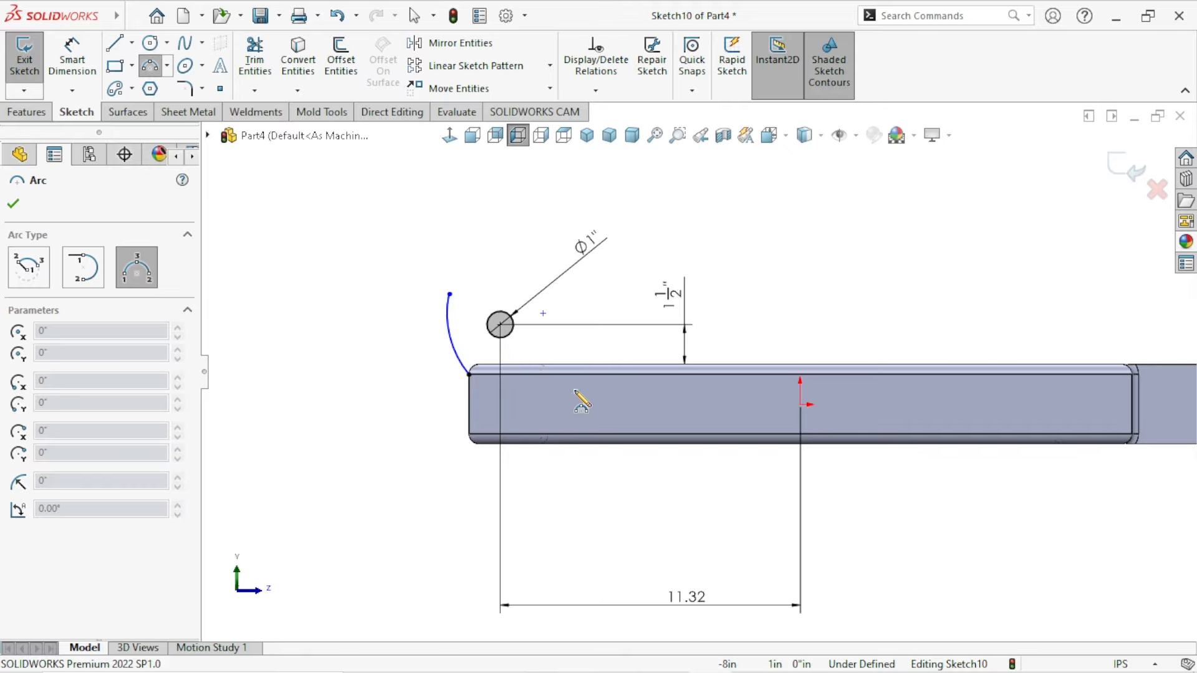
click(567, 315)
click(562, 363)
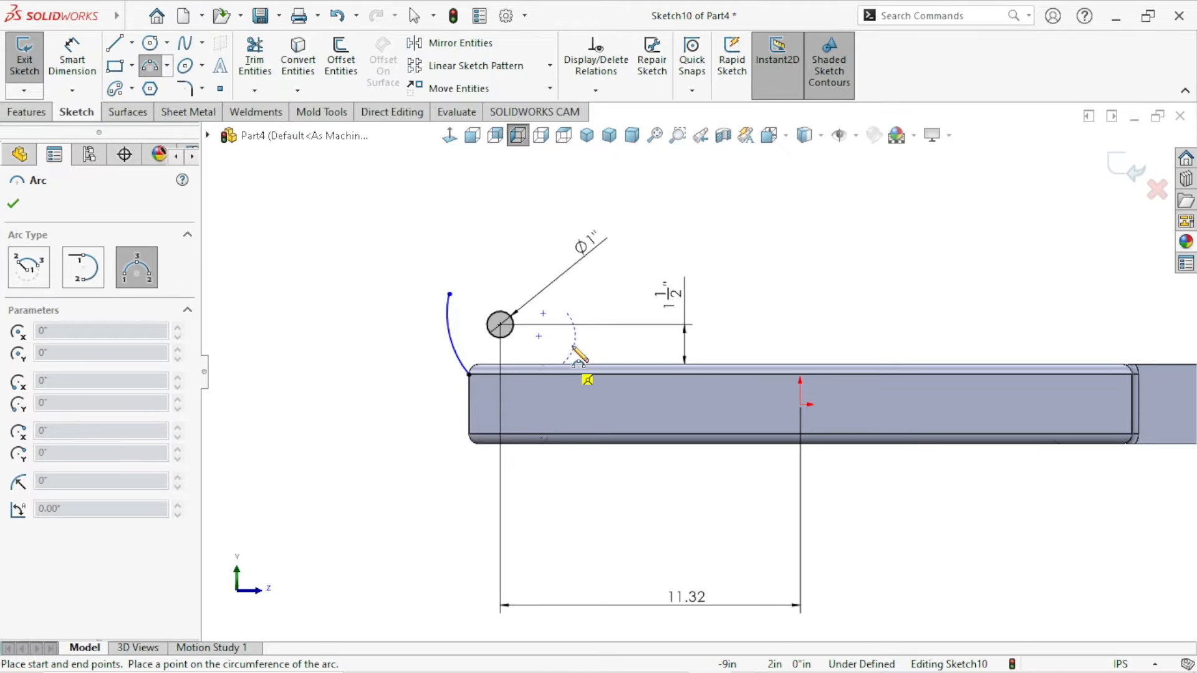
click(569, 343)
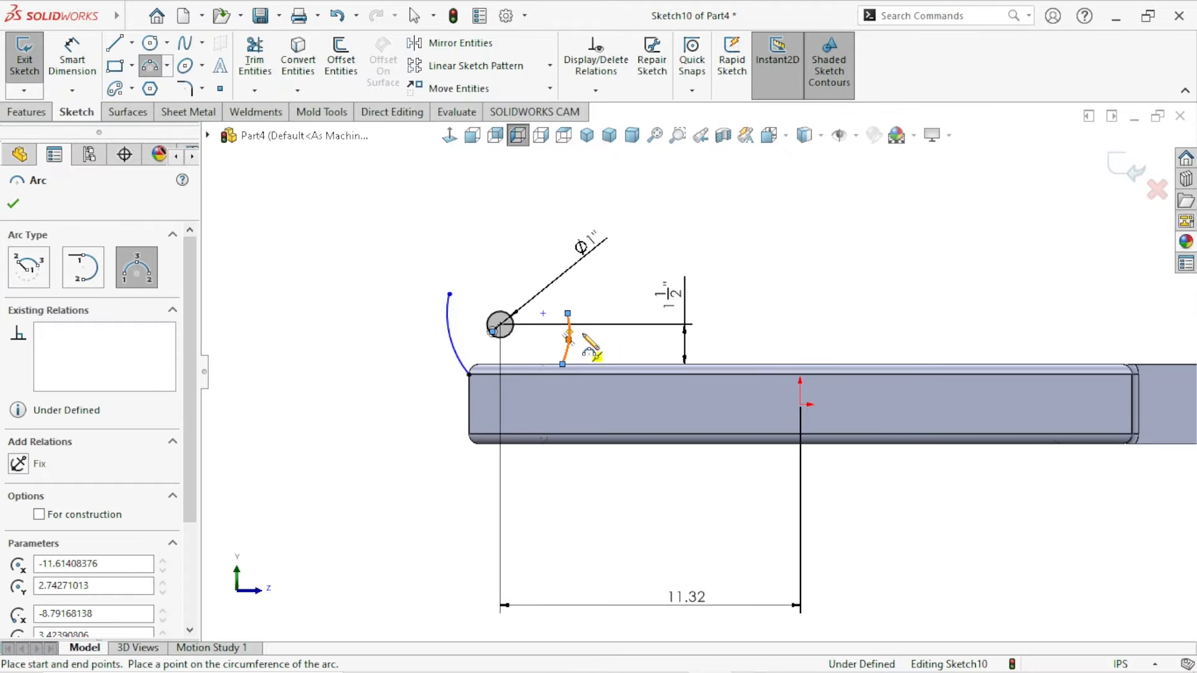
right_click(665, 235)
click(709, 244)
Step: Align the upper endpoints of both side arcs horizontally with the circle's centre
click(450, 294)
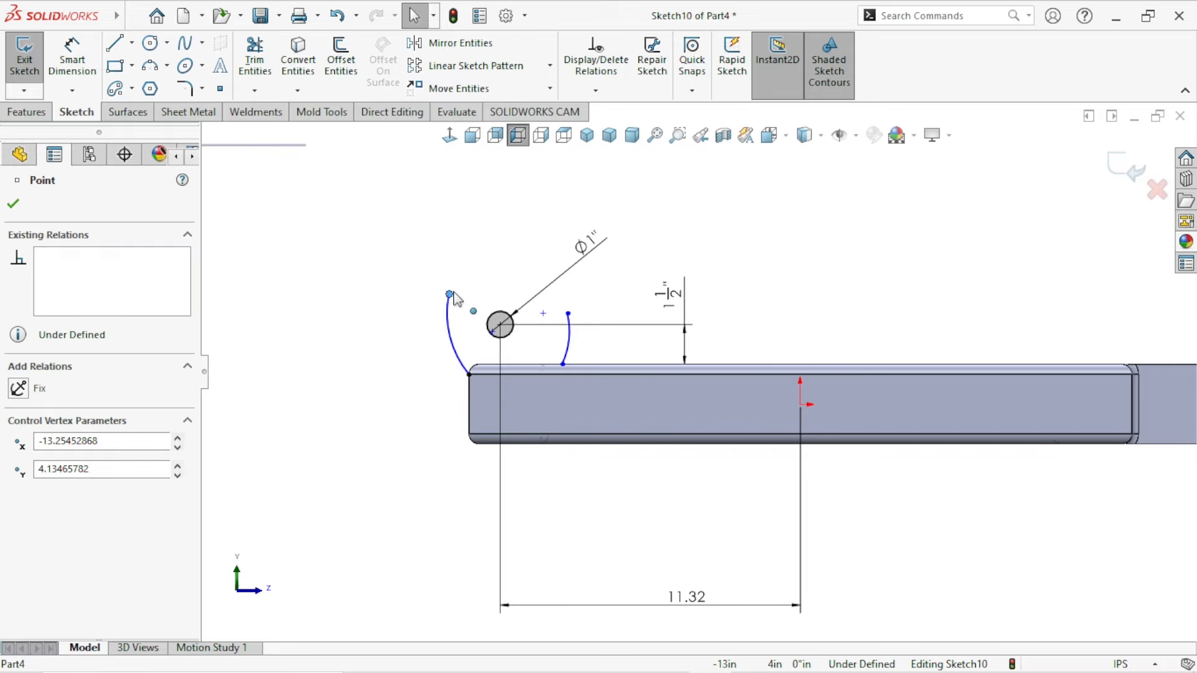
ctrl+click(567, 314)
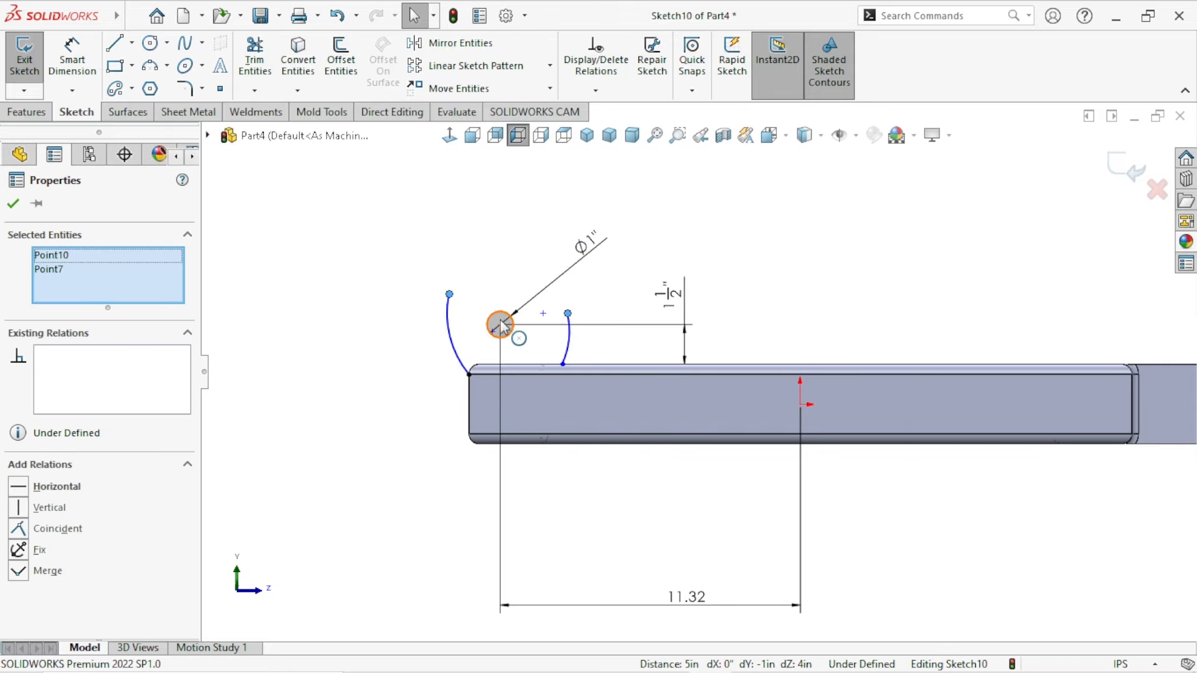
ctrl+click(500, 324)
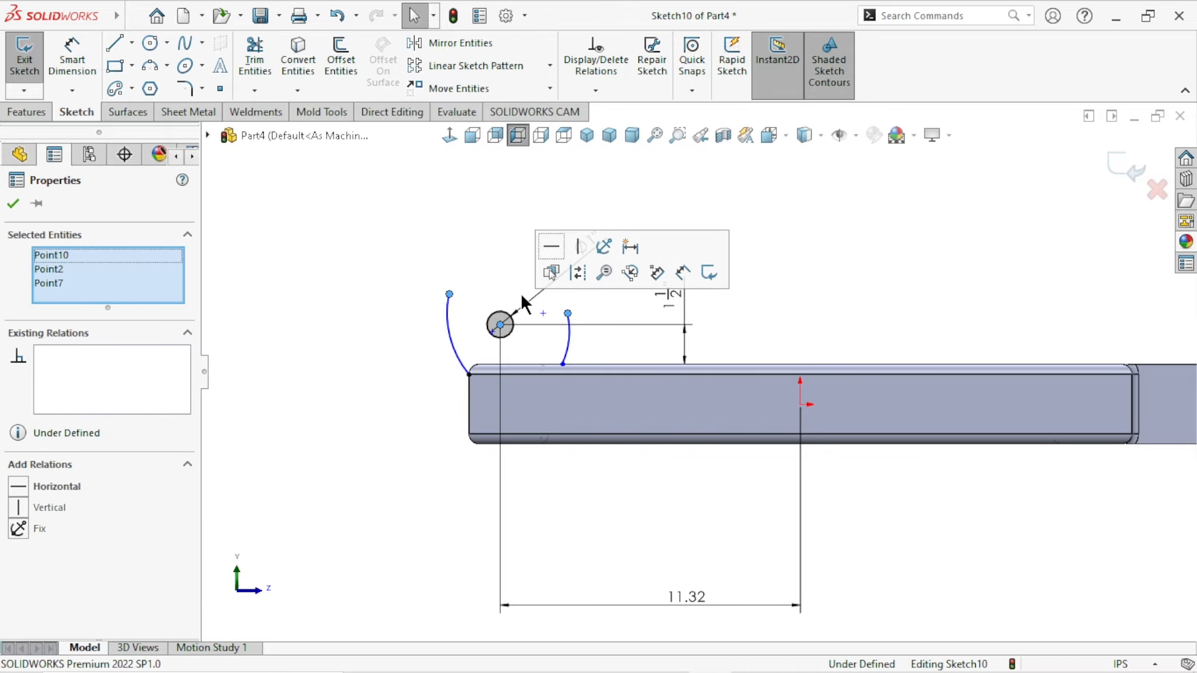
click(550, 248)
click(421, 247)
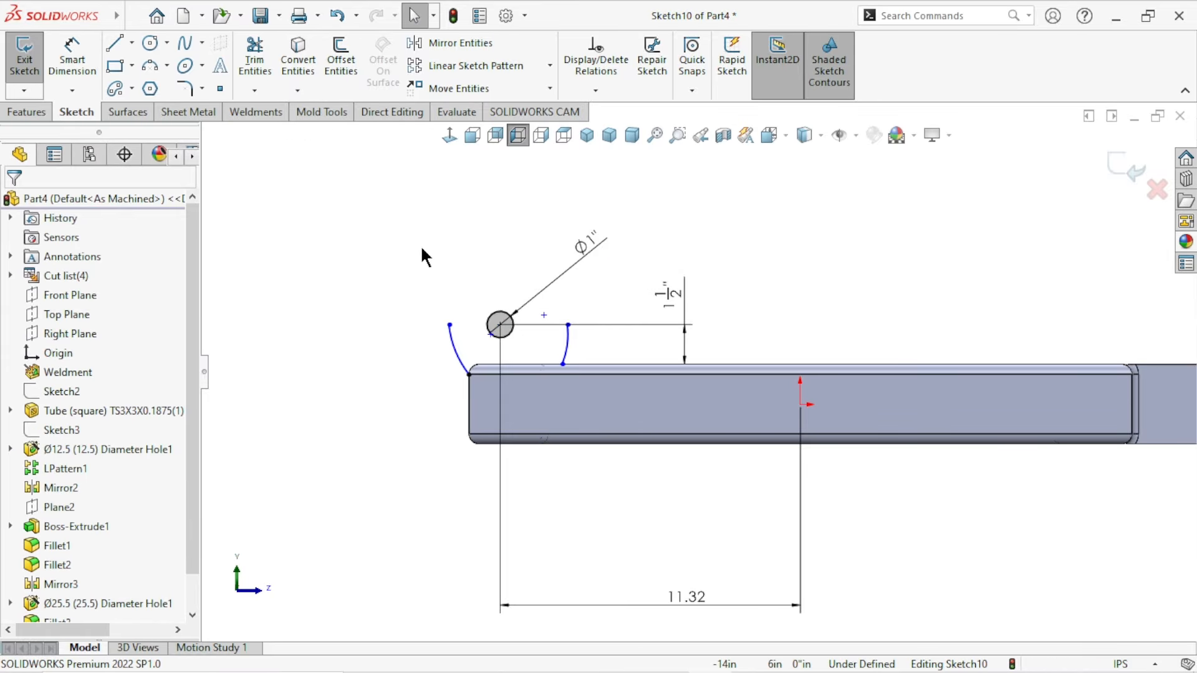
Step: Dimension the side arc that starts at the tube's end corner with a radius of 5.67 in
scroll(585, 394, up, 2)
scroll(633, 390, down, 1)
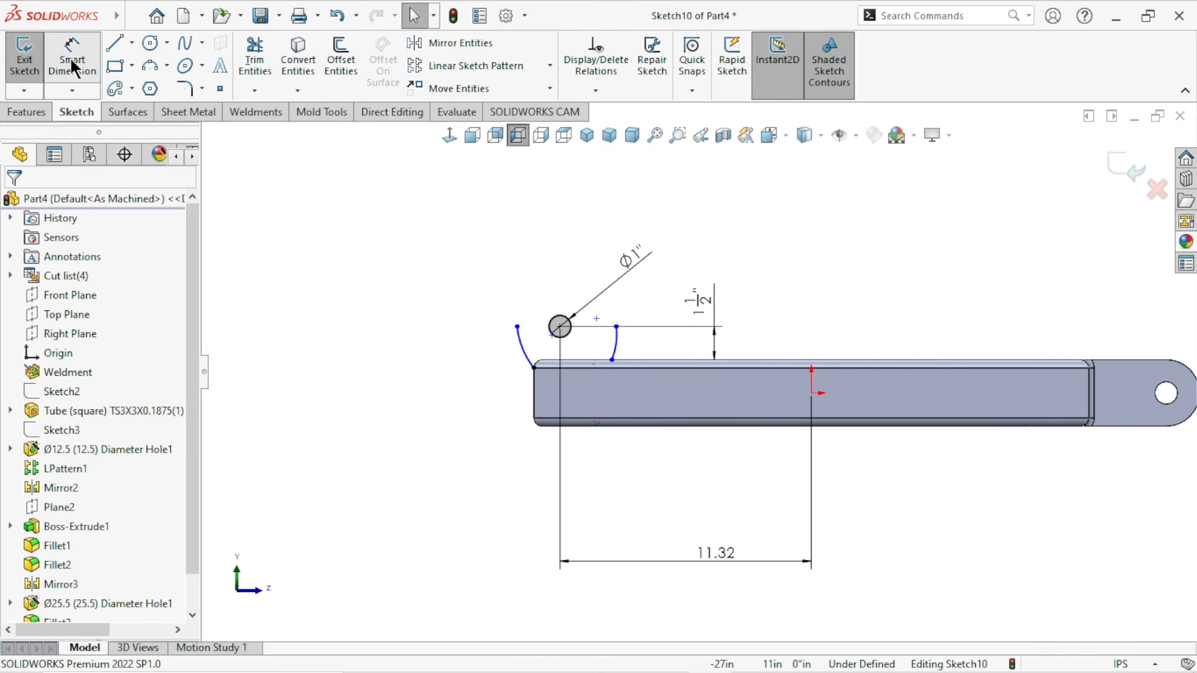
click(522, 356)
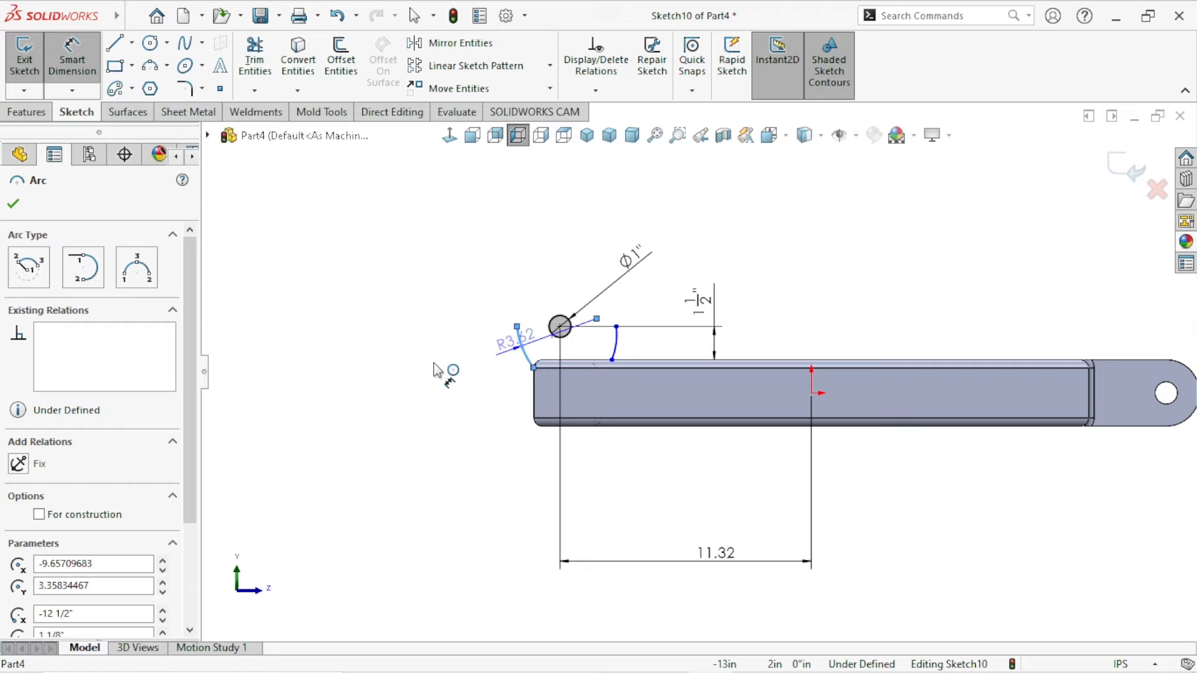
click(435, 369)
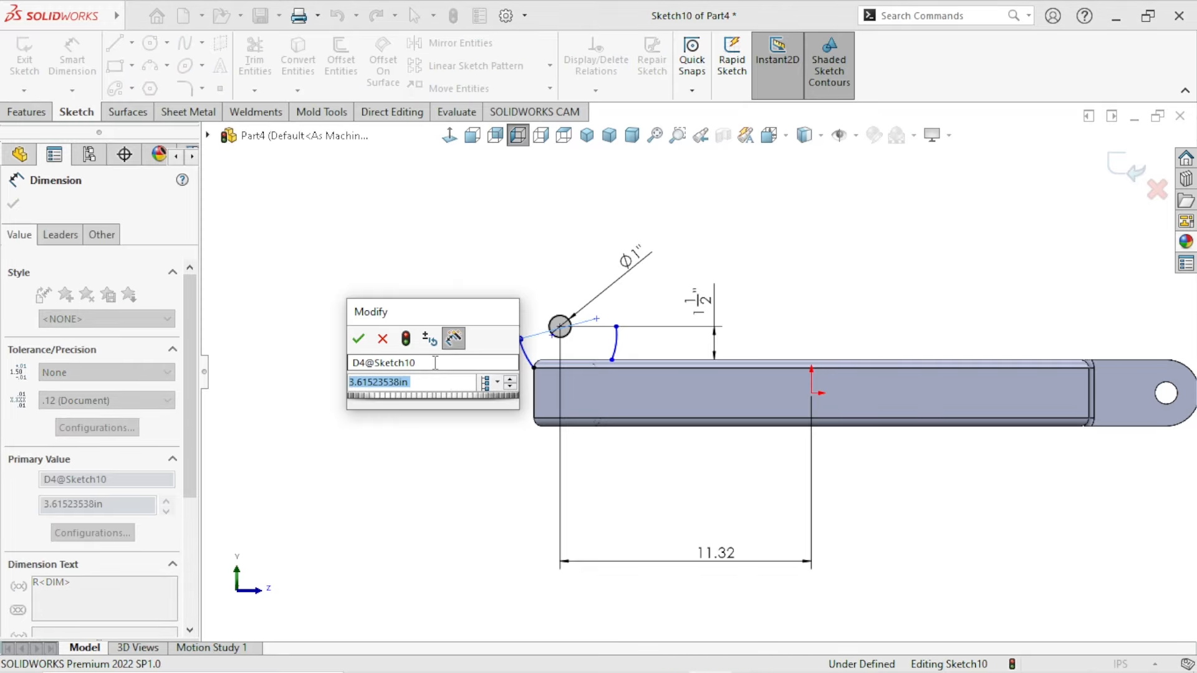
text(5.67)
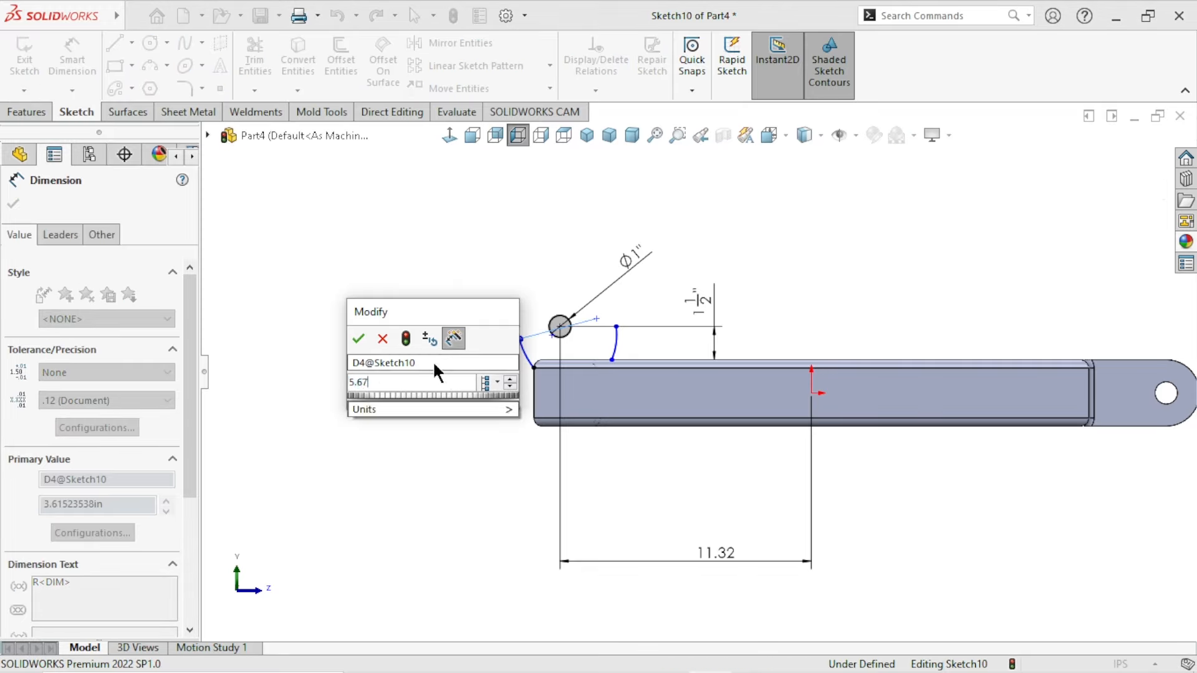
key(Return)
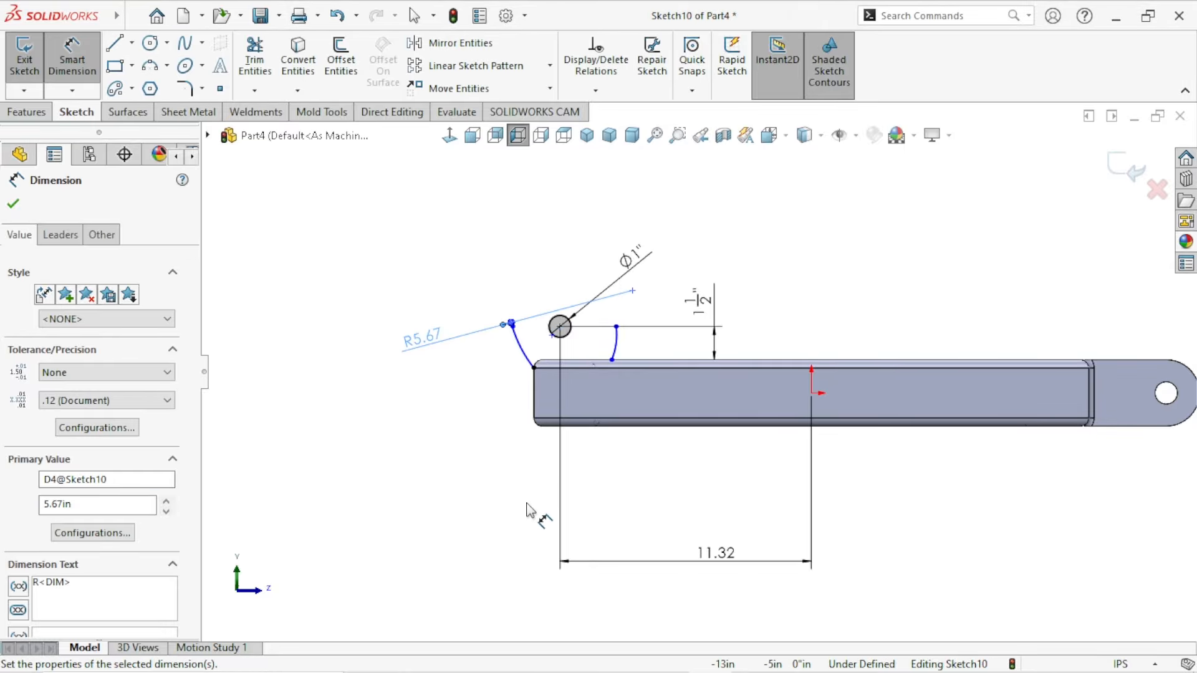
click(432, 360)
Step: Dimension the side arc that ends on the tube's top edge with a radius of 4.39 in
scroll(473, 315, down, 2)
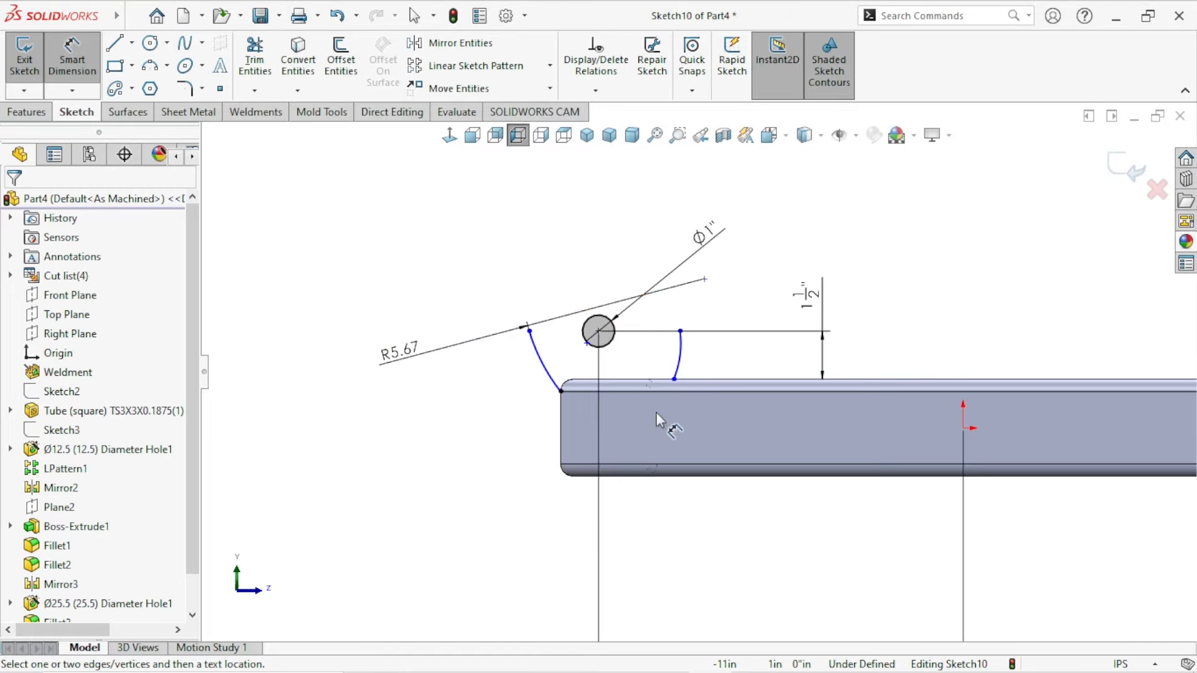
click(683, 364)
click(740, 364)
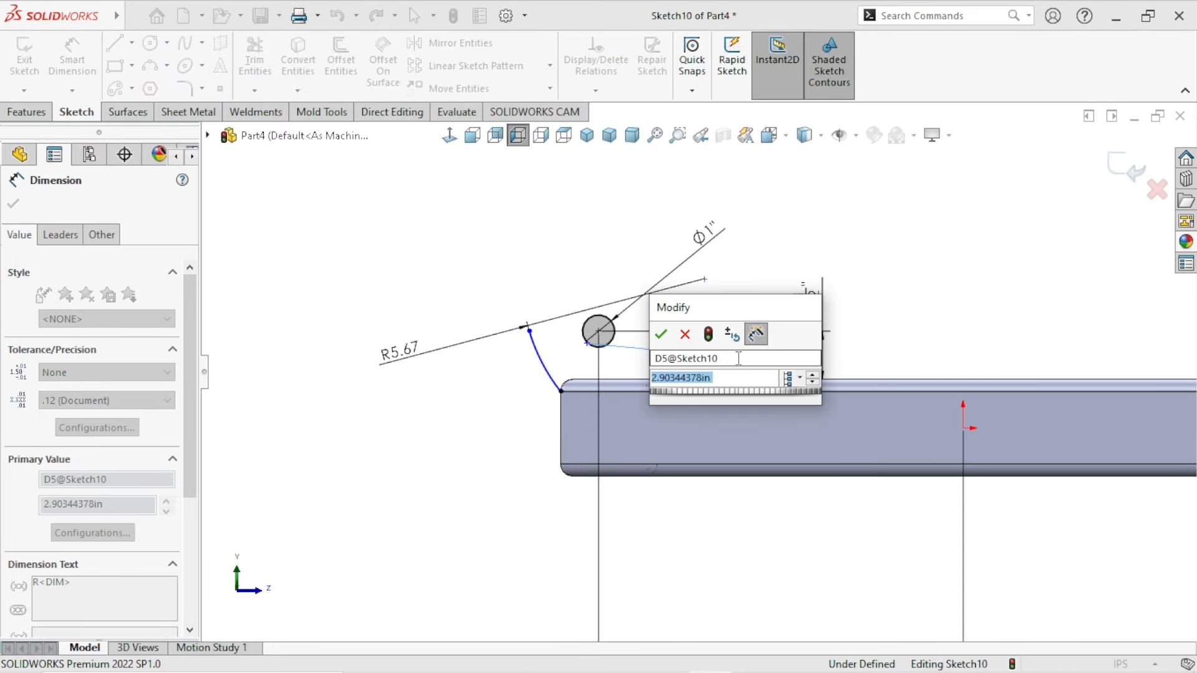
text(4.9)
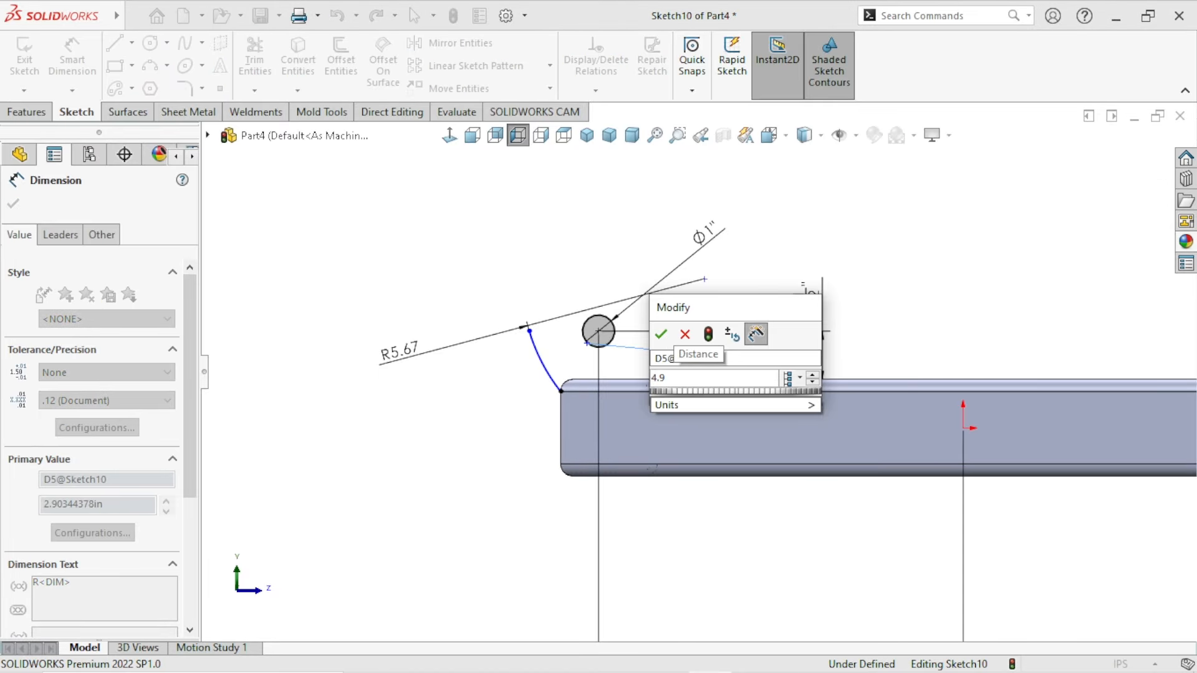
key(BackSpace)
text(3)
key(Return)
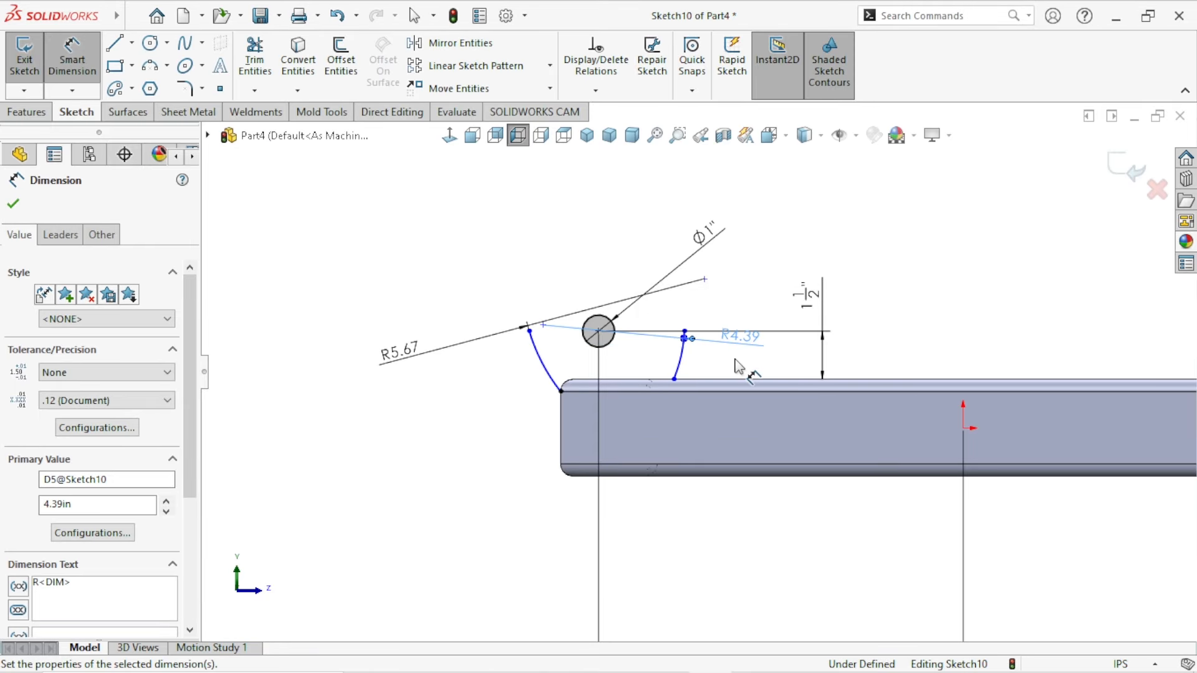
click(390, 460)
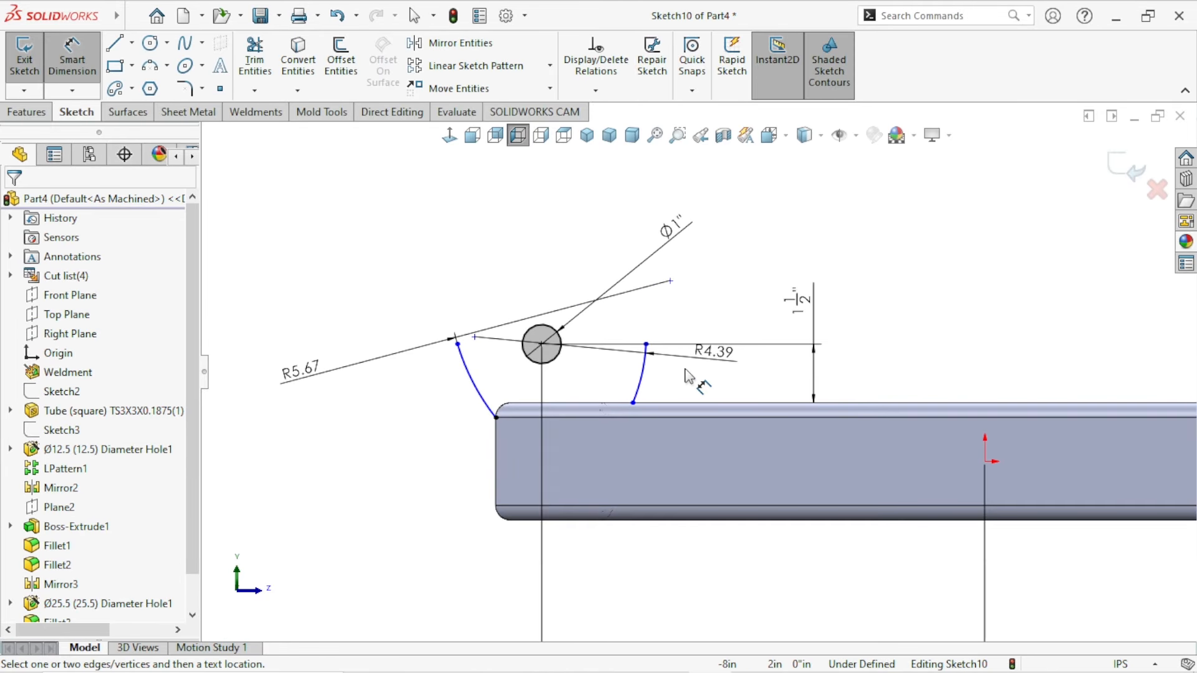
scroll(698, 389, down, 1)
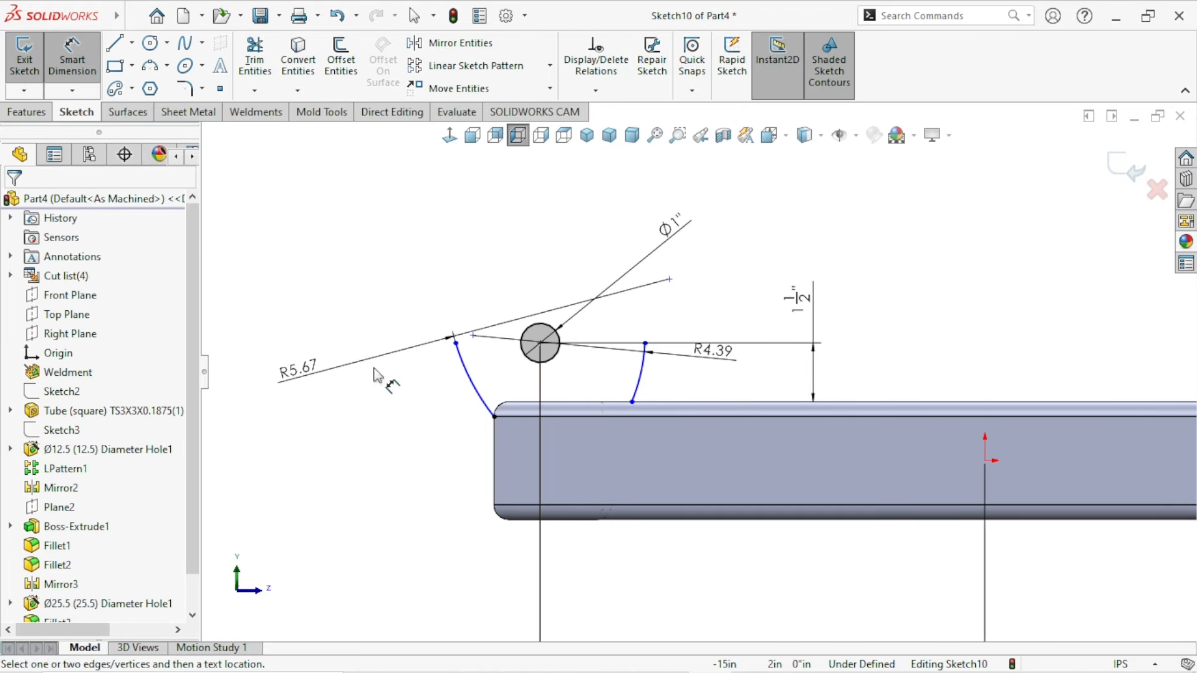
Step: Sketch a three-point arc of about 2.4 in radius over the circle, joining the upper endpoints of the two side arcs
click(150, 66)
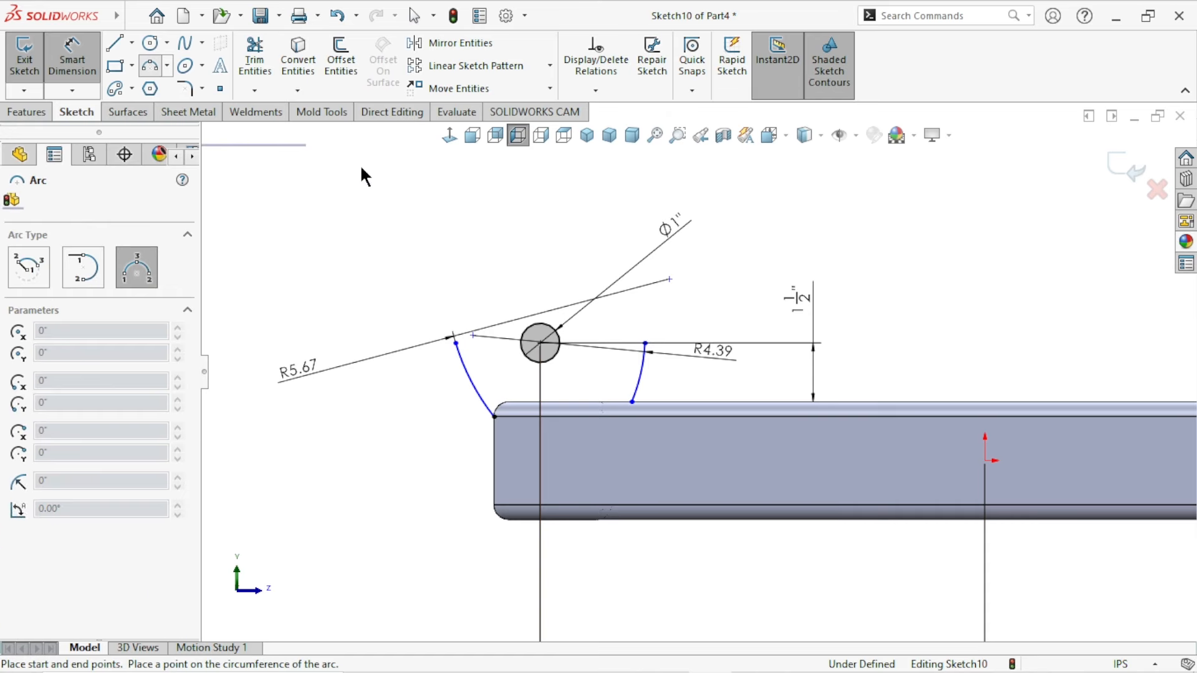
click(453, 337)
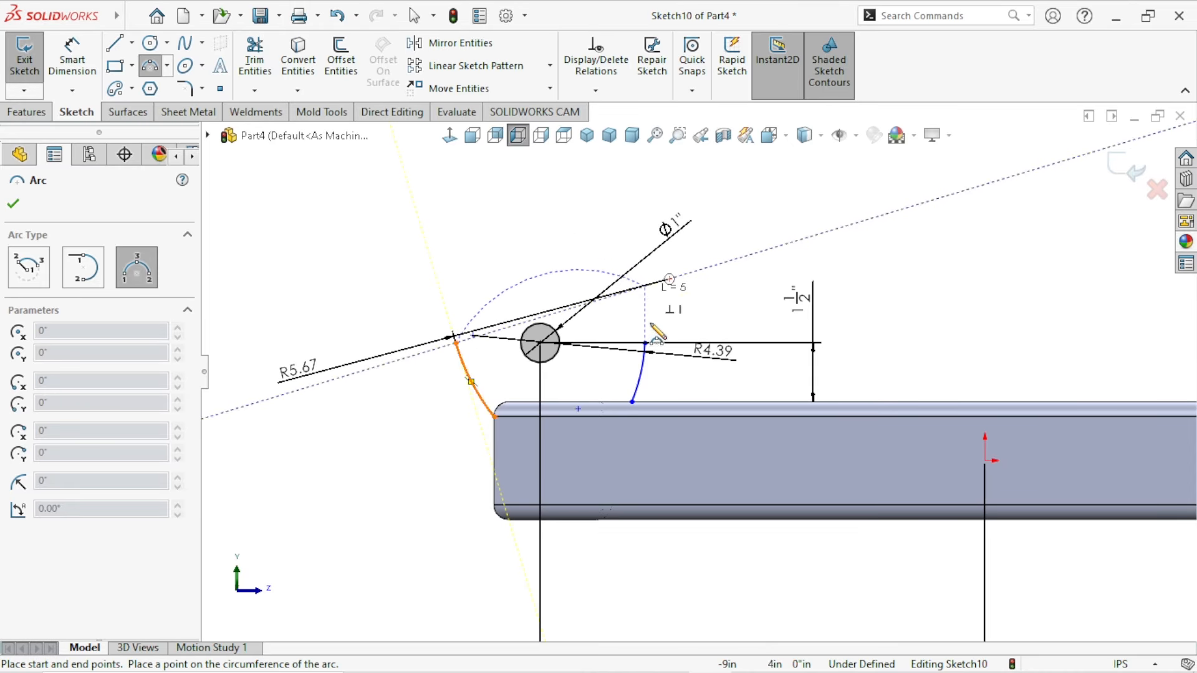
click(645, 342)
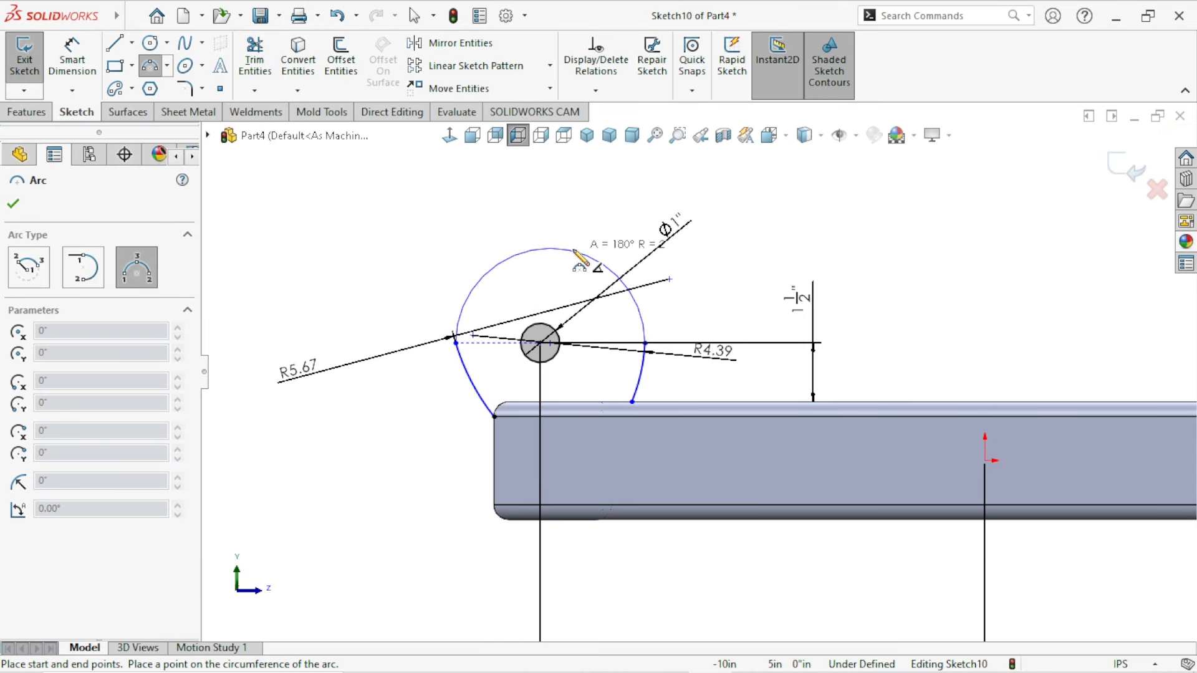
click(563, 239)
right_click(402, 226)
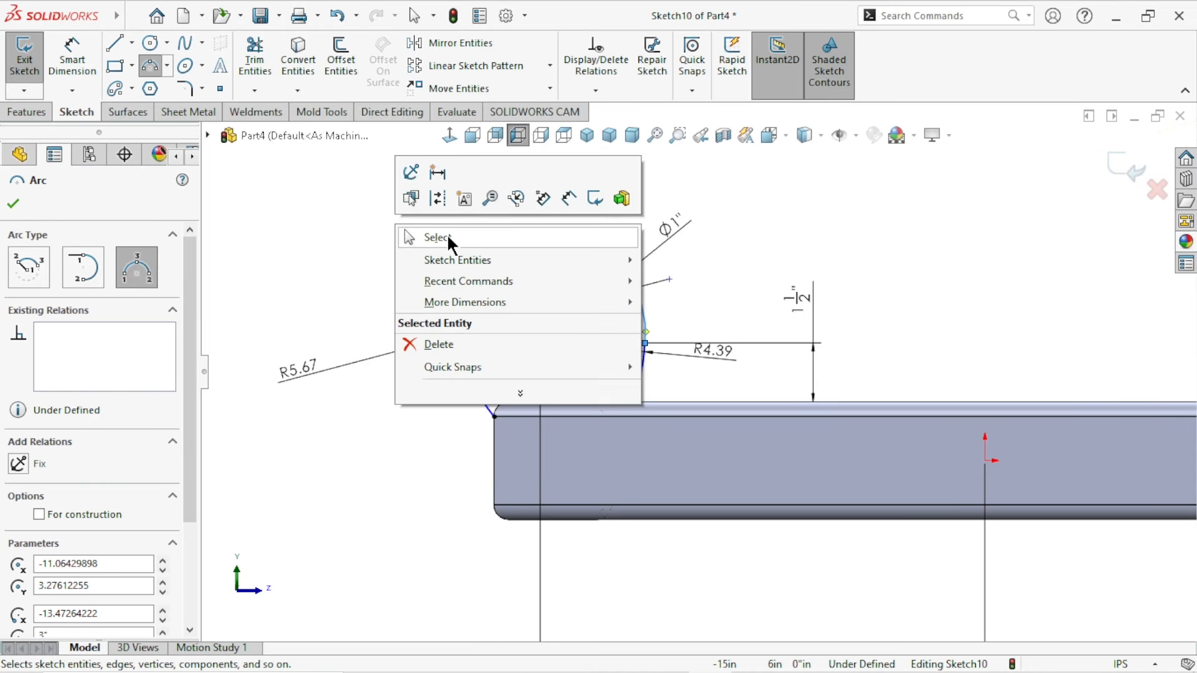
click(449, 251)
scroll(697, 374, up, 2)
scroll(614, 383, down, 2)
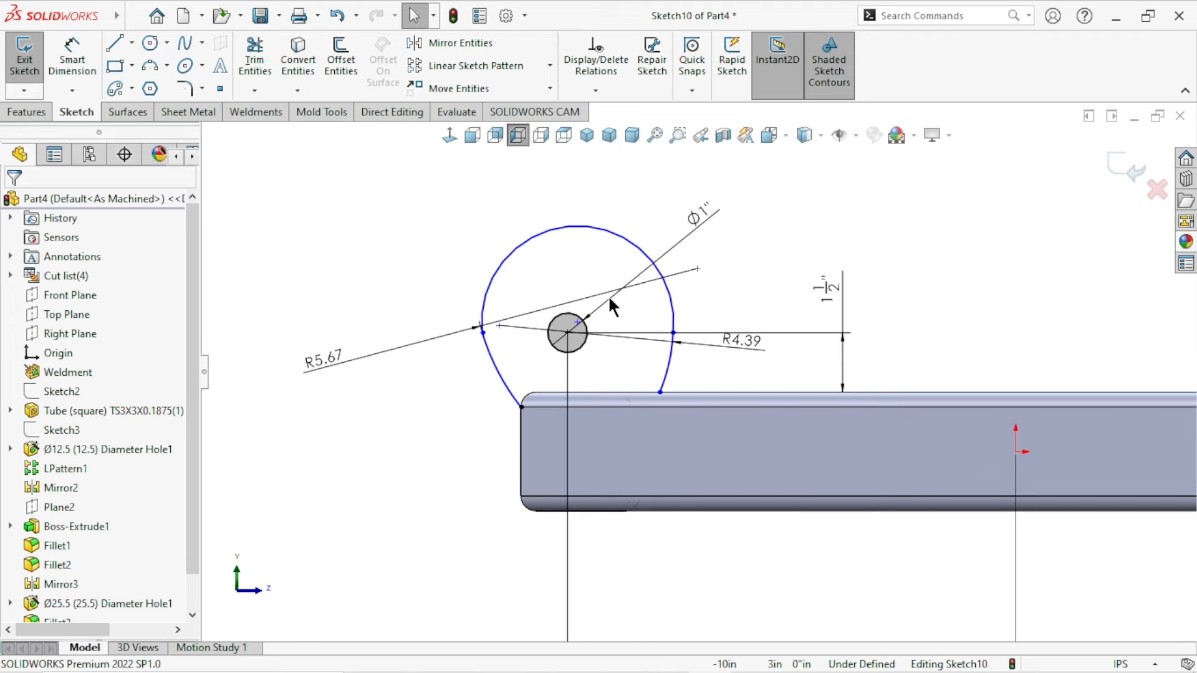
Step: Make the arc over the hole concentric with the 1 in circle
click(563, 323)
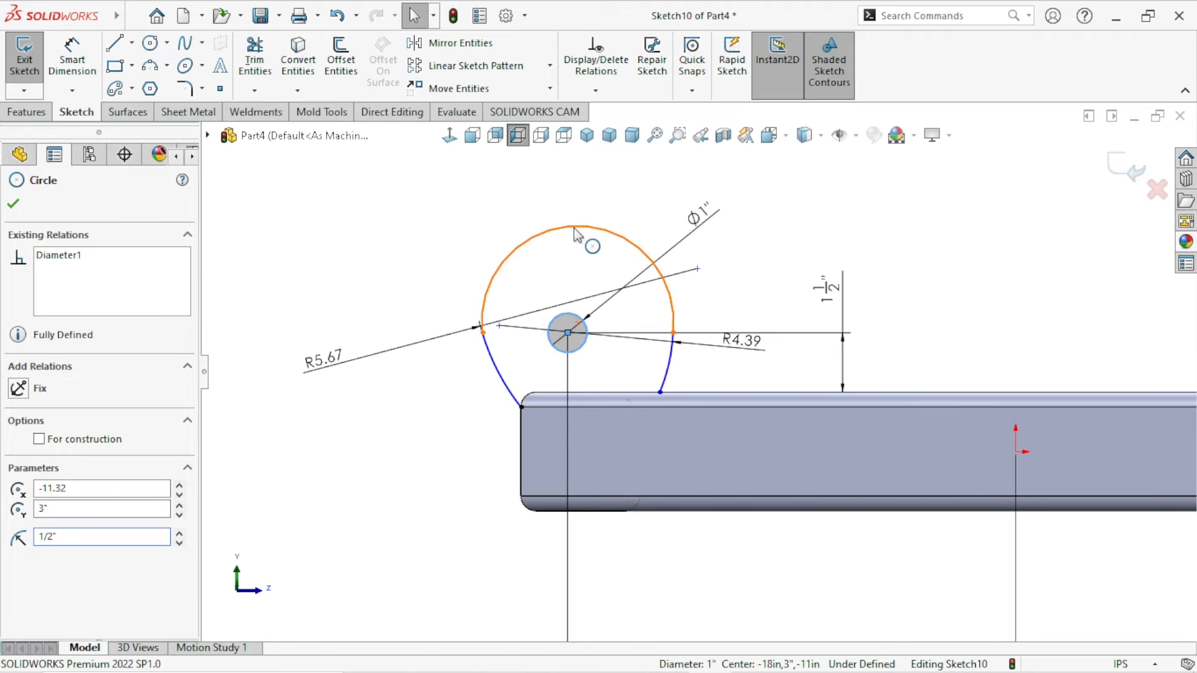
ctrl+click(574, 234)
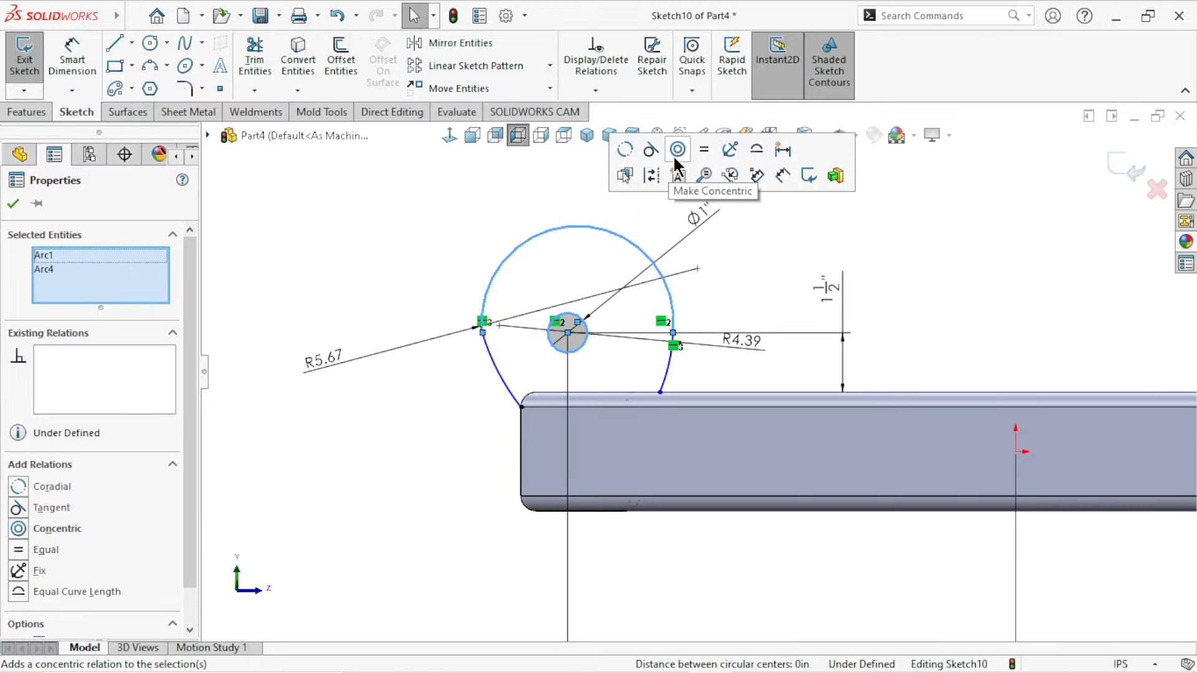
click(680, 151)
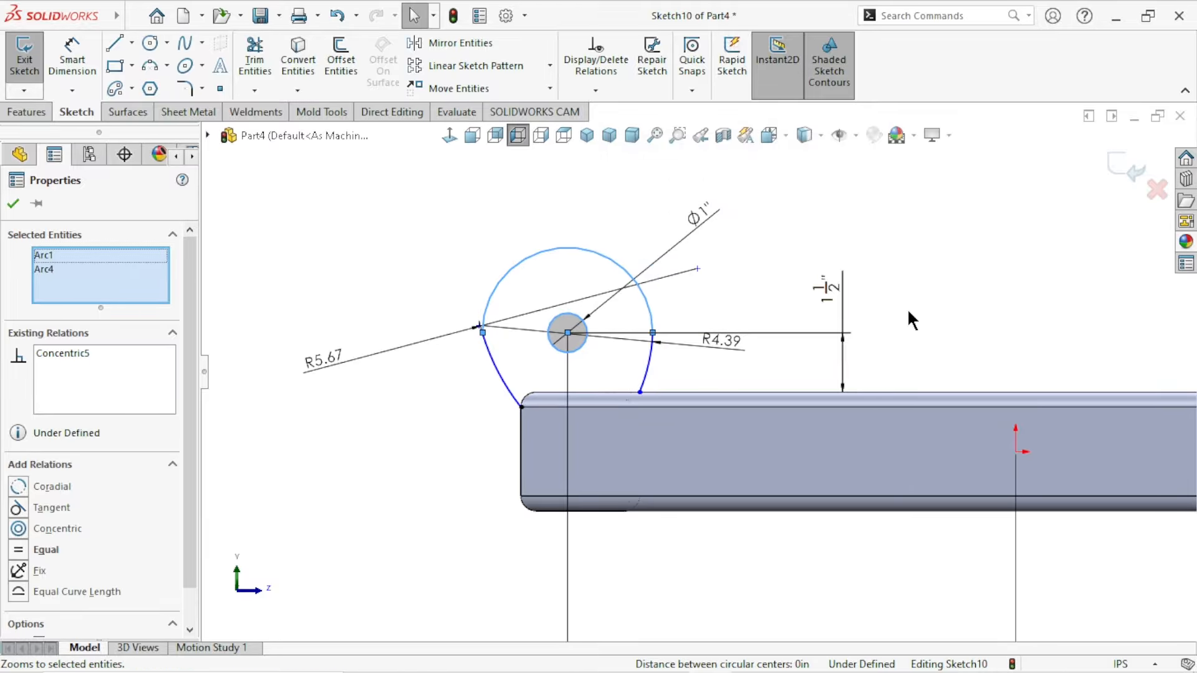
click(933, 290)
scroll(689, 341, up, 1)
scroll(691, 347, down, 2)
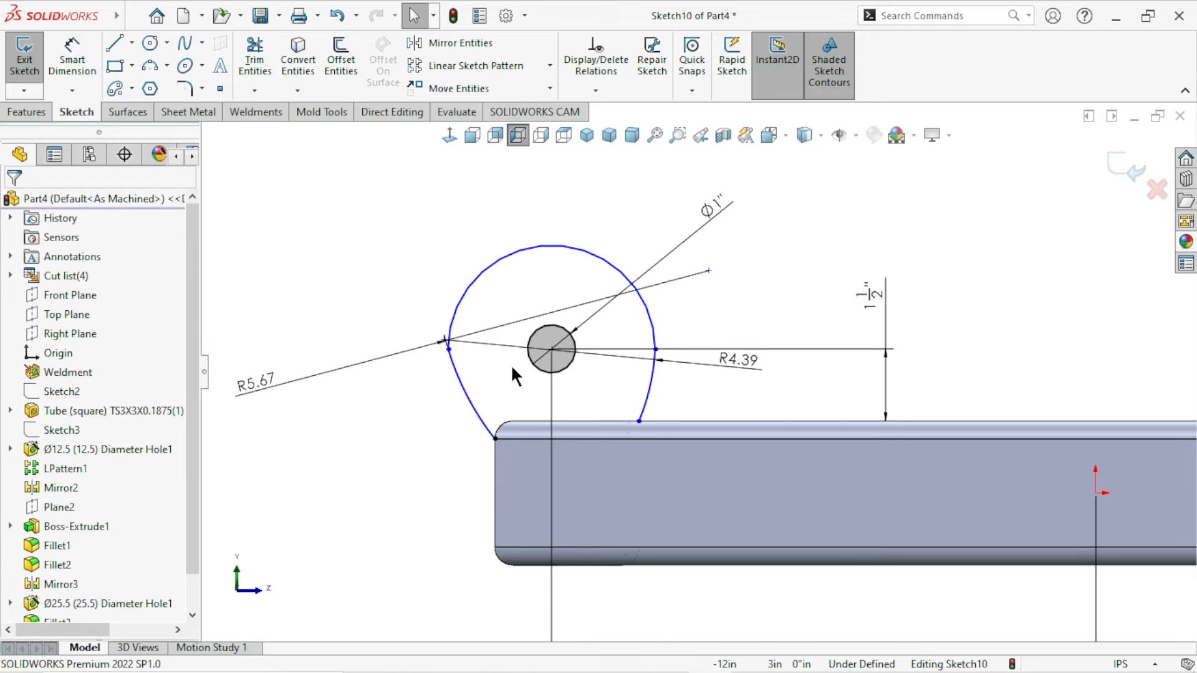
Step: Make the upper arc tangent to both side arcs at their shared endpoints
click(449, 350)
click(500, 271)
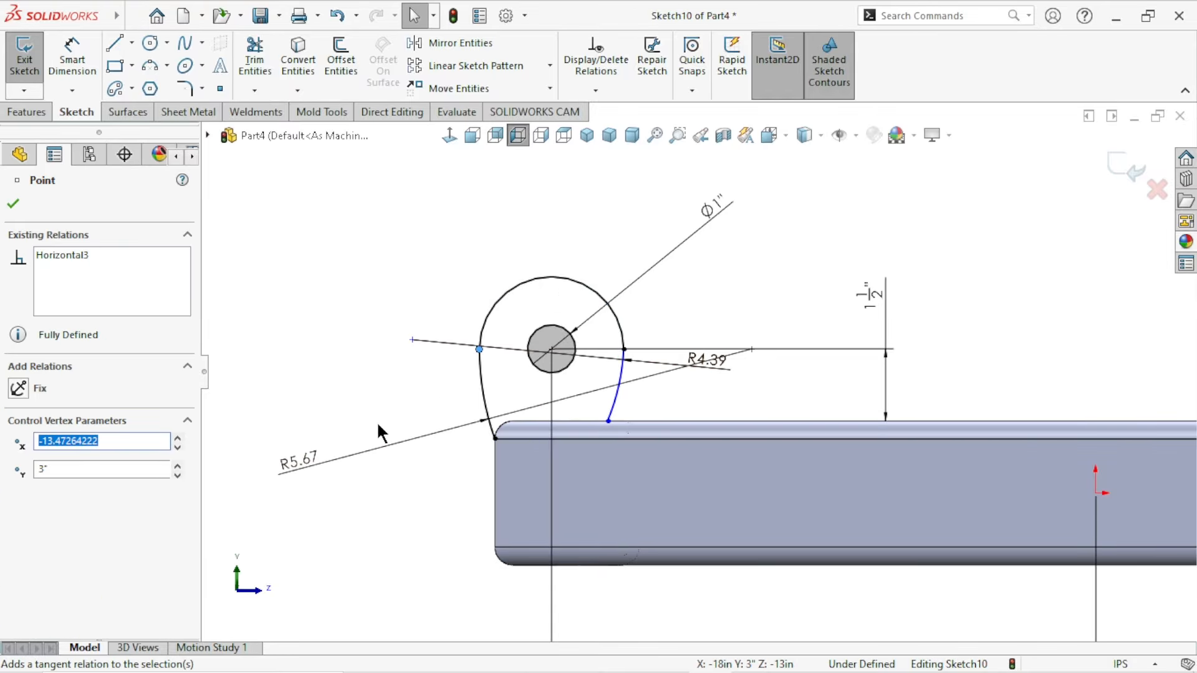
click(366, 409)
scroll(659, 387, down, 3)
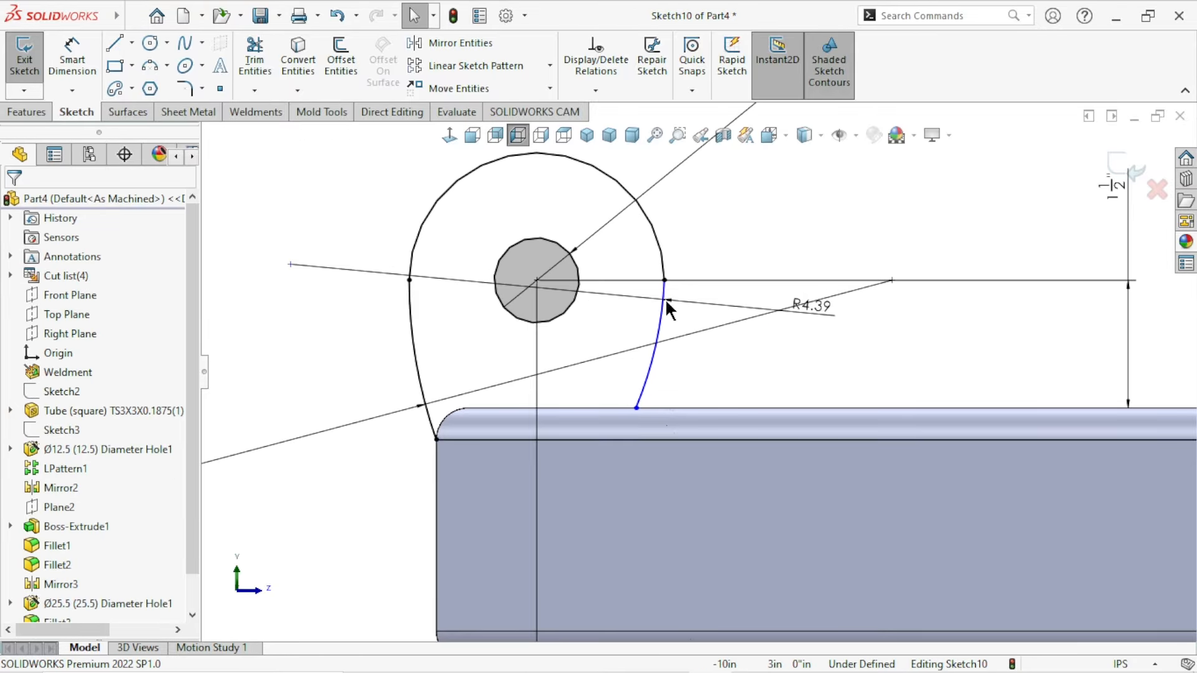
click(665, 280)
click(718, 204)
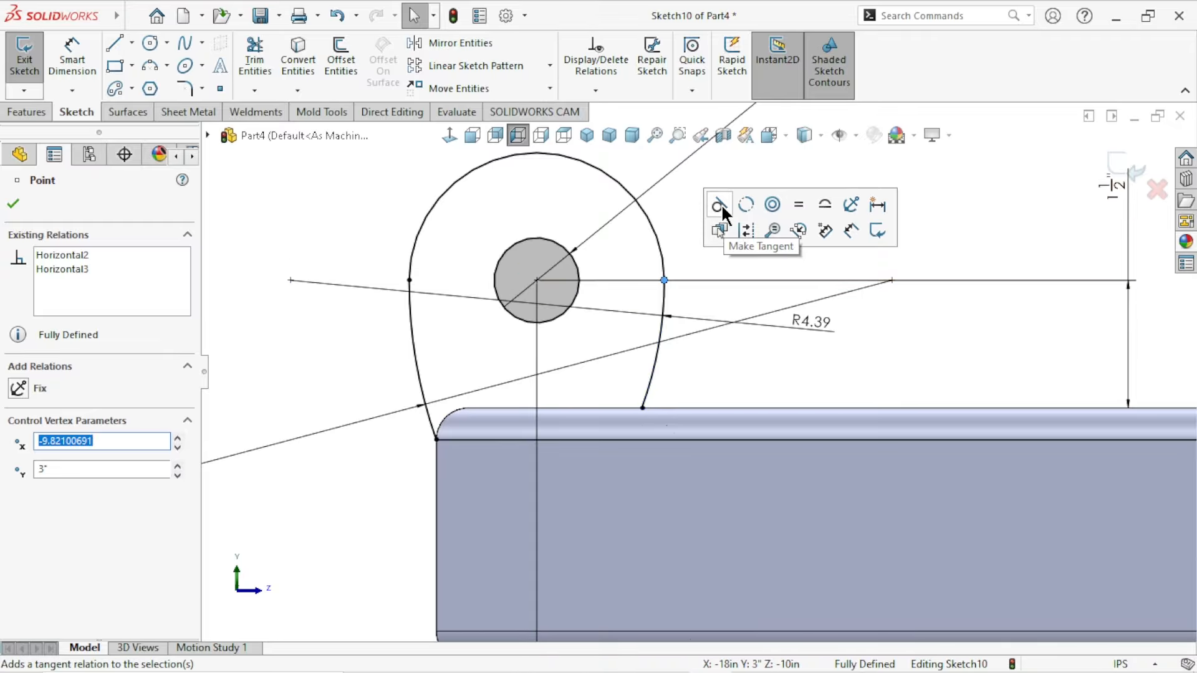
scroll(698, 371, up, 4)
scroll(723, 375, down, 2)
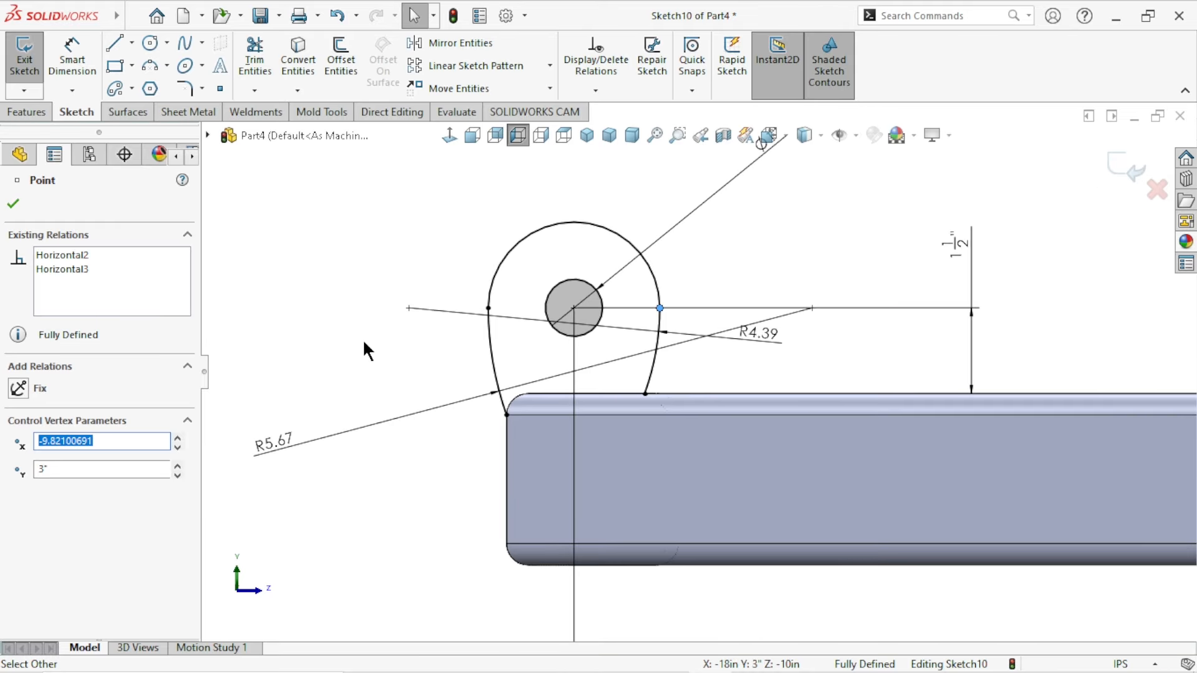
click(361, 341)
Step: Convert the tube's rounded upper end corner and its top edge into sketch entities
scroll(829, 415, down, 2)
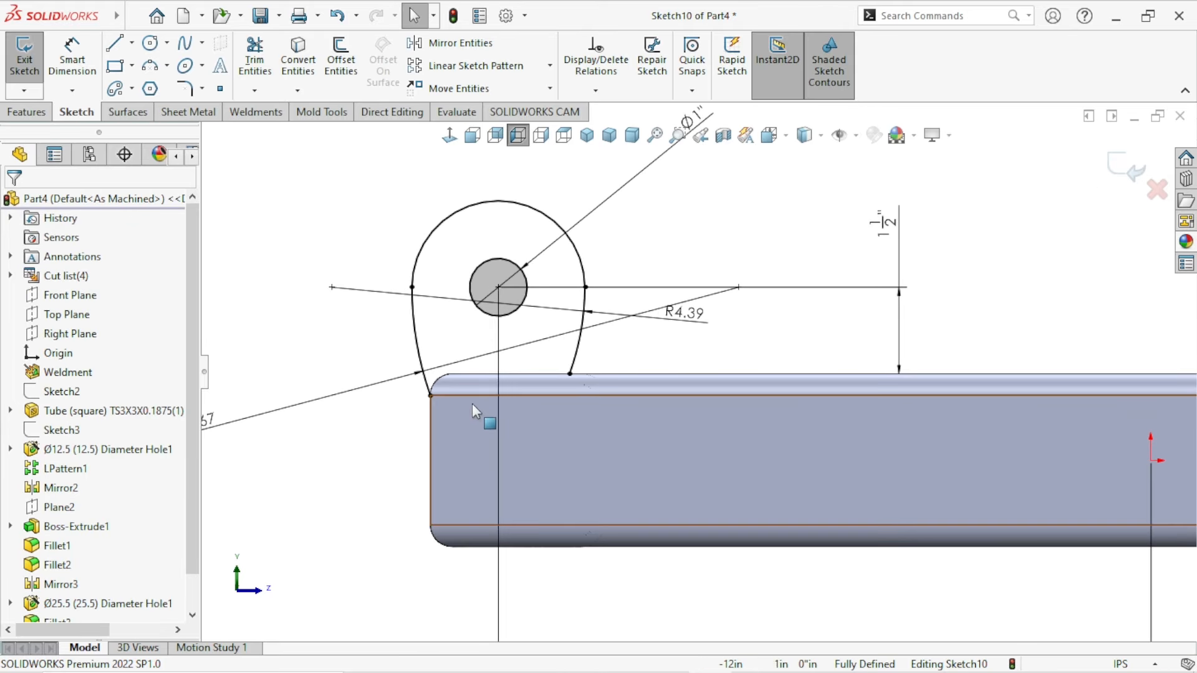
click(439, 381)
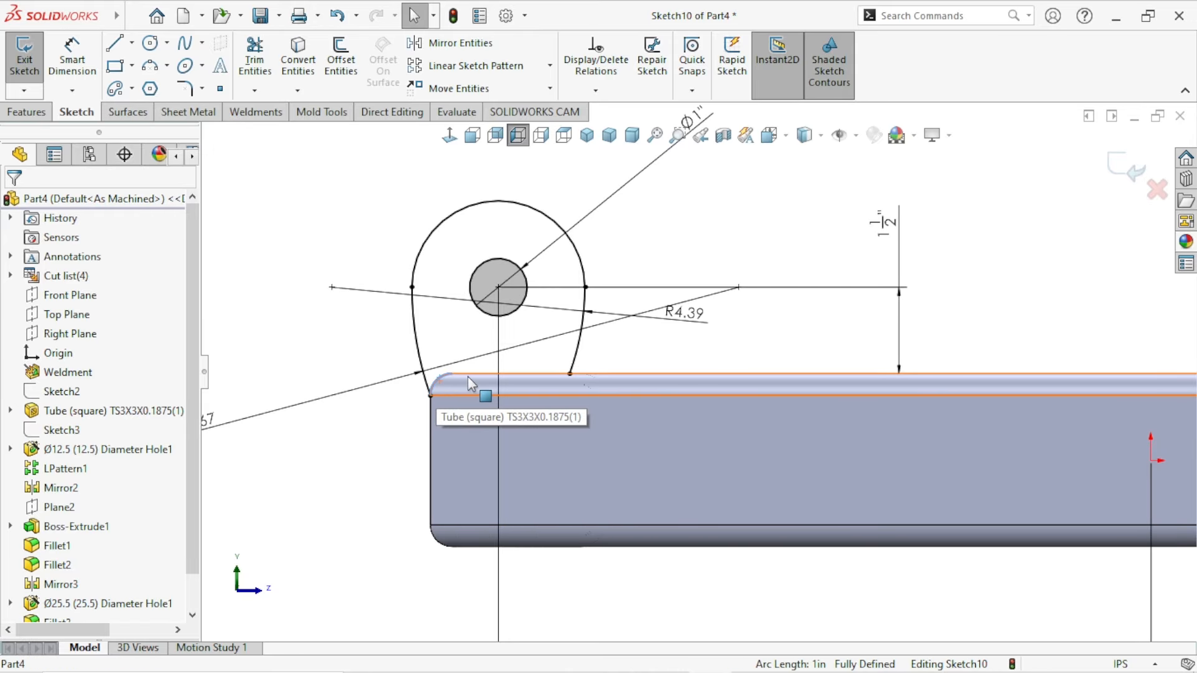
ctrl+click(485, 373)
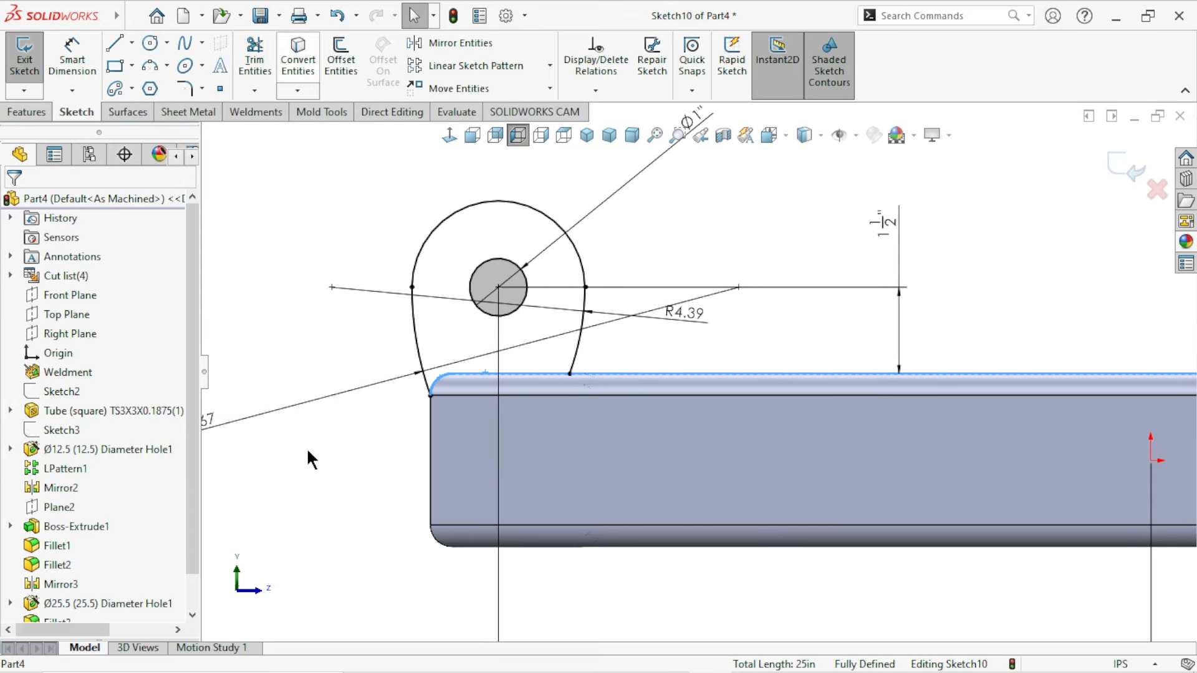
scroll(884, 438, up, 3)
scroll(925, 444, down, 2)
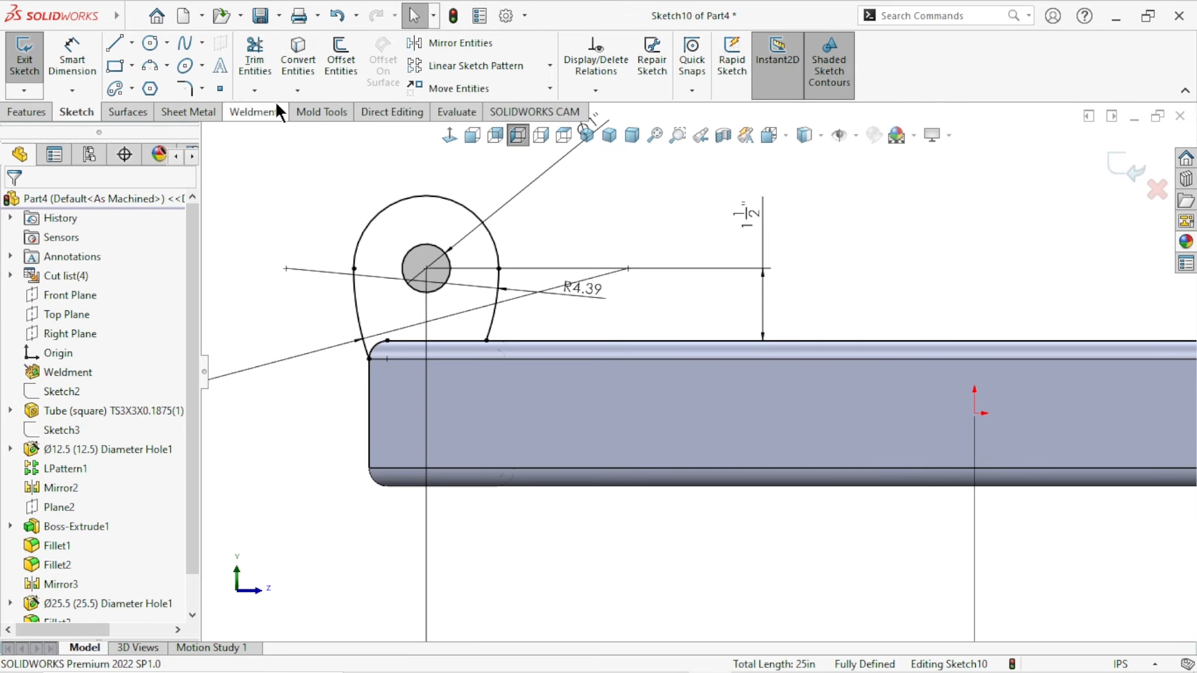
Step: Trim away the converted tube edge outside the lug profile so the profile closes along the tube's top
click(255, 59)
mouse_move(665, 325)
mouse_down()
mouse_move(649, 368)
mouse_move(601, 409)
mouse_up()
scroll(890, 407, up, 3)
middle_drag(890, 407, 1057, 362)
scroll(669, 411, down, 3)
scroll(668, 403, down, 1)
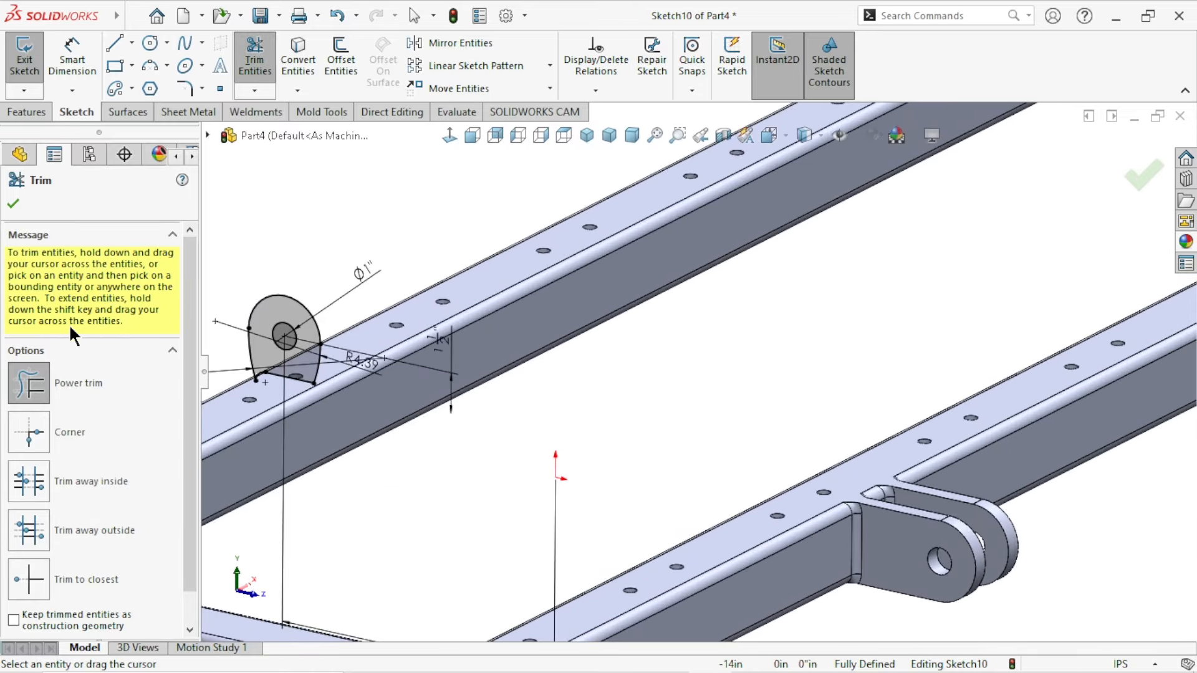
click(14, 204)
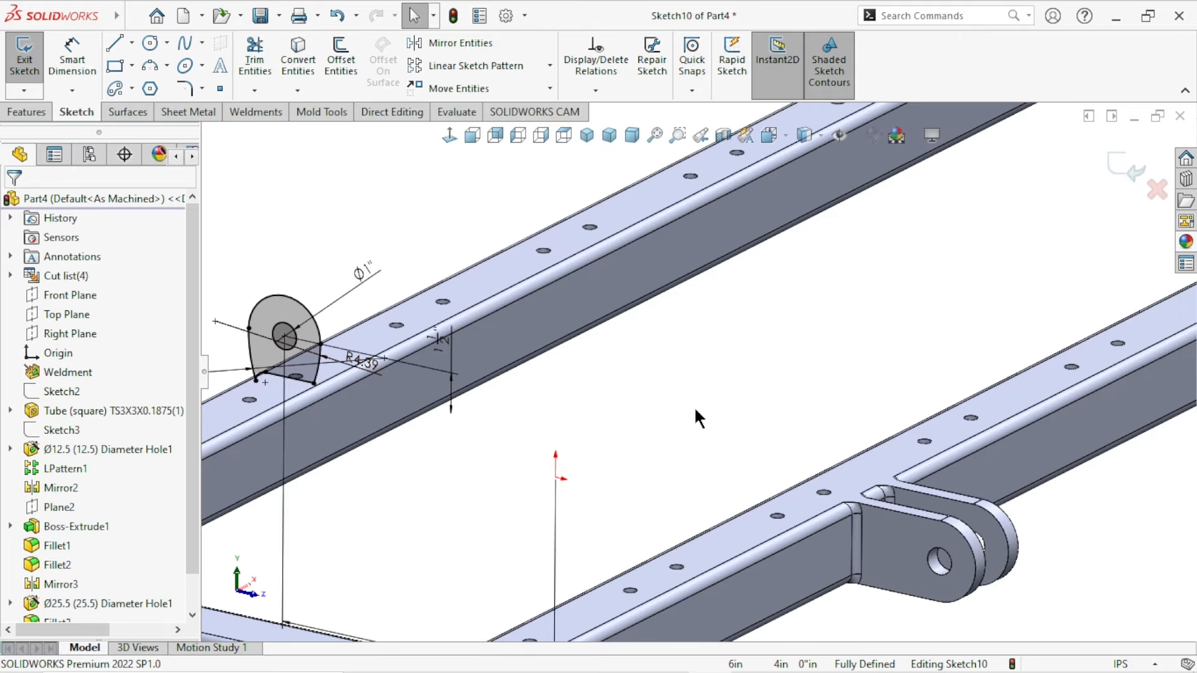
Step: Begin a Boss-Extrude of the lug profile with the direction reversed and a Blind end condition
scroll(695, 410, up, 3)
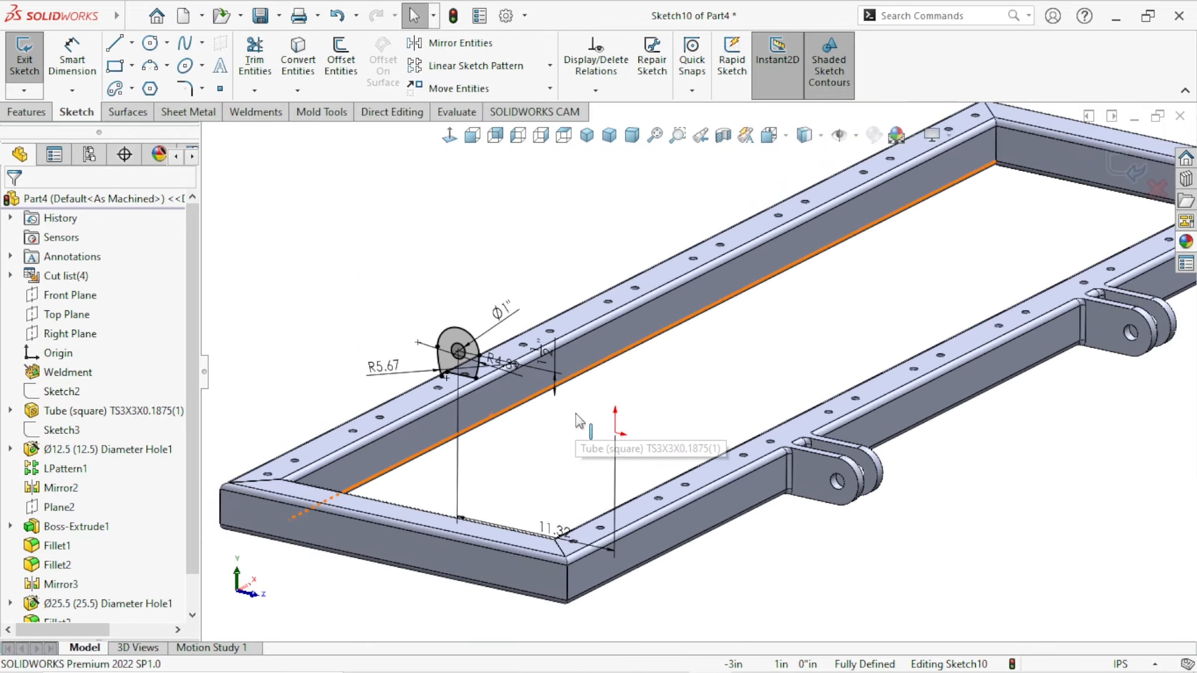
scroll(629, 450, down, 2)
scroll(606, 459, up, 1)
scroll(765, 405, down, 1)
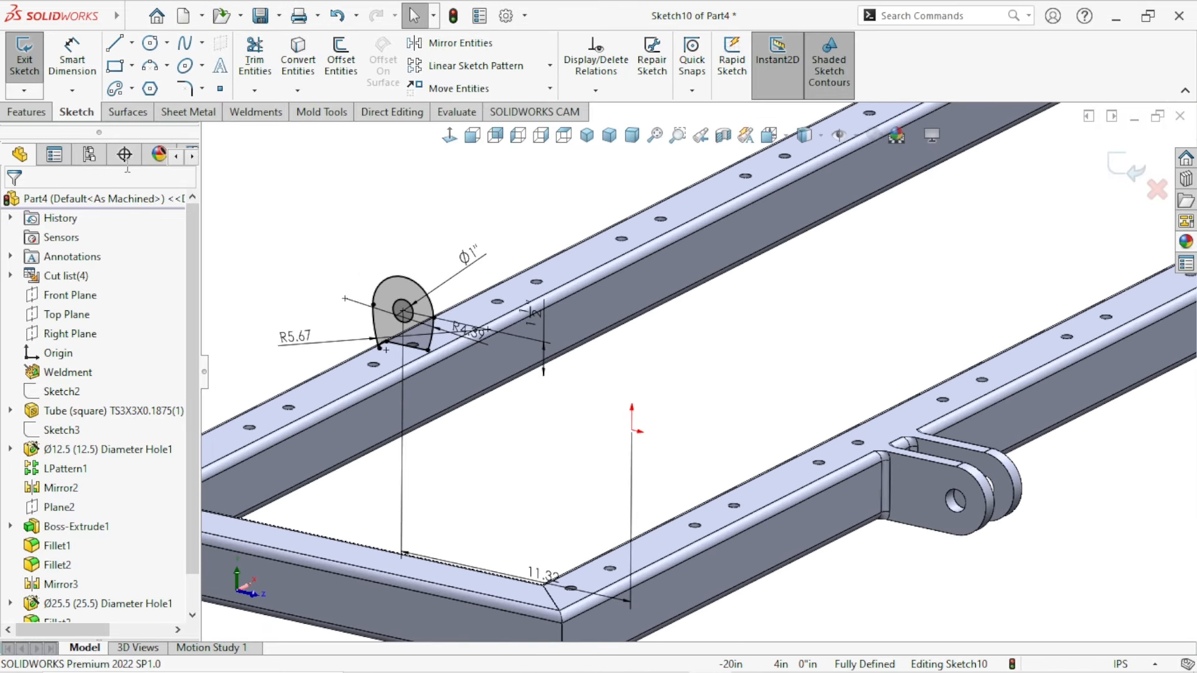
click(32, 117)
click(23, 81)
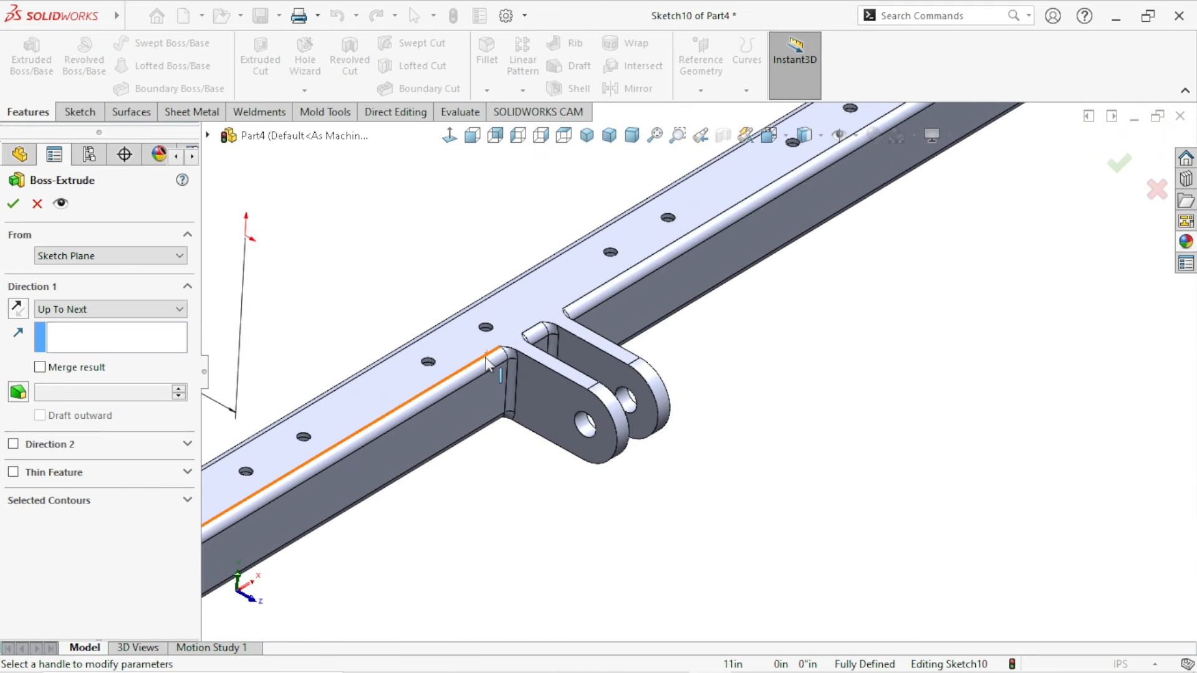
scroll(489, 360, up, 7)
scroll(554, 262, down, 4)
scroll(542, 318, down, 3)
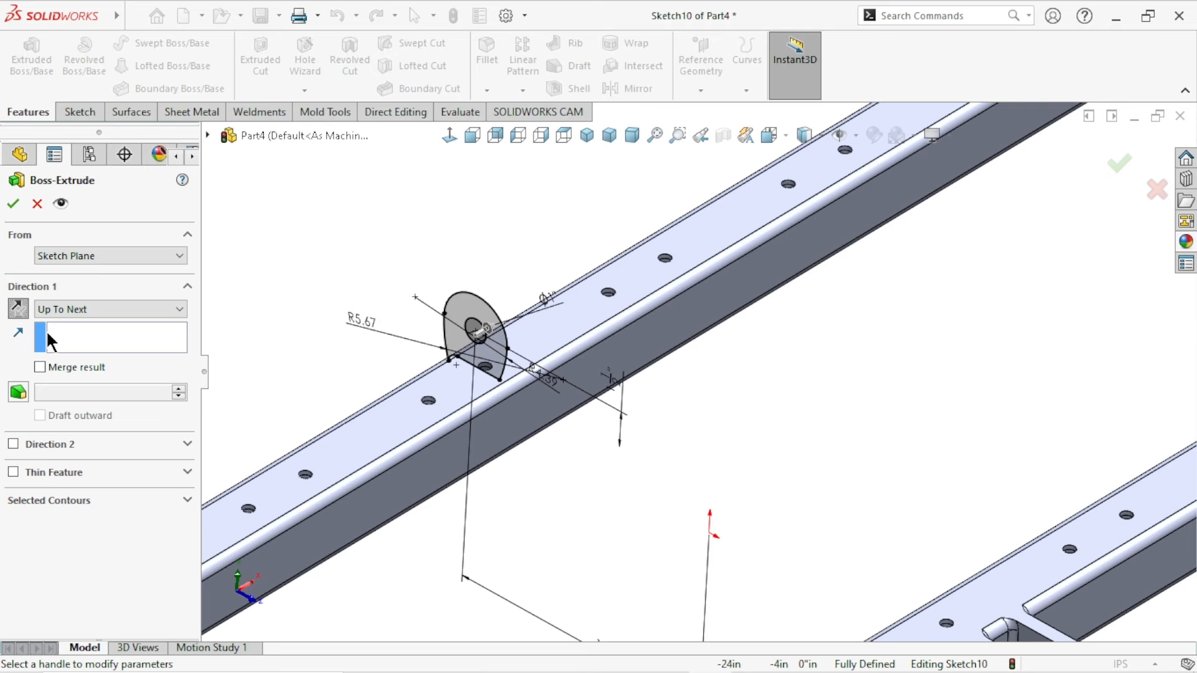
click(86, 307)
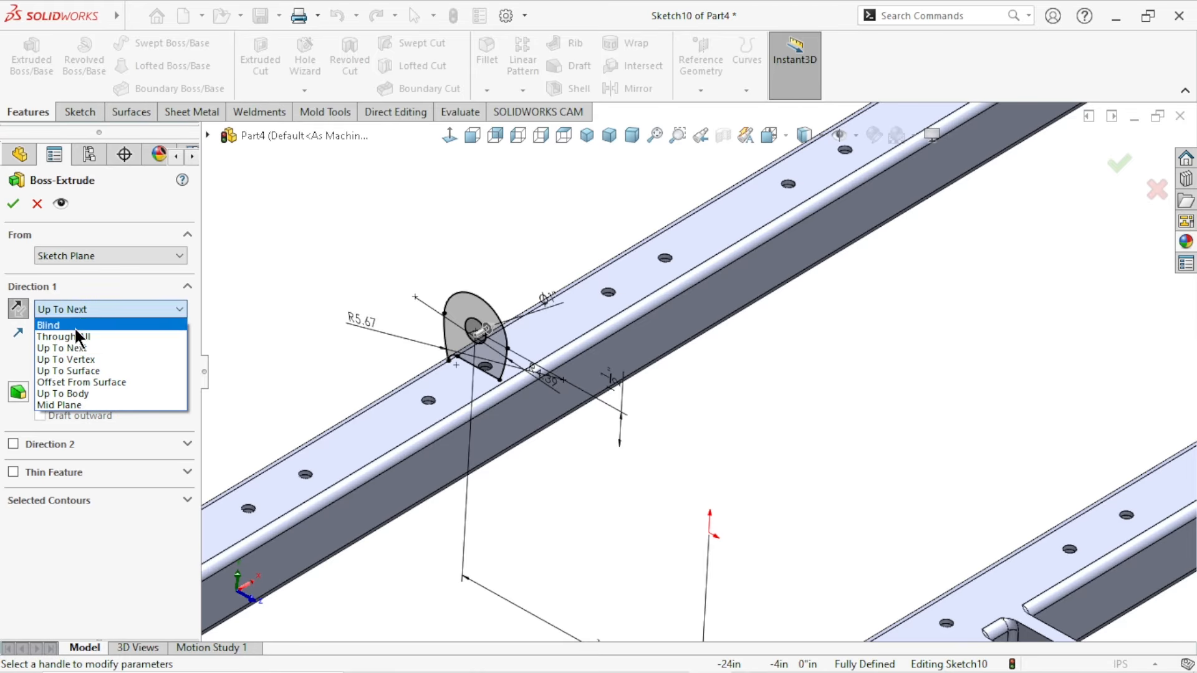
click(73, 326)
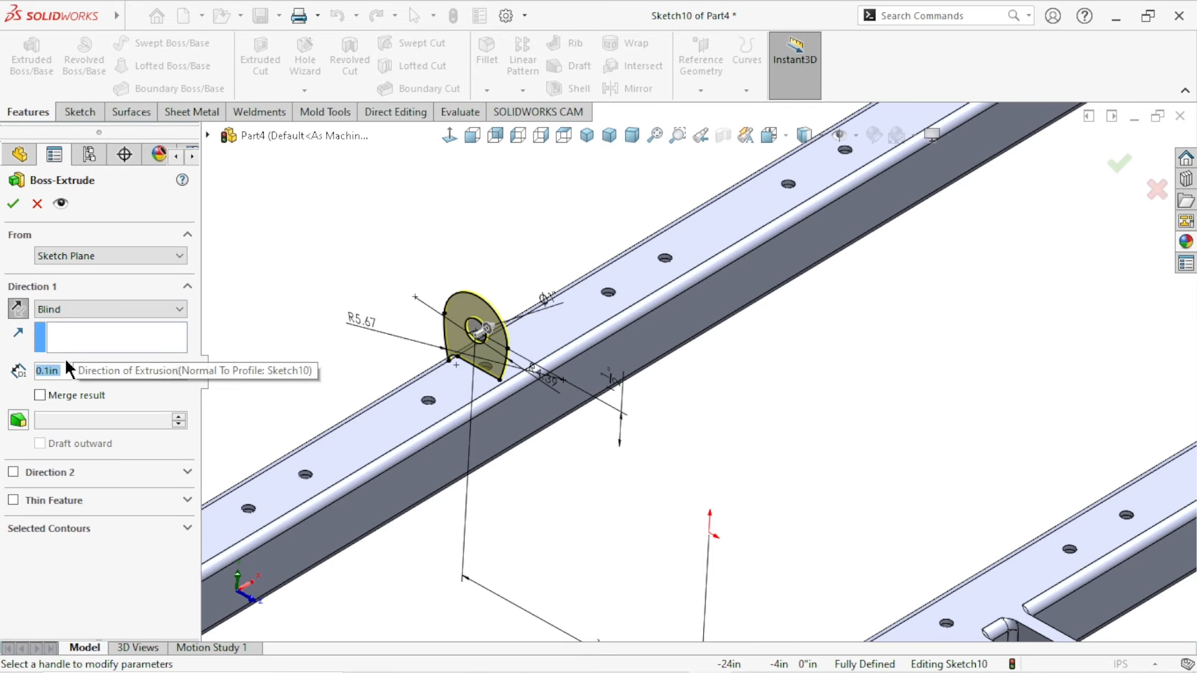
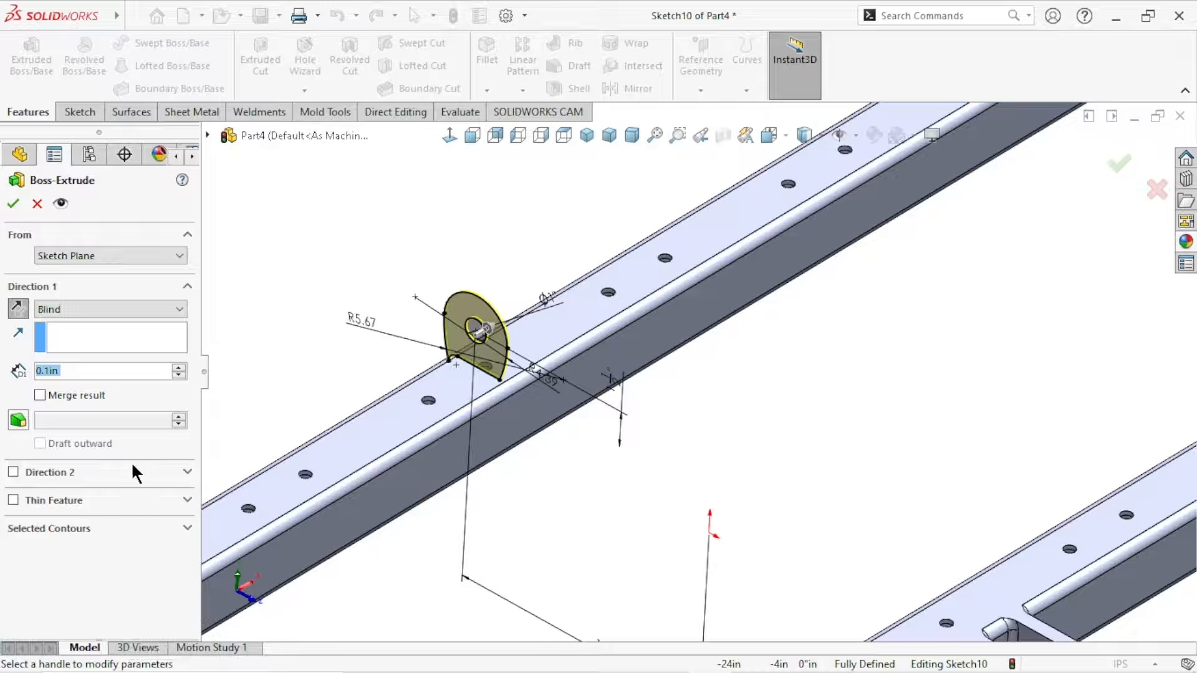
Step: Set the lug's extrusion depth to 0.69 in
scroll(224, 475, up, 2)
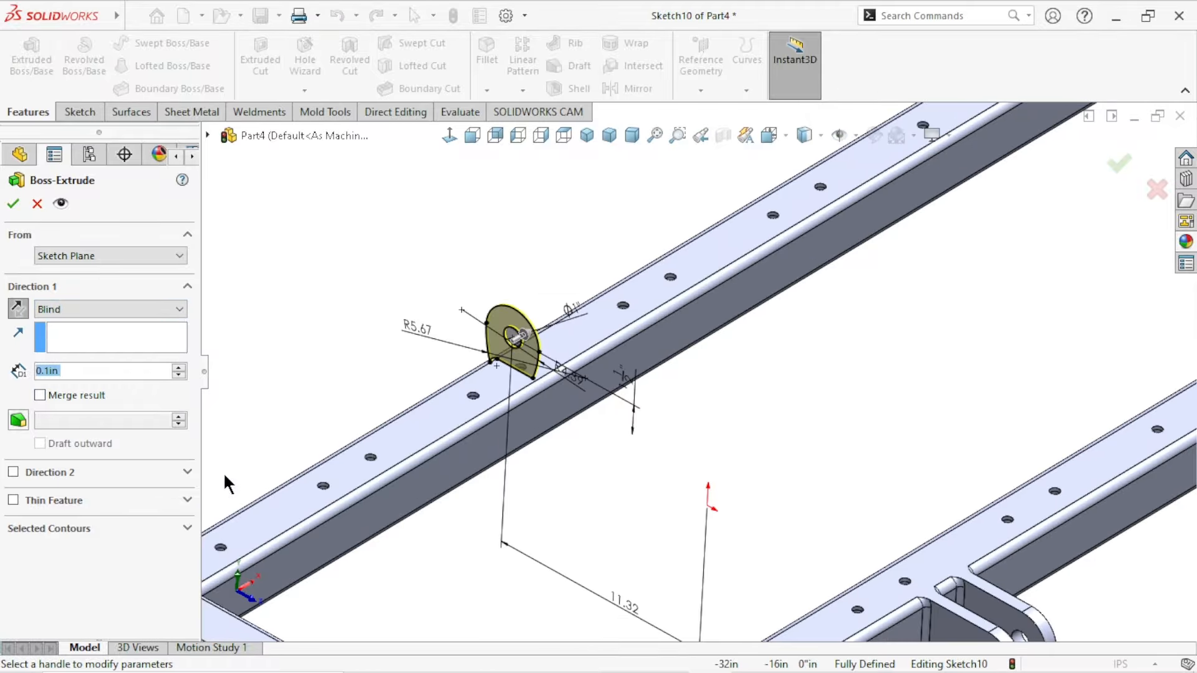
scroll(431, 455, down, 2)
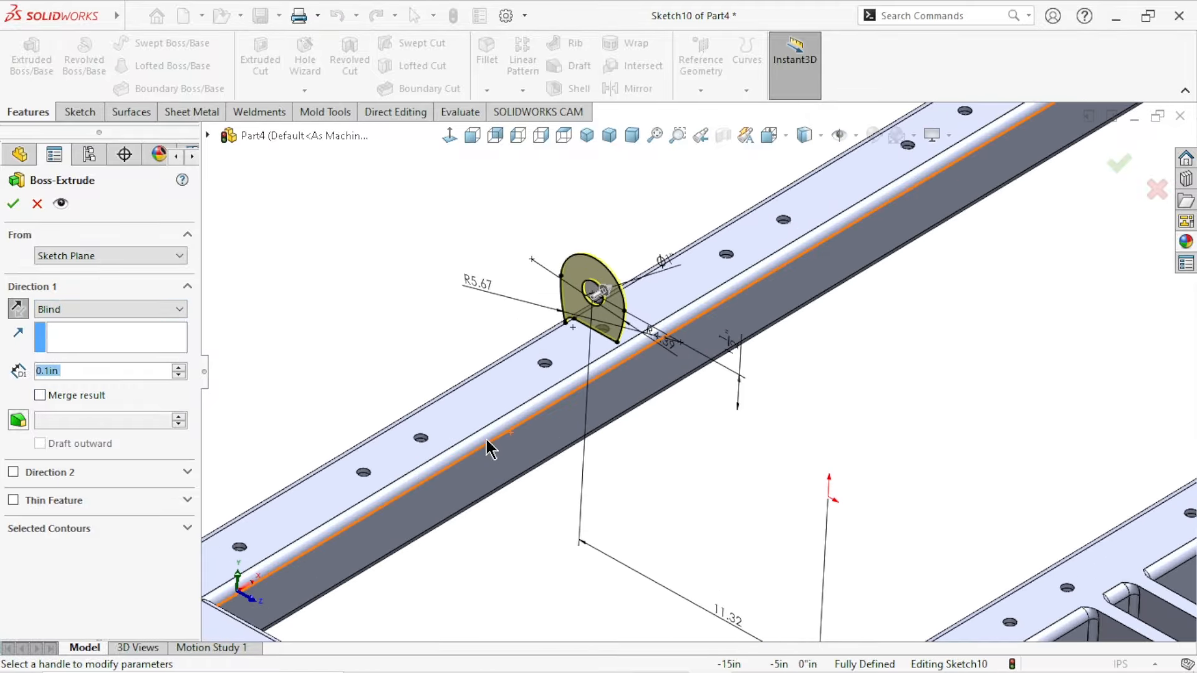
click(90, 371)
text(0.)
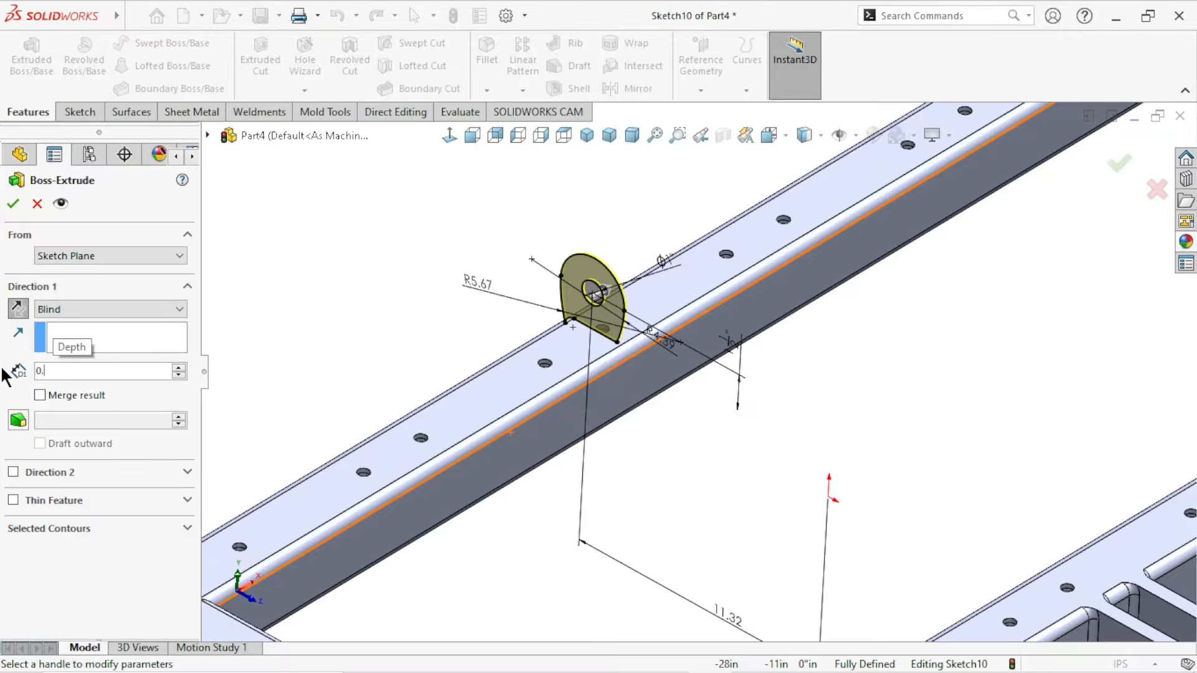
text(69)
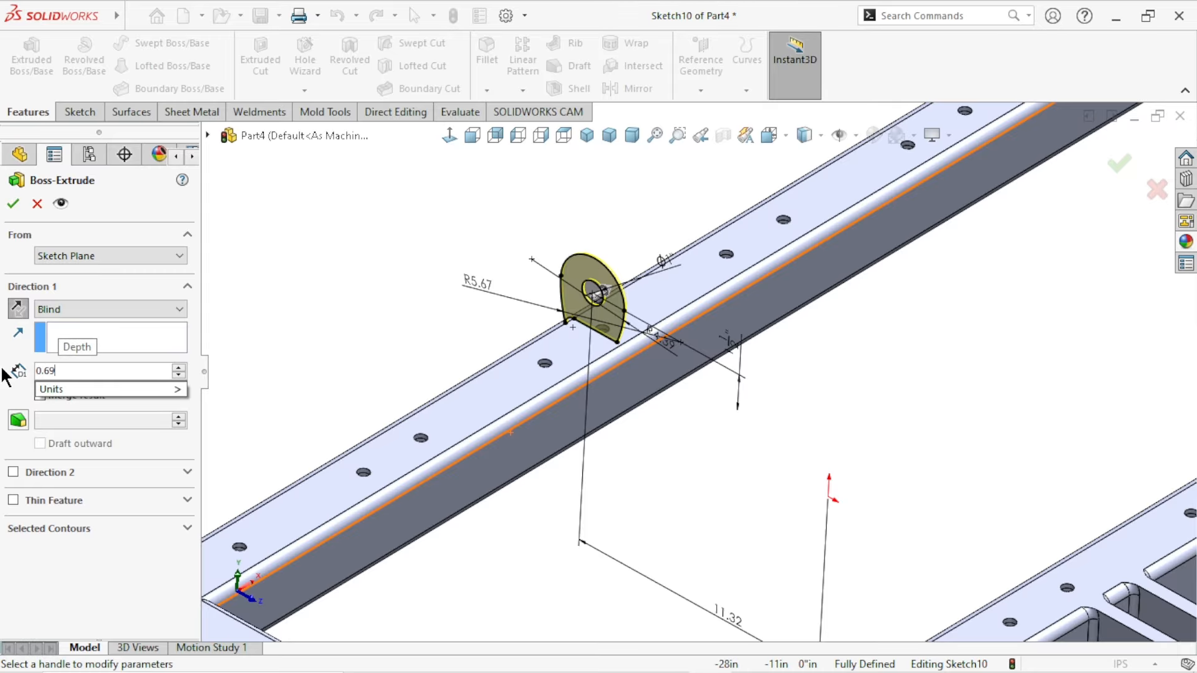
key(Return)
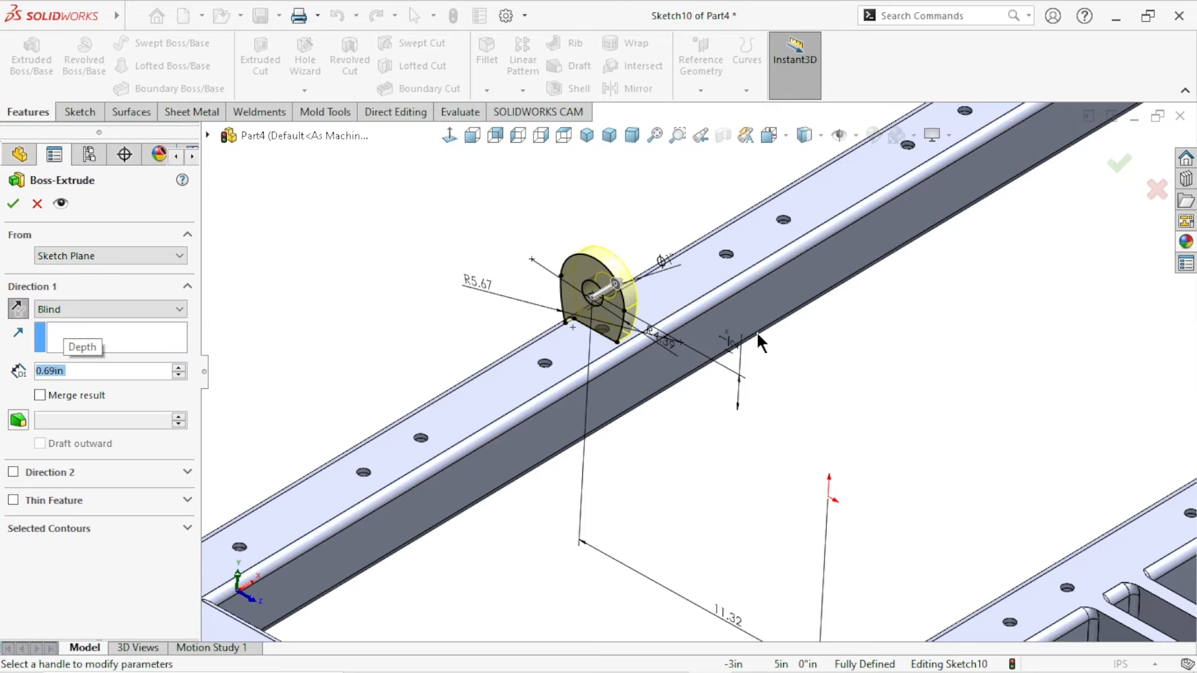
scroll(717, 336, down, 2)
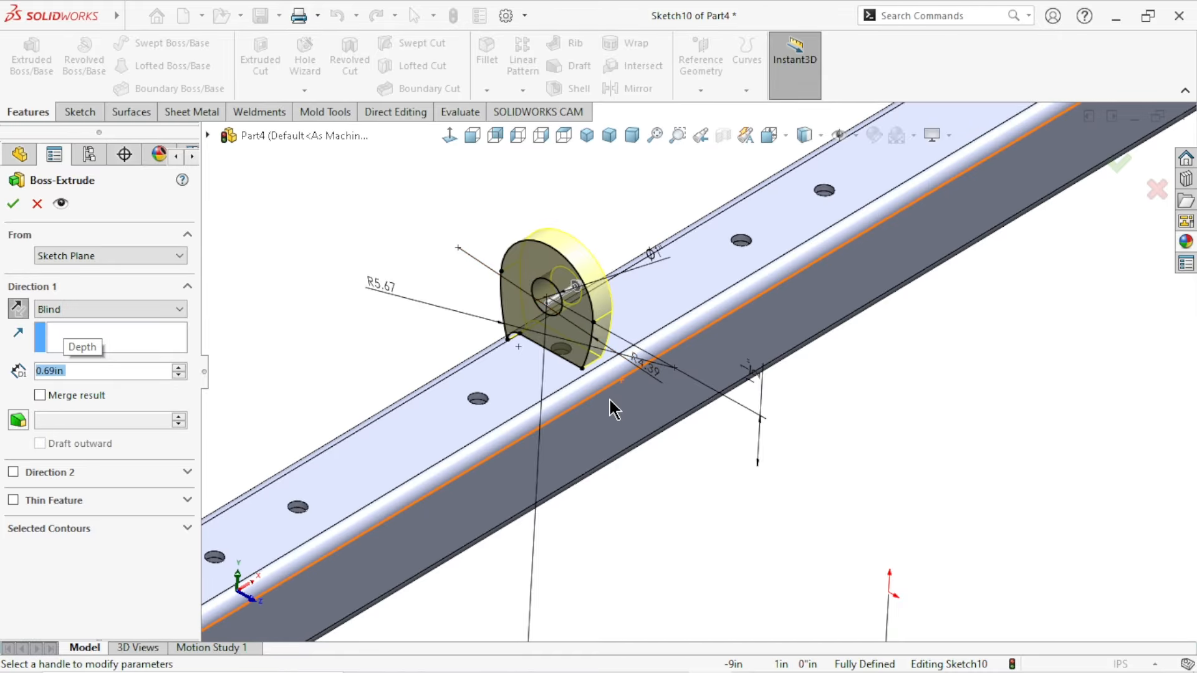
Step: Start the lug extrusion from a reversed 2 in offset and create it merged with the existing body
click(81, 253)
click(76, 306)
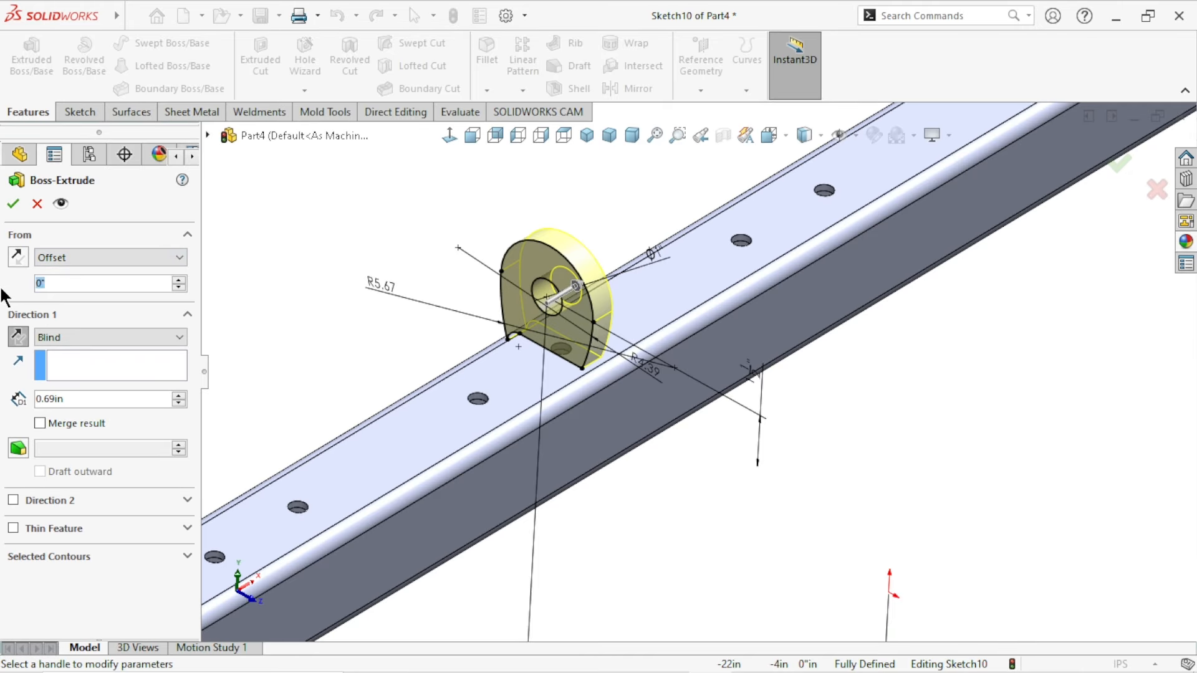
text(2)
key(Return)
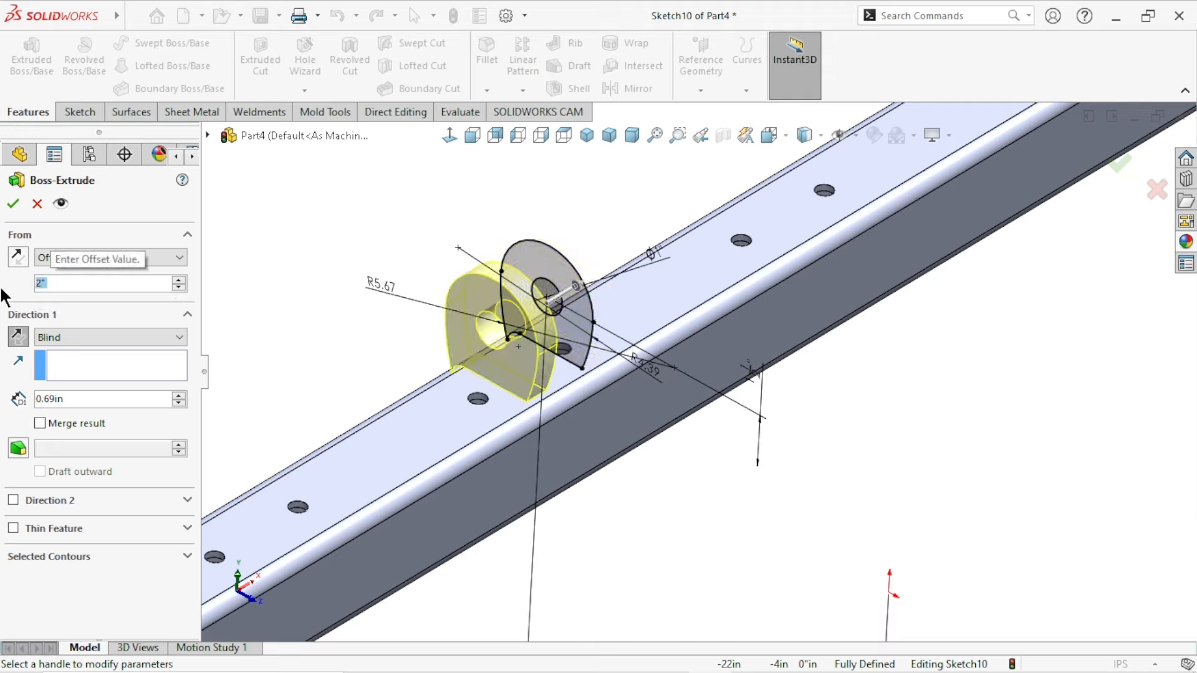
click(21, 259)
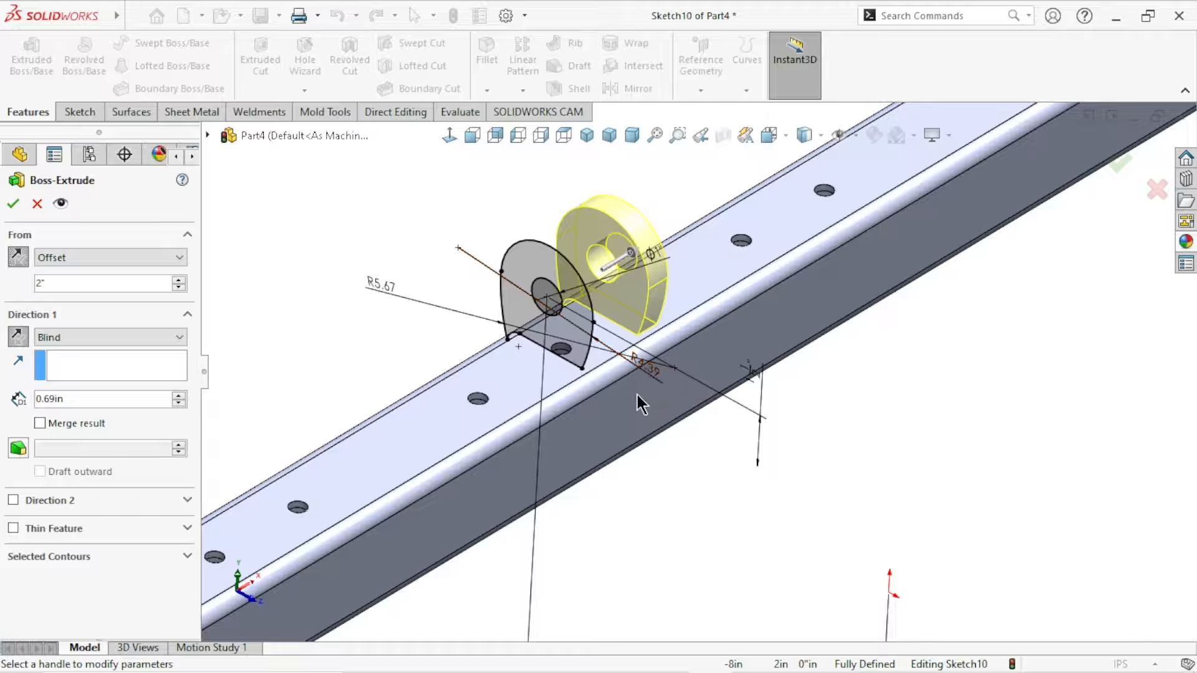
click(40, 423)
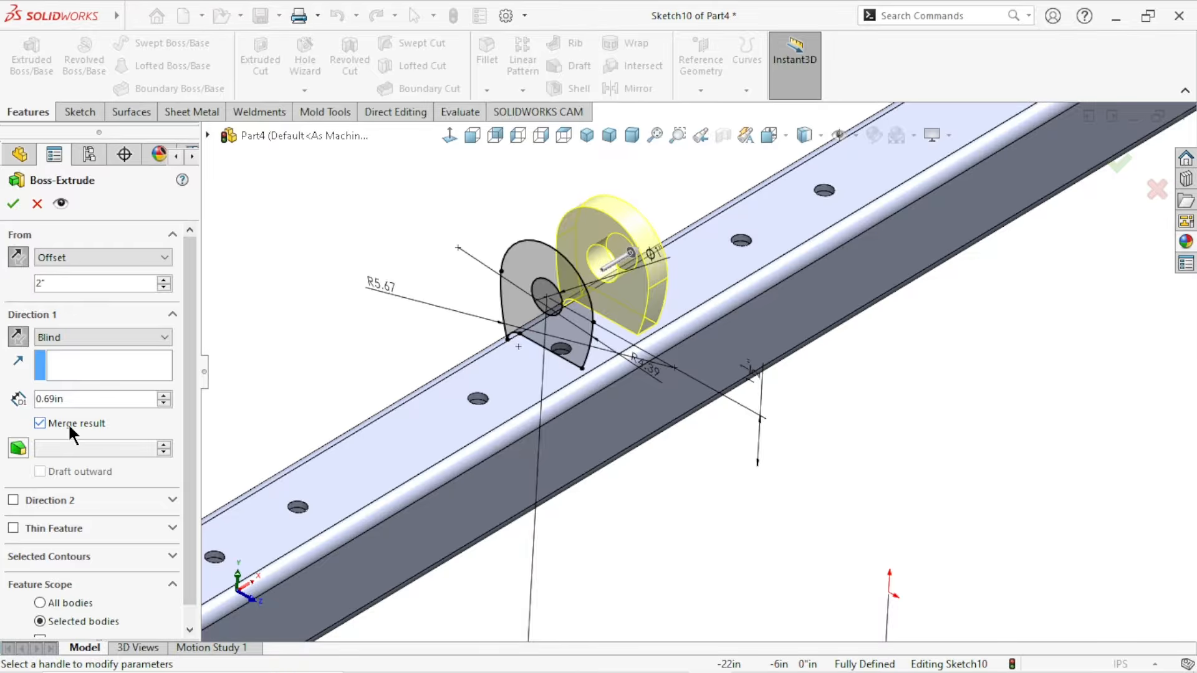
click(13, 204)
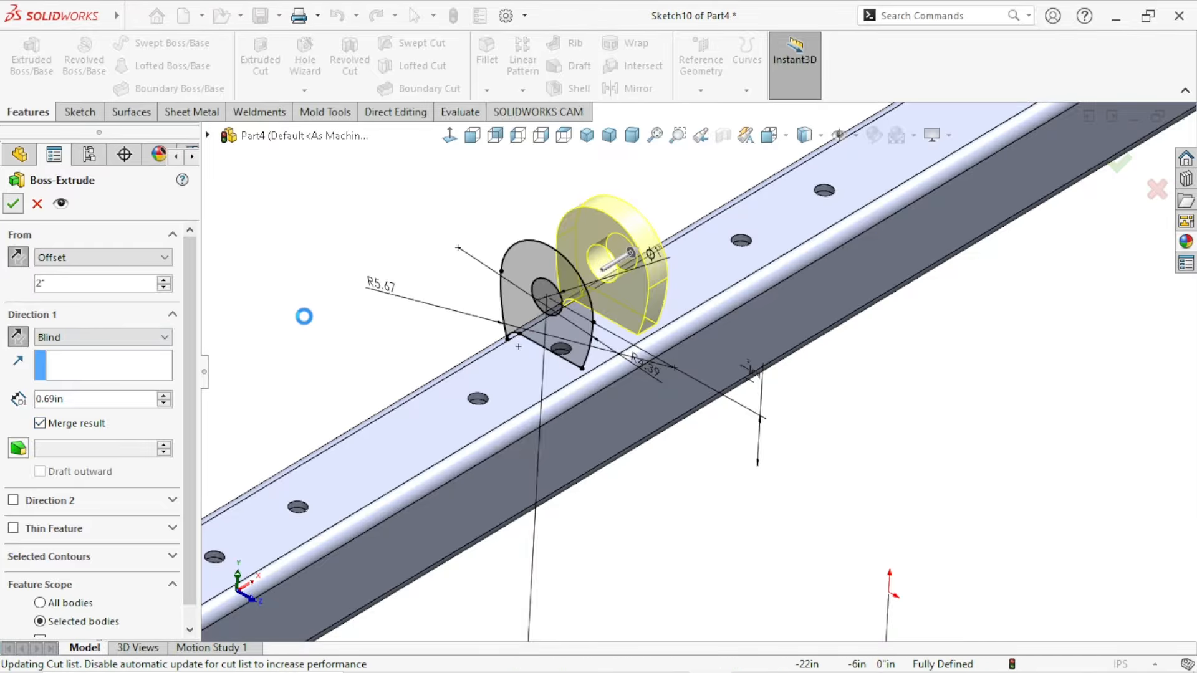
Step: Examine the new lug on the tube and its place on the whole frame from several angles
scroll(429, 399, up, 8)
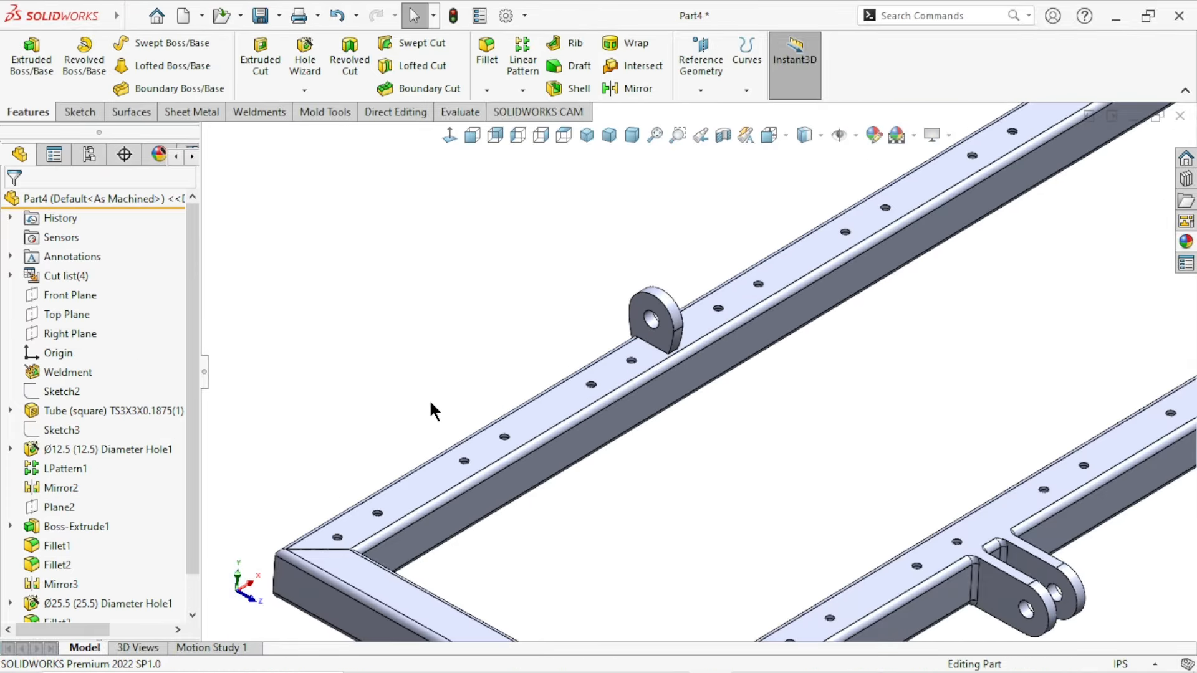
scroll(773, 407, down, 5)
middle_drag(701, 360, 671, 471)
scroll(670, 472, up, 5)
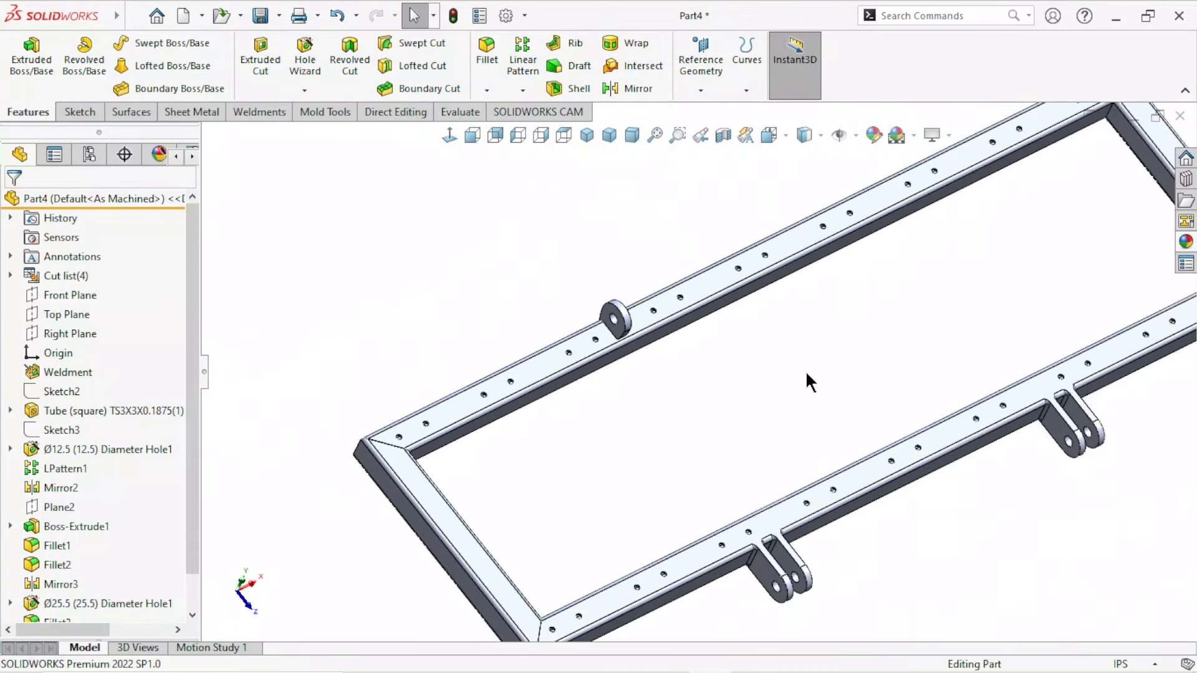
scroll(804, 382, down, 4)
scroll(769, 408, up, 3)
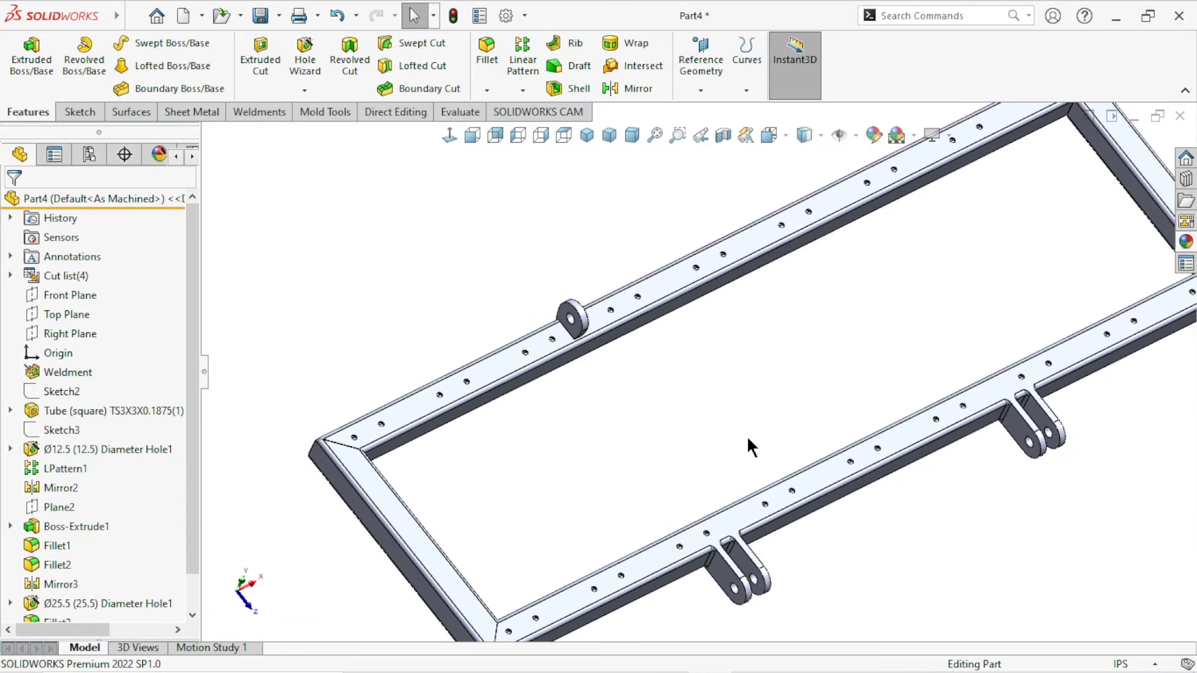
scroll(982, 367, up, 3)
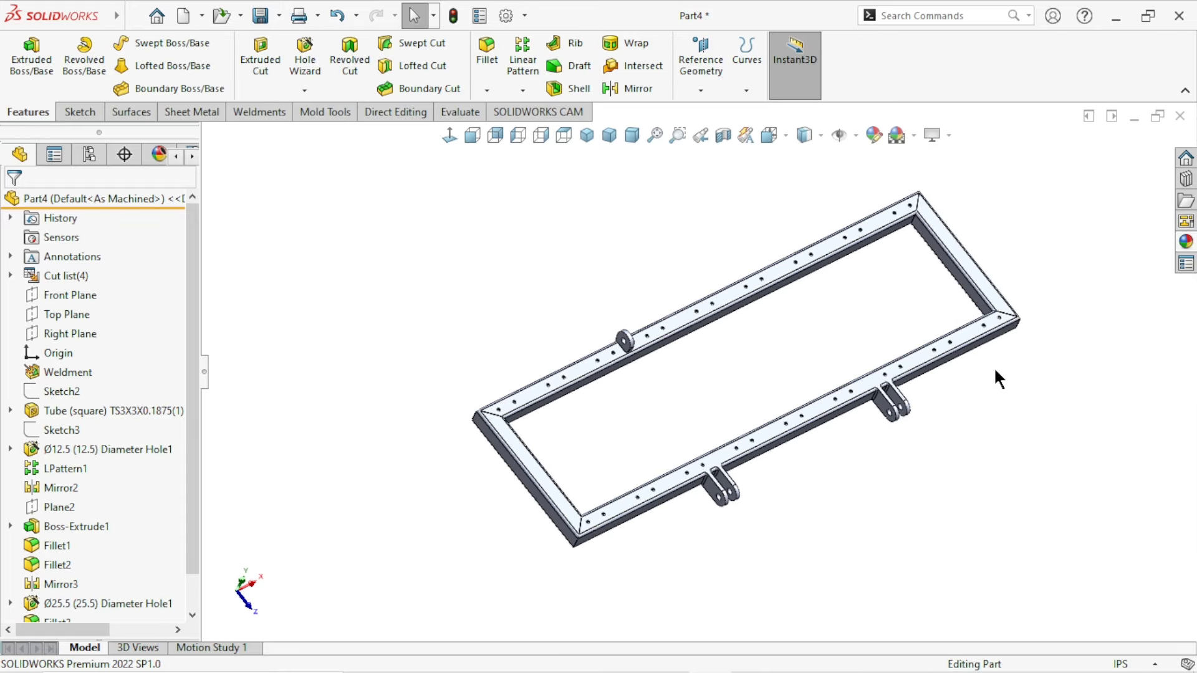
middle_drag(997, 374, 670, 187)
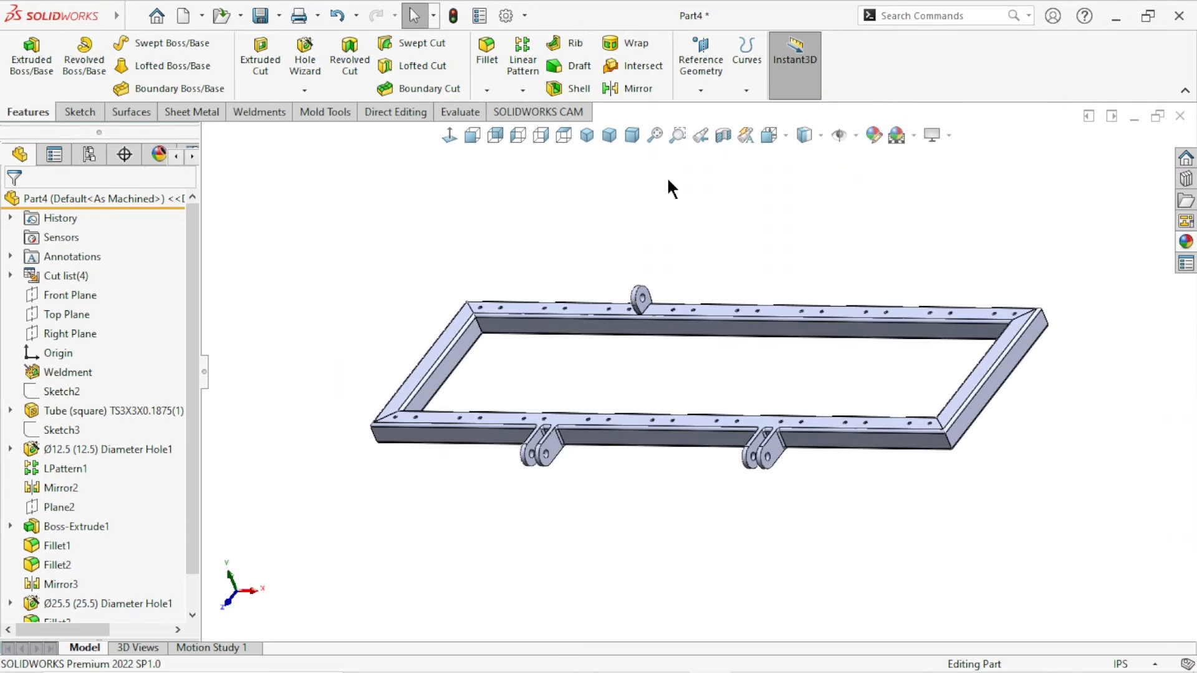
Step: Mirror the extruded lug about the Right Plane onto the other half of the same tube
click(627, 89)
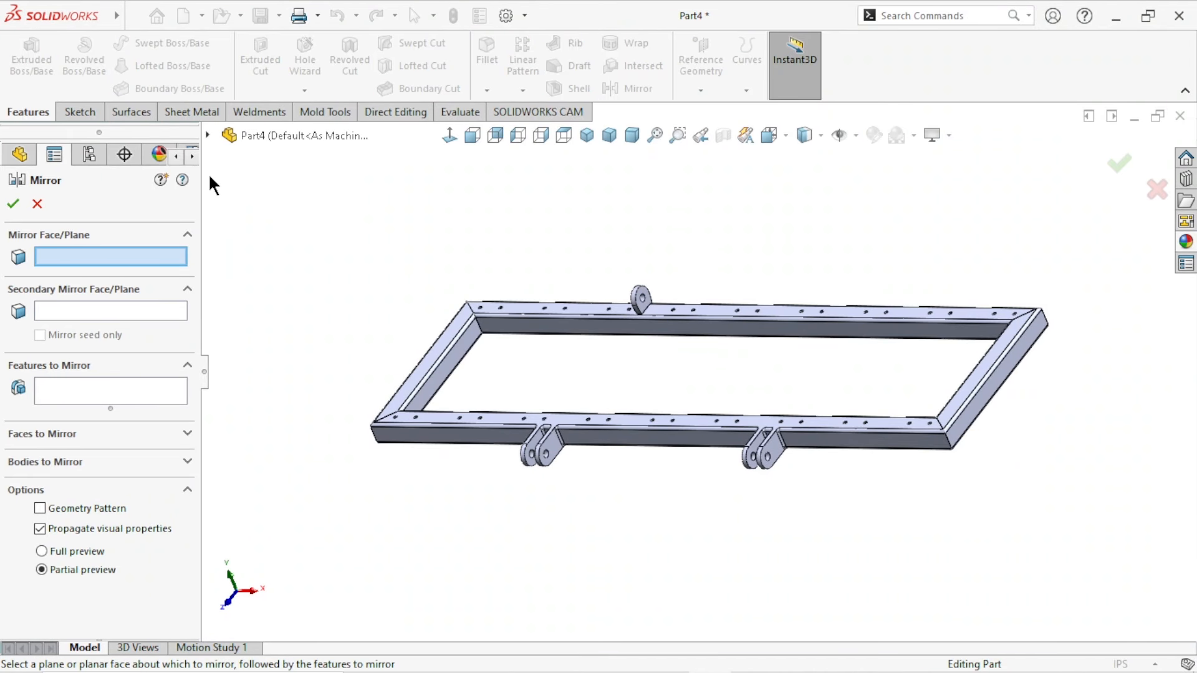
click(209, 137)
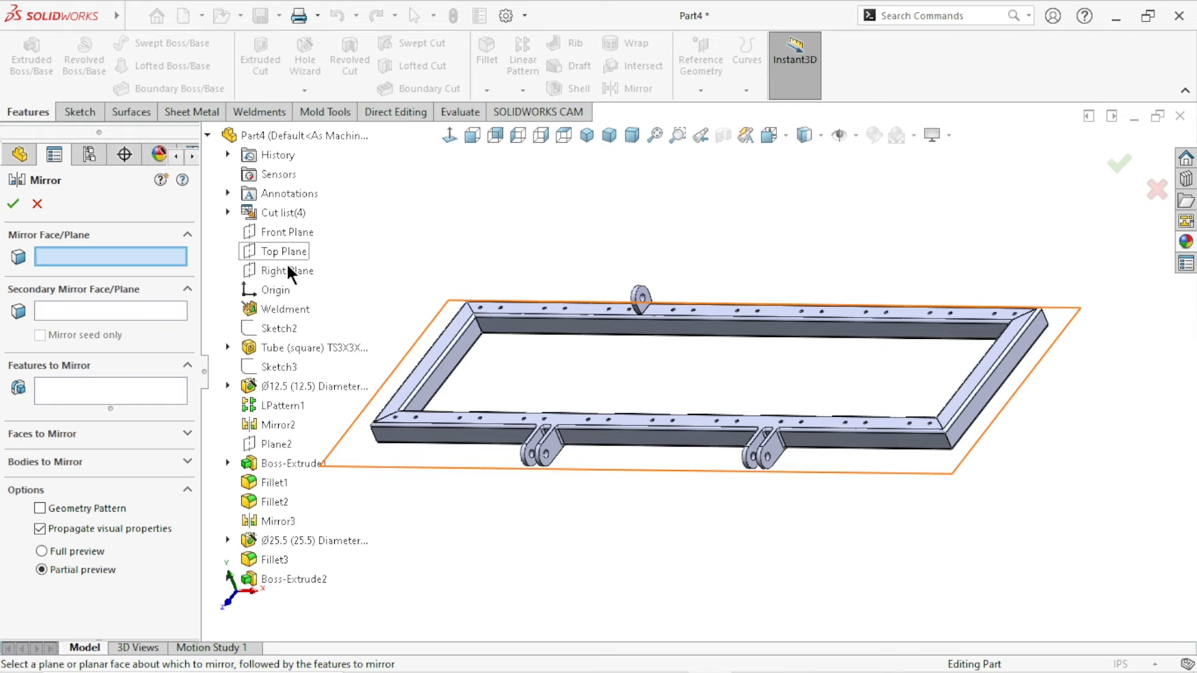
click(287, 268)
click(75, 394)
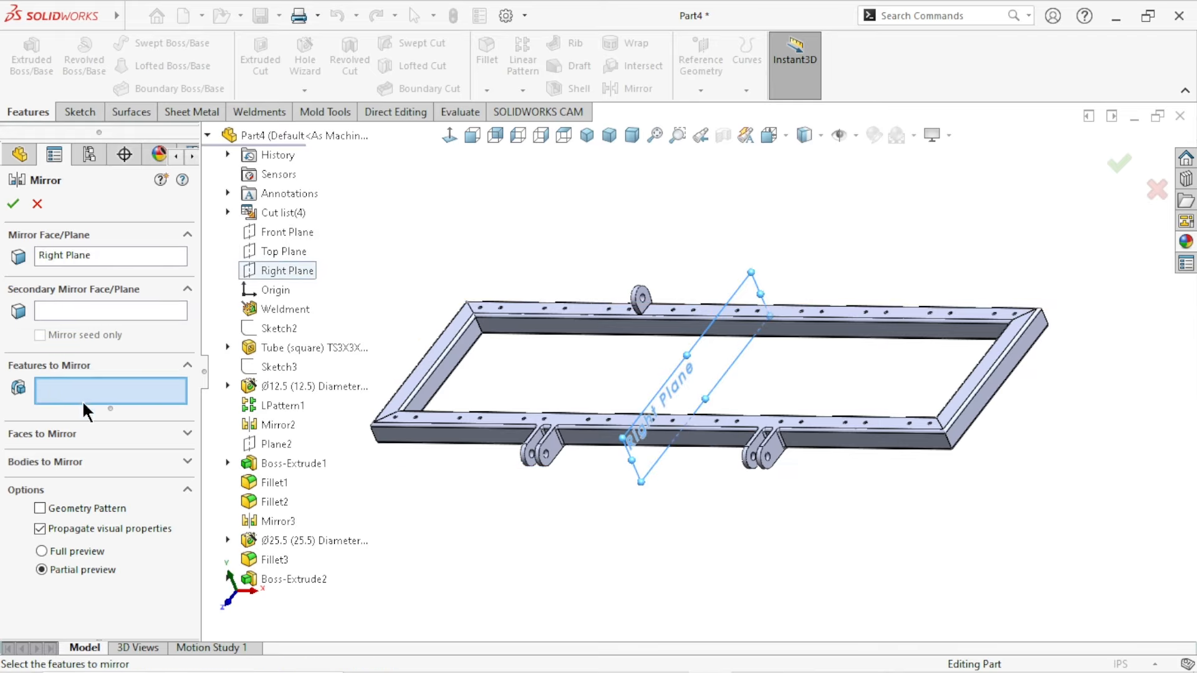
click(296, 576)
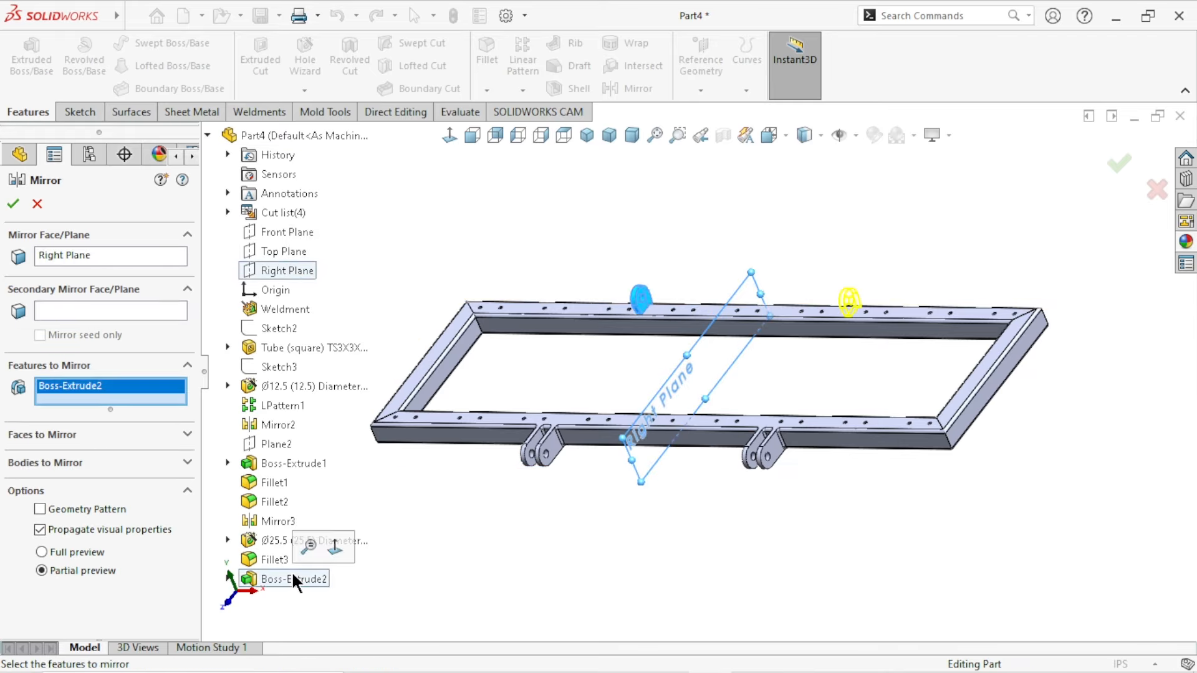
click(13, 205)
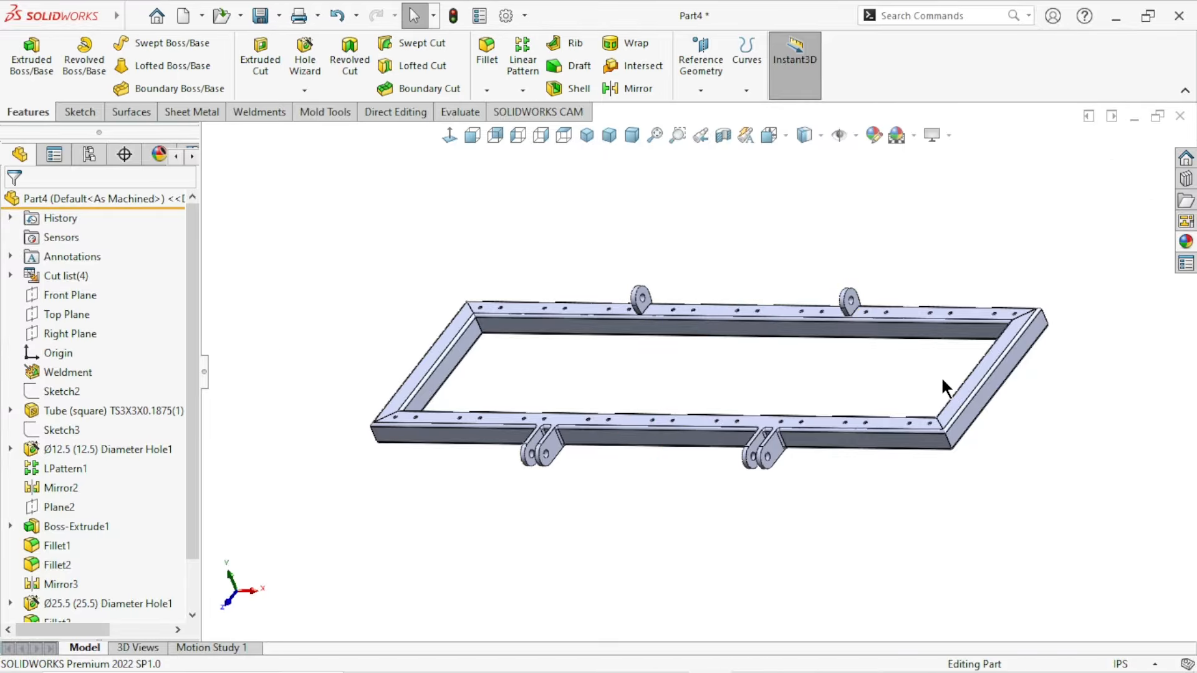
Step: Start a fillet with a 0.2 in radius and select the base edges on both sides of the first upright lug
key(ctrl+Left)
key(ctrl+Left)
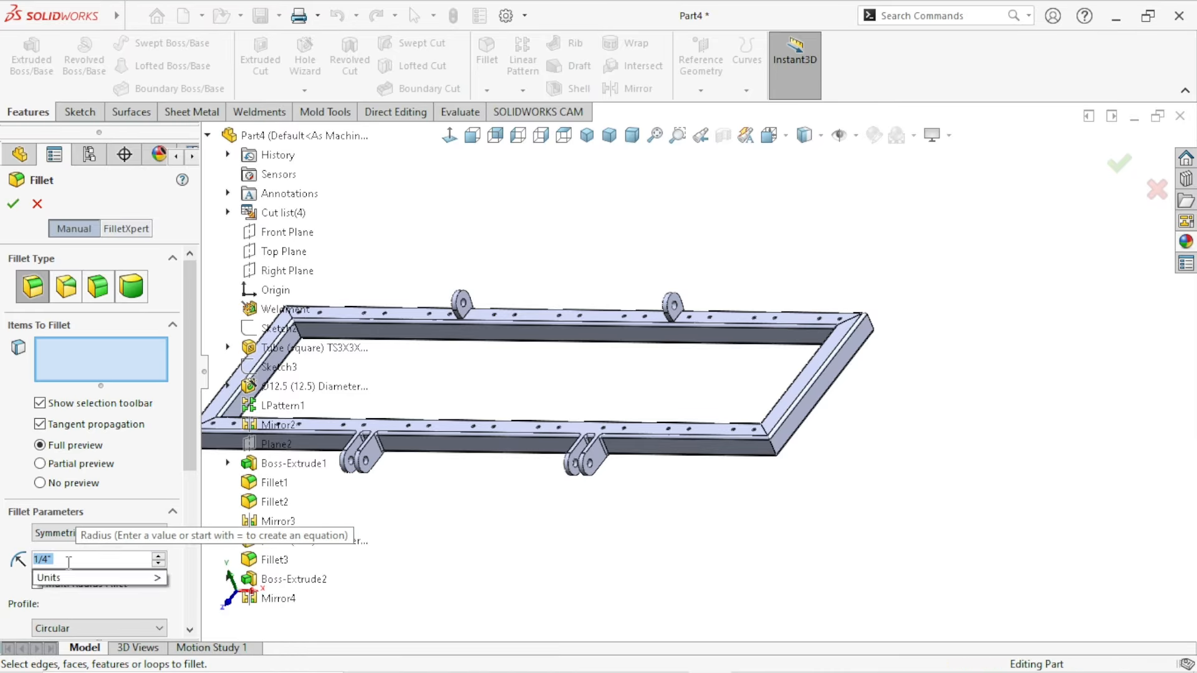
text(0.2)
key(Return)
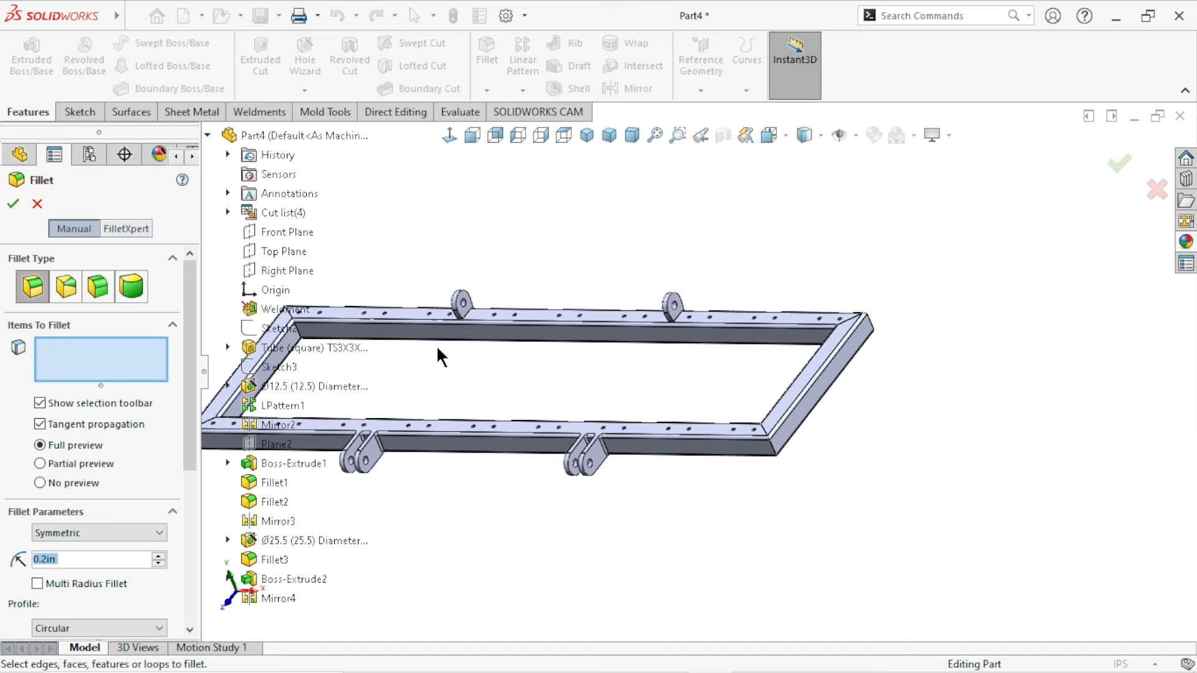
scroll(439, 356, down, 6)
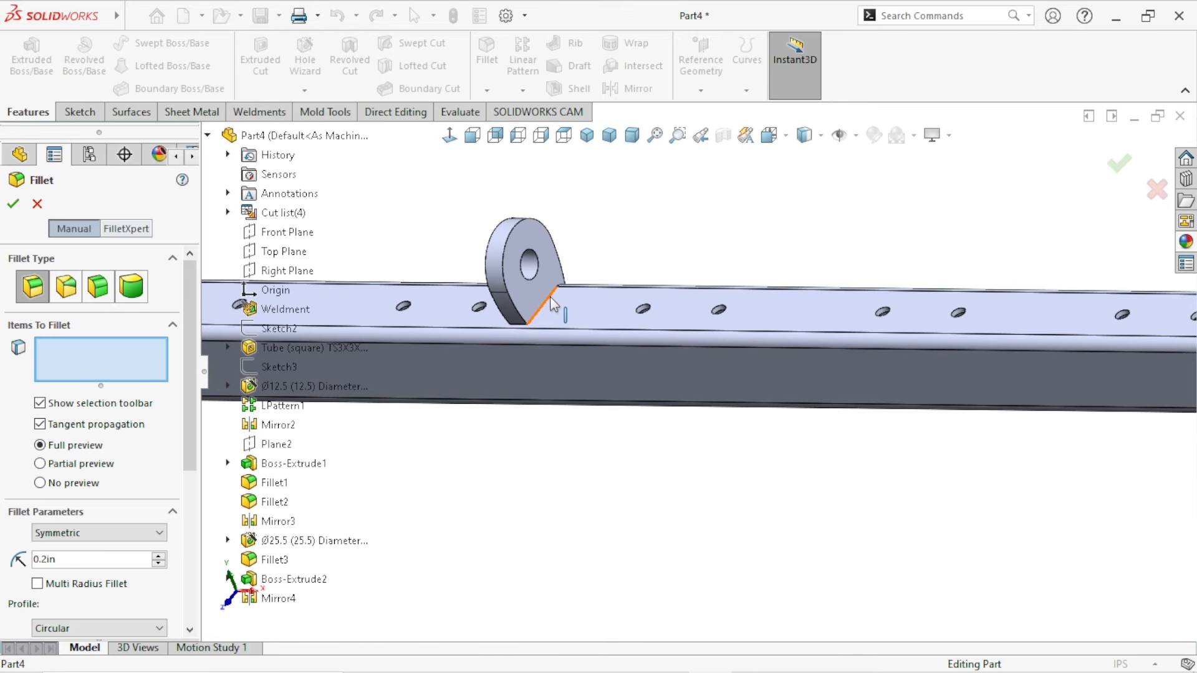
click(551, 300)
middle_drag(523, 366, 623, 349)
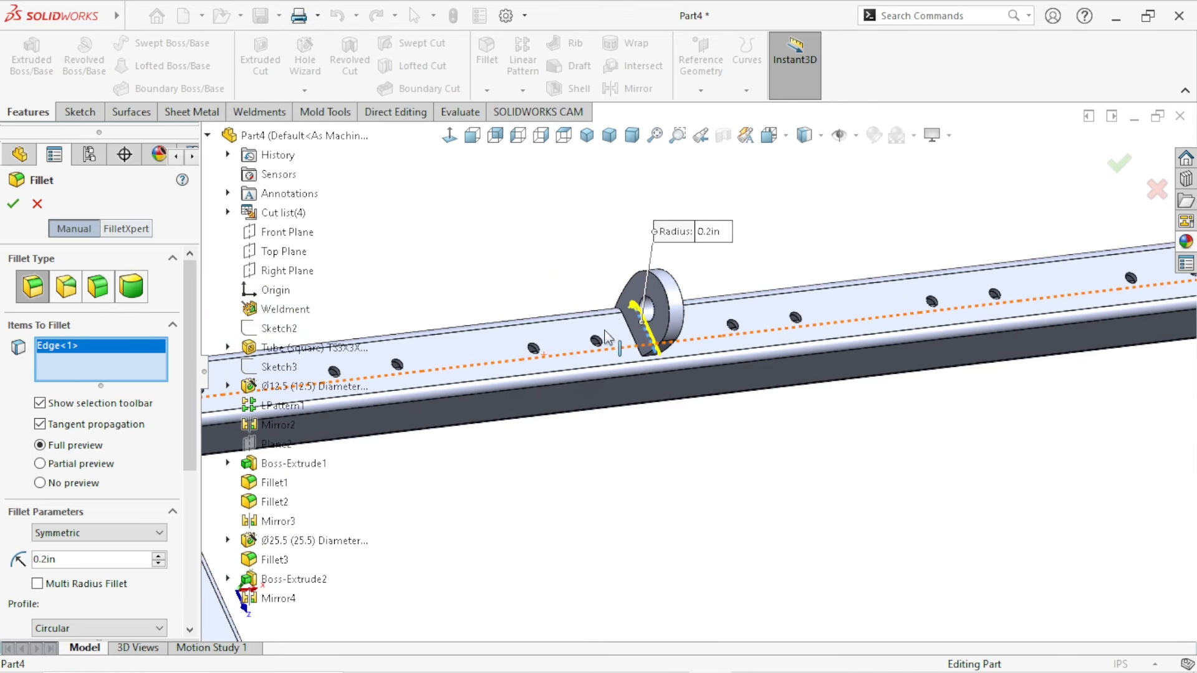
click(630, 330)
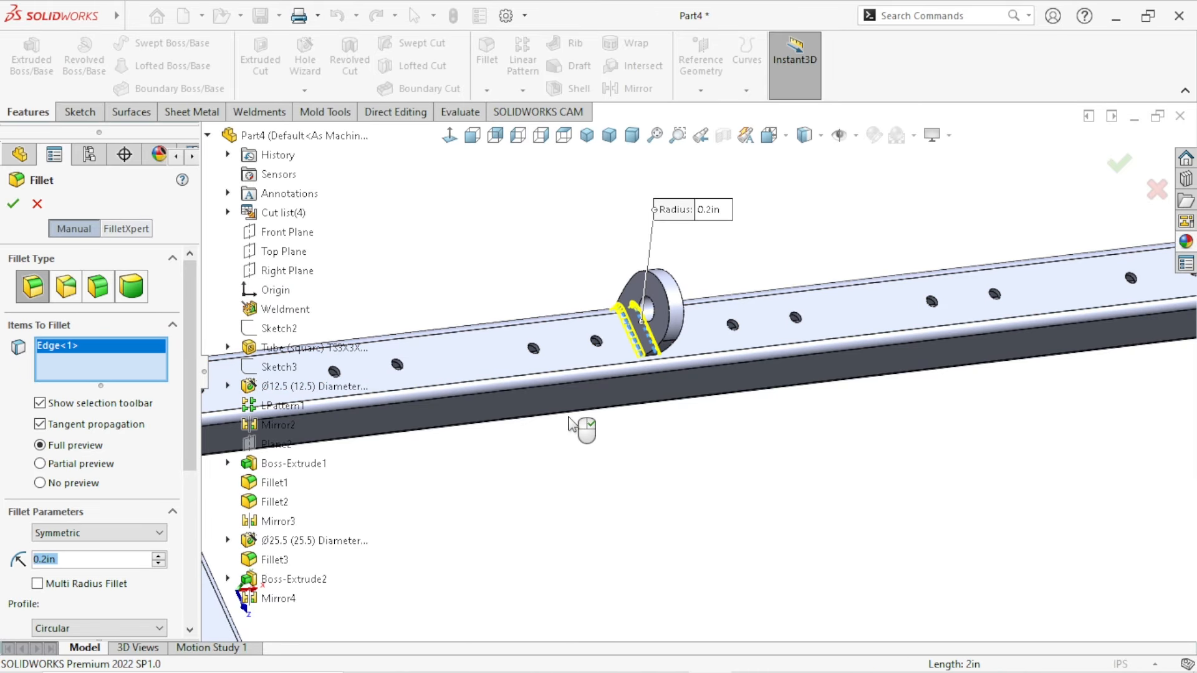
Step: Add the second upright lug's two base edges to the selection and create the fillet
scroll(996, 331, up, 5)
scroll(908, 317, down, 6)
scroll(804, 384, down, 2)
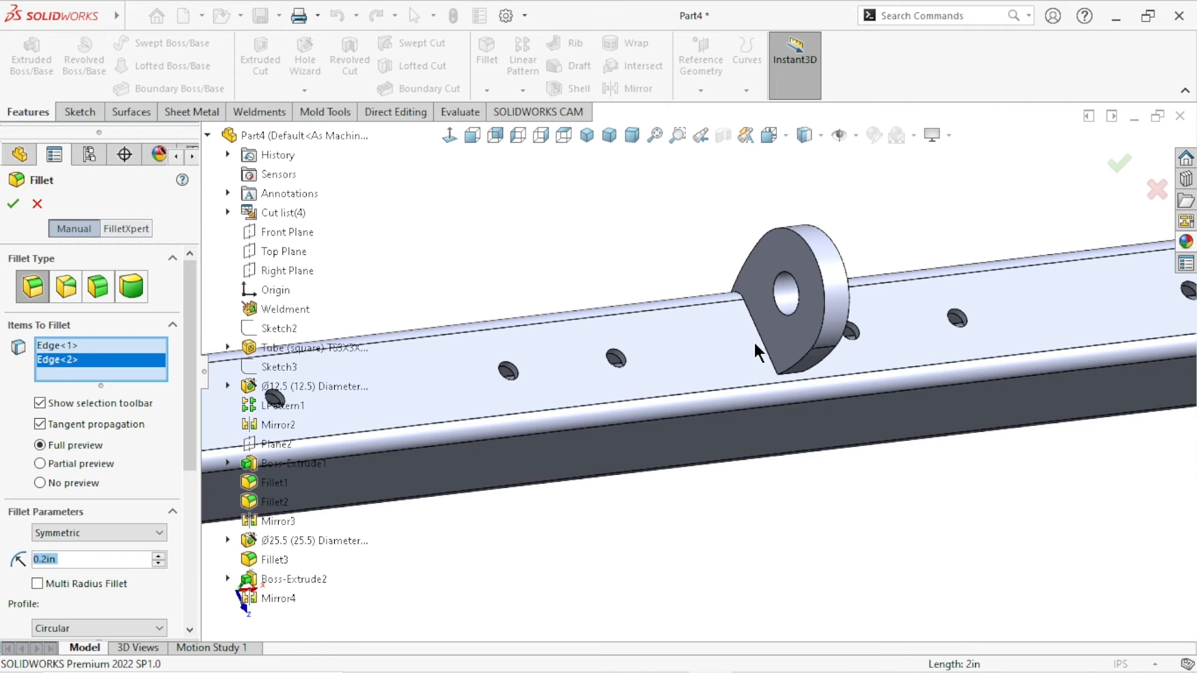
click(759, 328)
scroll(844, 392, up, 3)
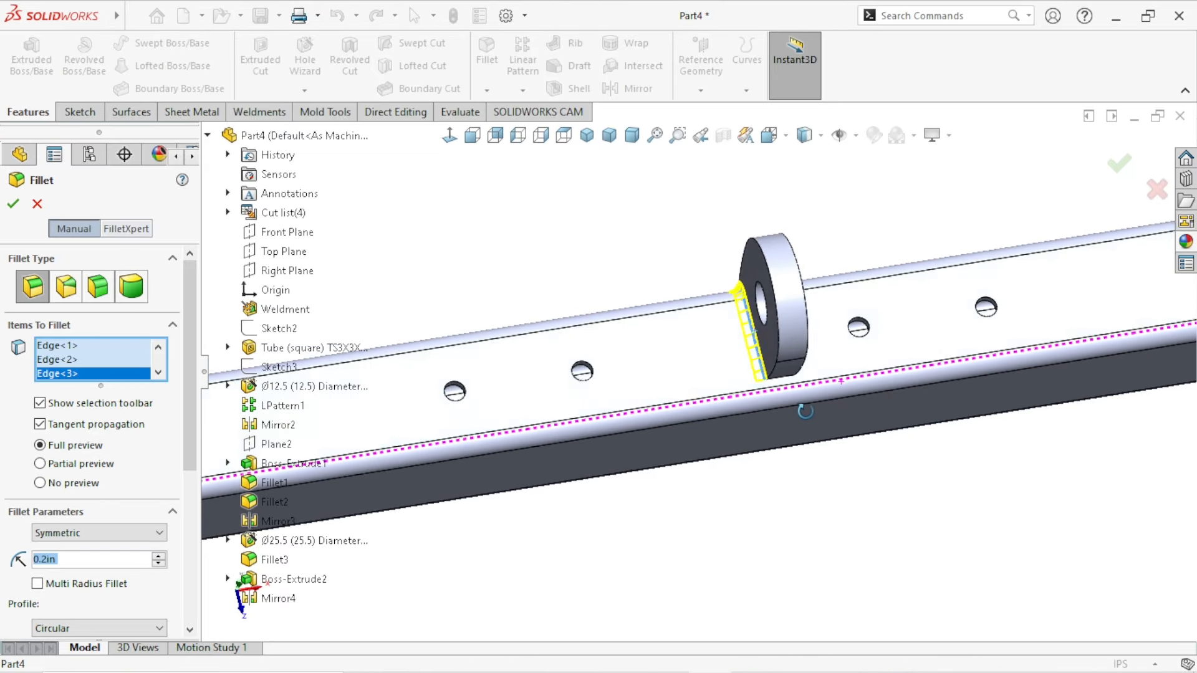
middle_drag(844, 393, 789, 317)
scroll(789, 317, down, 3)
click(793, 318)
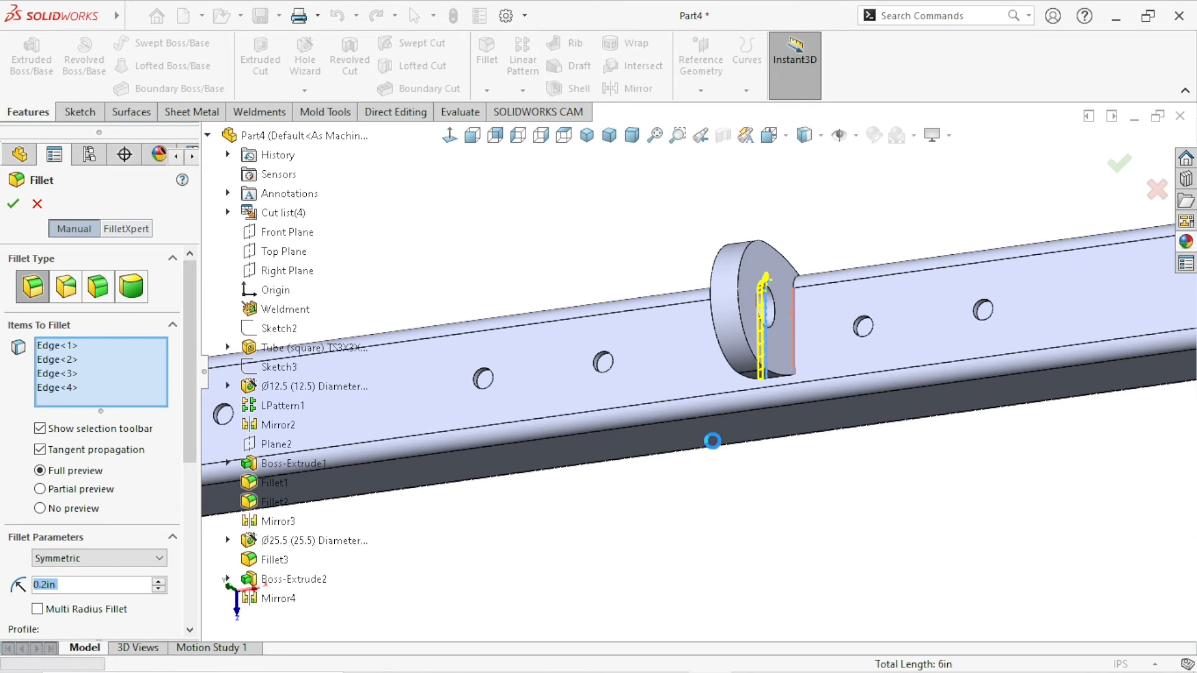
scroll(639, 492, up, 5)
middle_drag(595, 442, 641, 440)
scroll(739, 363, down, 4)
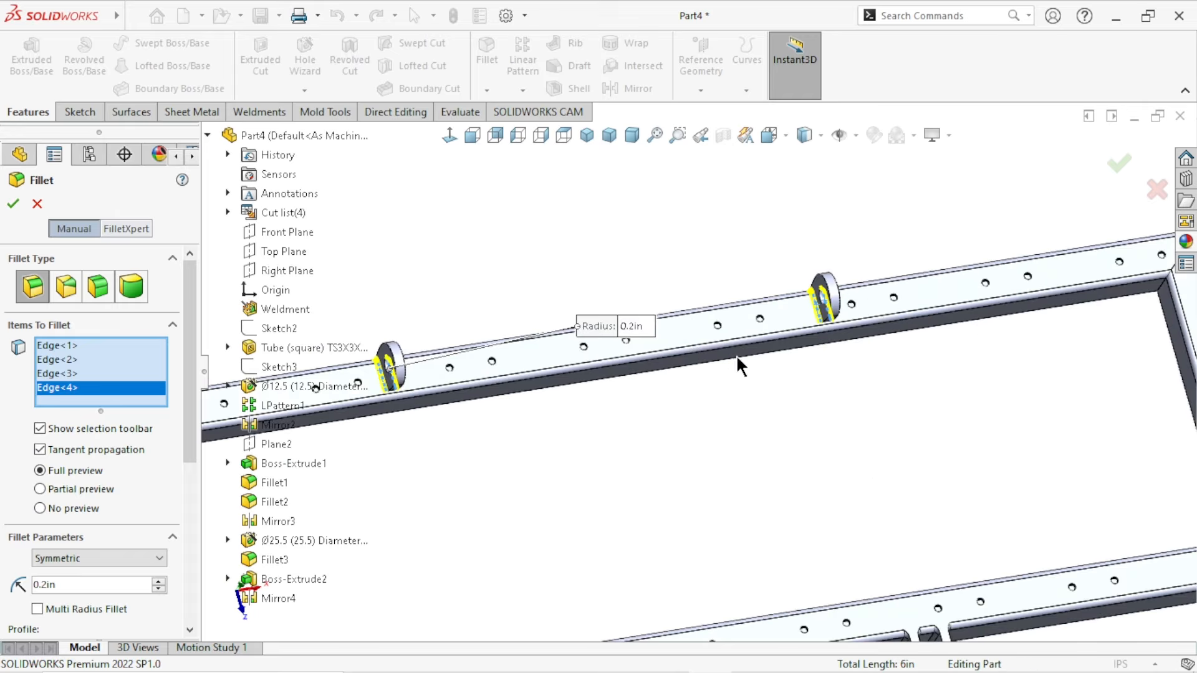
click(14, 206)
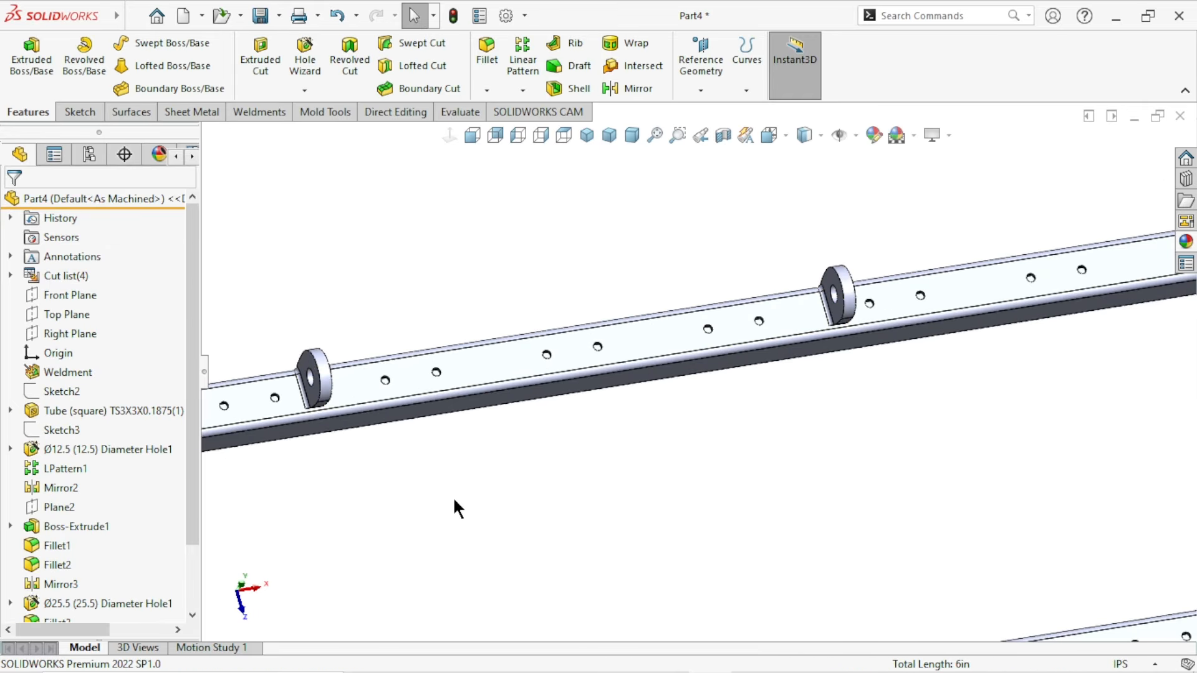
Step: Apply the satin finish stainless steel appearance from the Metal > Steel library to the whole part
key(ctrl+7)
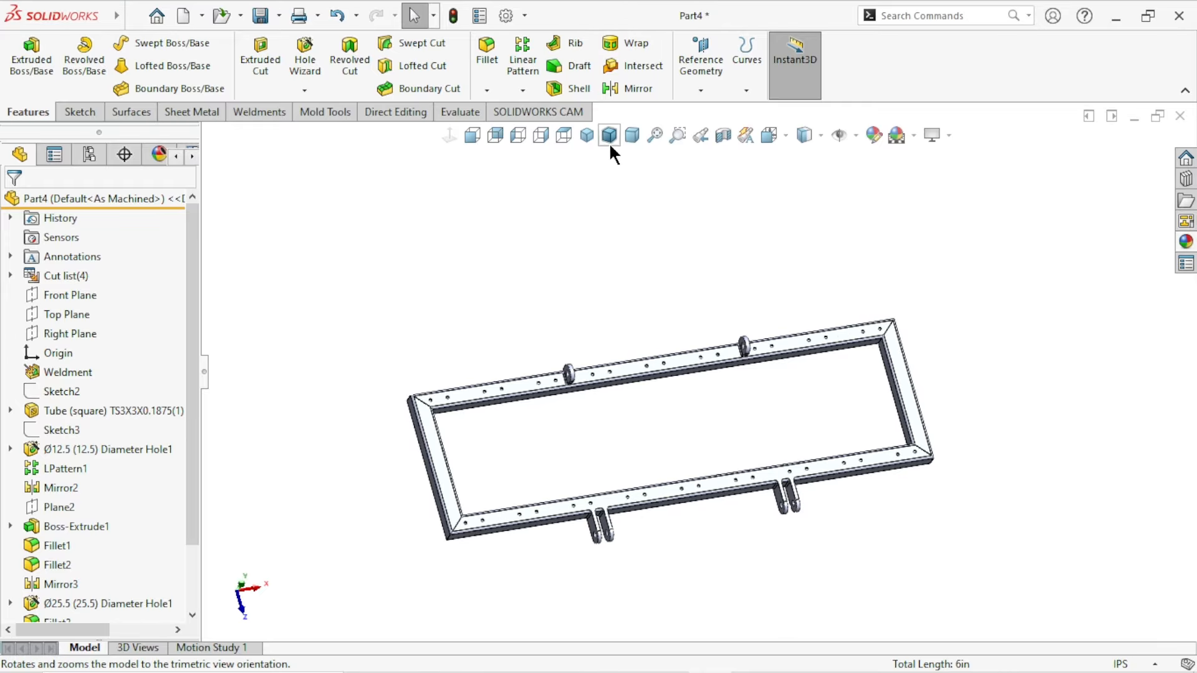
click(587, 134)
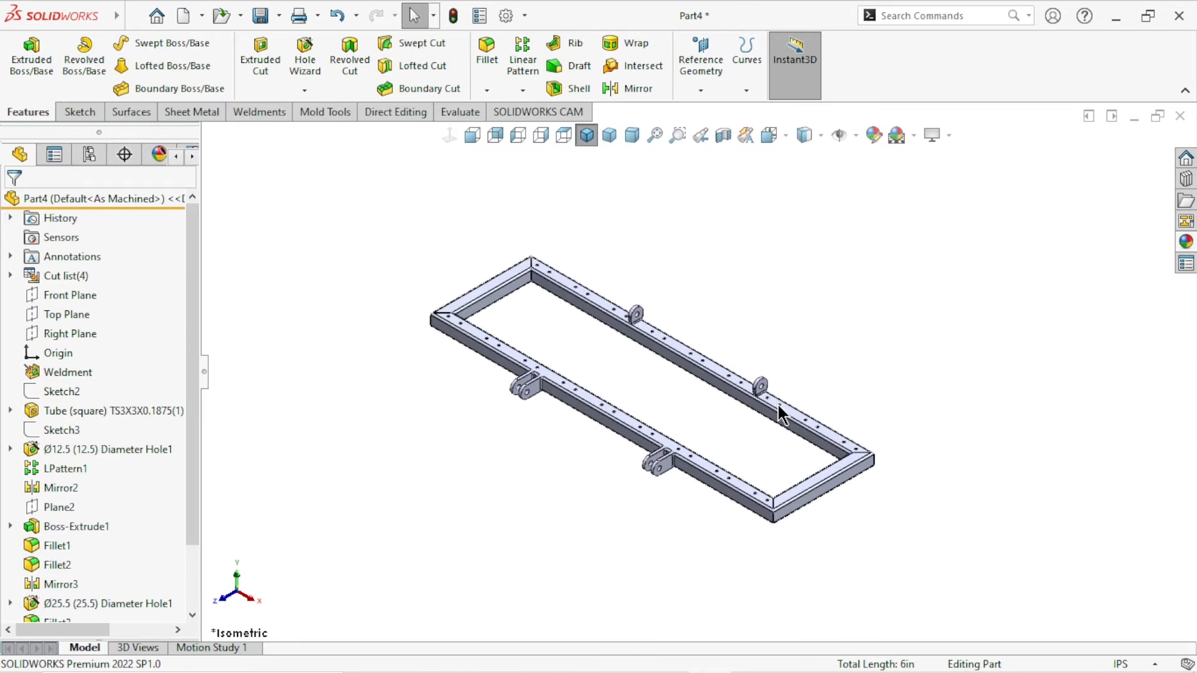
scroll(760, 420, down, 2)
scroll(618, 439, up, 2)
scroll(517, 345, down, 1)
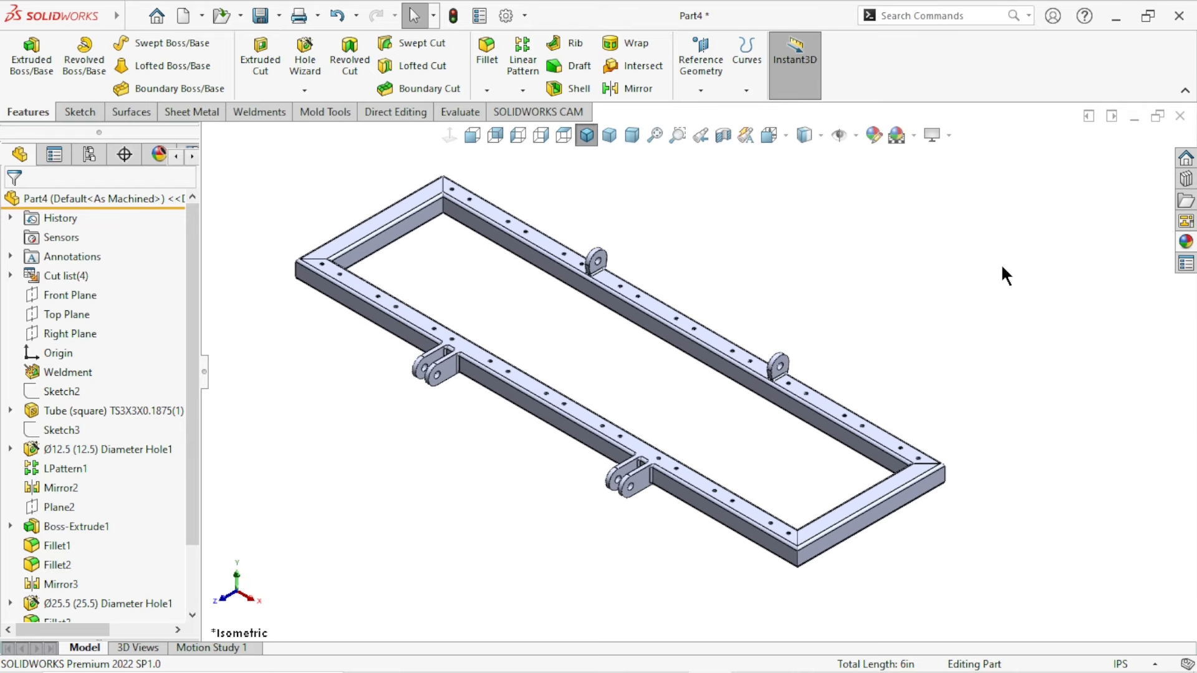
click(1186, 242)
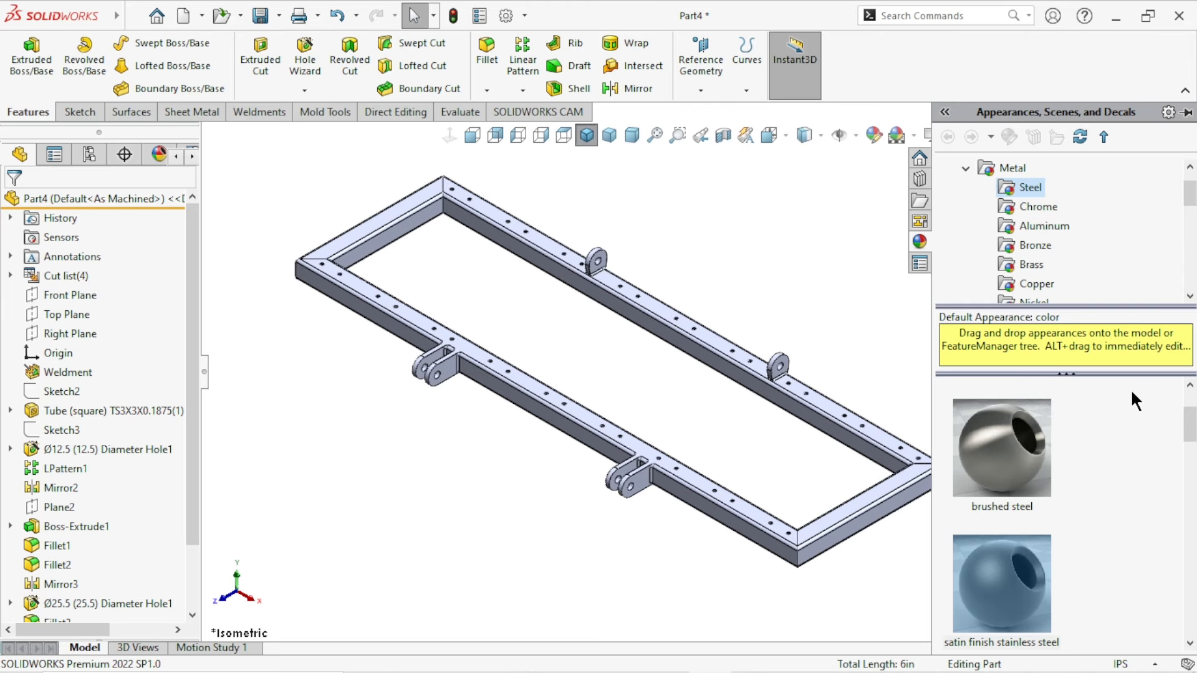
scroll(1191, 438, down, 3)
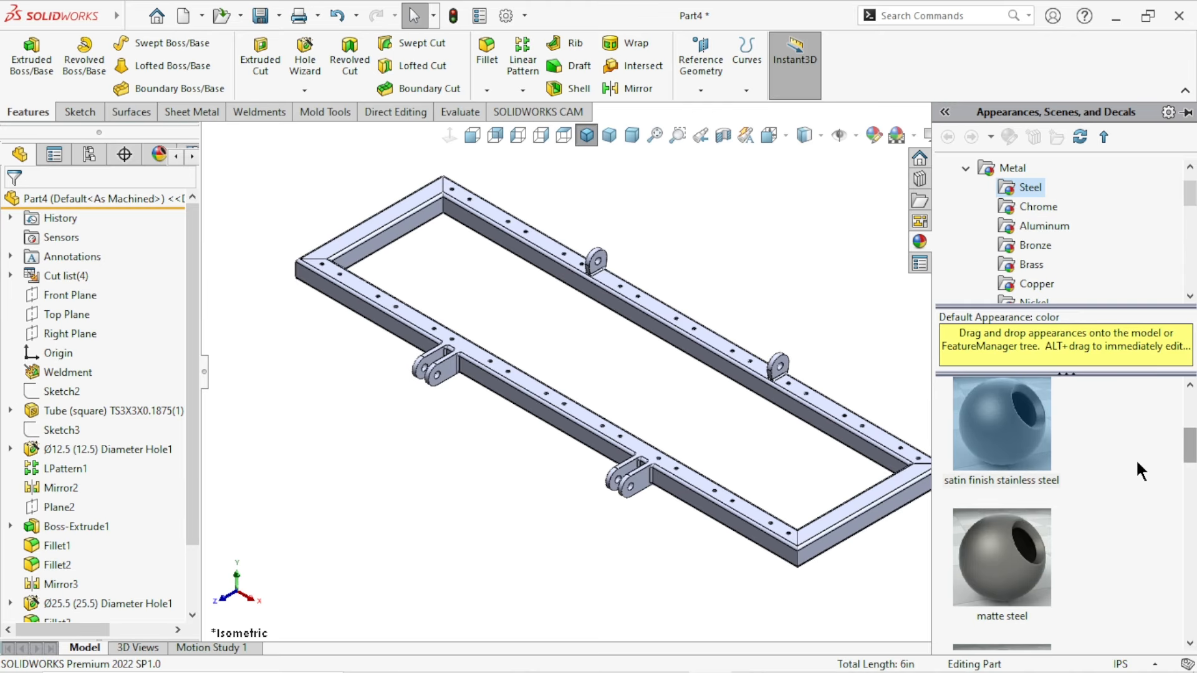
click(1024, 460)
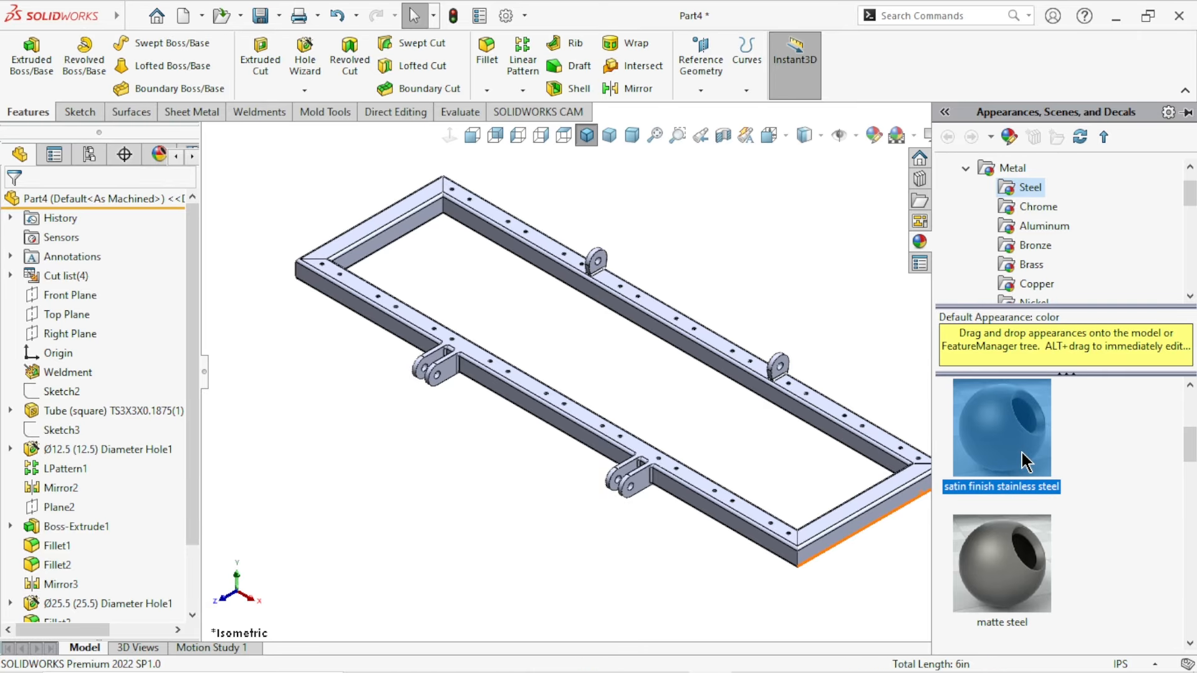
double_click(1024, 460)
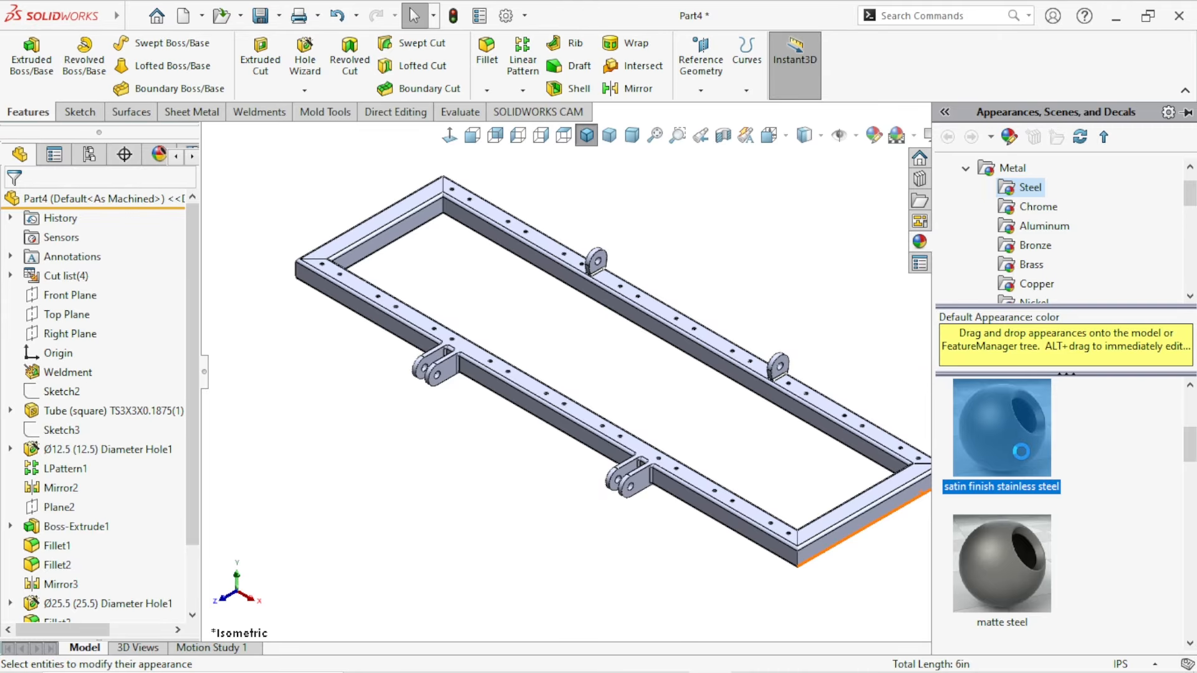
middle_drag(888, 387, 649, 390)
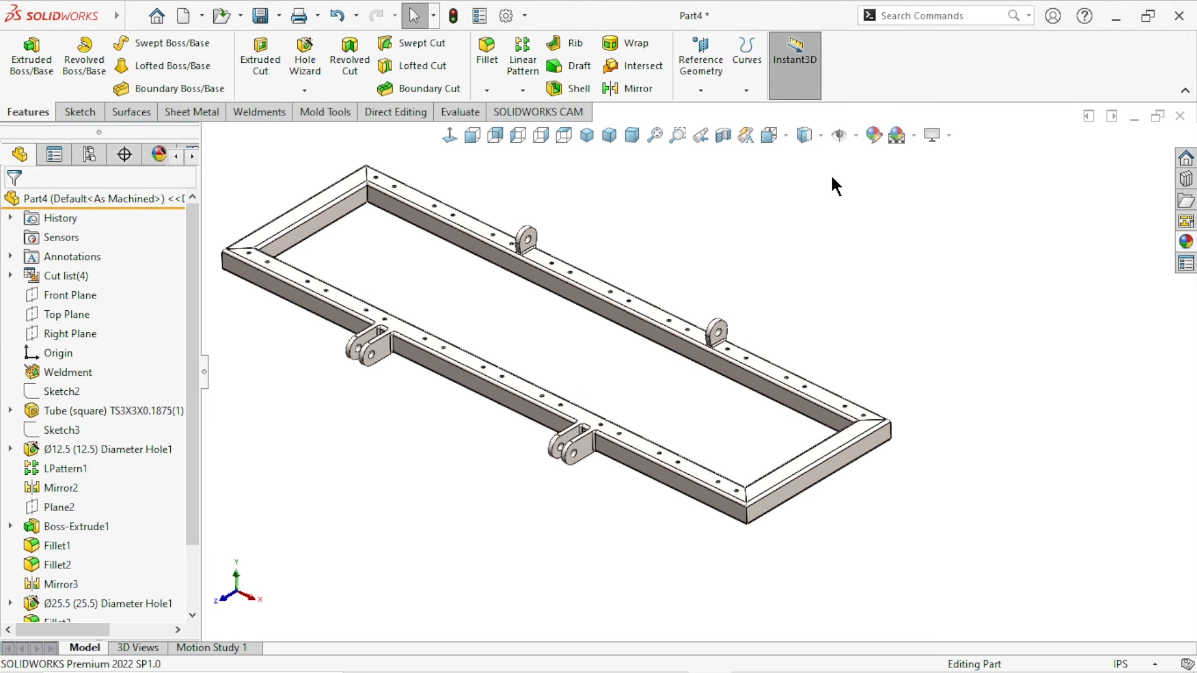
Step: Change the colour of the part's satin finish stainless steel appearance to orange
click(872, 140)
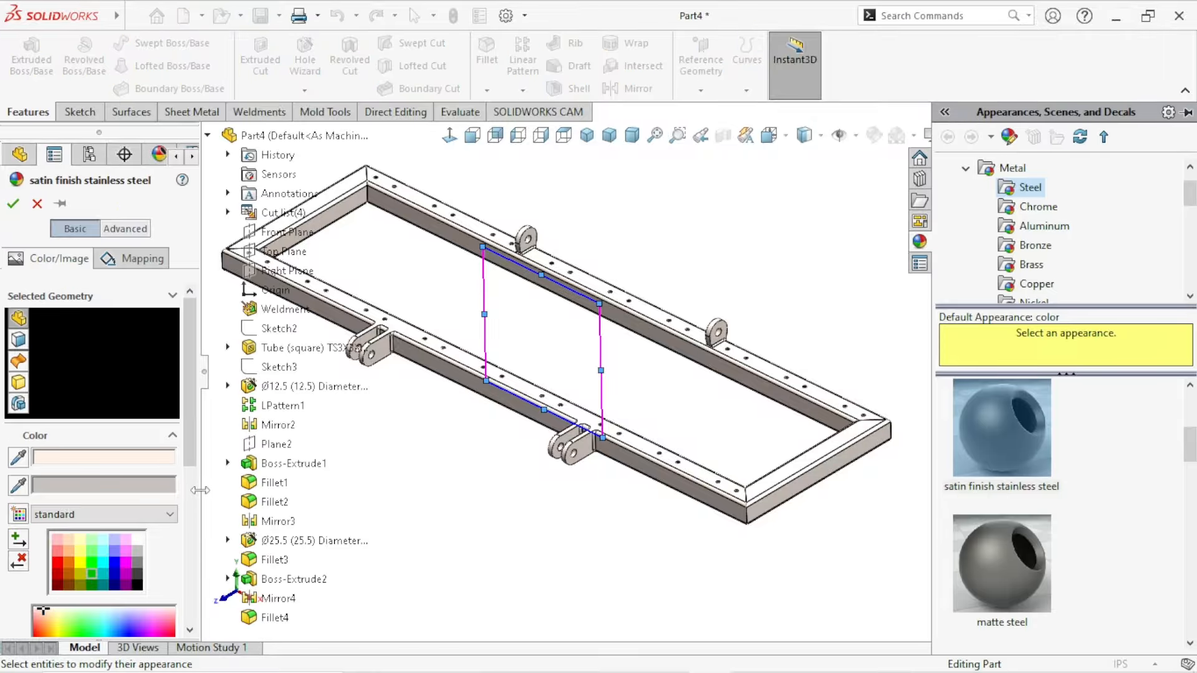
click(69, 564)
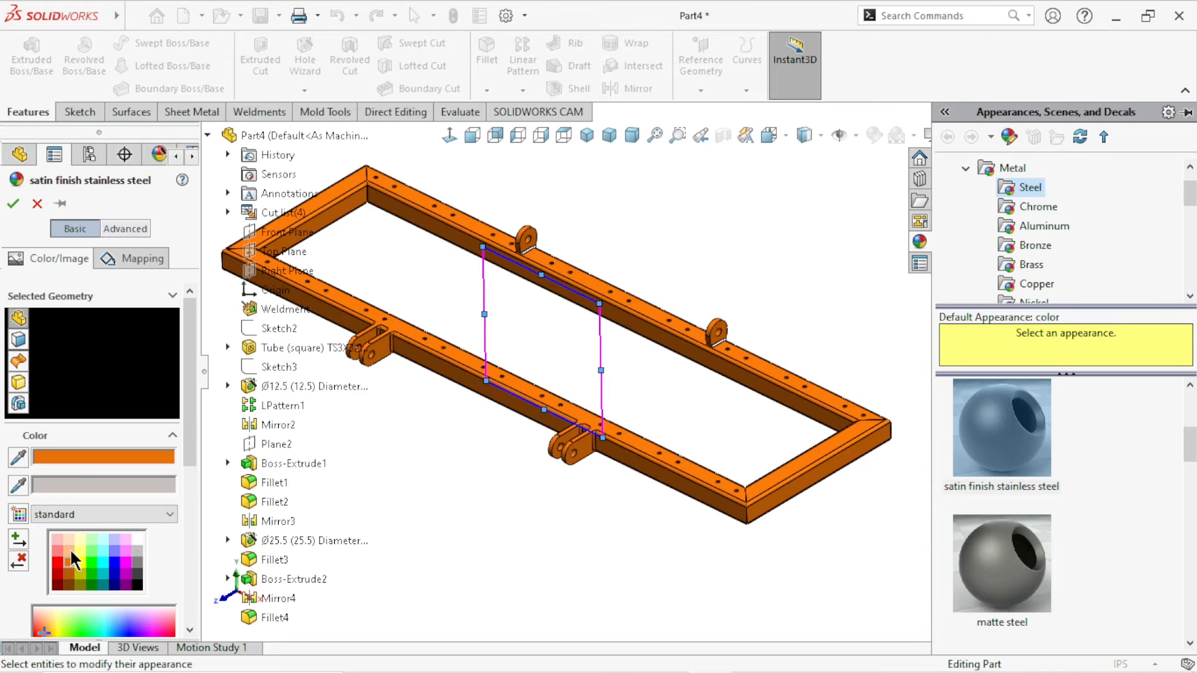
click(13, 204)
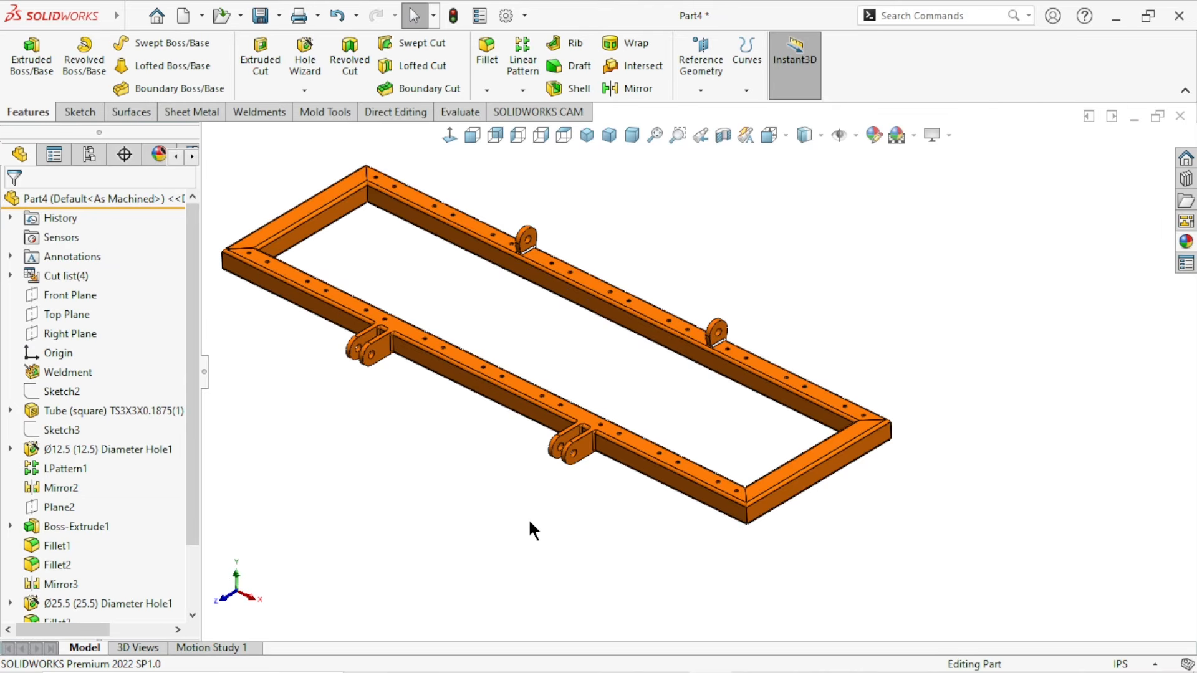
Step: Examine the coloured frame as a whole and the fillet faces at the base of the upright lugs
scroll(529, 518, up, 4)
scroll(619, 325, down, 2)
scroll(692, 402, down, 3)
scroll(708, 383, up, 2)
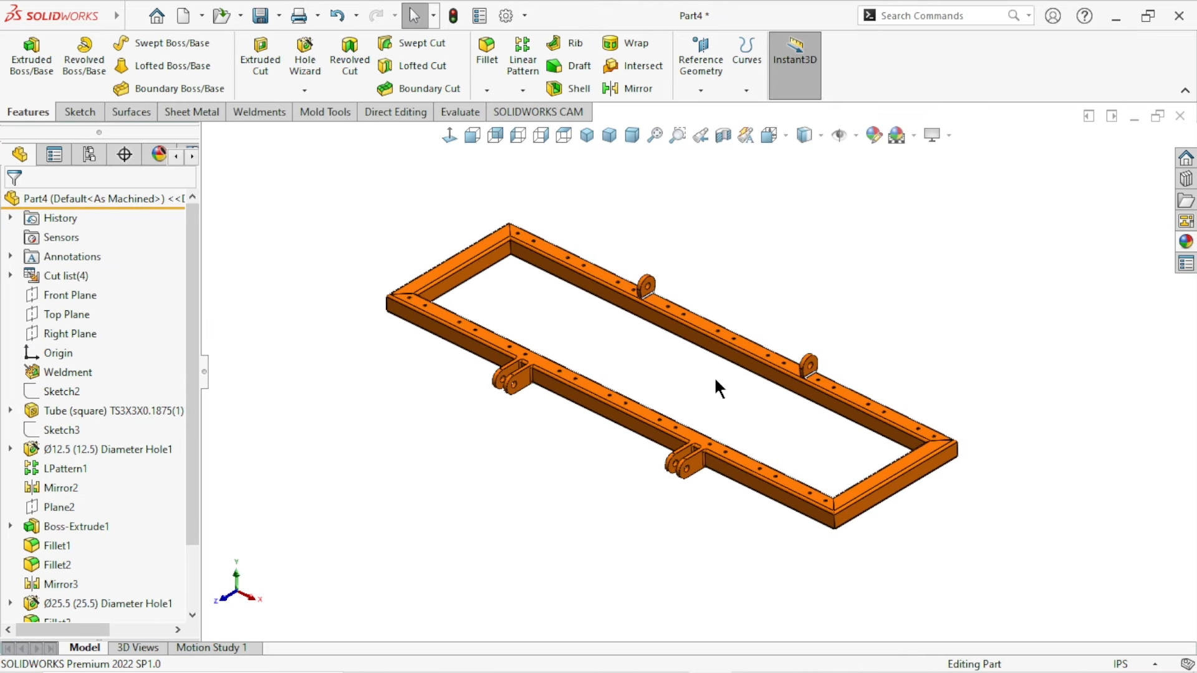
scroll(699, 353, down, 4)
scroll(686, 349, up, 1)
scroll(668, 329, down, 2)
scroll(594, 266, down, 2)
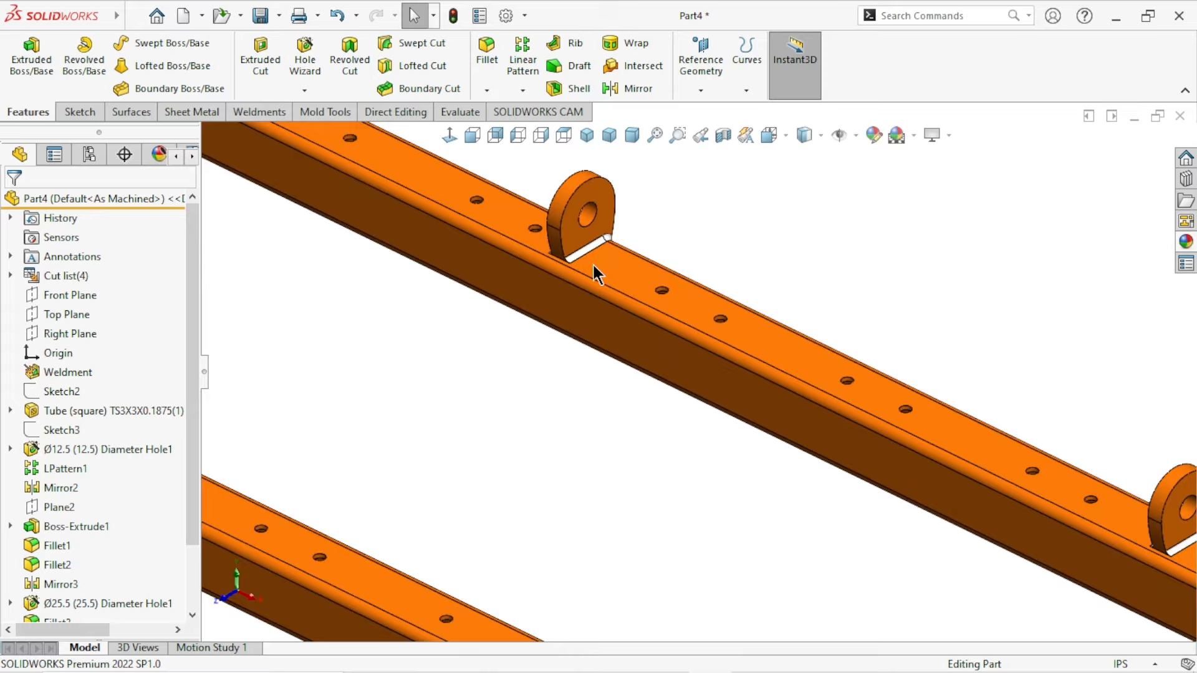
Step: Locate the lug base fillet feature and copy the orange appearance from the tube's top face
scroll(194, 499, down, 2)
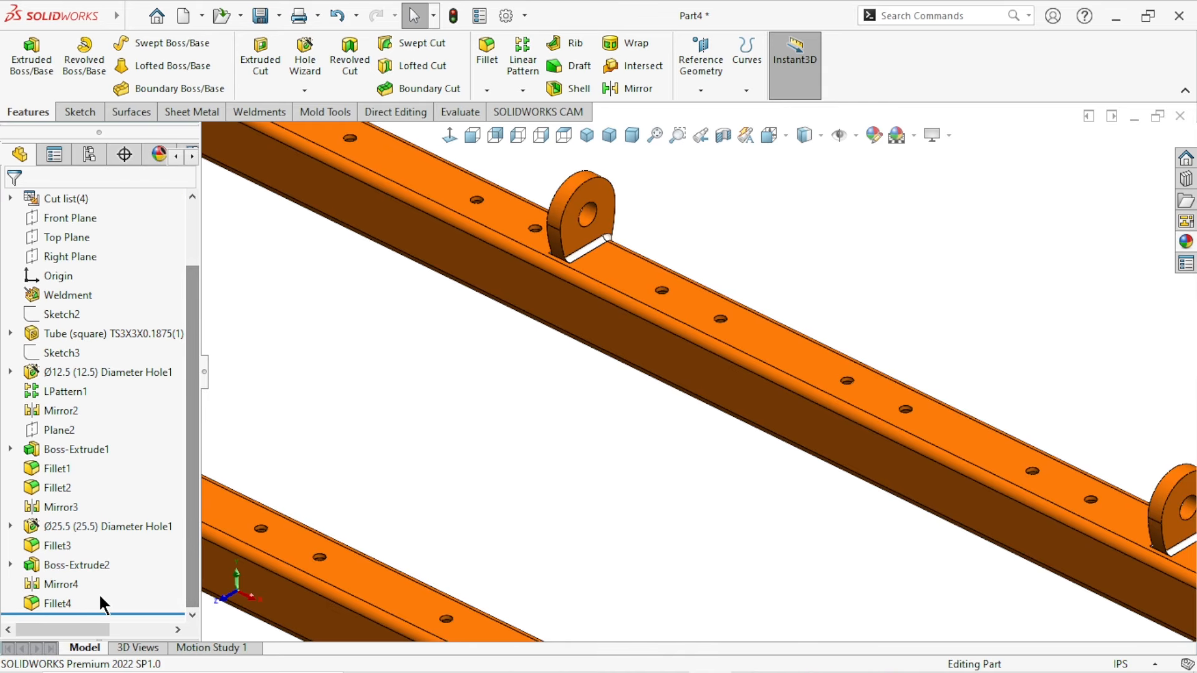
click(62, 603)
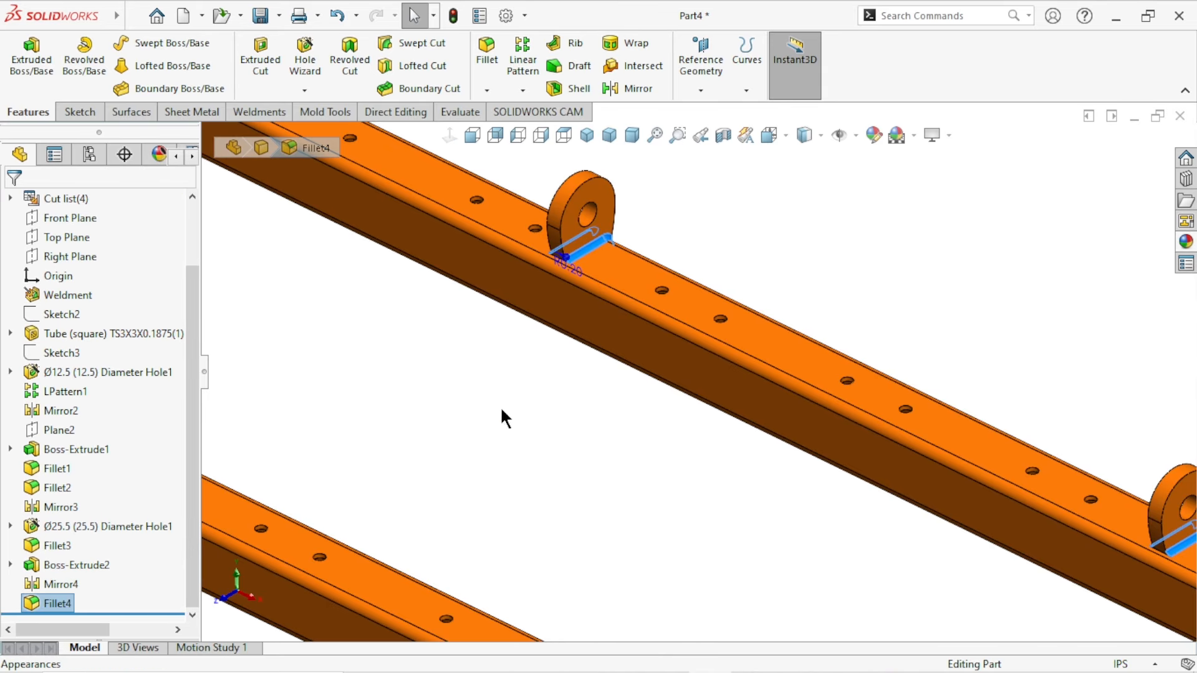
right_click(631, 283)
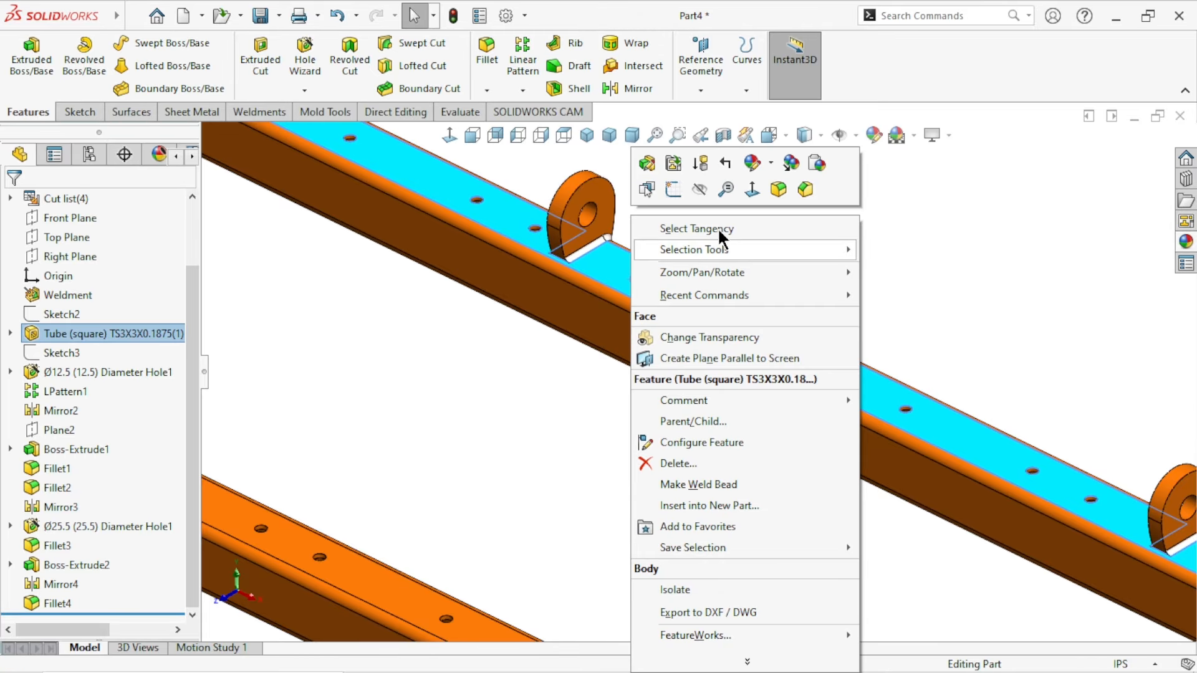
click(791, 164)
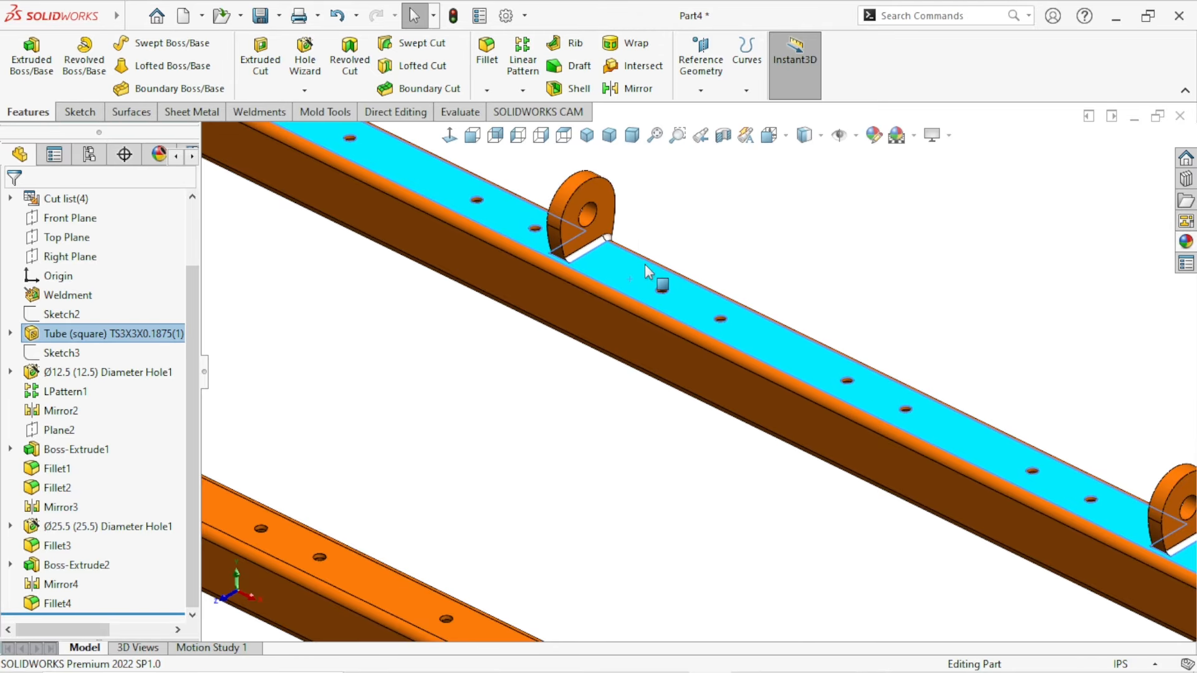
Step: Paste the copied orange appearance onto the long fillet face and the corner fillet face on one side of the lug
scroll(623, 265, down, 5)
click(610, 307)
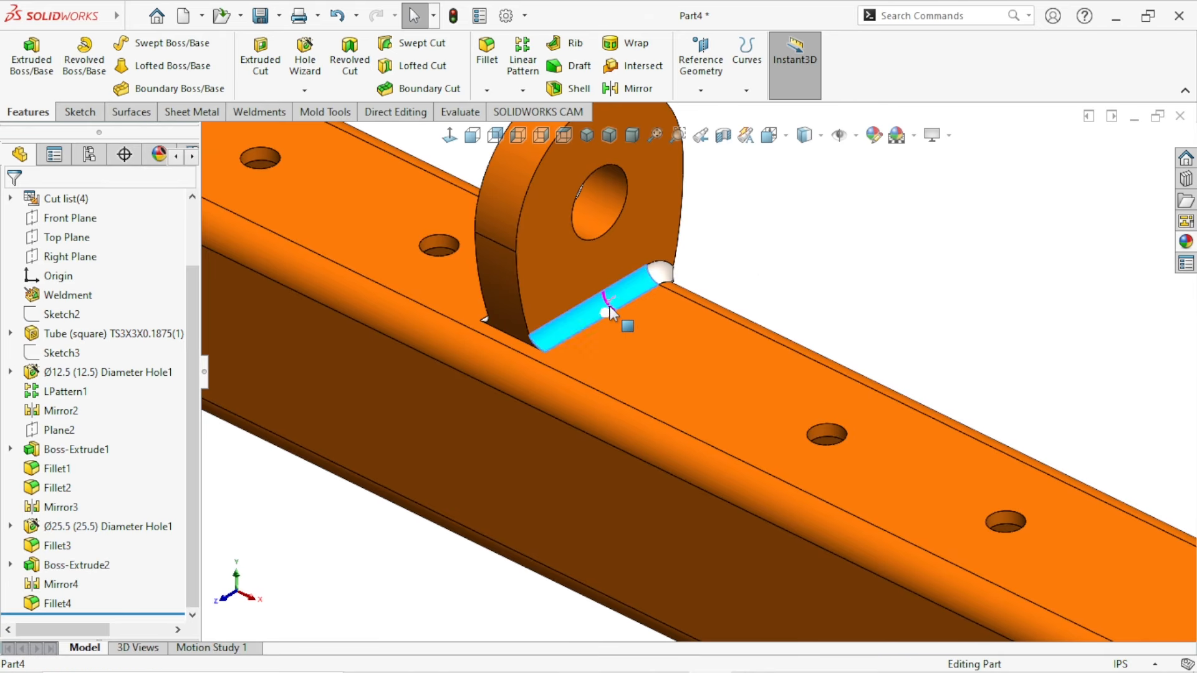
click(827, 230)
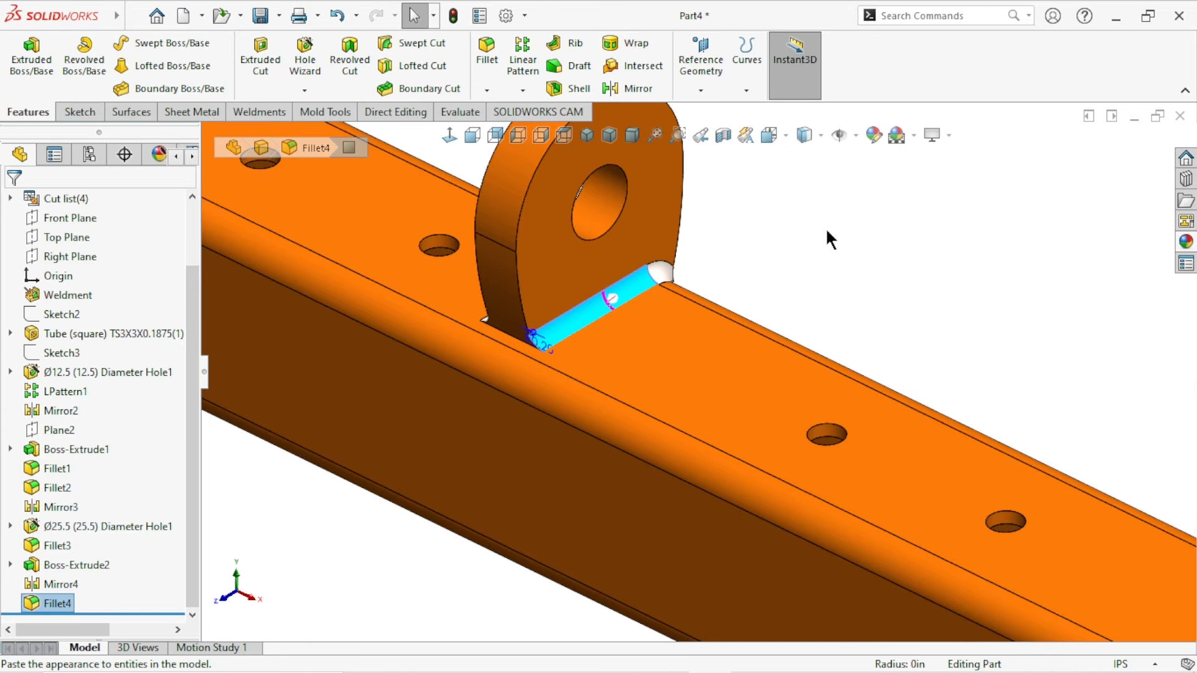
right_click(663, 272)
click(843, 142)
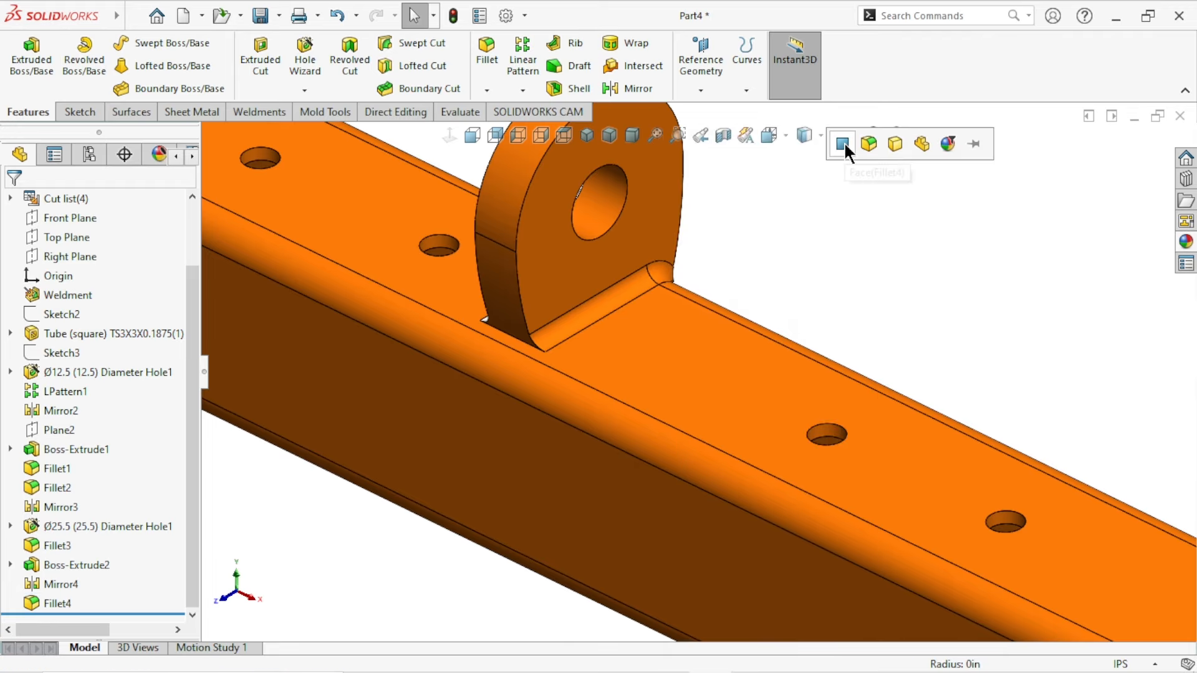
Step: Paste the copied orange appearance onto the long base fillet face on the opposite side of the first upright lug
middle_drag(577, 336, 524, 289)
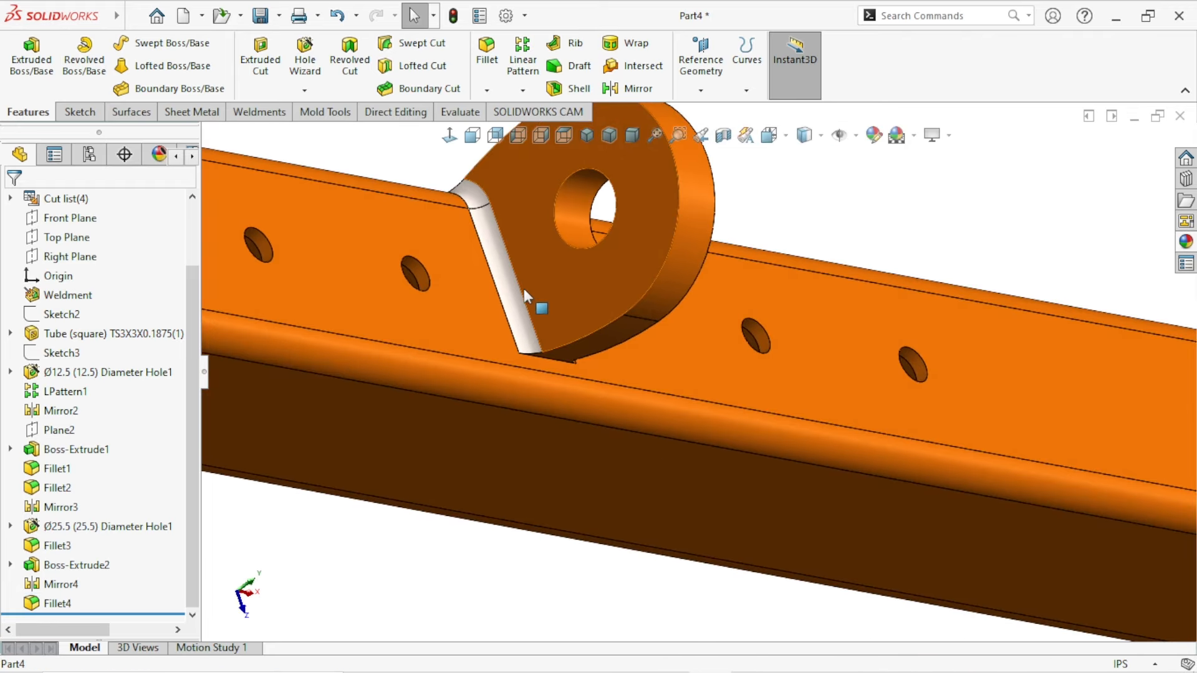
right_click(500, 268)
click(689, 143)
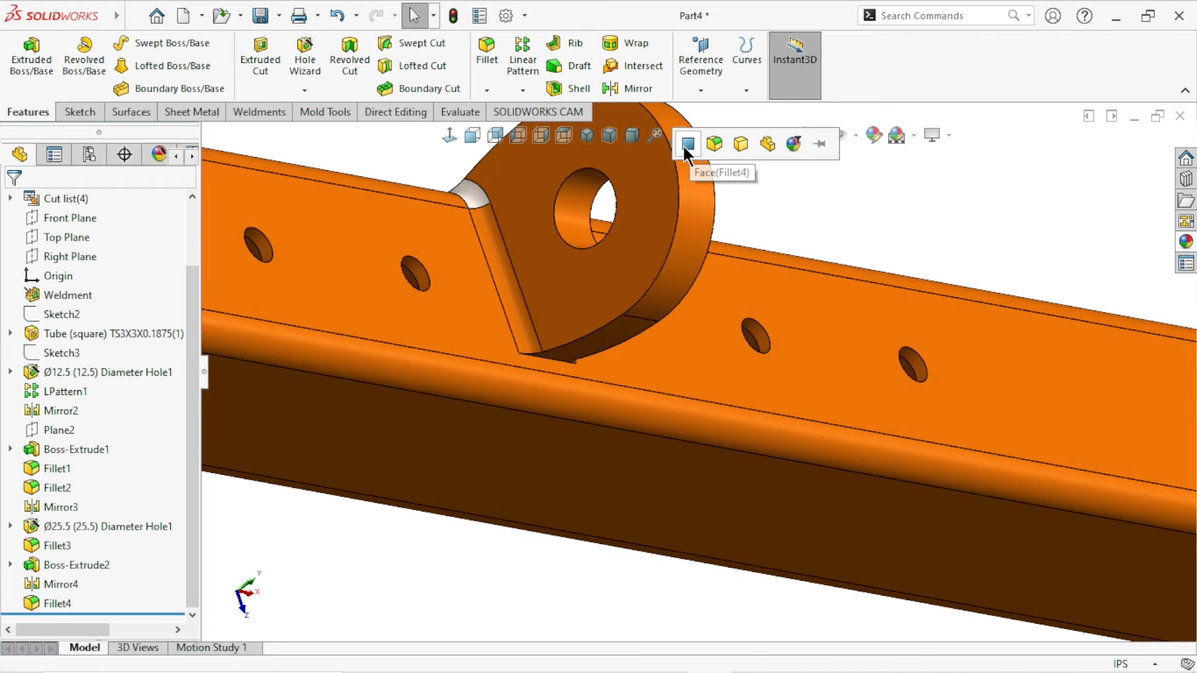
right_click(490, 237)
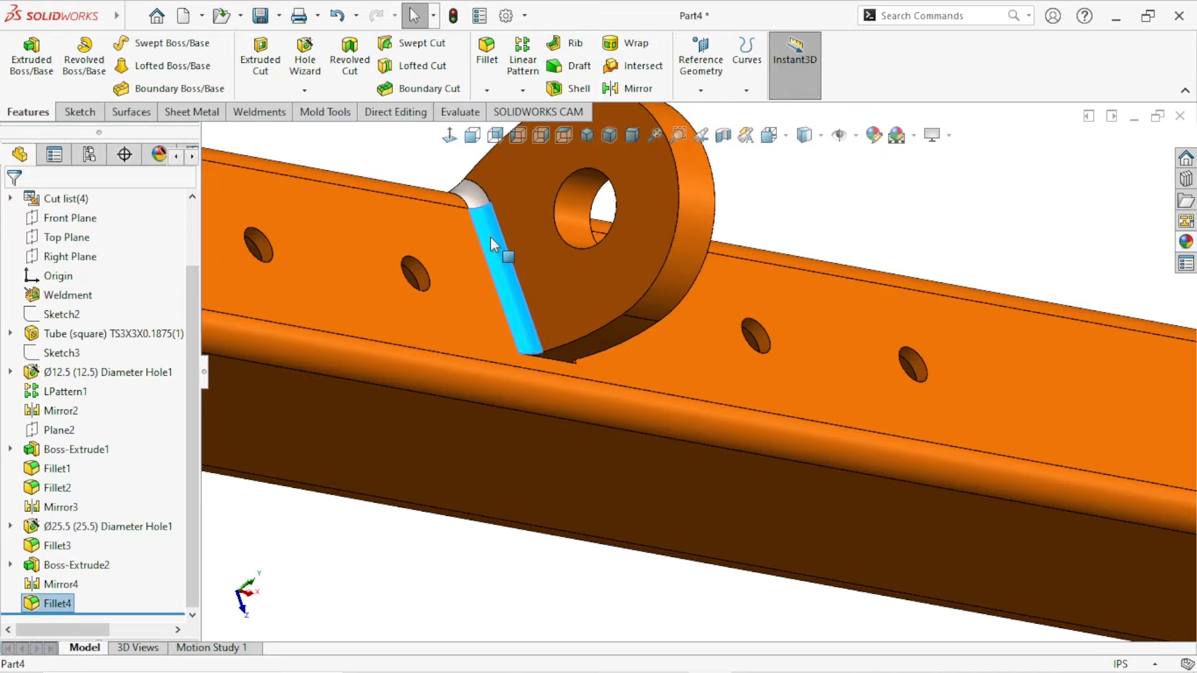
click(673, 147)
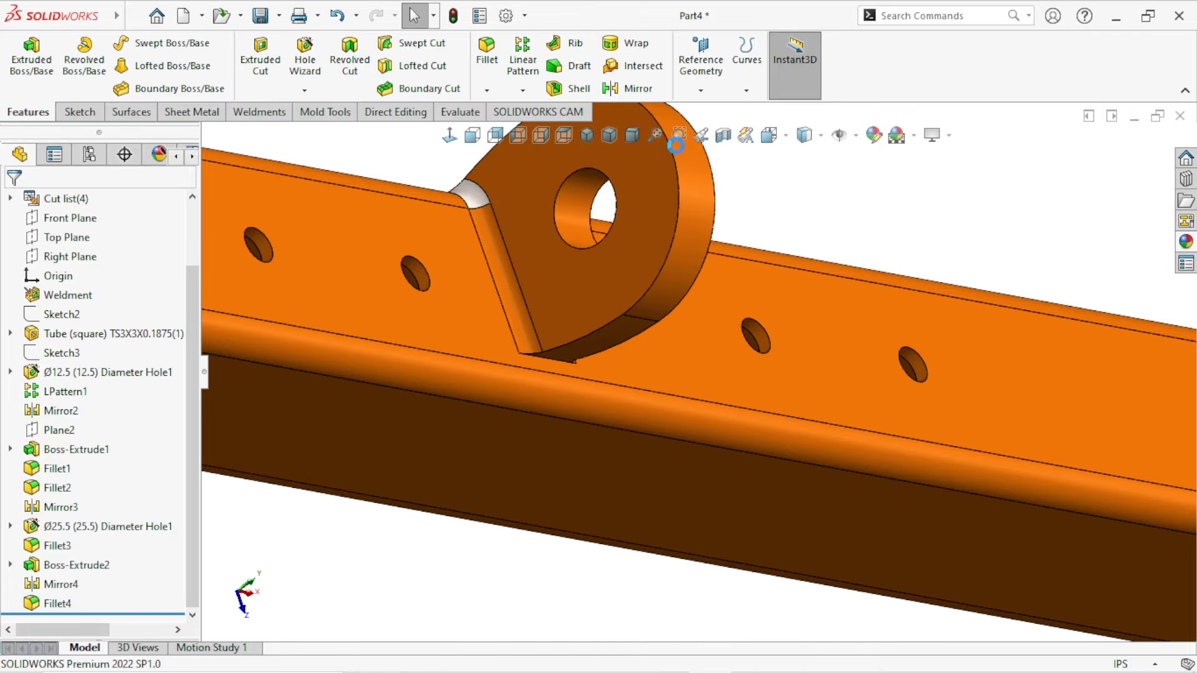
Step: Paste the copied orange appearance onto the adjoining corner fillet face at the base of the first lug
right_click(473, 198)
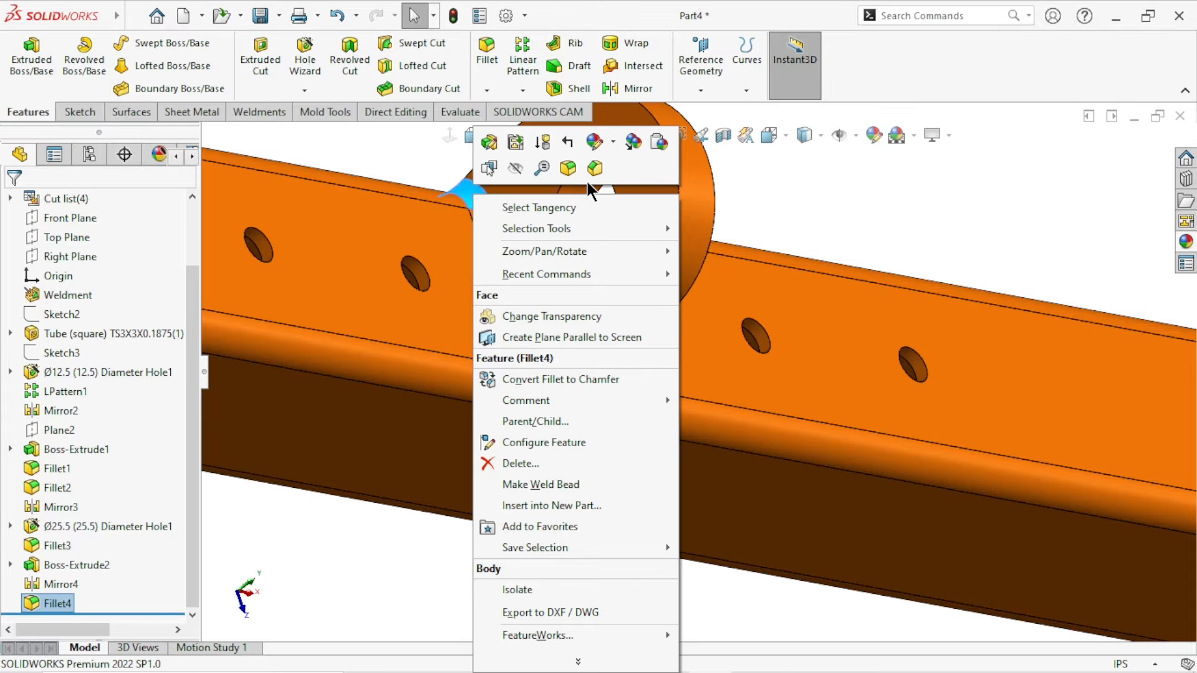
click(653, 144)
middle_drag(660, 362, 641, 281)
scroll(648, 286, down, 5)
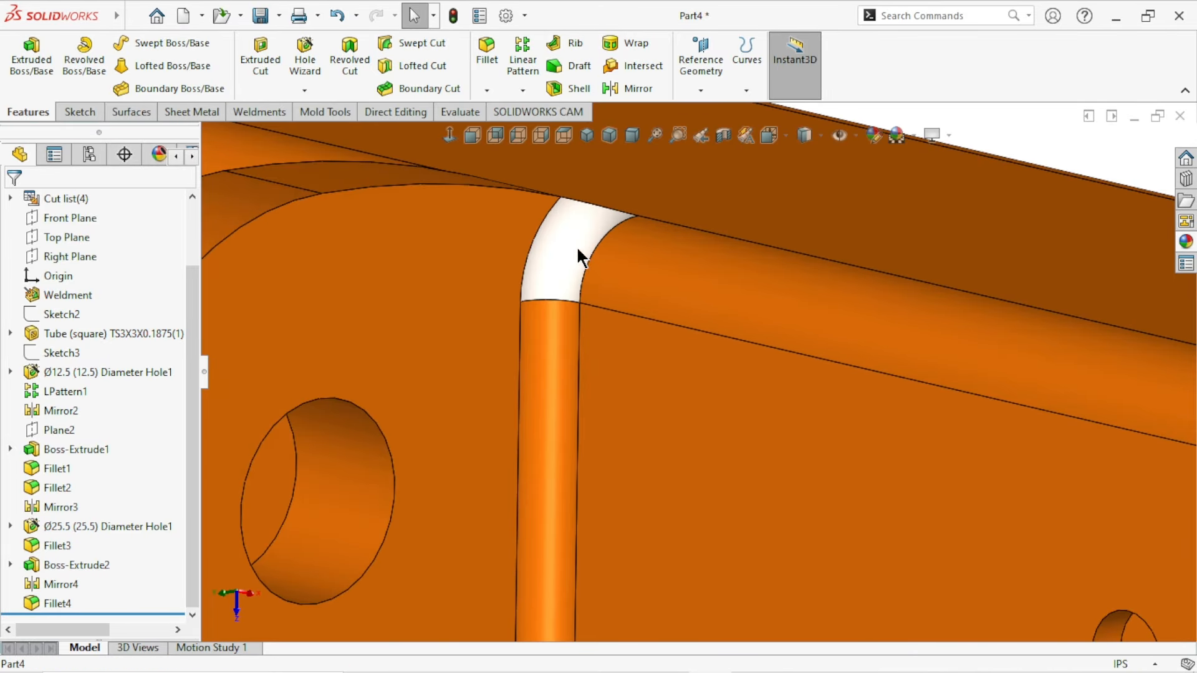
right_click(579, 256)
click(765, 136)
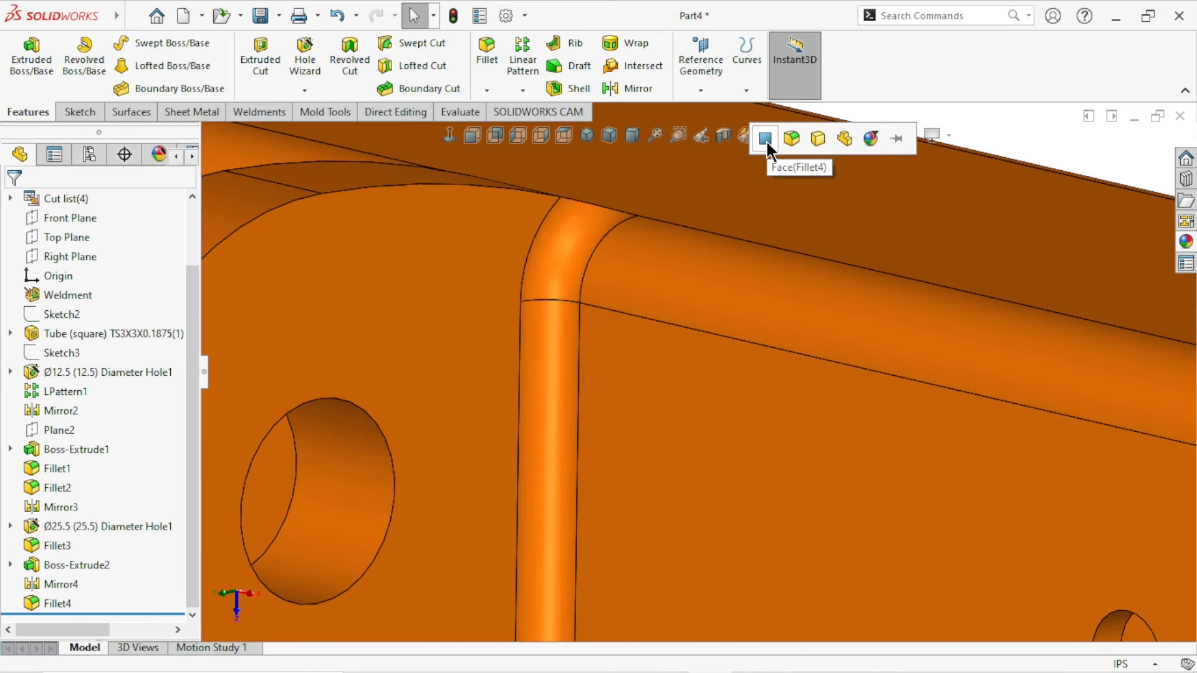
Step: Paste the copied orange appearance onto the second lug's long fillet face and try the same on its adjoining corner fillet face
scroll(548, 459, up, 10)
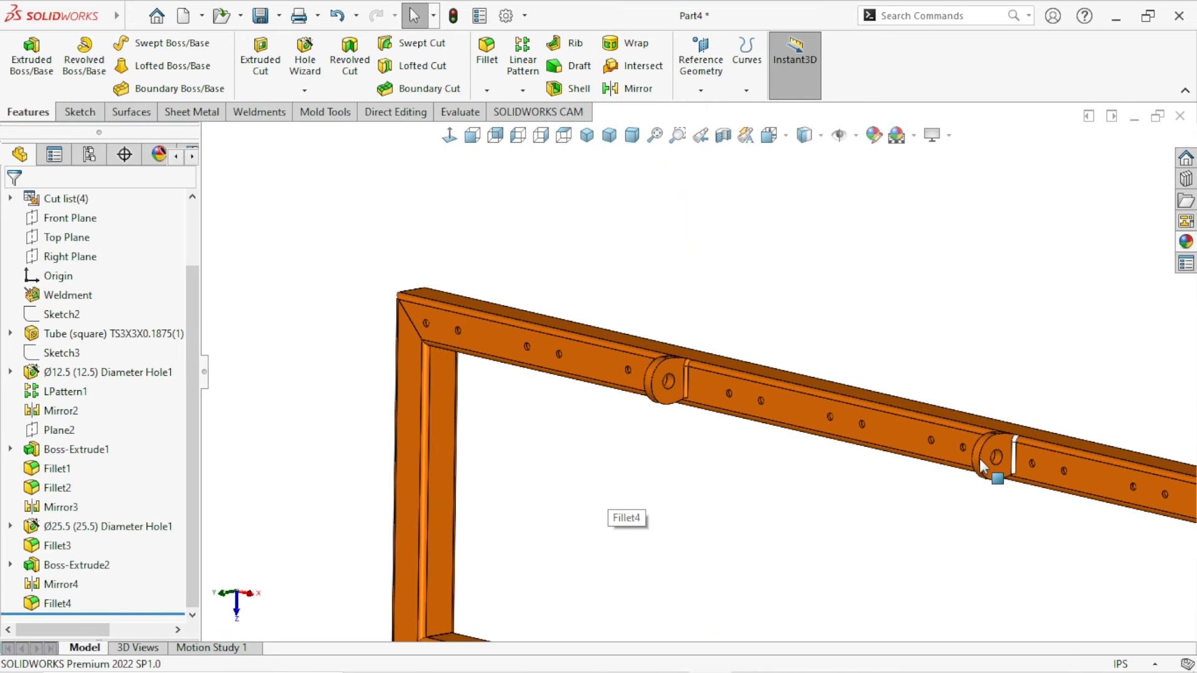
scroll(982, 464, down, 10)
right_click(684, 424)
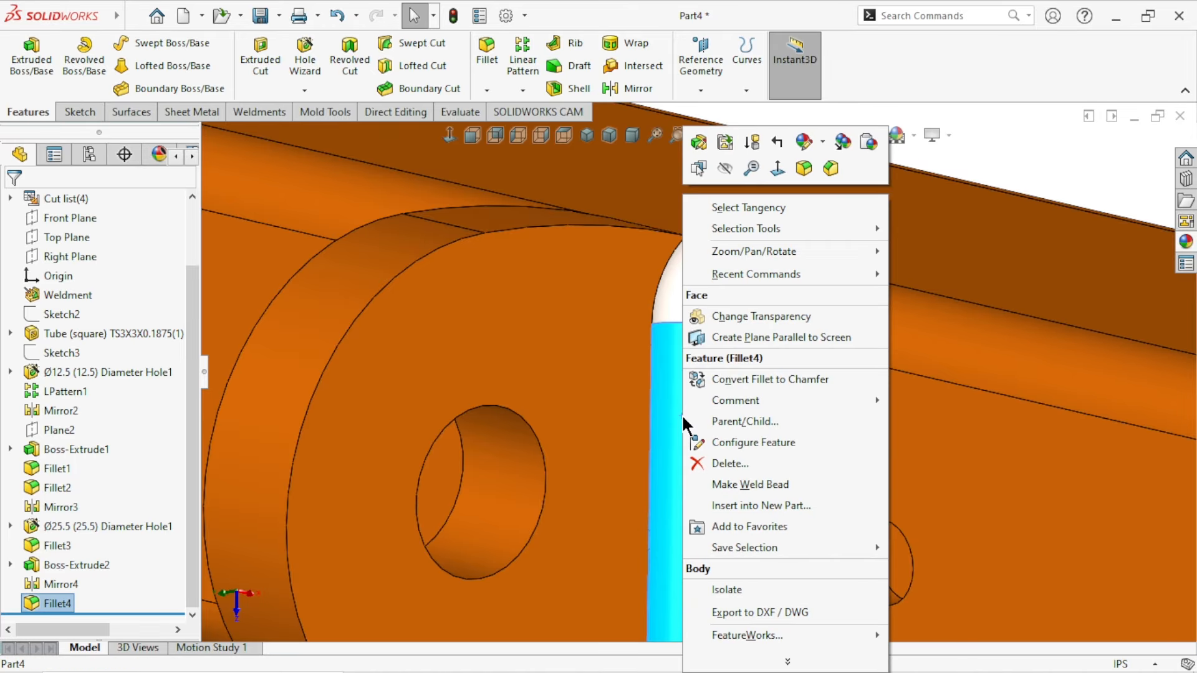
click(867, 145)
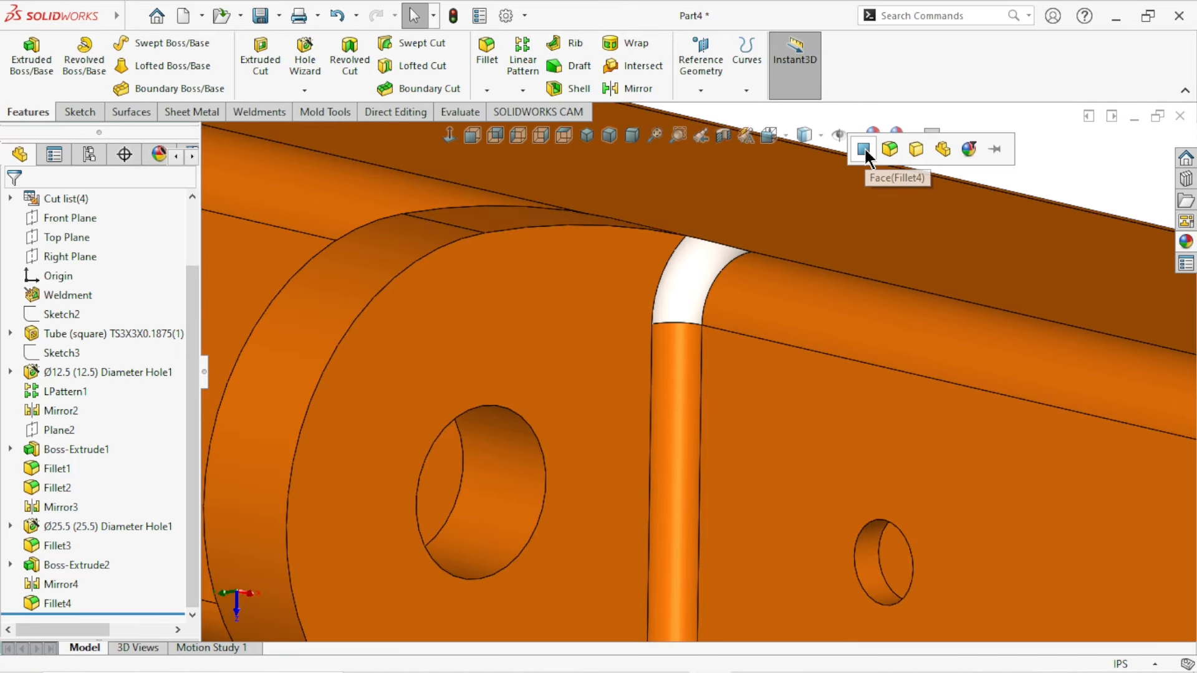
right_click(688, 283)
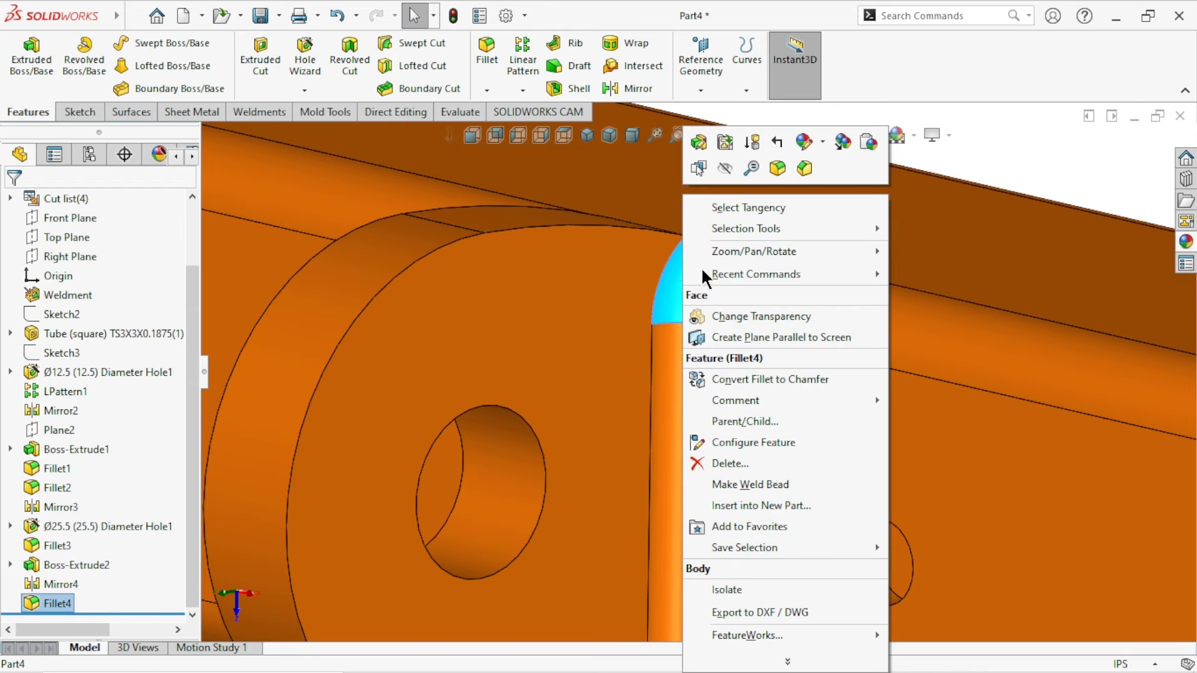
click(867, 153)
click(867, 148)
scroll(685, 380, up, 6)
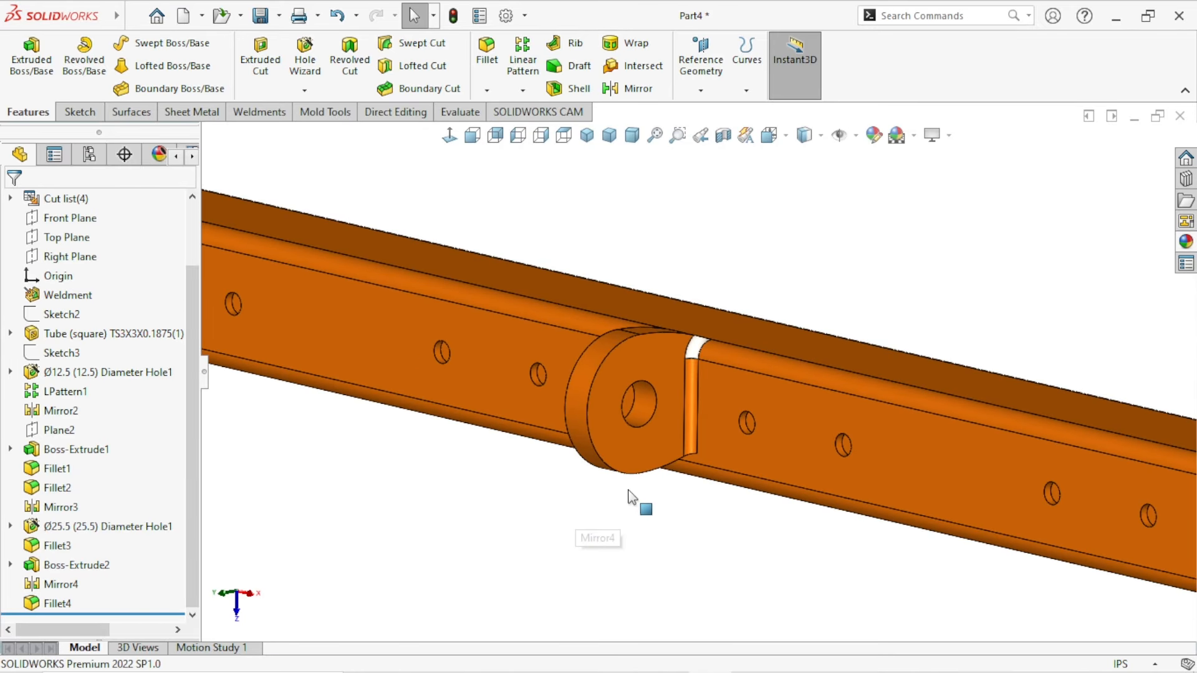
Step: Paste the copied orange appearance onto the corner and long fillet faces on the opposite side of the second lug
middle_drag(629, 490, 746, 417)
scroll(744, 354, down, 6)
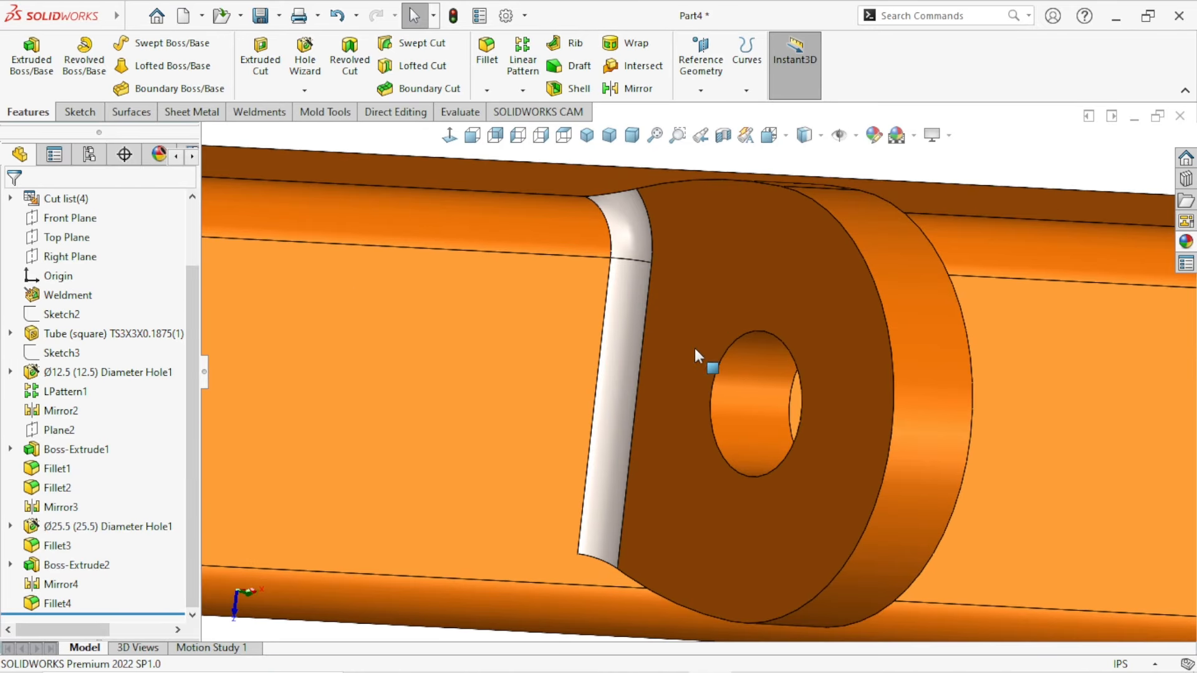
right_click(625, 357)
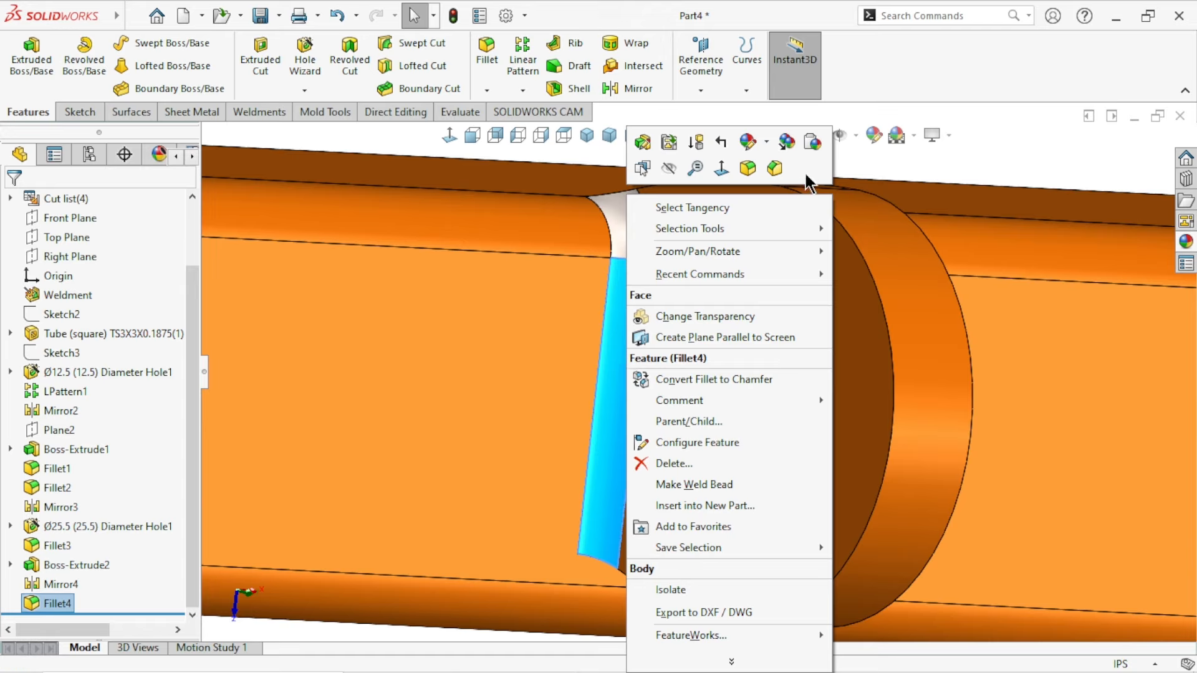
click(813, 142)
click(814, 144)
right_click(624, 226)
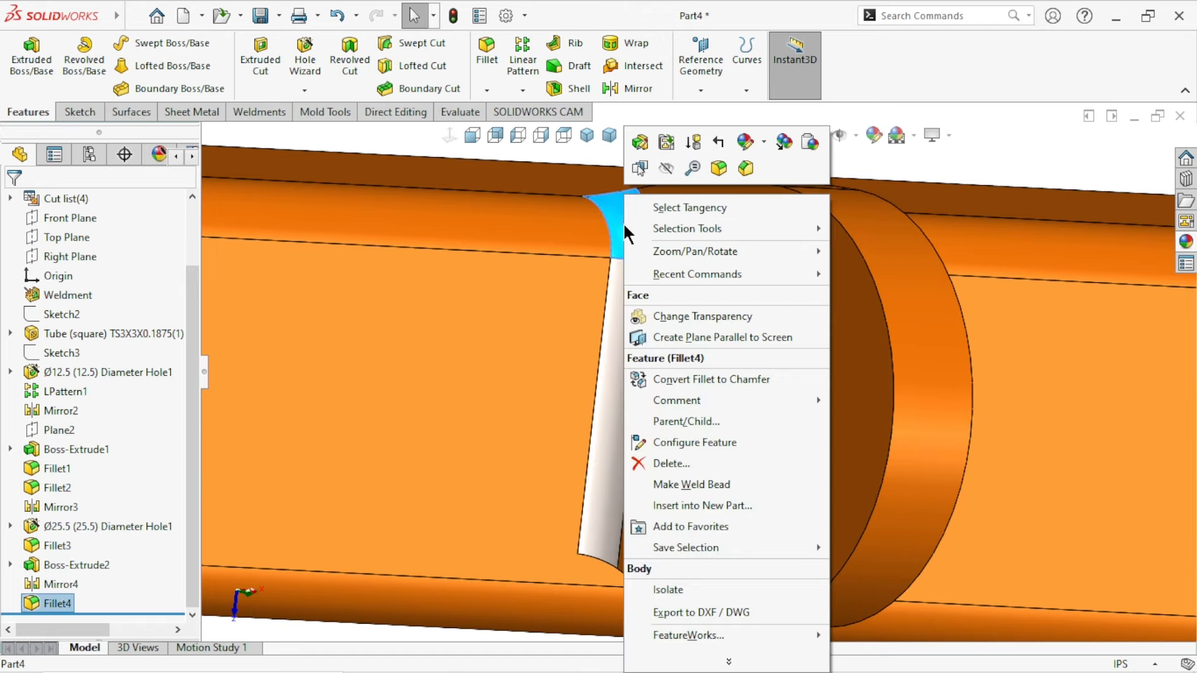
click(805, 143)
click(802, 145)
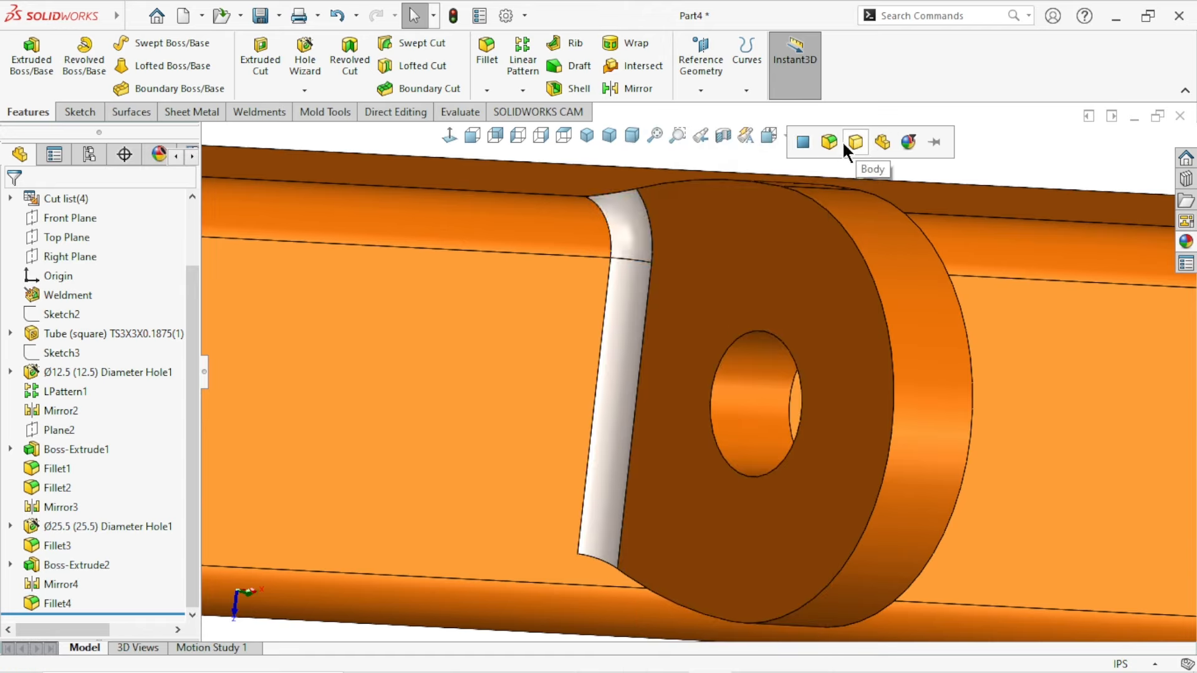
click(612, 387)
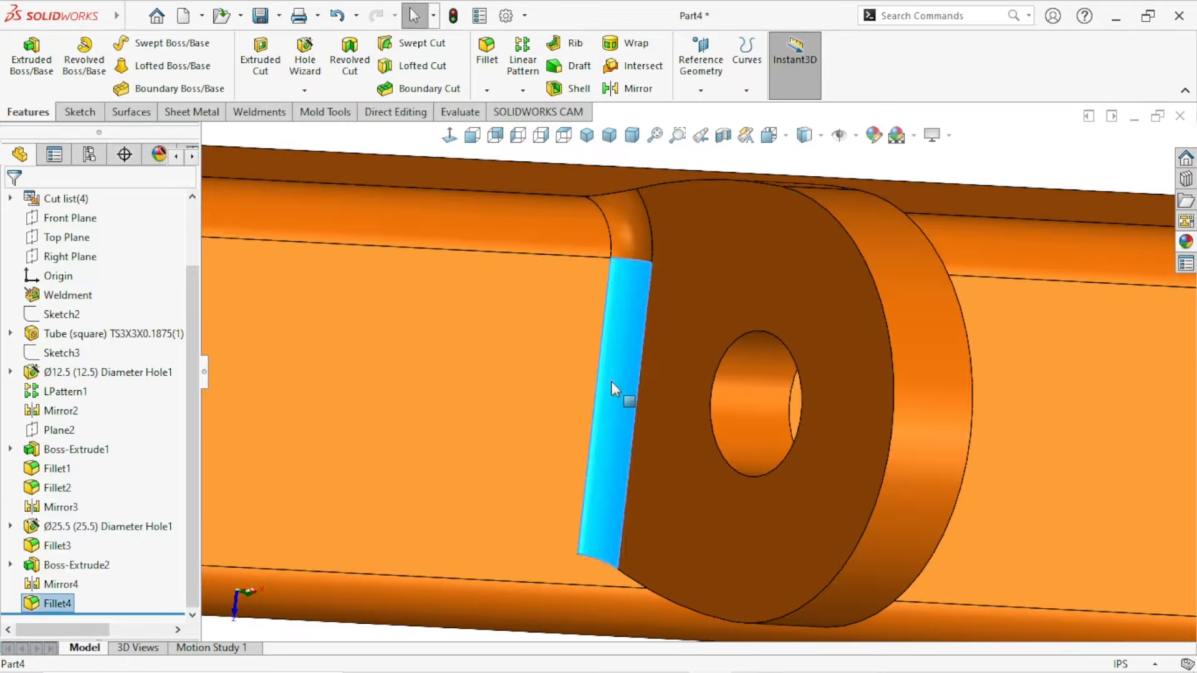
right_click(611, 382)
click(795, 145)
click(794, 145)
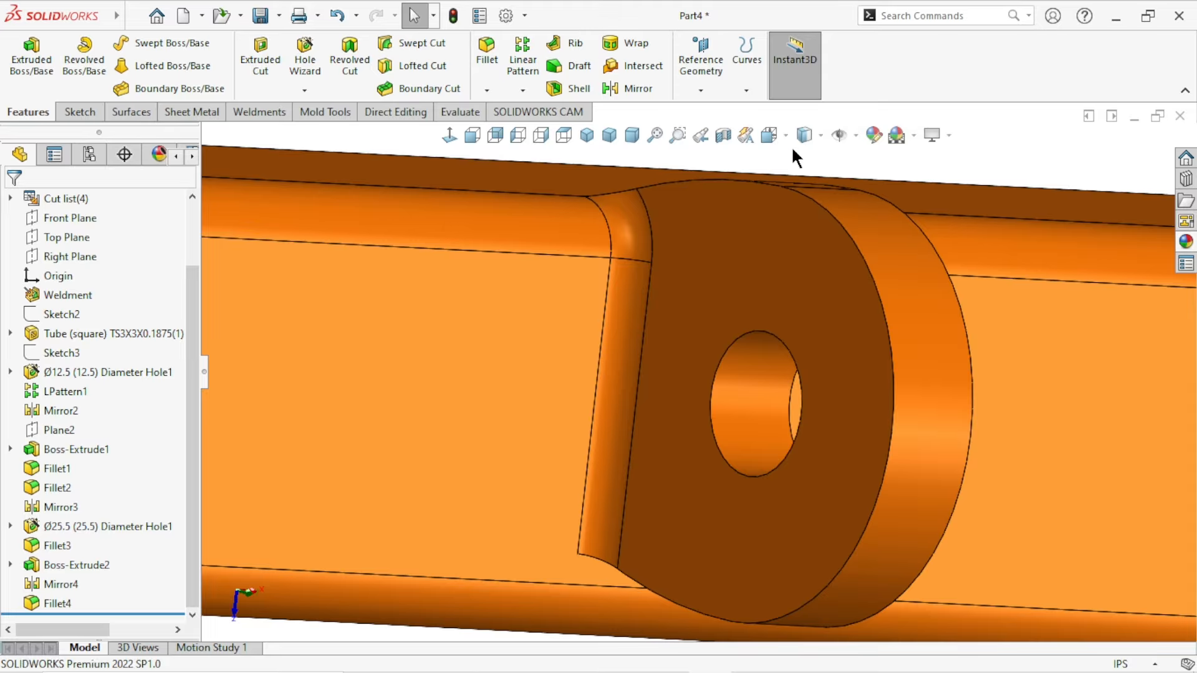
Step: Paste the copied orange appearance onto the second lug's remaining corner fillet face and show the whole frame in isometric view
middle_drag(734, 423, 648, 413)
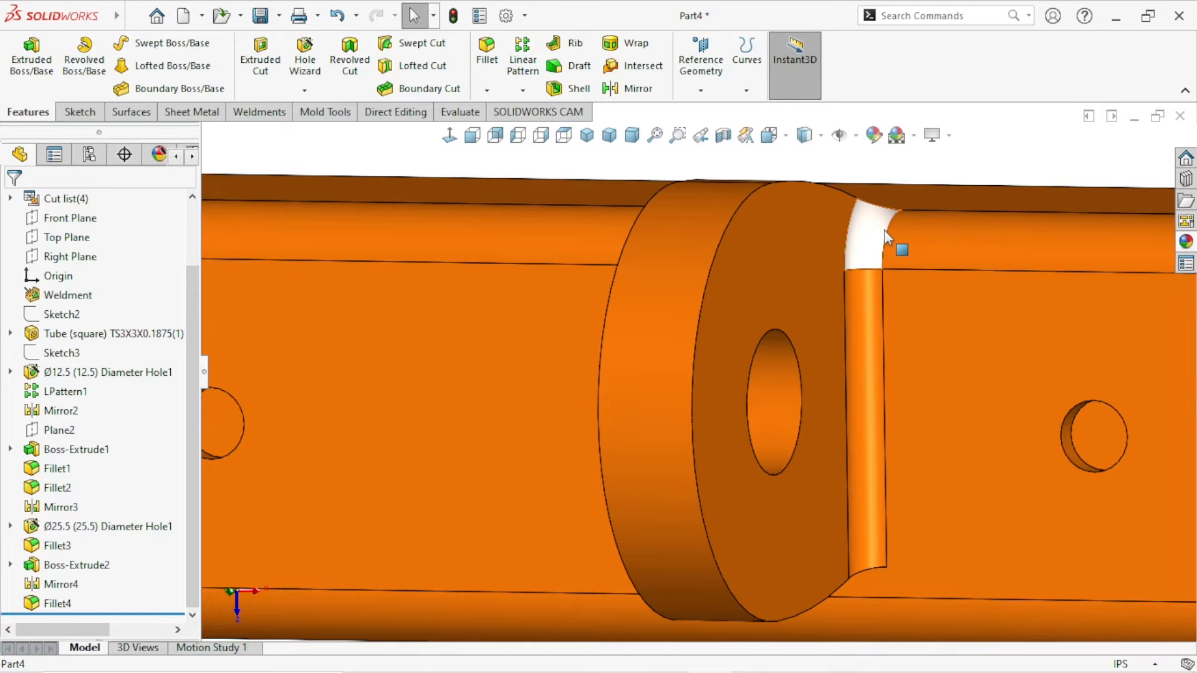
right_click(883, 230)
click(1064, 141)
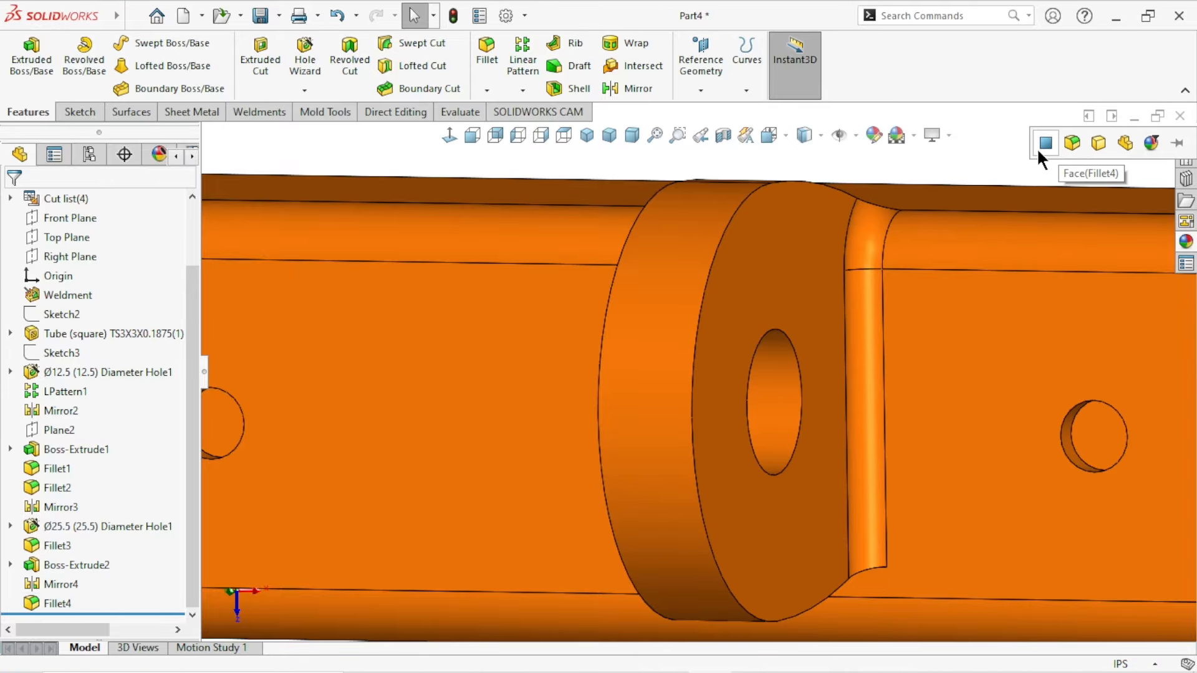
scroll(686, 474, up, 5)
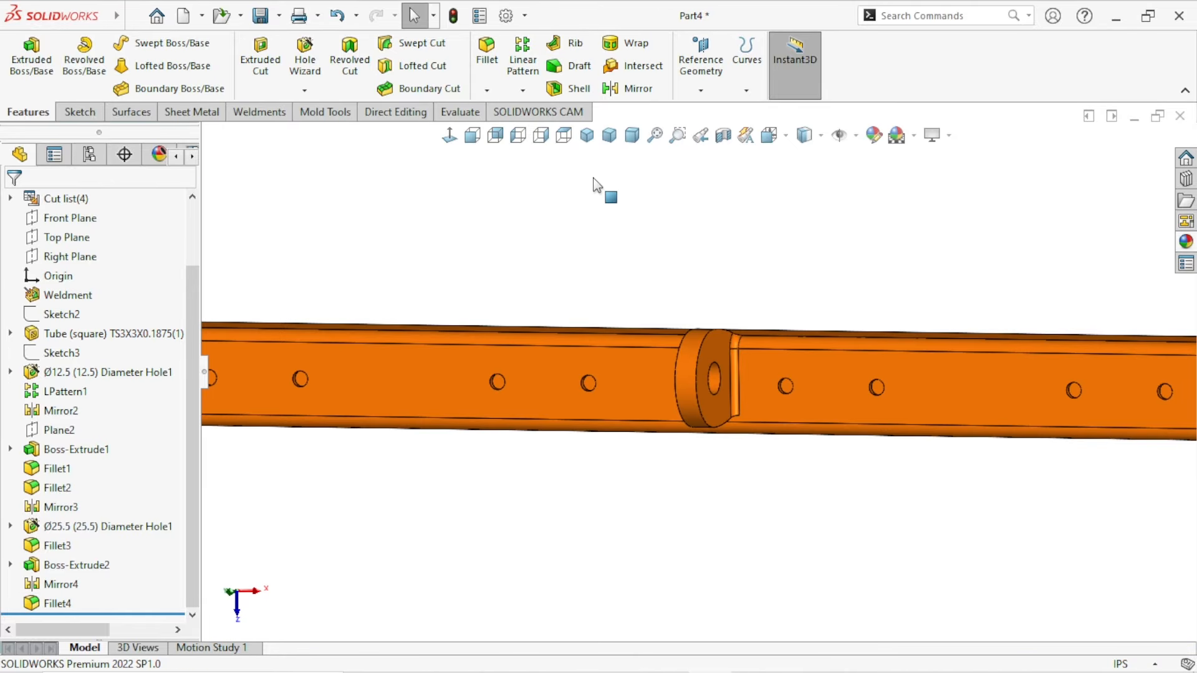
click(586, 134)
scroll(742, 412, down, 2)
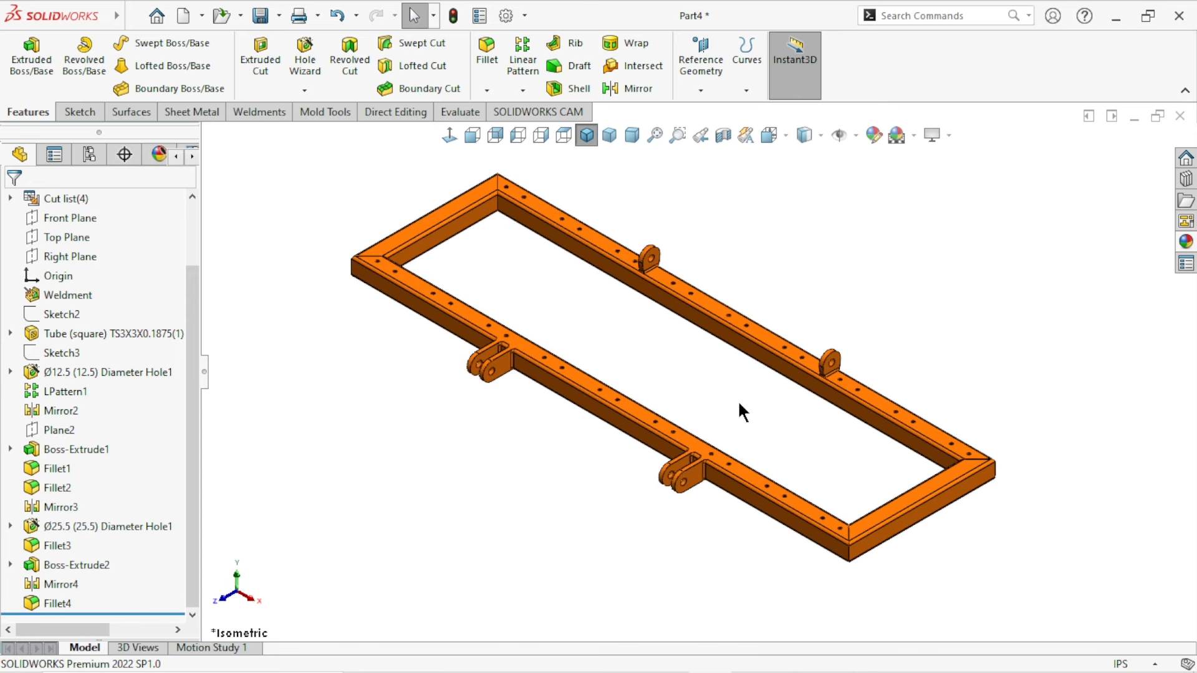